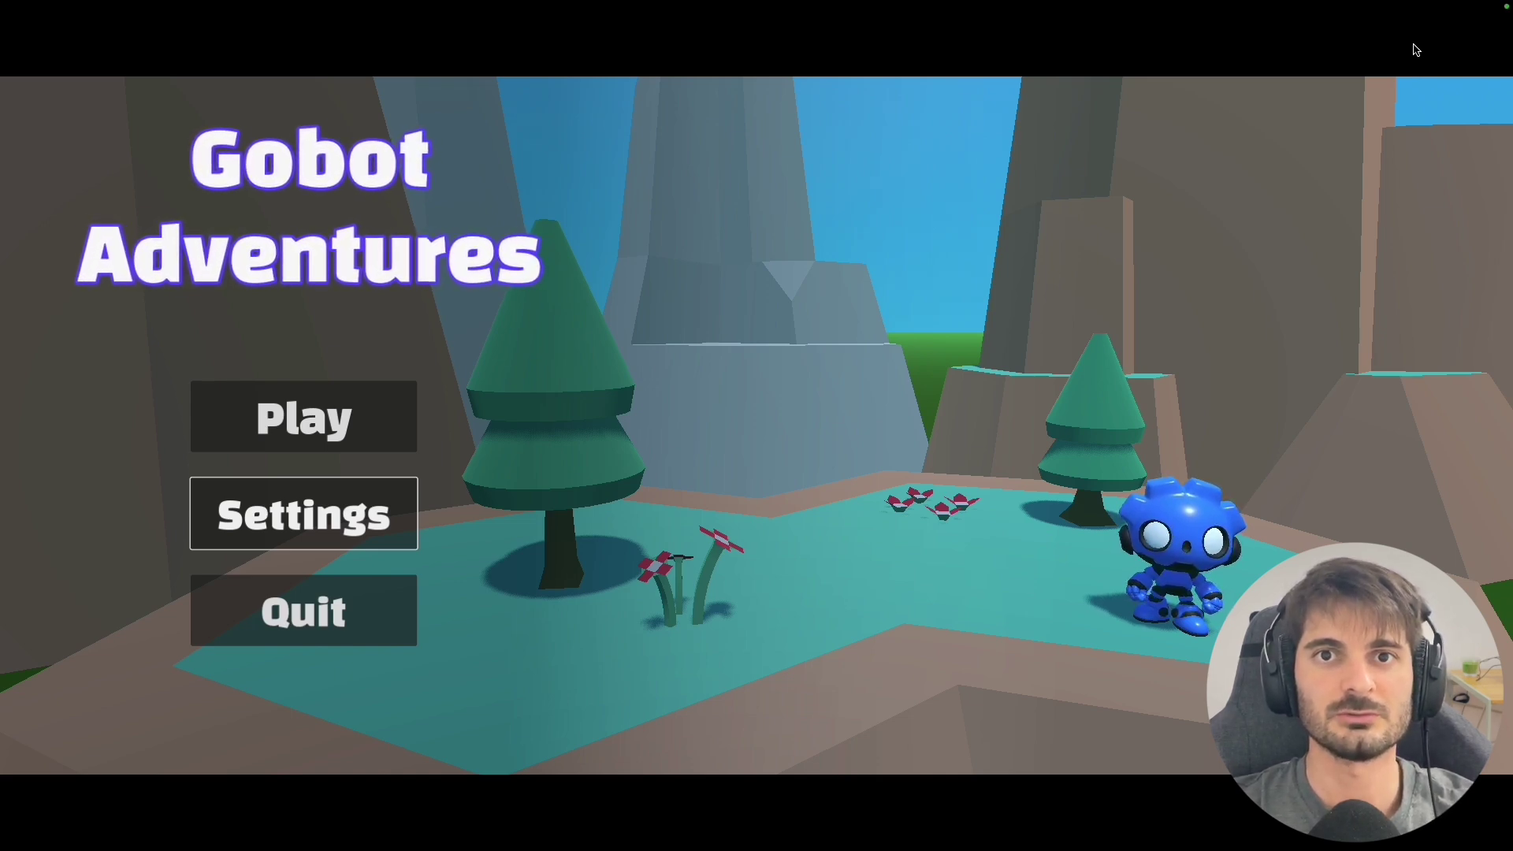
# - Quit the running Gobot Adventures game with Super+Q to get back to the editor
pyautogui.press('super+q')
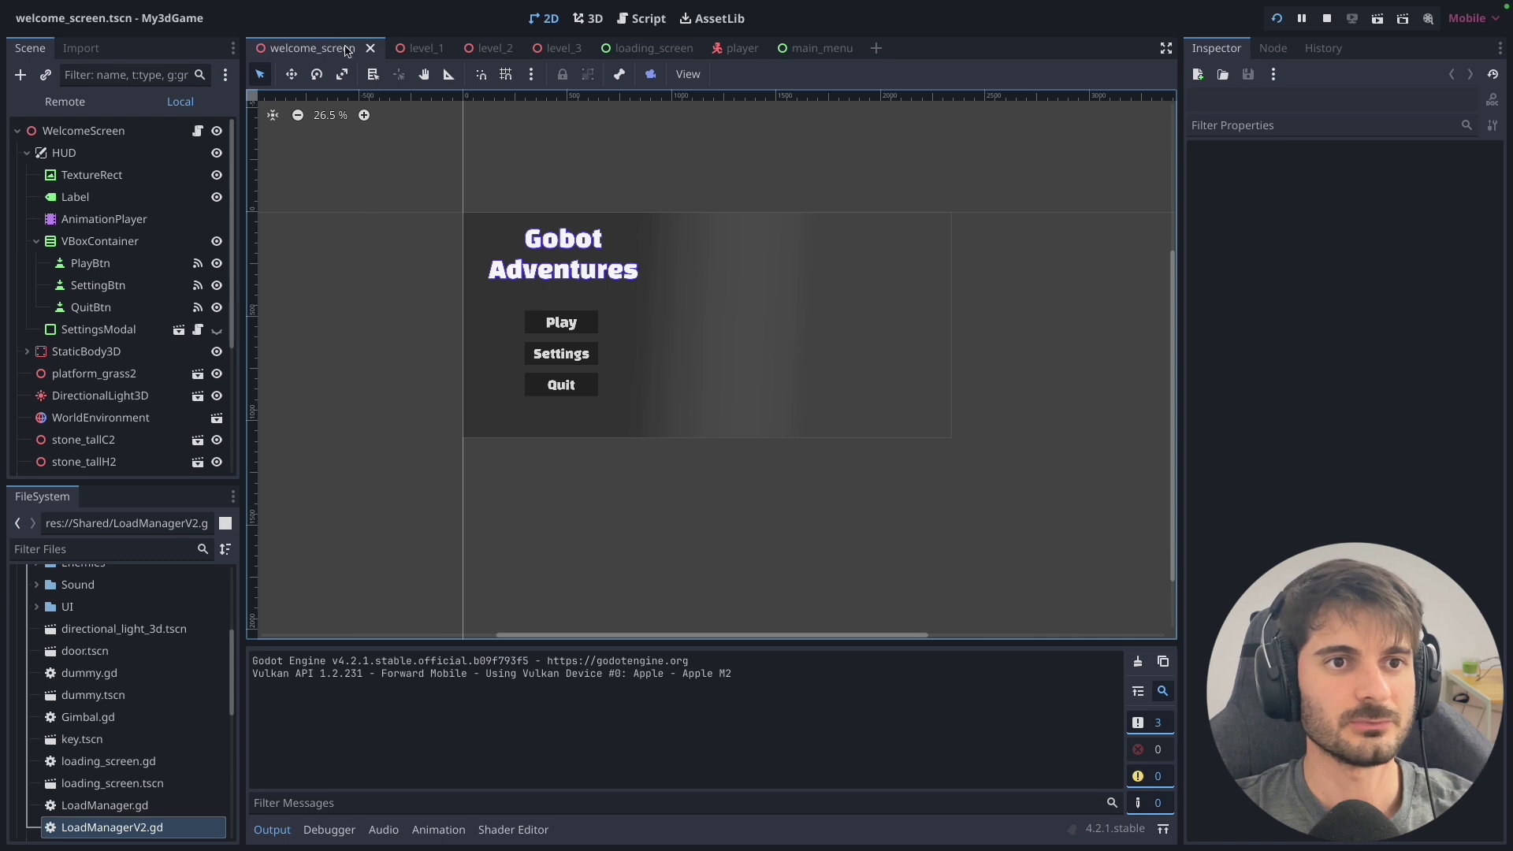
# - Collapse the HUD branch in welcome_screen's scene tree and open a new empty scene tab
pyautogui.click(329, 51)
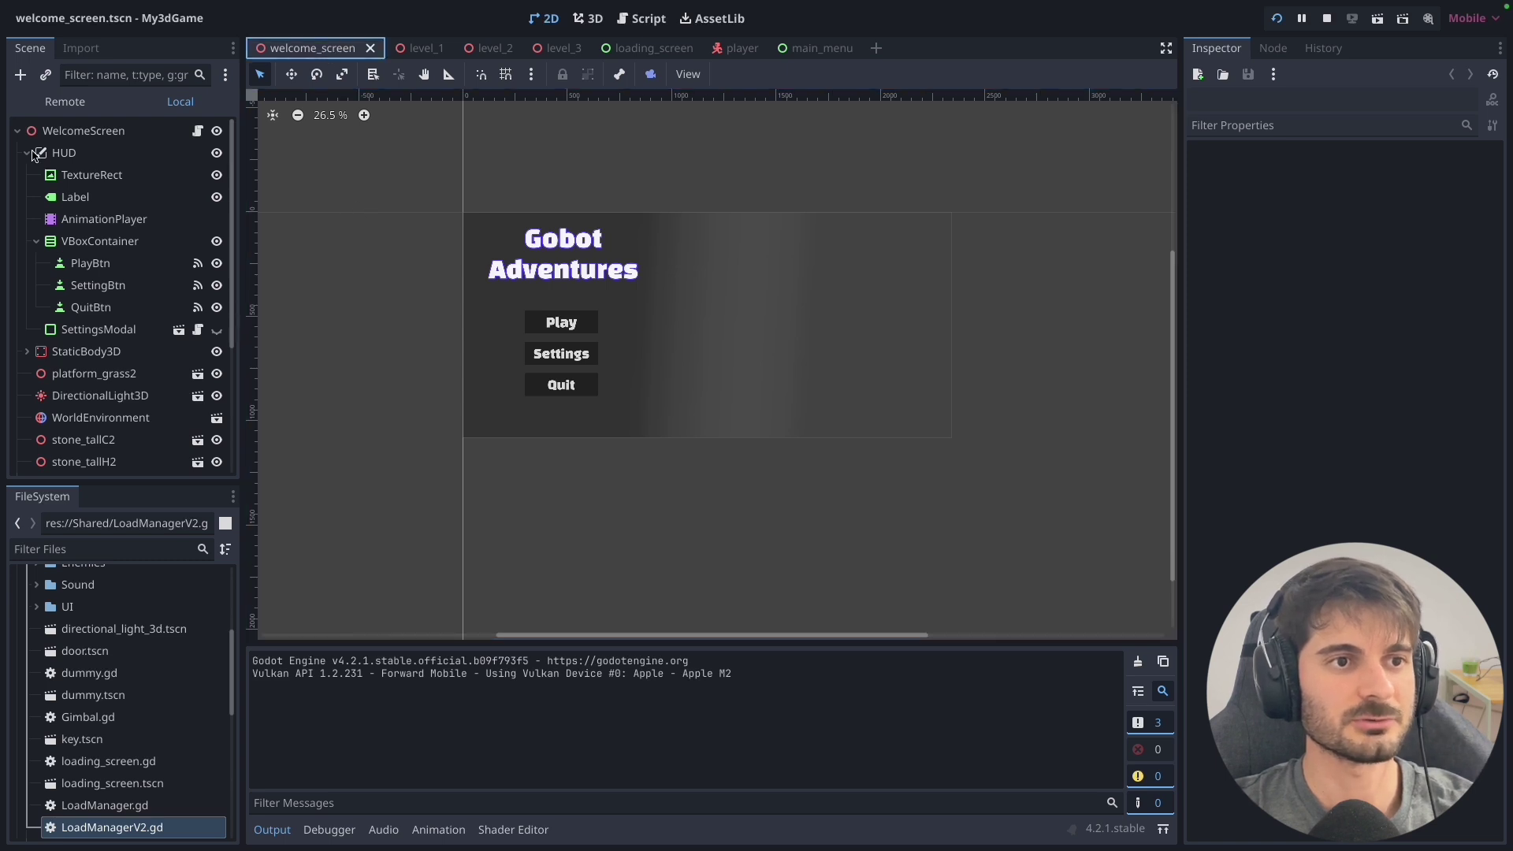
pyautogui.click(26, 153)
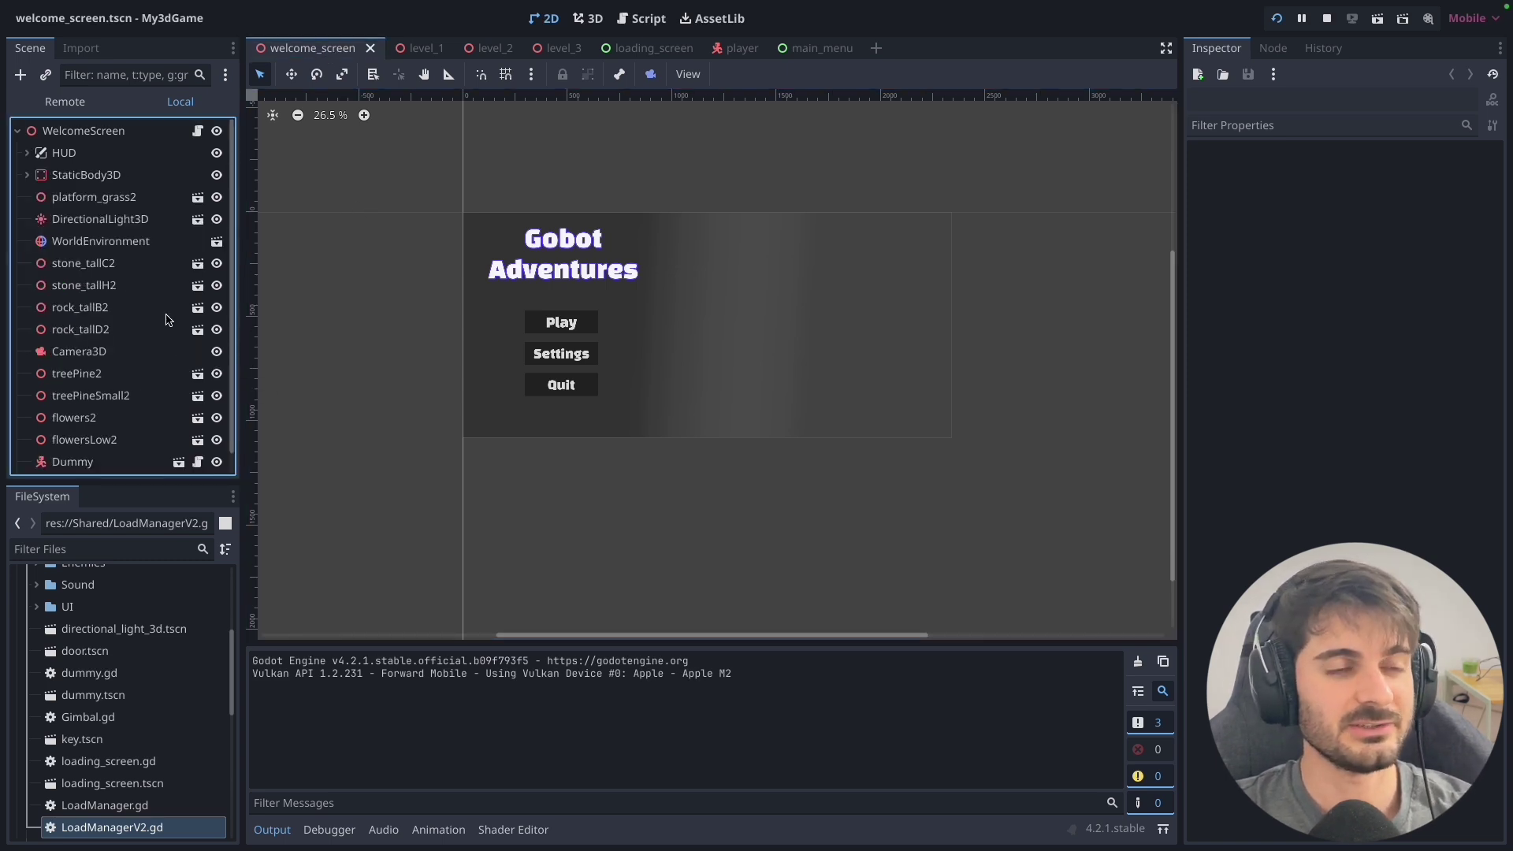
pyautogui.scroll(-1, 170, 331)
pyautogui.scroll(1, 168, 322)
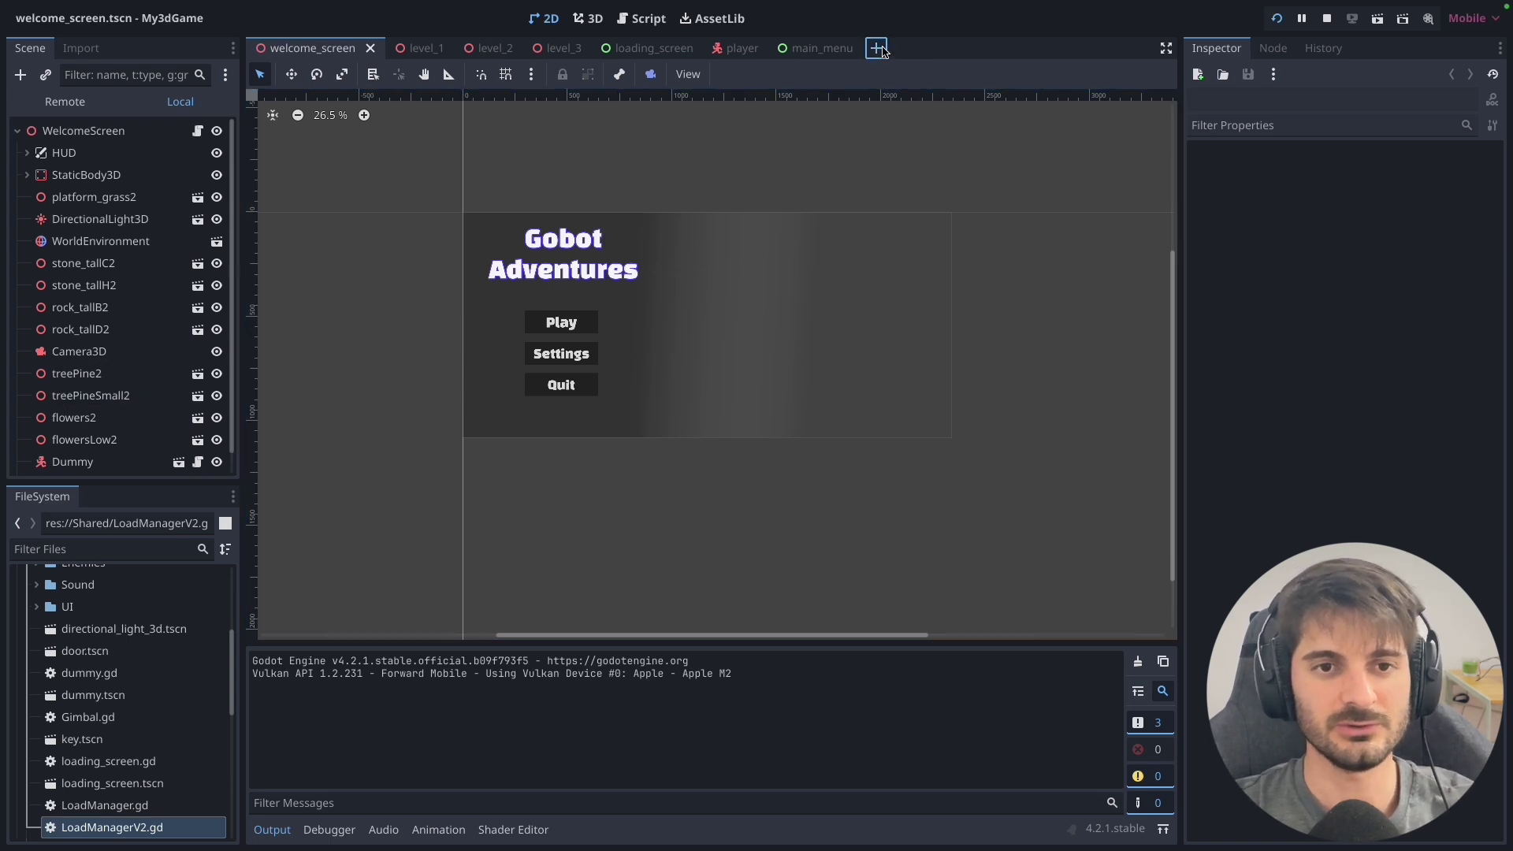
pyautogui.click(877, 48)
# - Give the new scene a 3D root node named WelcomeScreenV2
pyautogui.click(98, 179)
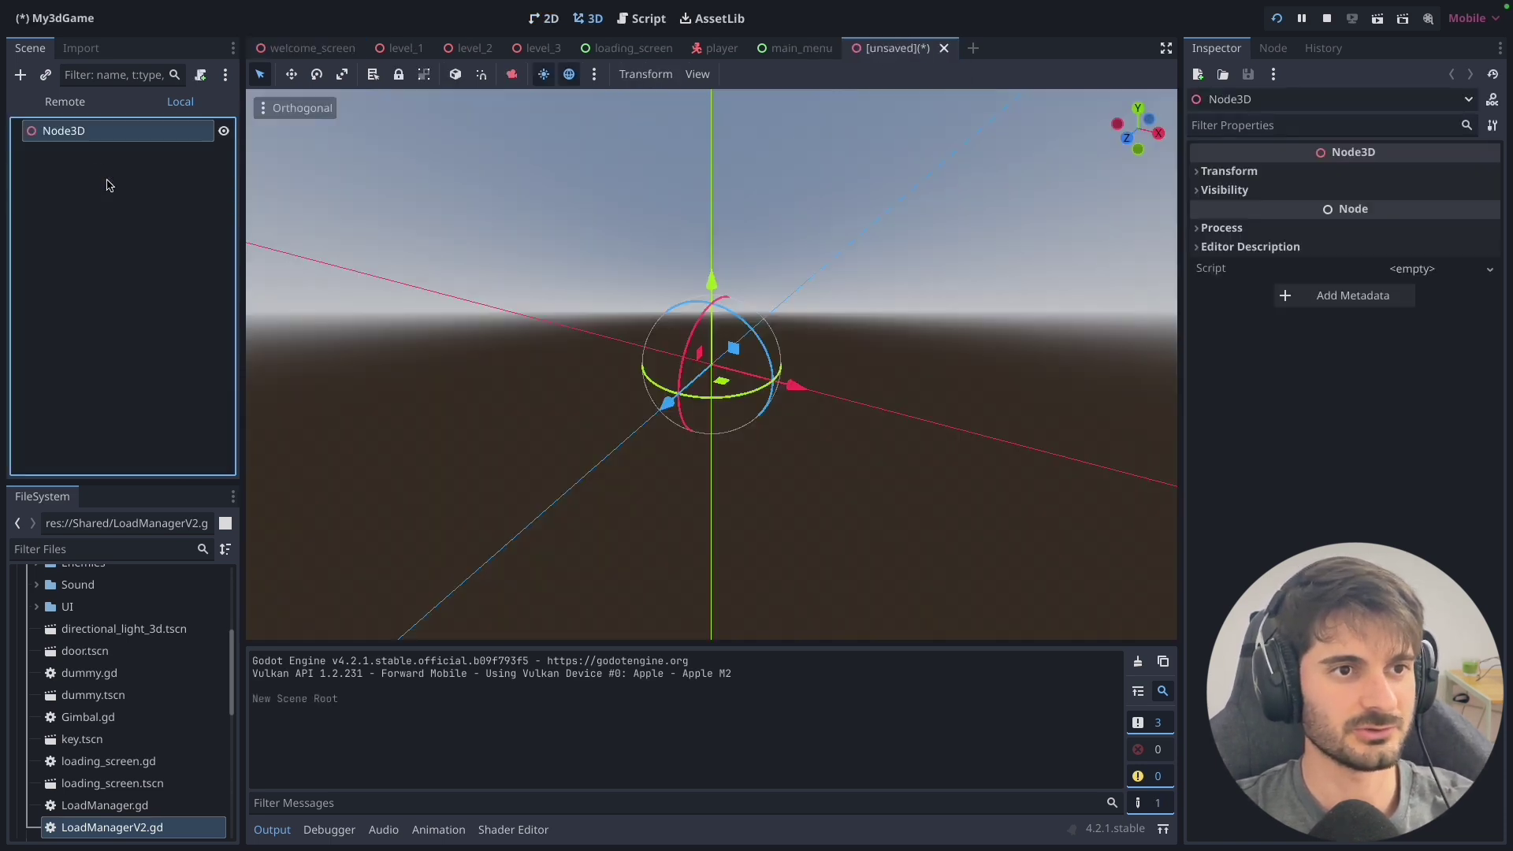
pyautogui.write('WelcomeScreenV2')
pyautogui.press('Return')
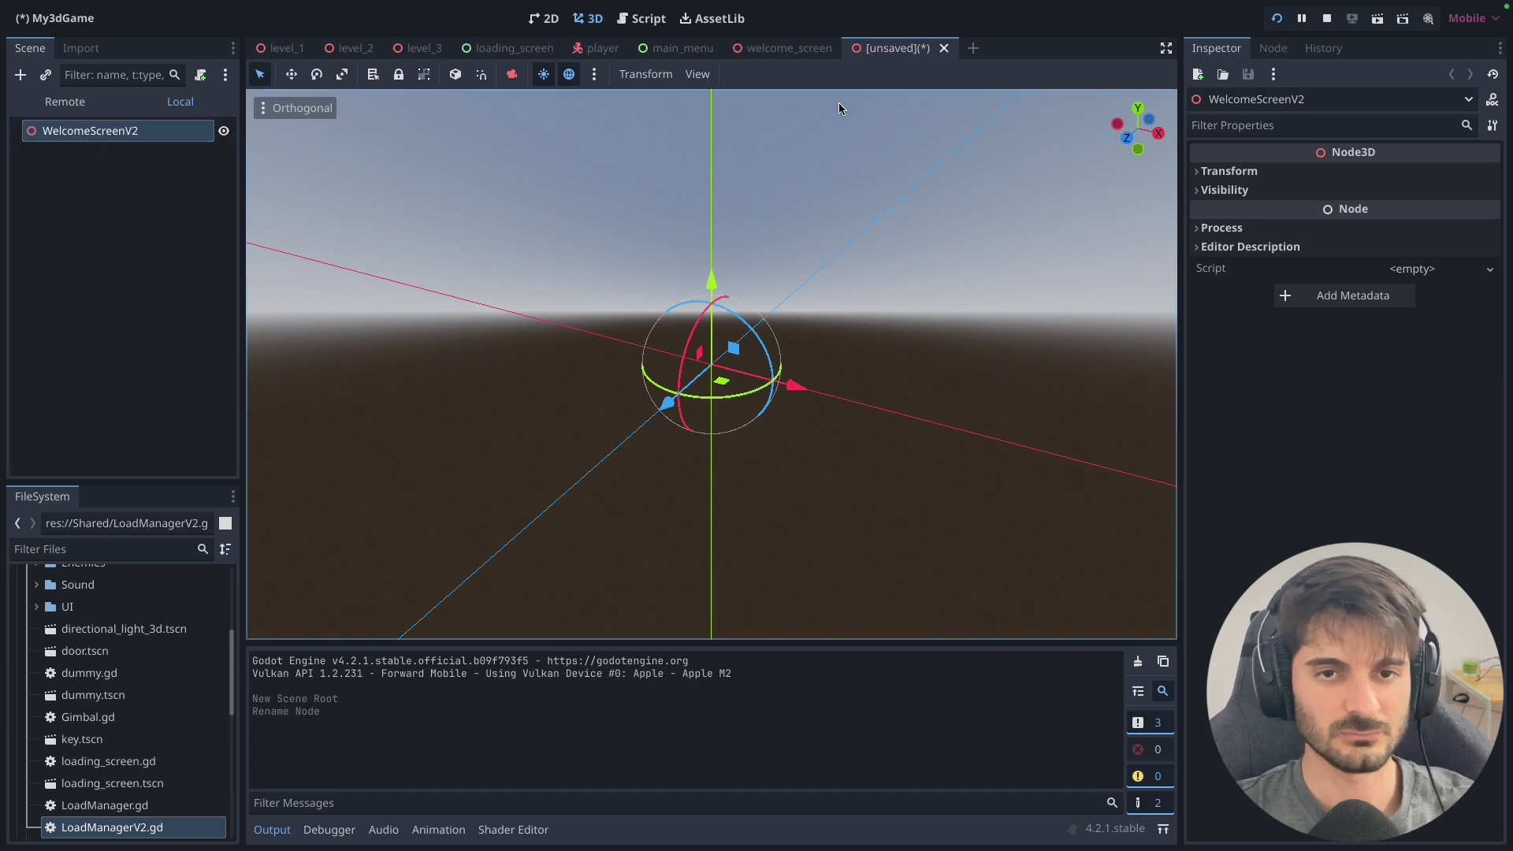
# - Save it as welcome_screen_v_2.tscn in the Shared folder and return to welcome_screen
pyautogui.hotkey('ctrl', 's')
pyautogui.doubleClick(1023, 243)
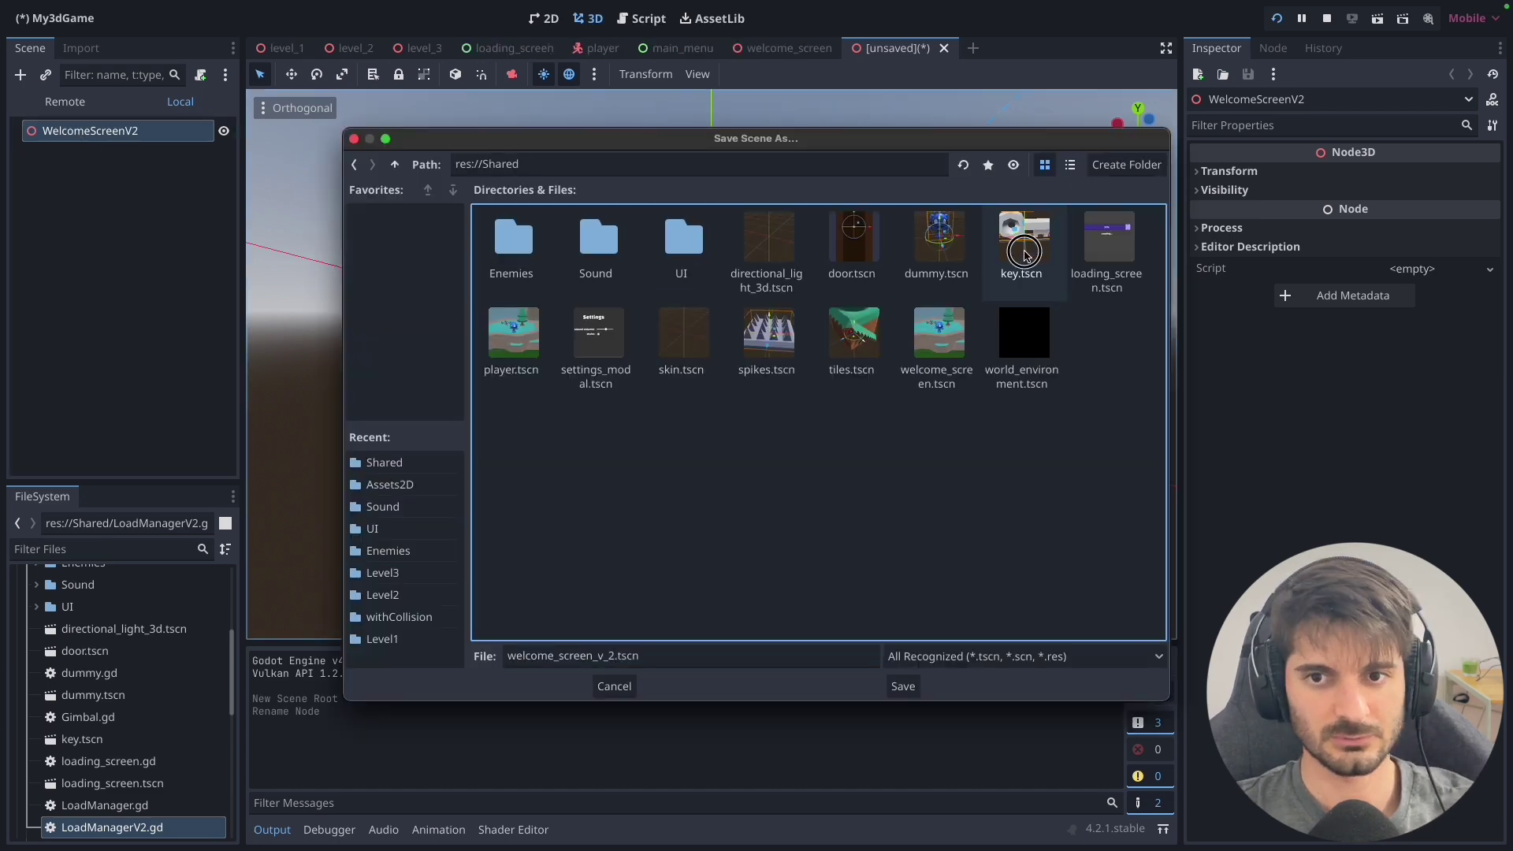
pyautogui.click(903, 686)
pyautogui.hotkey('ctrl', 'shift', 'Tab')
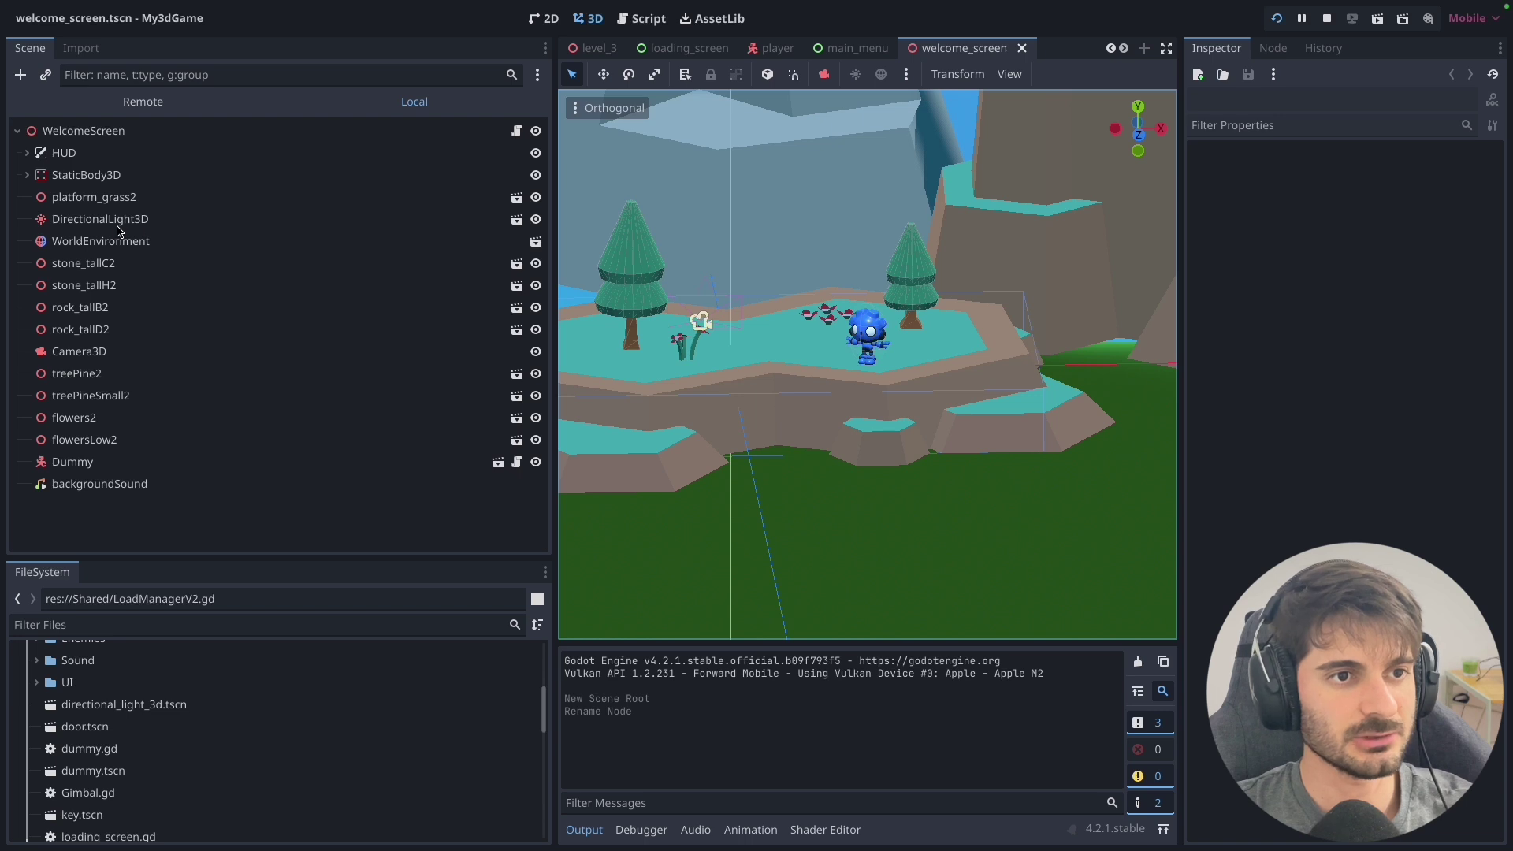
# - Inspect the DirectionalLight3D, WorldEnvironment and Camera3D nodes of the original welcome screen
pyautogui.click(119, 228)
pyautogui.click(120, 242)
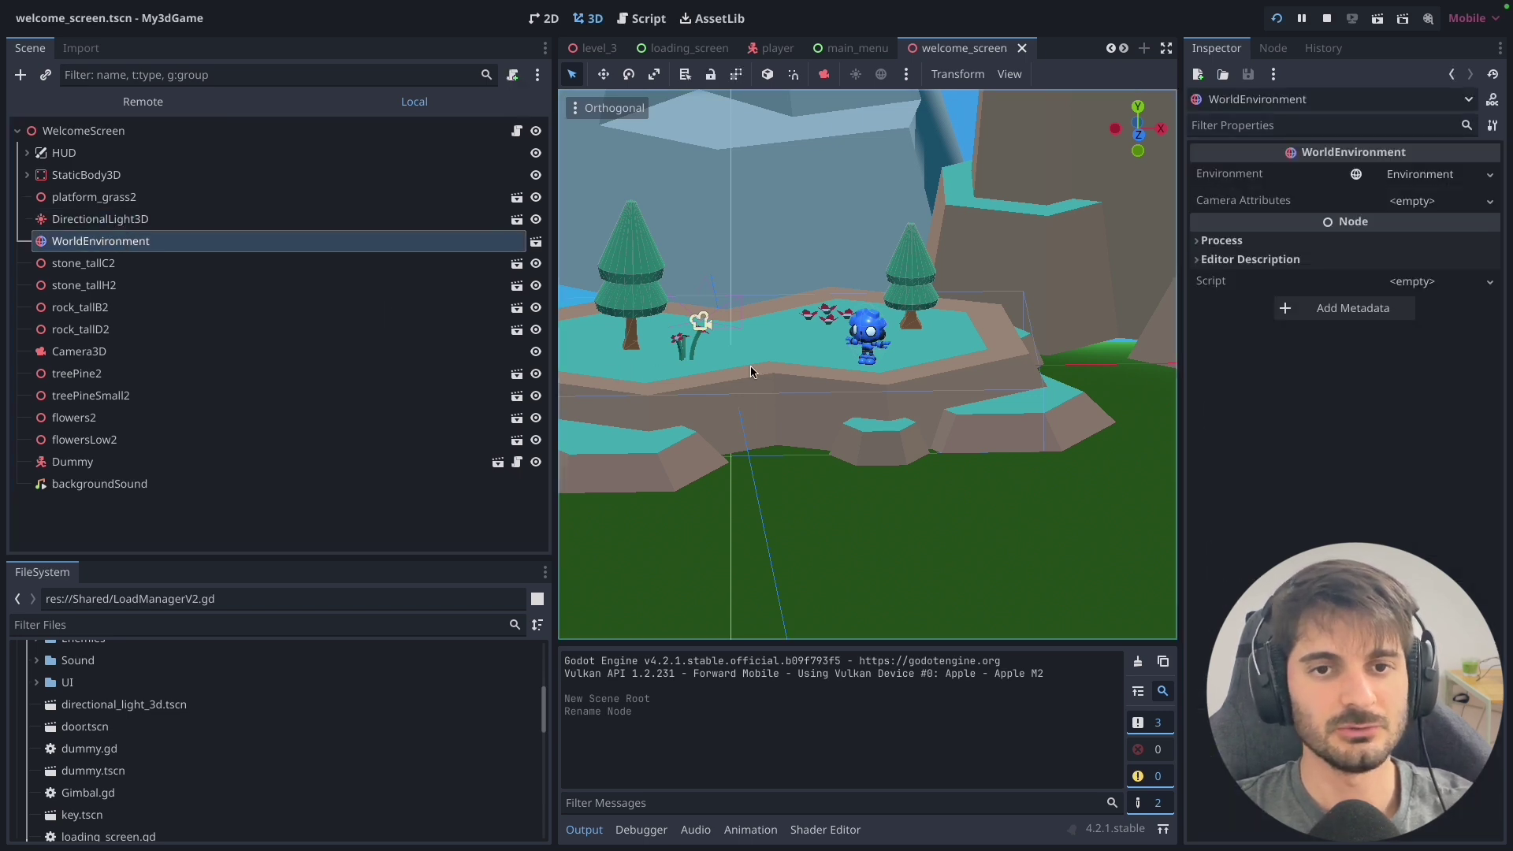
pyautogui.click(98, 355)
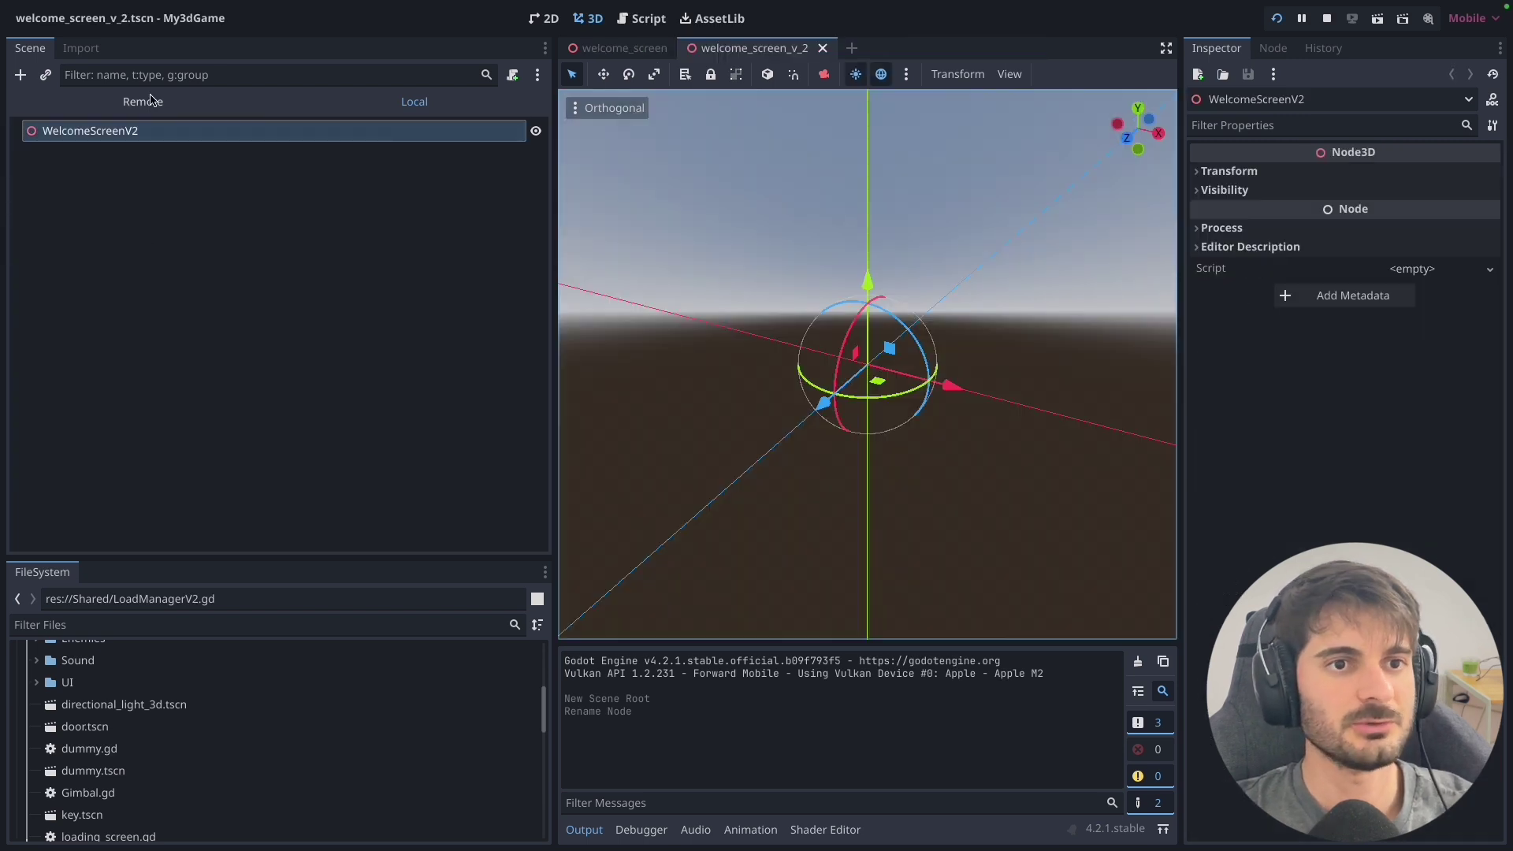
# - Instantiate world_environment.tscn as a child of the WelcomeScreenV2 root
pyautogui.click(48, 79)
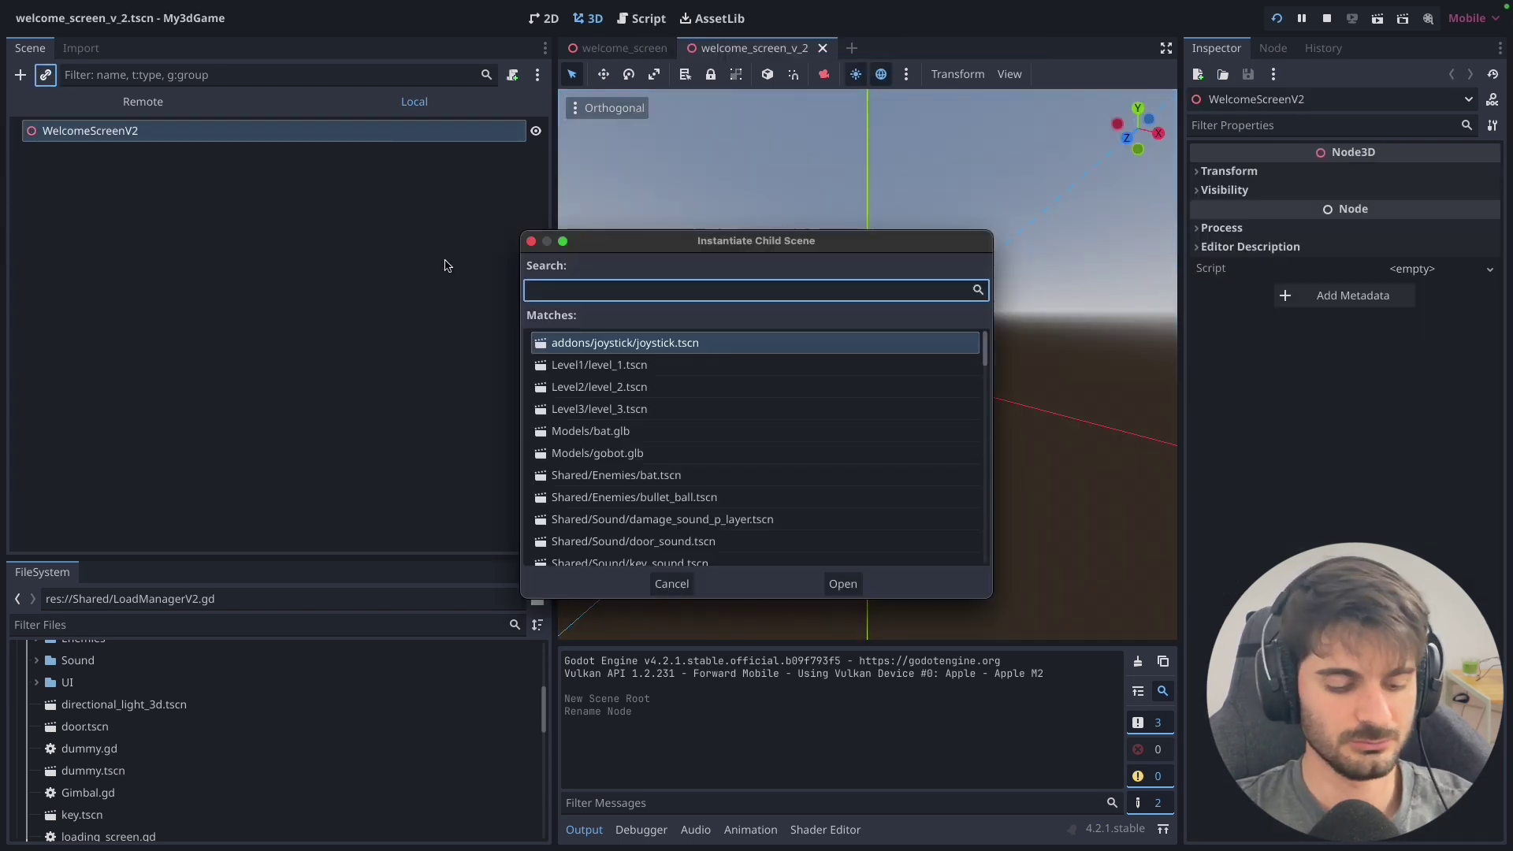
pyautogui.write('worl')
pyautogui.press('Return')
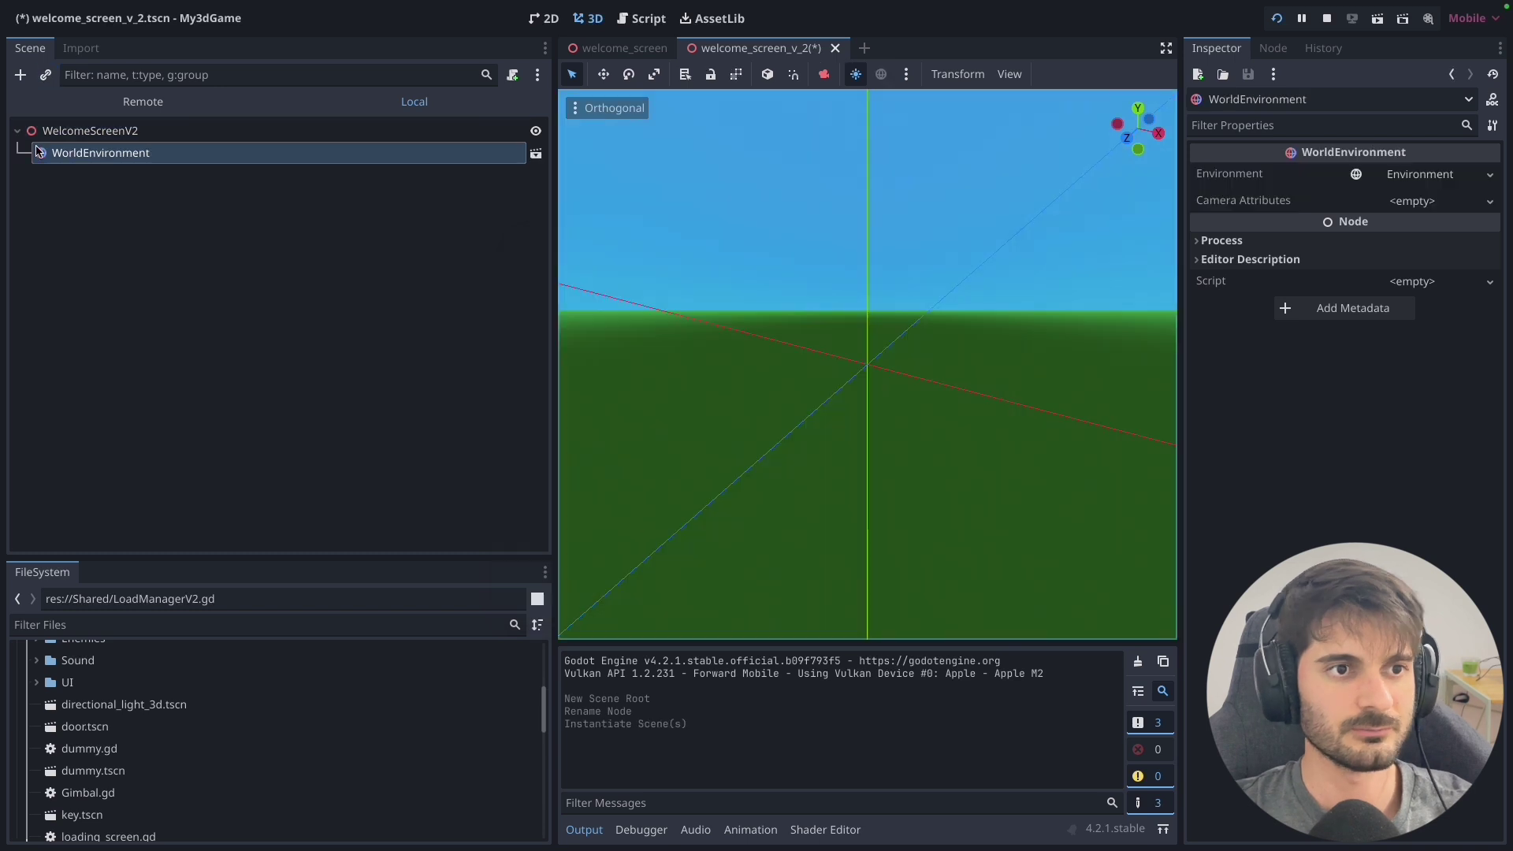
pyautogui.click(91, 130)
# - Instantiate directional_light_3d.tscn under the root too and check both added nodes
pyautogui.click(44, 74)
pyautogui.write('light')
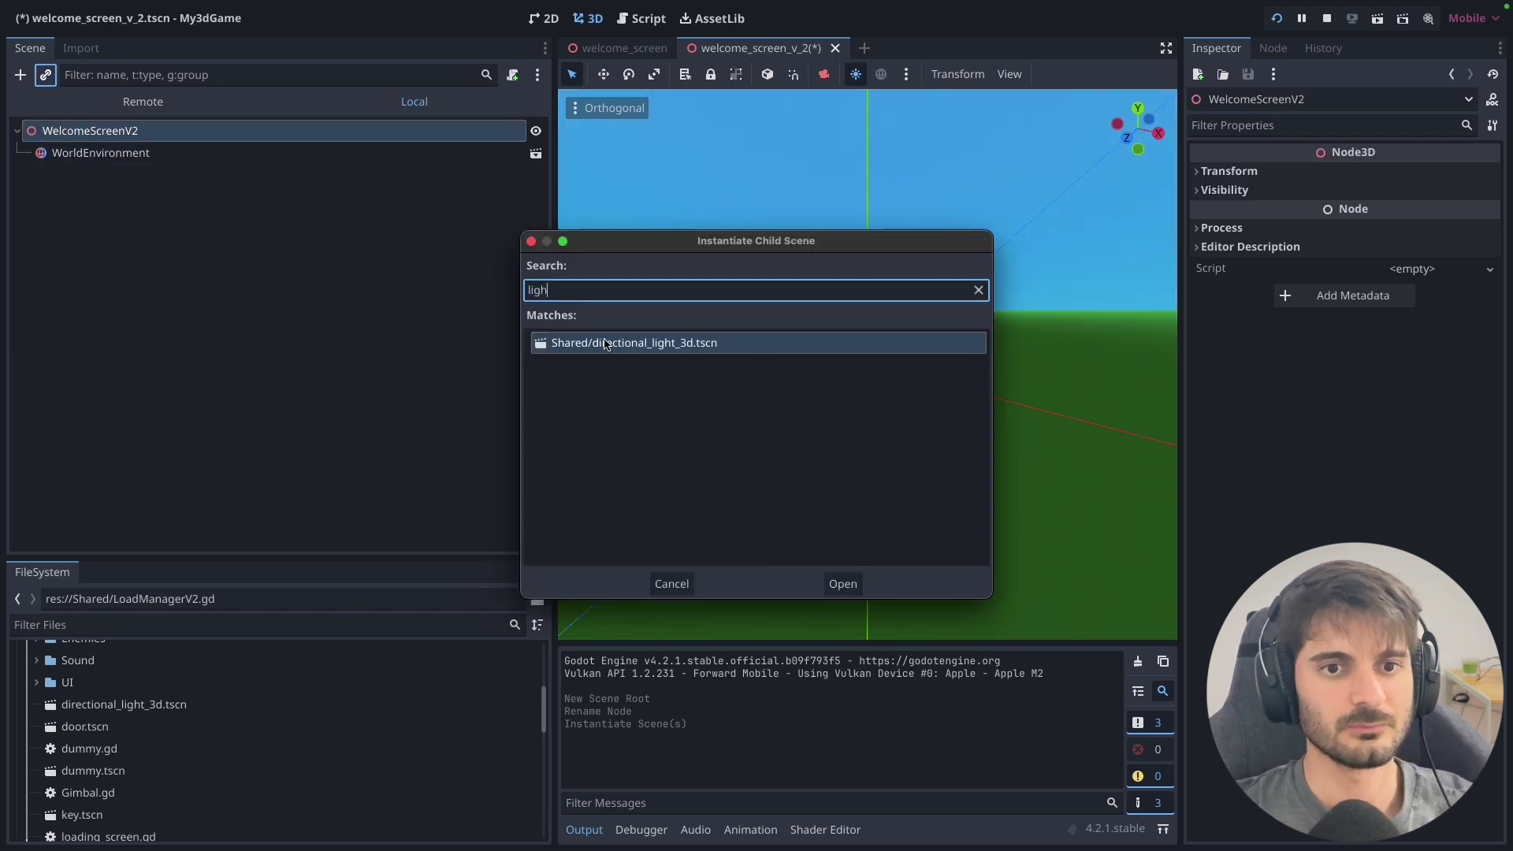
pyautogui.press('Return')
pyautogui.click(155, 177)
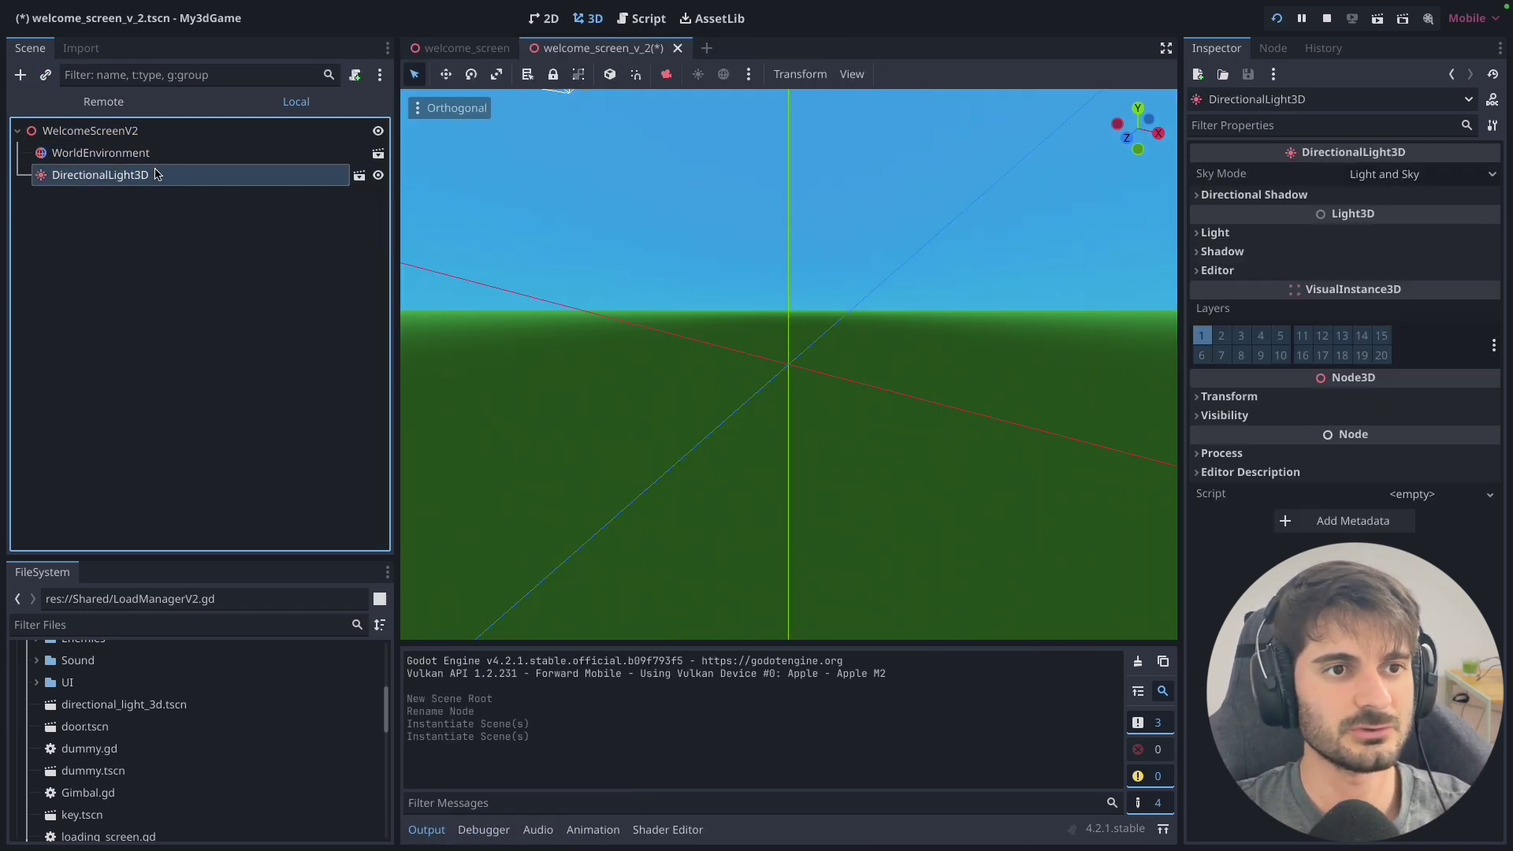
pyautogui.click(155, 160)
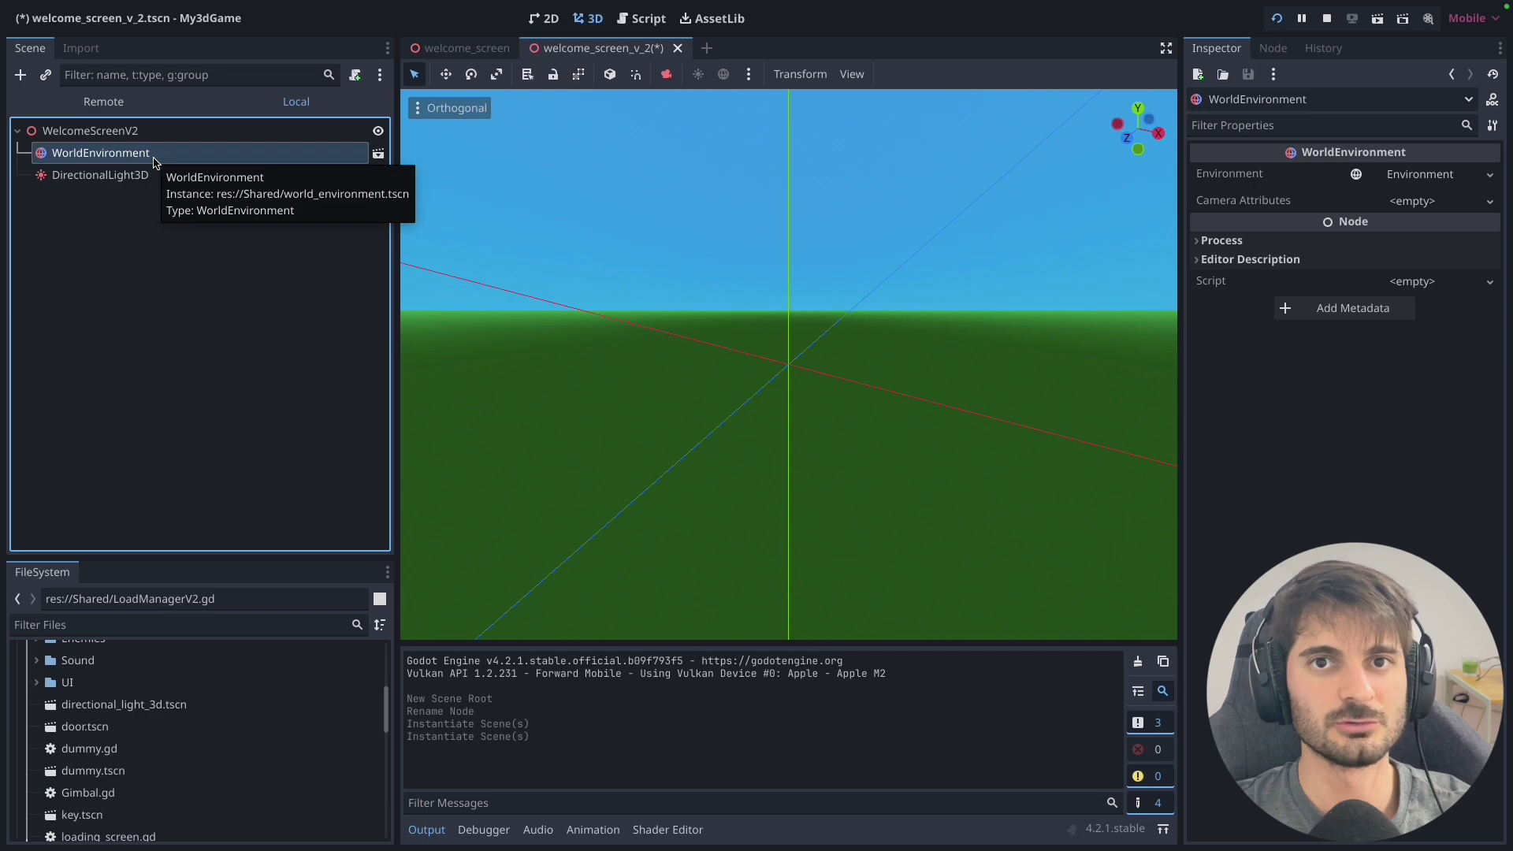
pyautogui.click(126, 163)
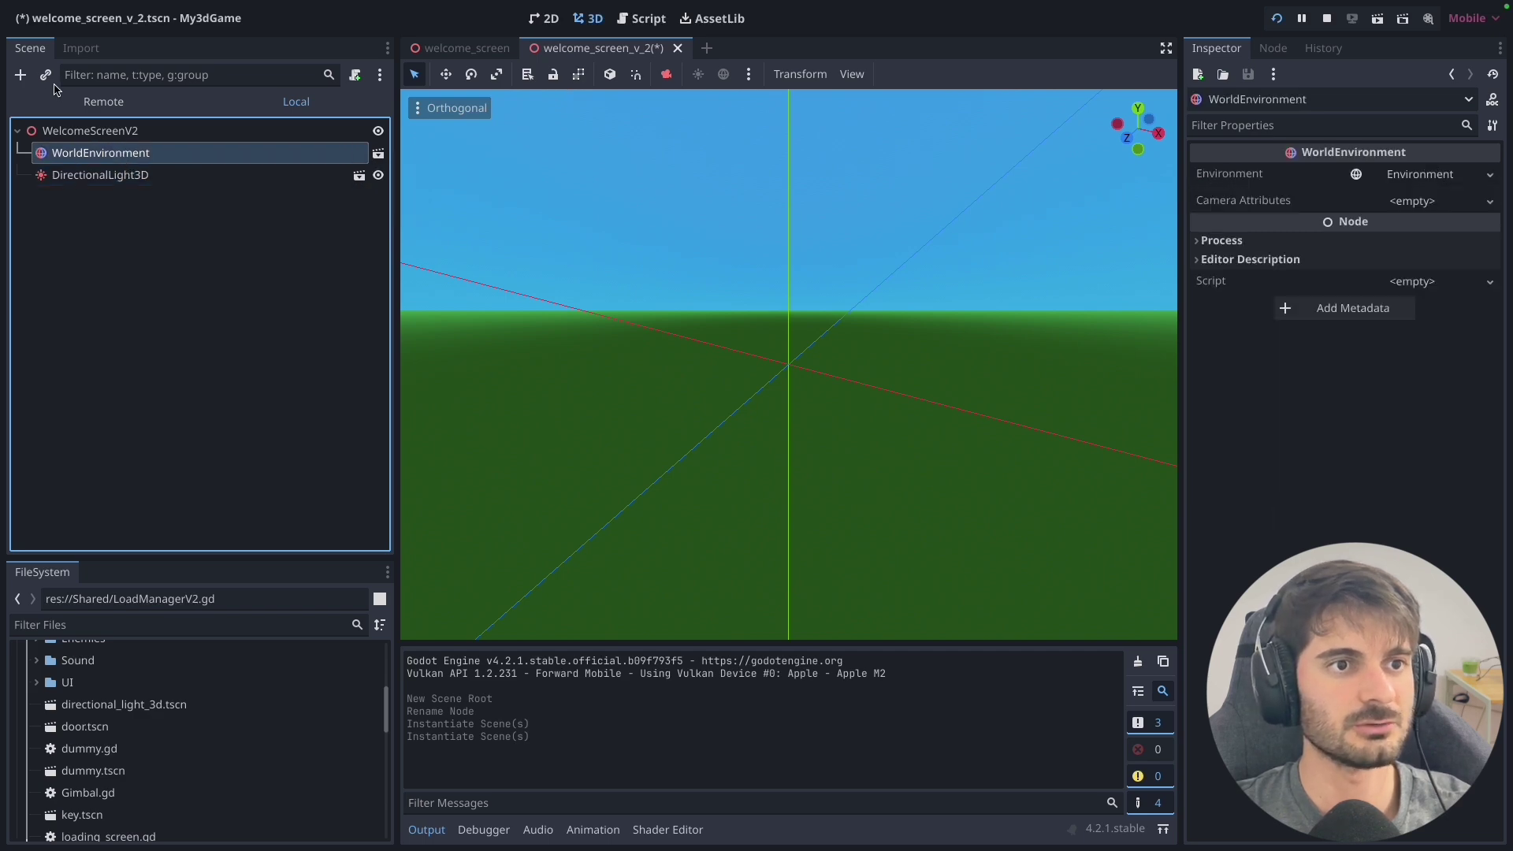
pyautogui.hotkey('ctrl', 'Tab')
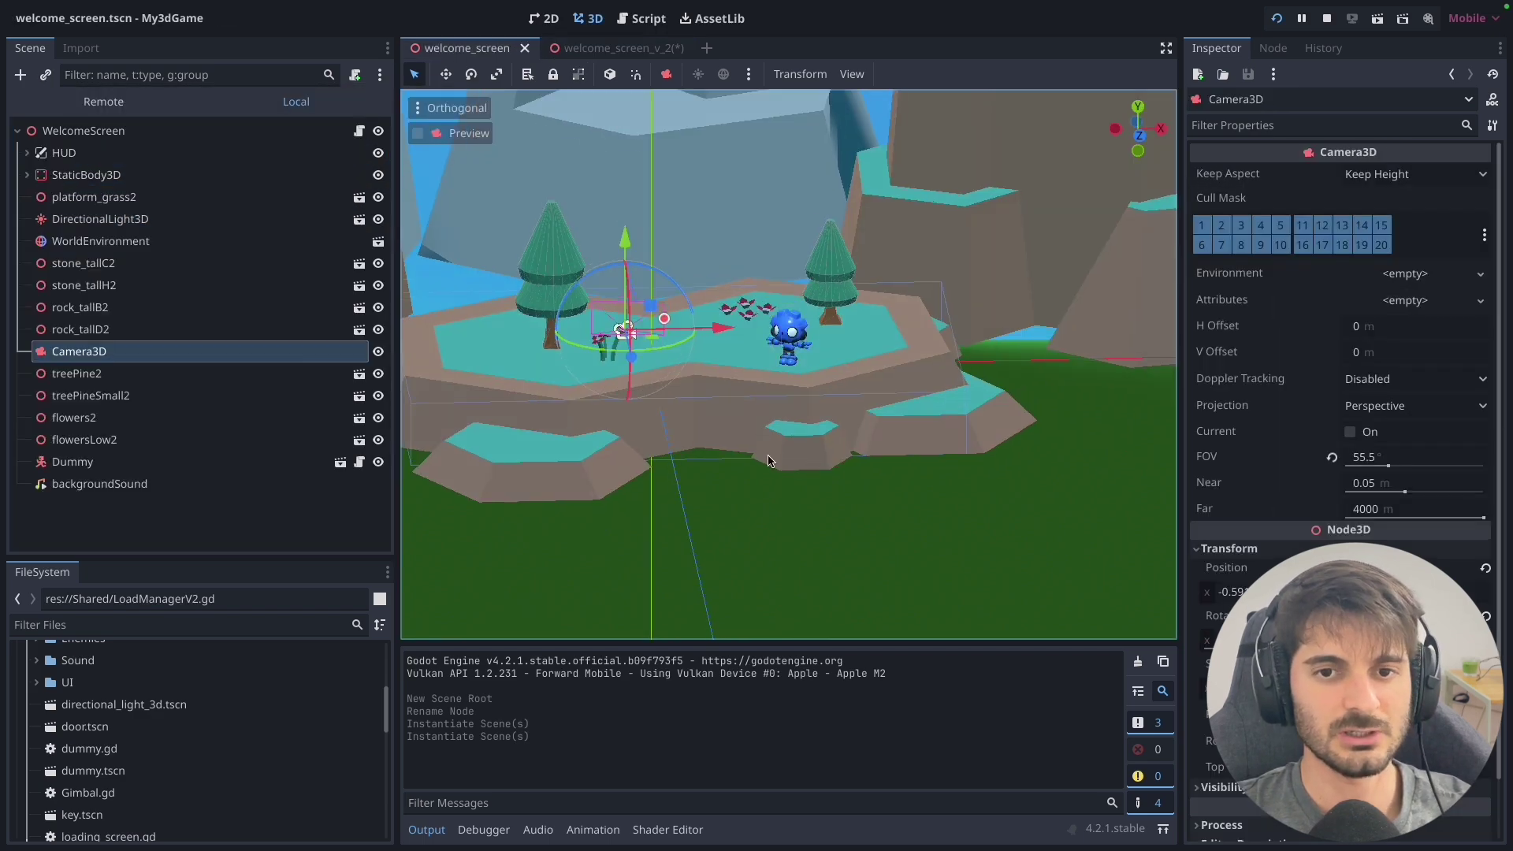
# - Filter FileSystem for 'gra' and drop platform_grass.glb into the WelcomeScreenV2 viewport
pyautogui.moveTo(808, 502)
pyautogui.mouseDown(button='middle')
pyautogui.moveTo(845, 376)
pyautogui.moveTo(690, 335)
pyautogui.mouseUp(button='middle')
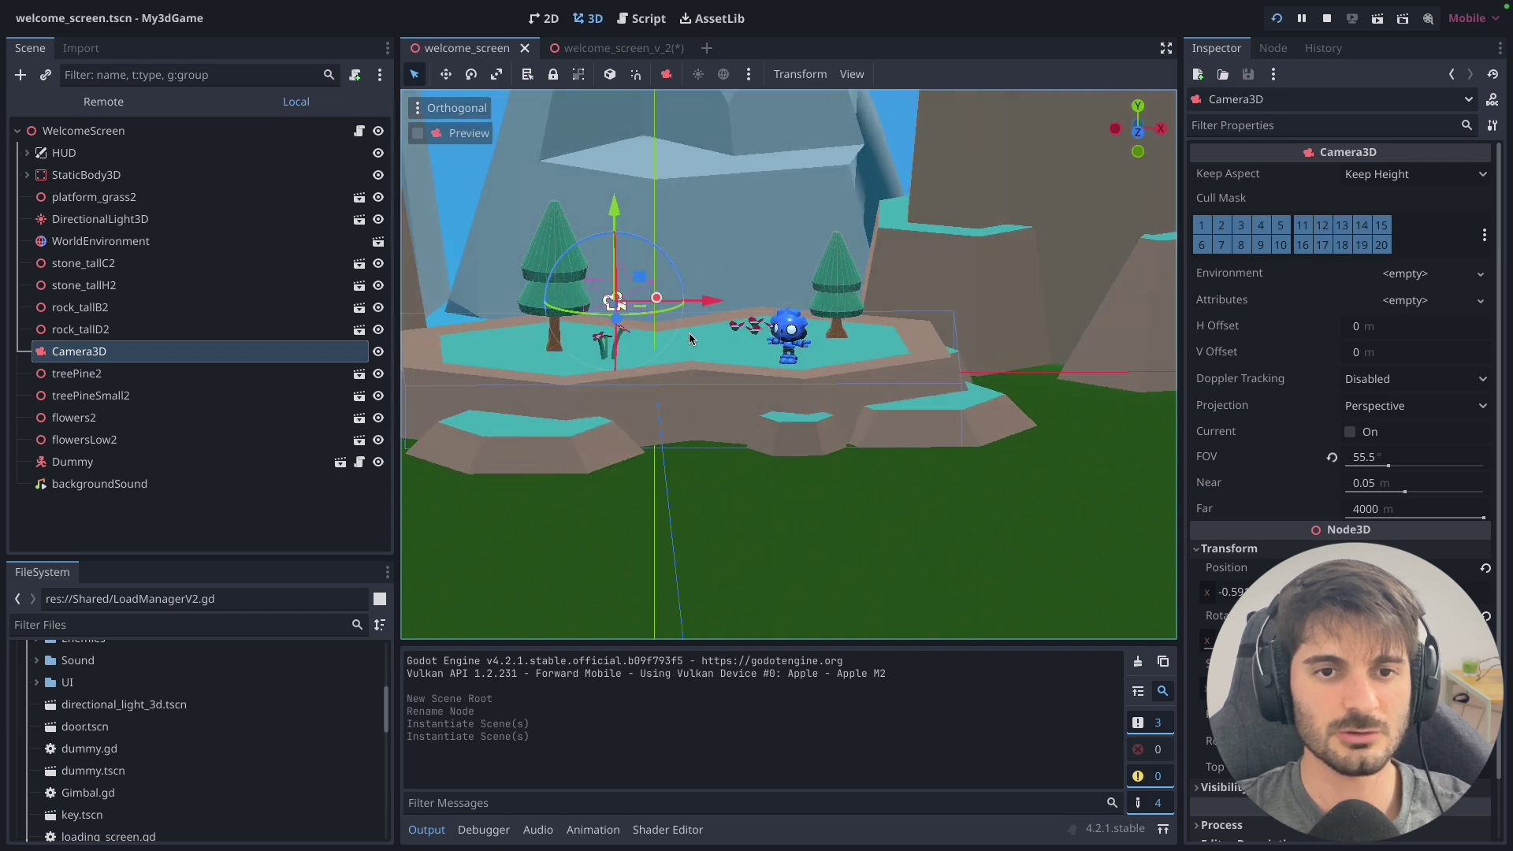
pyautogui.click(562, 49)
pyautogui.click(108, 130)
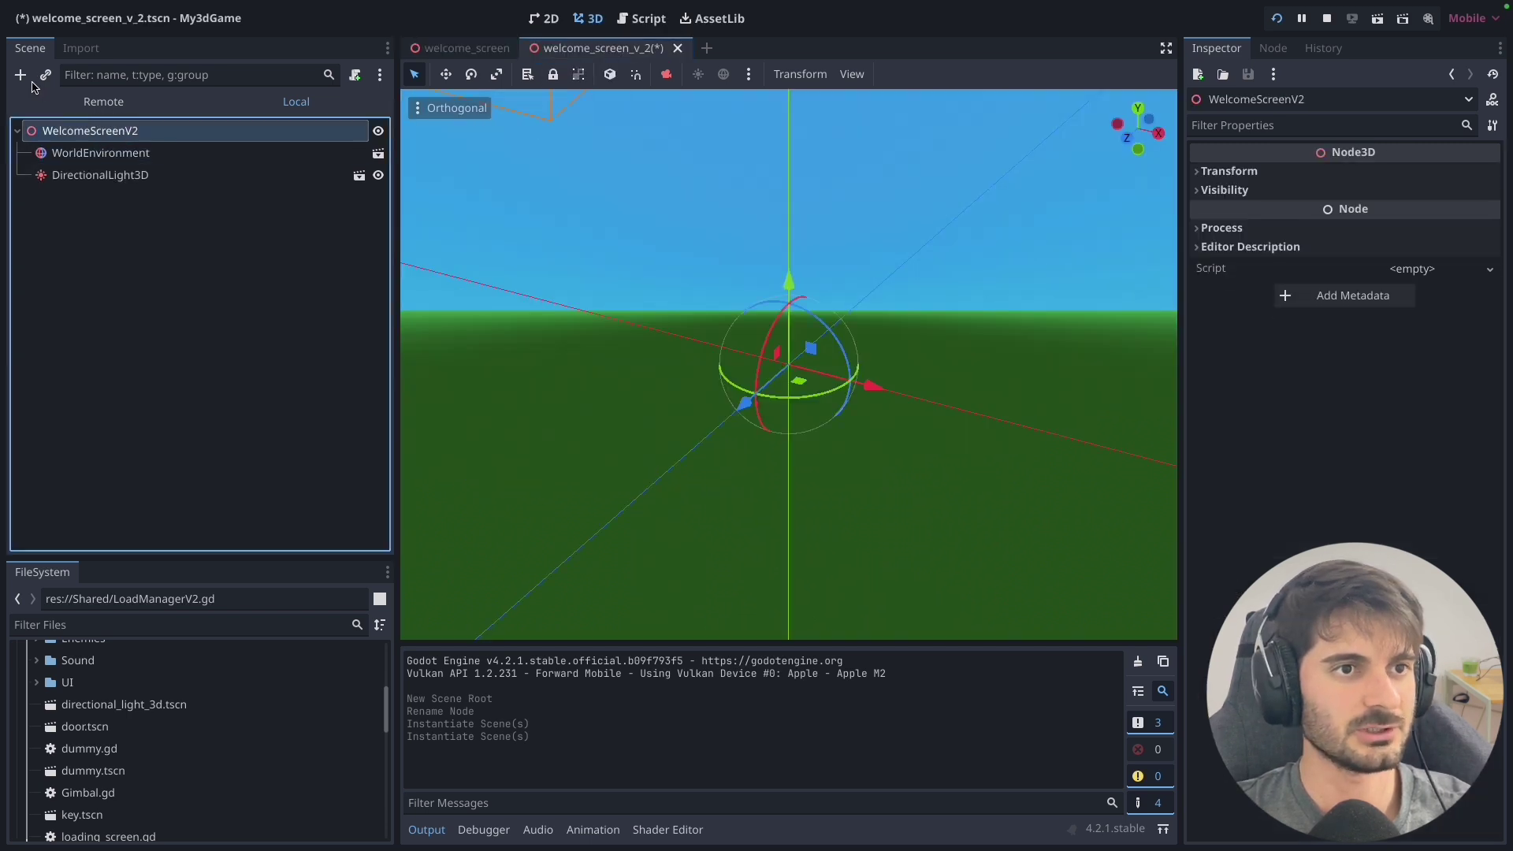
pyautogui.moveTo(160, 558); pyautogui.dragTo(150, 392)
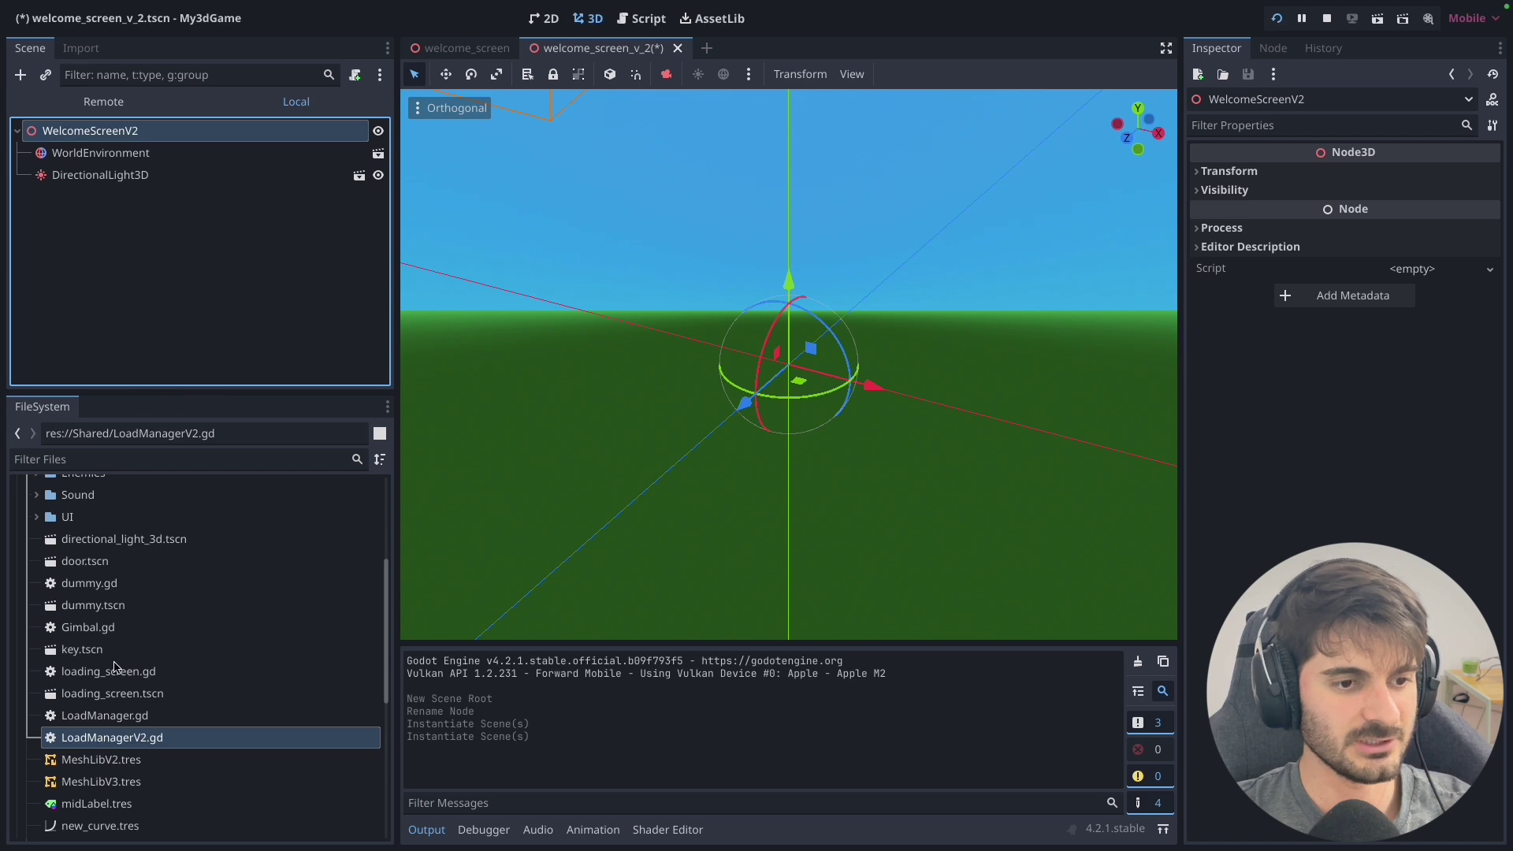
pyautogui.click(157, 459)
pyautogui.write('gra')
pyautogui.click(113, 628)
pyautogui.moveTo(113, 628); pyautogui.dragTo(769, 396)
pyautogui.moveTo(737, 473)
pyautogui.mouseDown(button='middle')
pyautogui.moveTo(883, 391)
pyautogui.moveTo(654, 358)
pyautogui.mouseUp(button='middle')
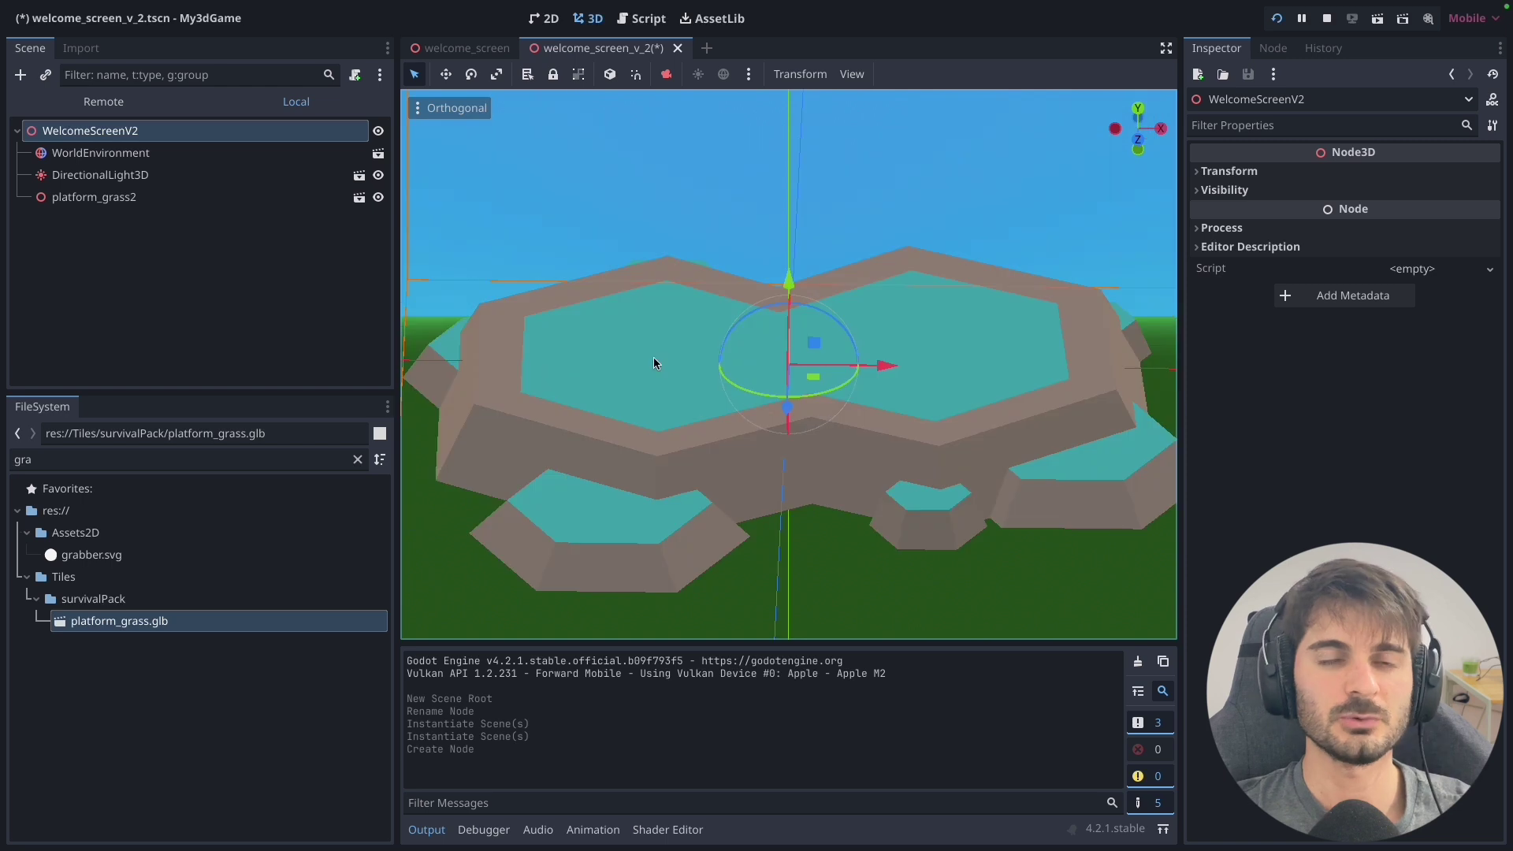
pyautogui.moveTo(754, 366); pyautogui.dragTo(769, 359)
# - Compare the platform with the original welcome_screen level, then save WelcomeScreenV2
pyautogui.hotkey('ctrl', 'Tab')
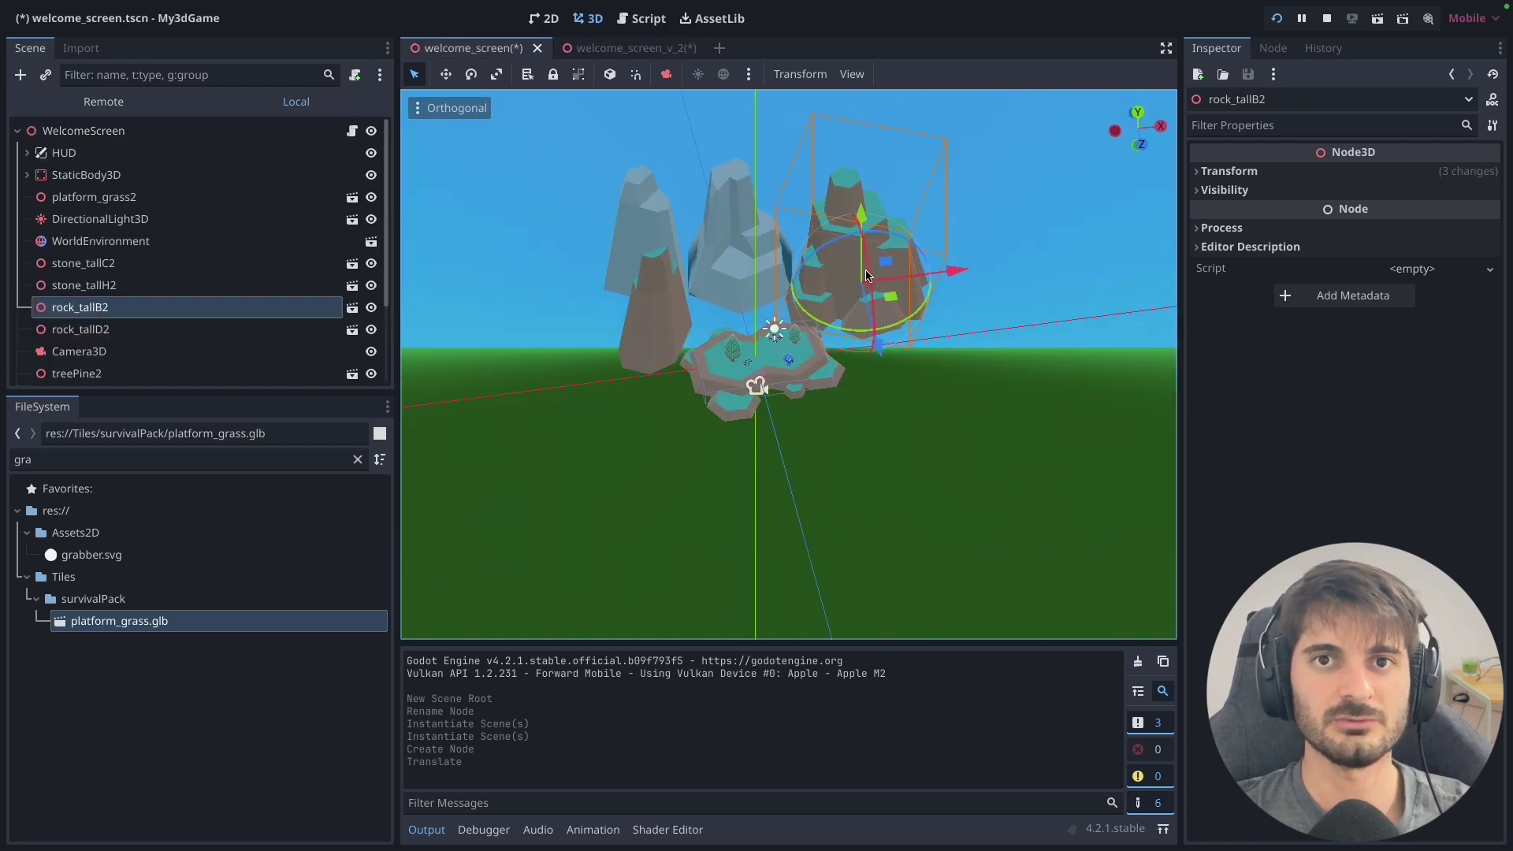
pyautogui.scroll(3, 745, 280)
pyautogui.hscroll(-3, 741, 296)
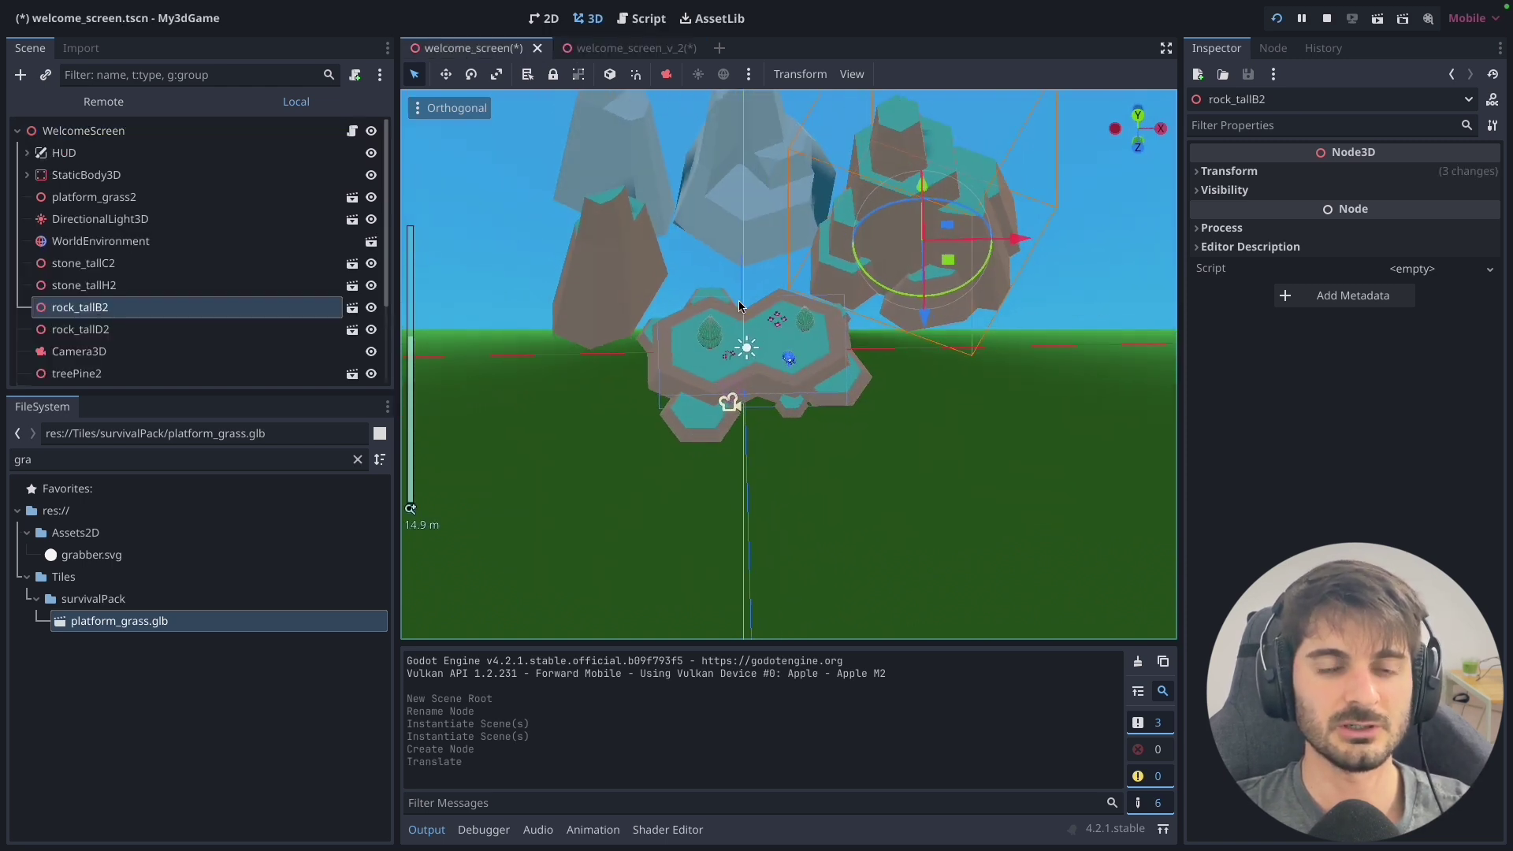
pyautogui.moveTo(736, 301)
pyautogui.mouseDown(button='middle')
pyautogui.moveTo(792, 355)
pyautogui.moveTo(651, 183)
pyautogui.mouseUp(button='middle')
pyautogui.scroll(5, 798, 359)
pyautogui.scroll(3, 797, 360)
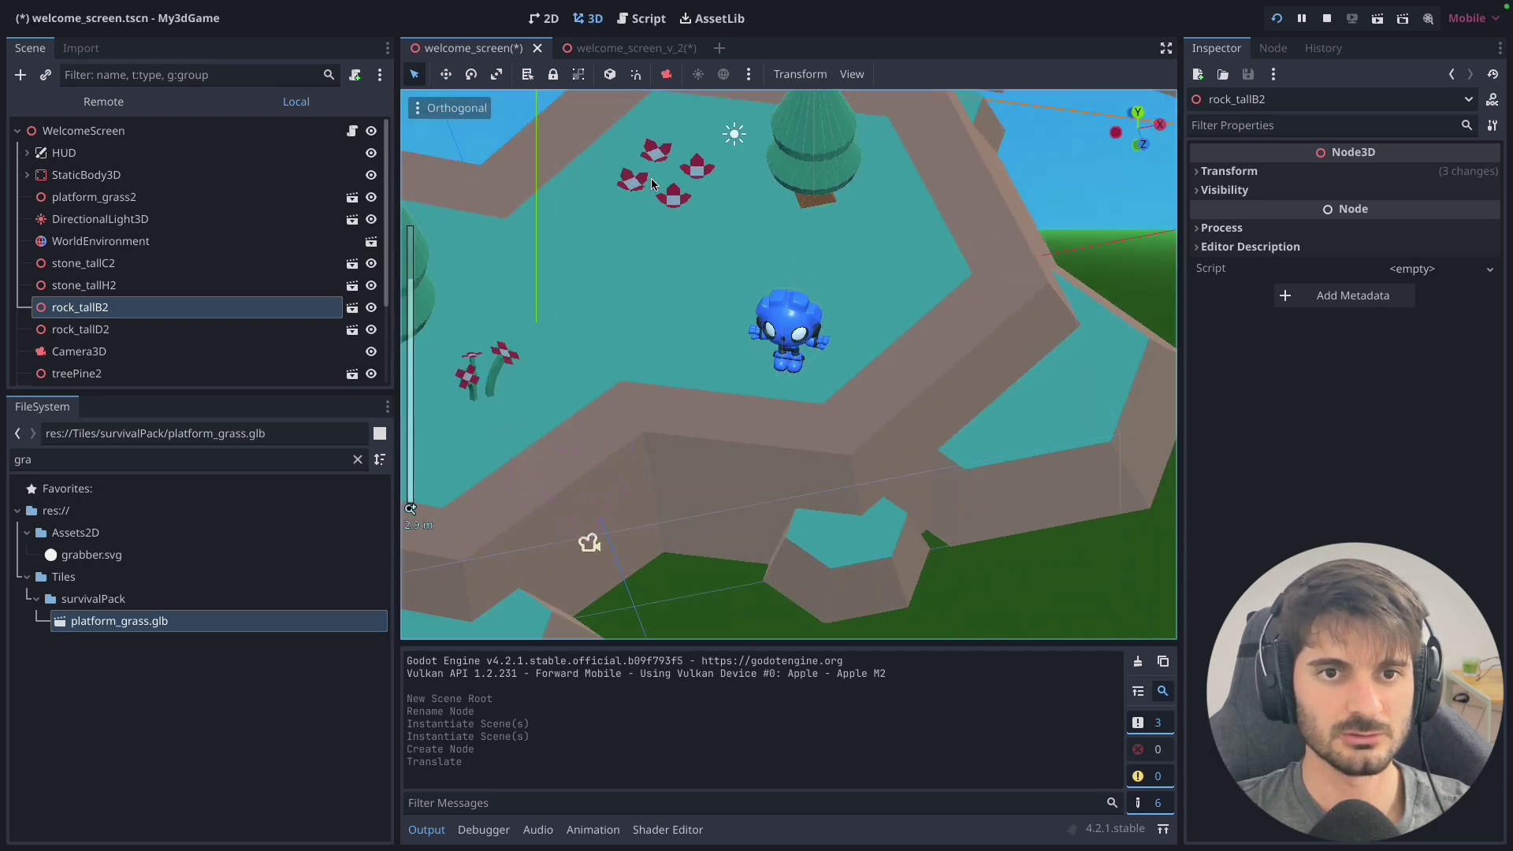
pyautogui.moveTo(519, 352)
pyautogui.mouseDown(button='middle')
pyautogui.moveTo(651, 280)
pyautogui.moveTo(683, 52)
pyautogui.mouseUp(button='middle')
pyautogui.click(659, 48)
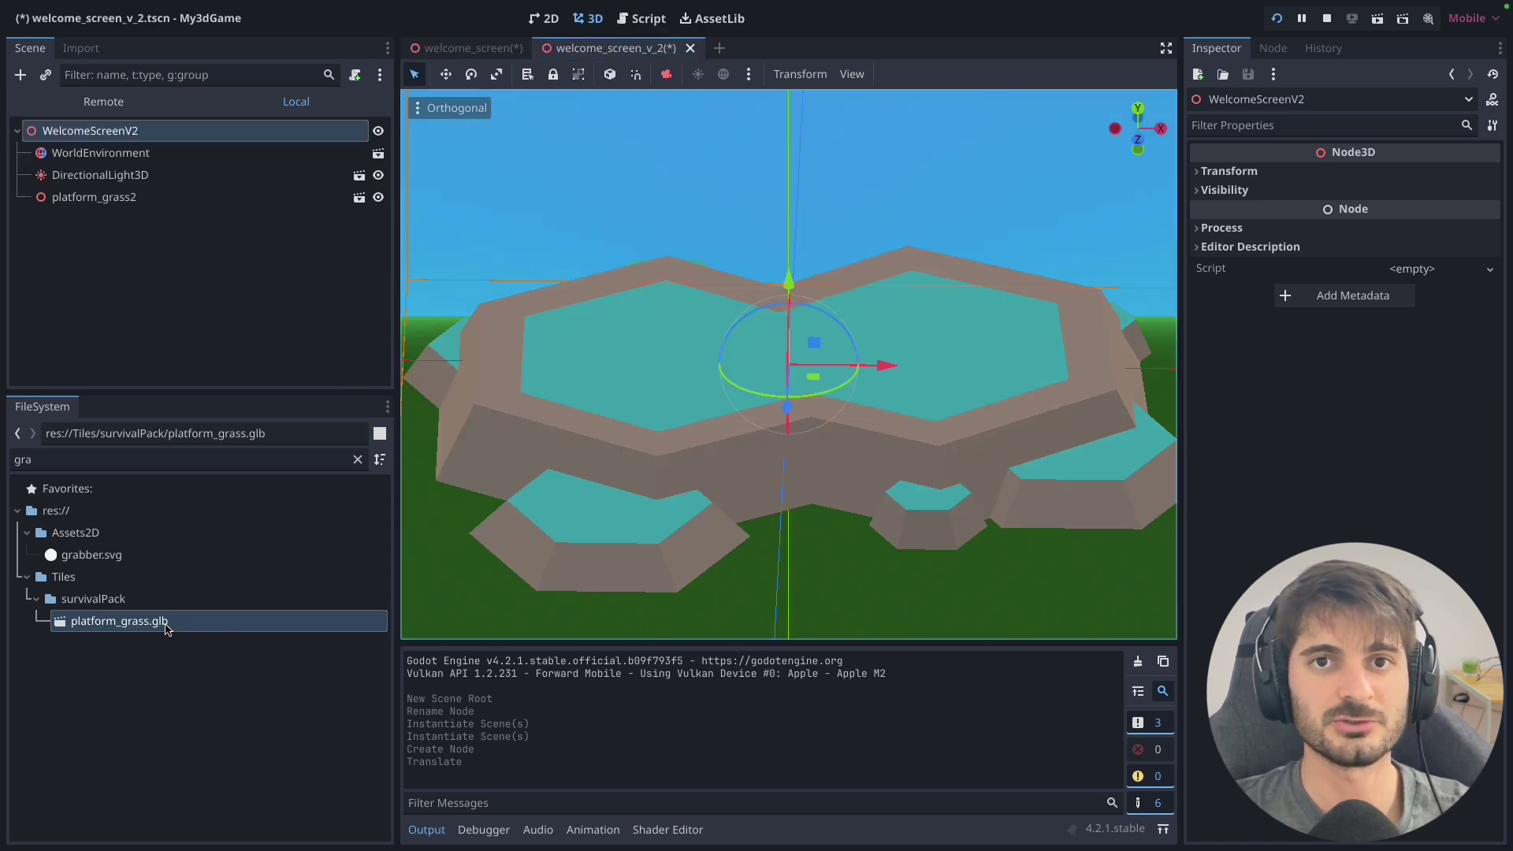
pyautogui.moveTo(823, 416); pyautogui.dragTo(727, 390, button='middle')
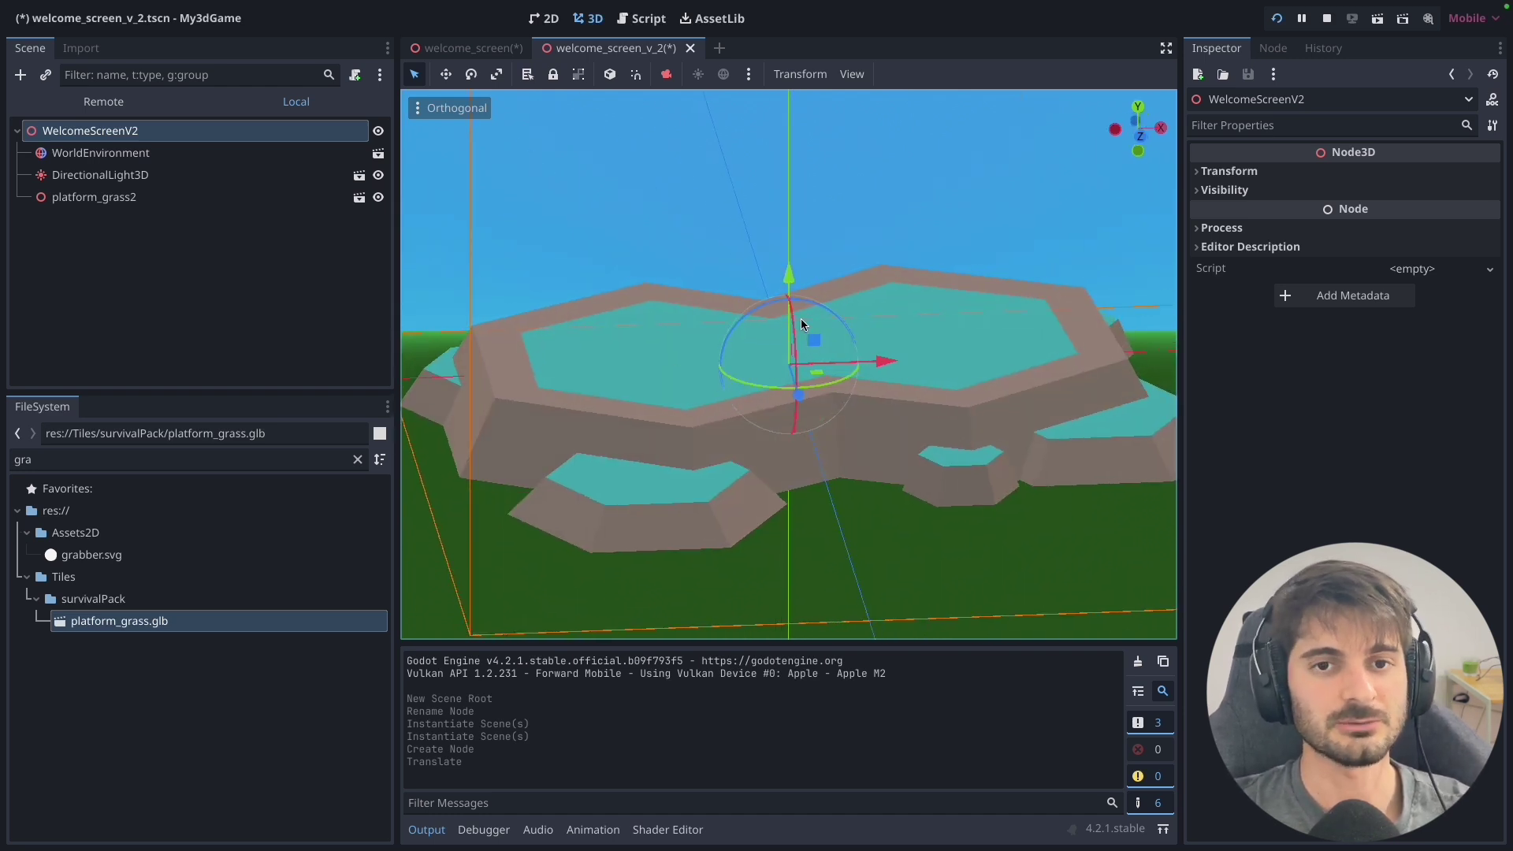
pyautogui.hotkey('ctrl', 's')
# - Add a StaticBody3D under WelcomeScreenV2 and rename it floor
pyautogui.rightClick(108, 132)
pyautogui.click(146, 154)
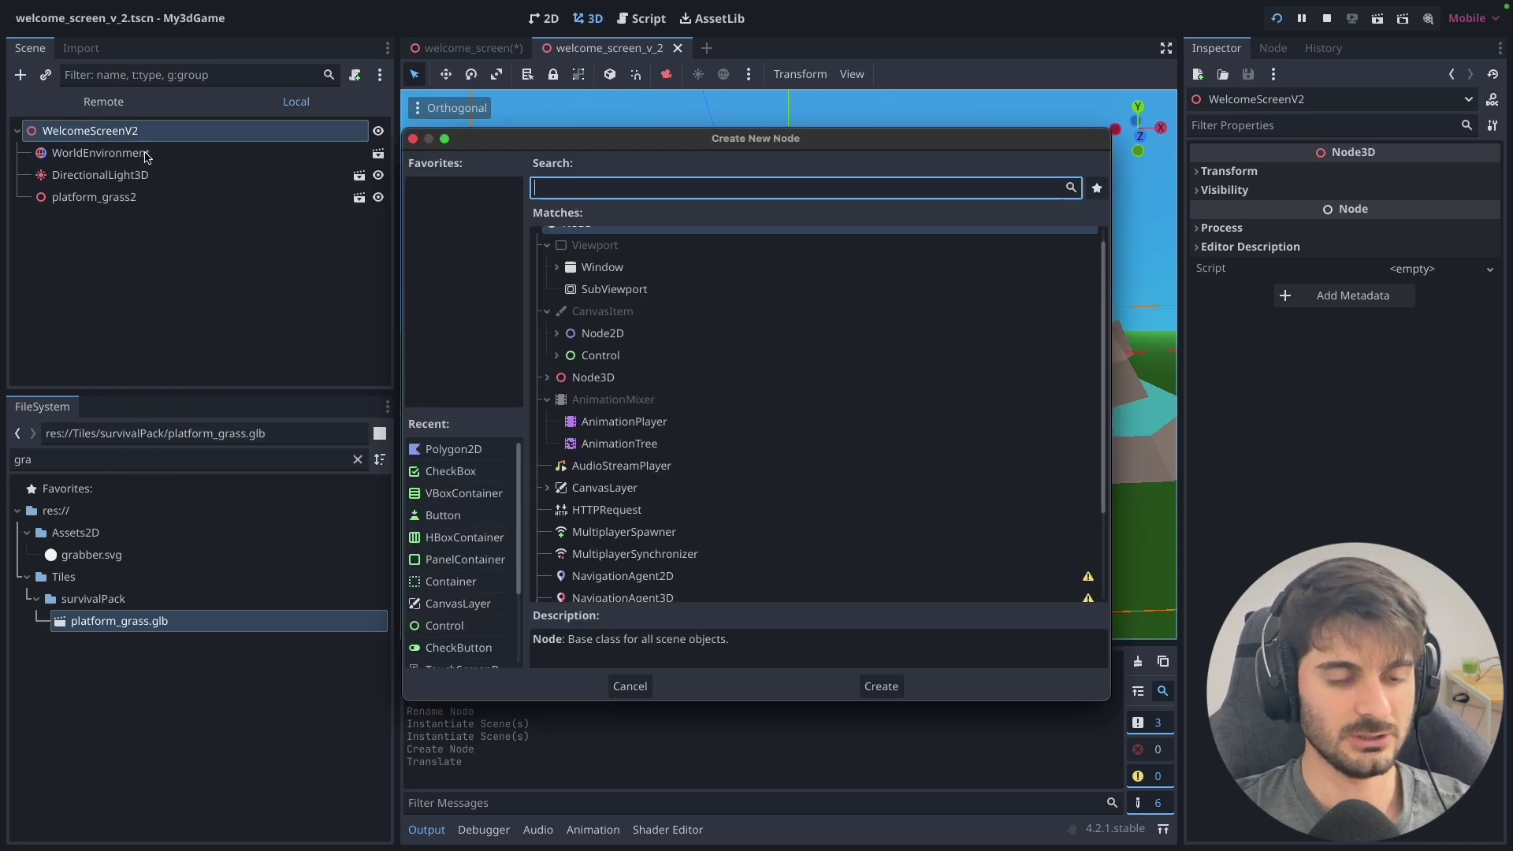
pyautogui.write('st')
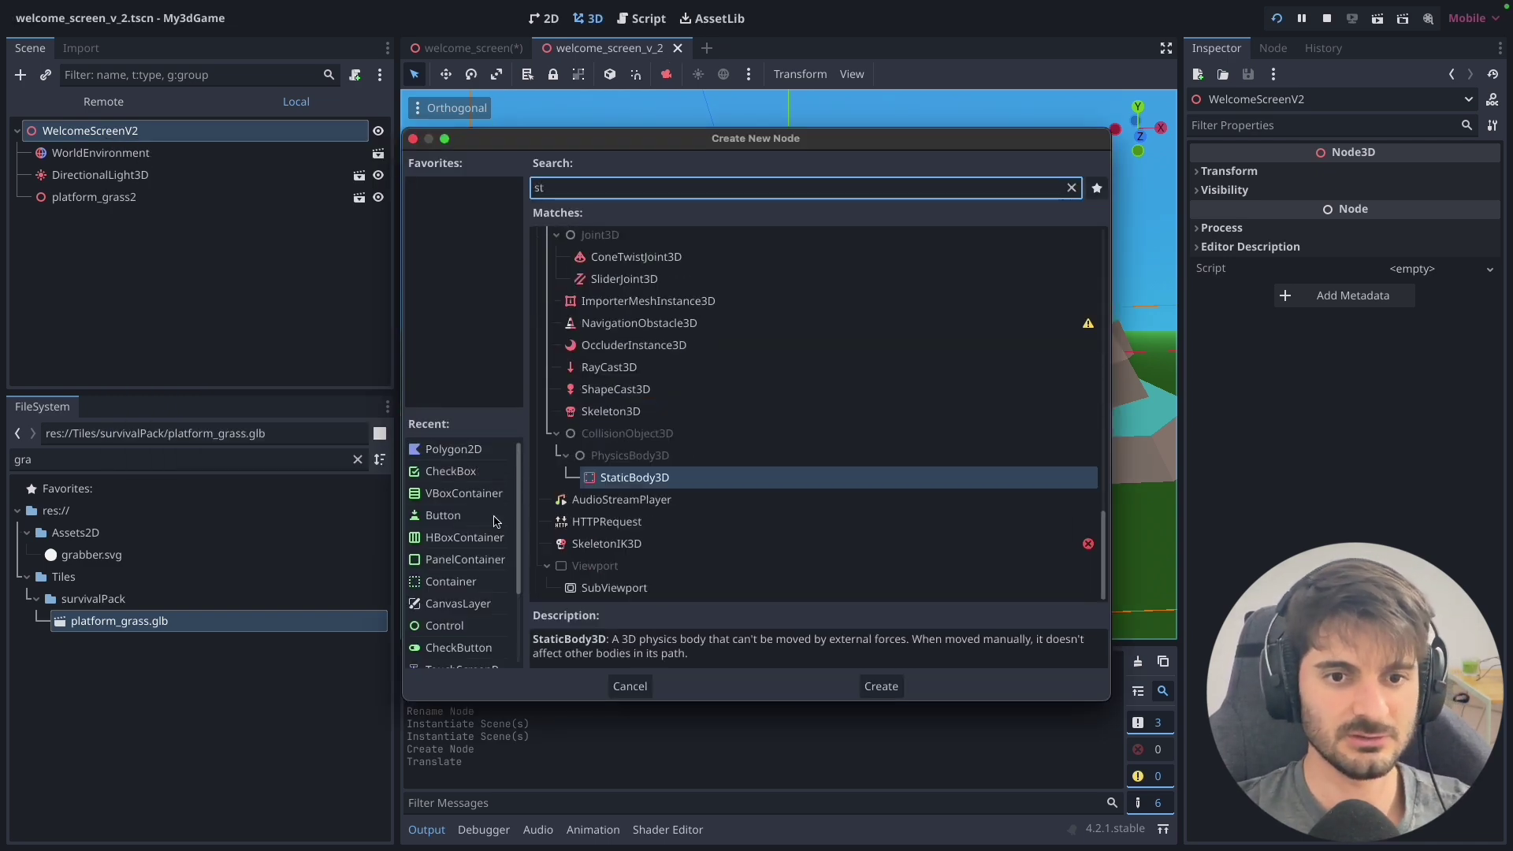
pyautogui.doubleClick(639, 478)
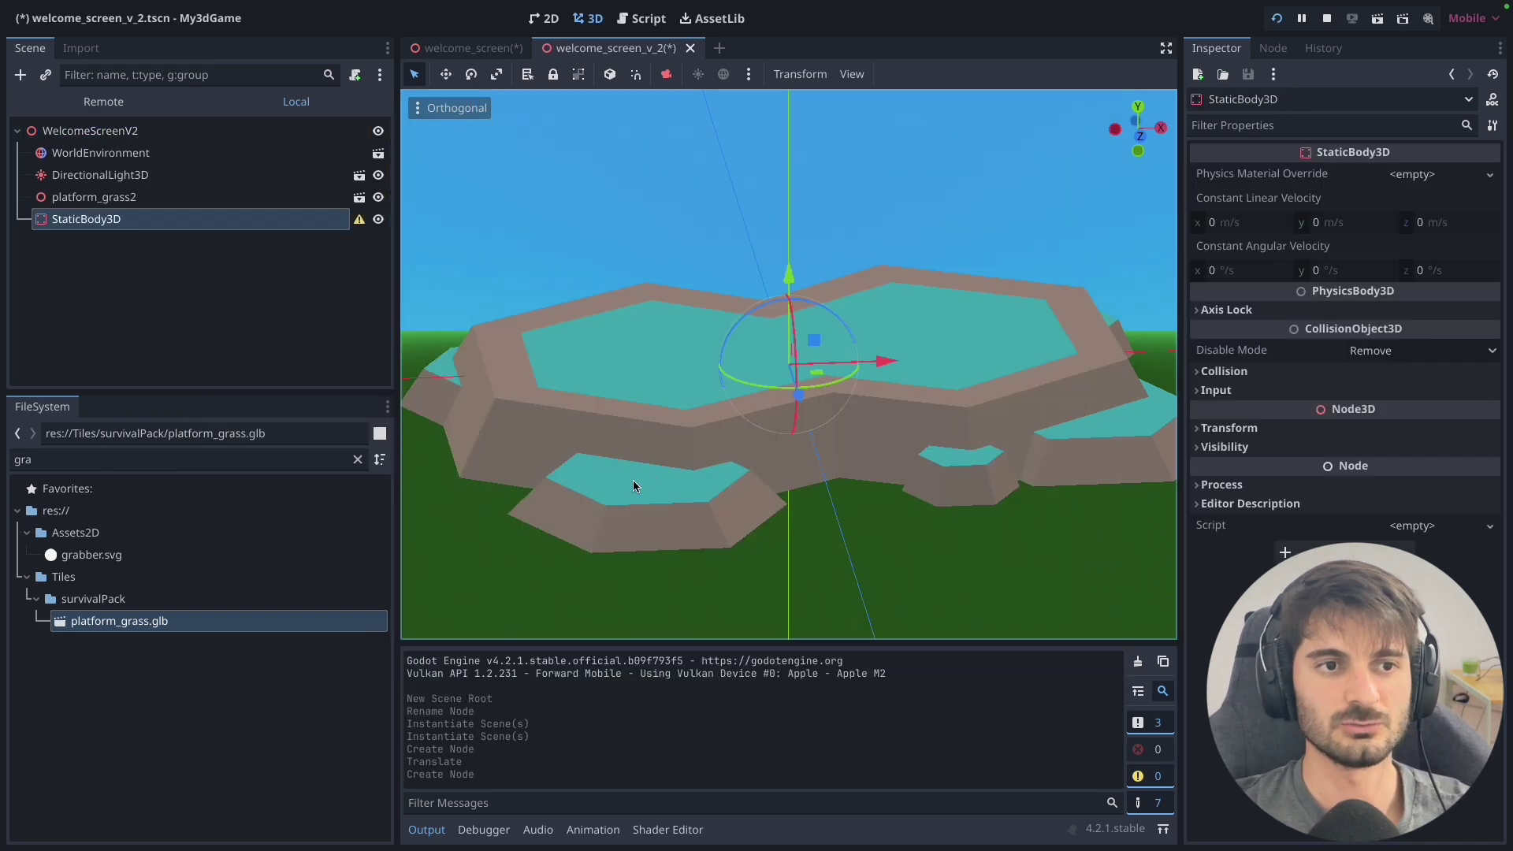
pyautogui.doubleClick(95, 221)
pyautogui.write('floor')
pyautogui.press('Return')
# - Add a CollisionShape3D child under floor and list its shape options
pyautogui.rightClick(93, 221)
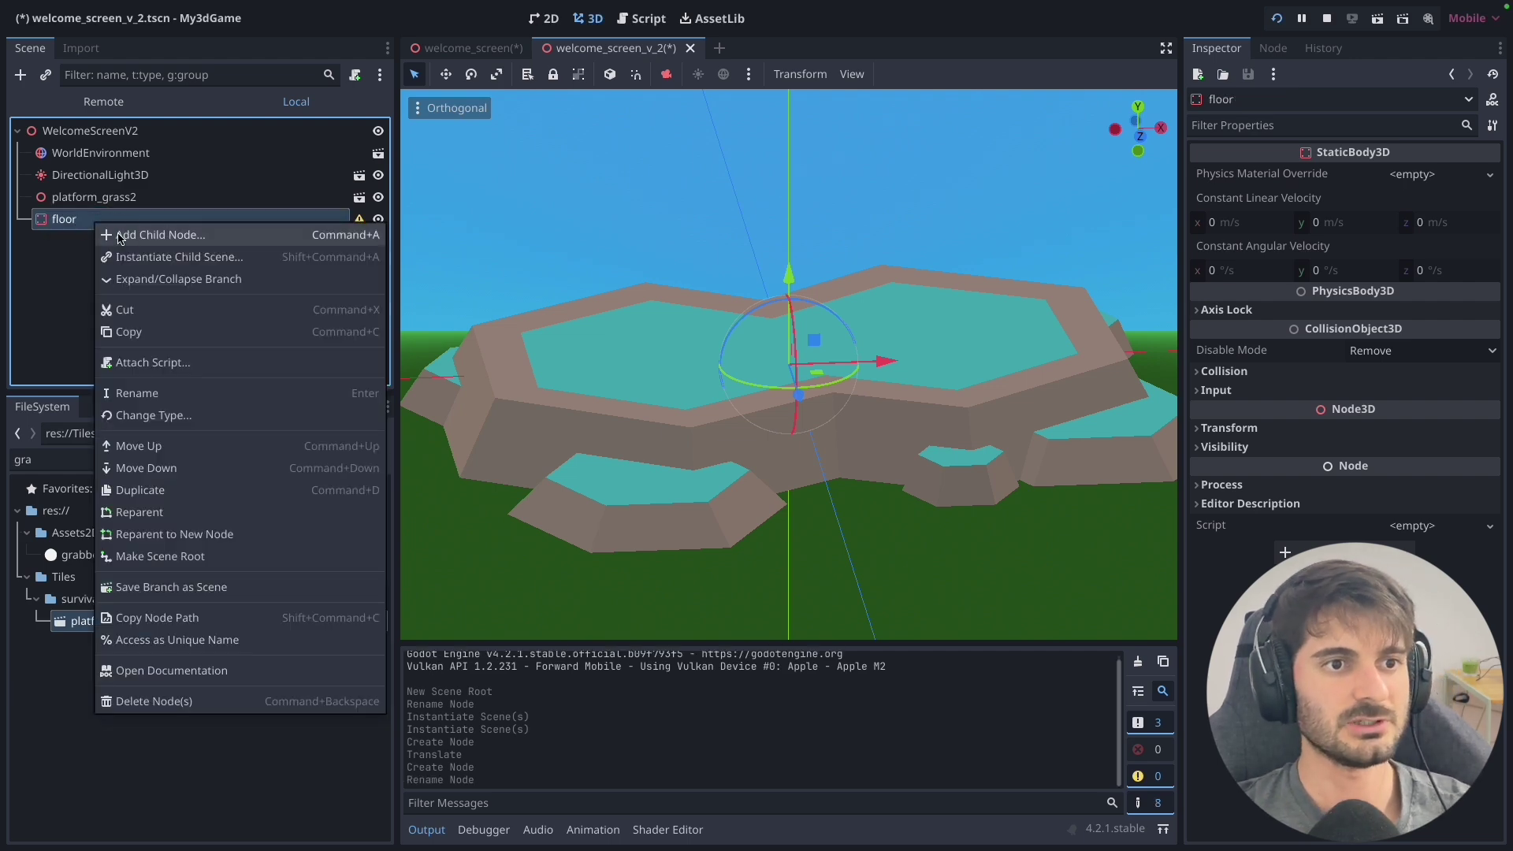
pyautogui.click(122, 239)
pyautogui.write('coll')
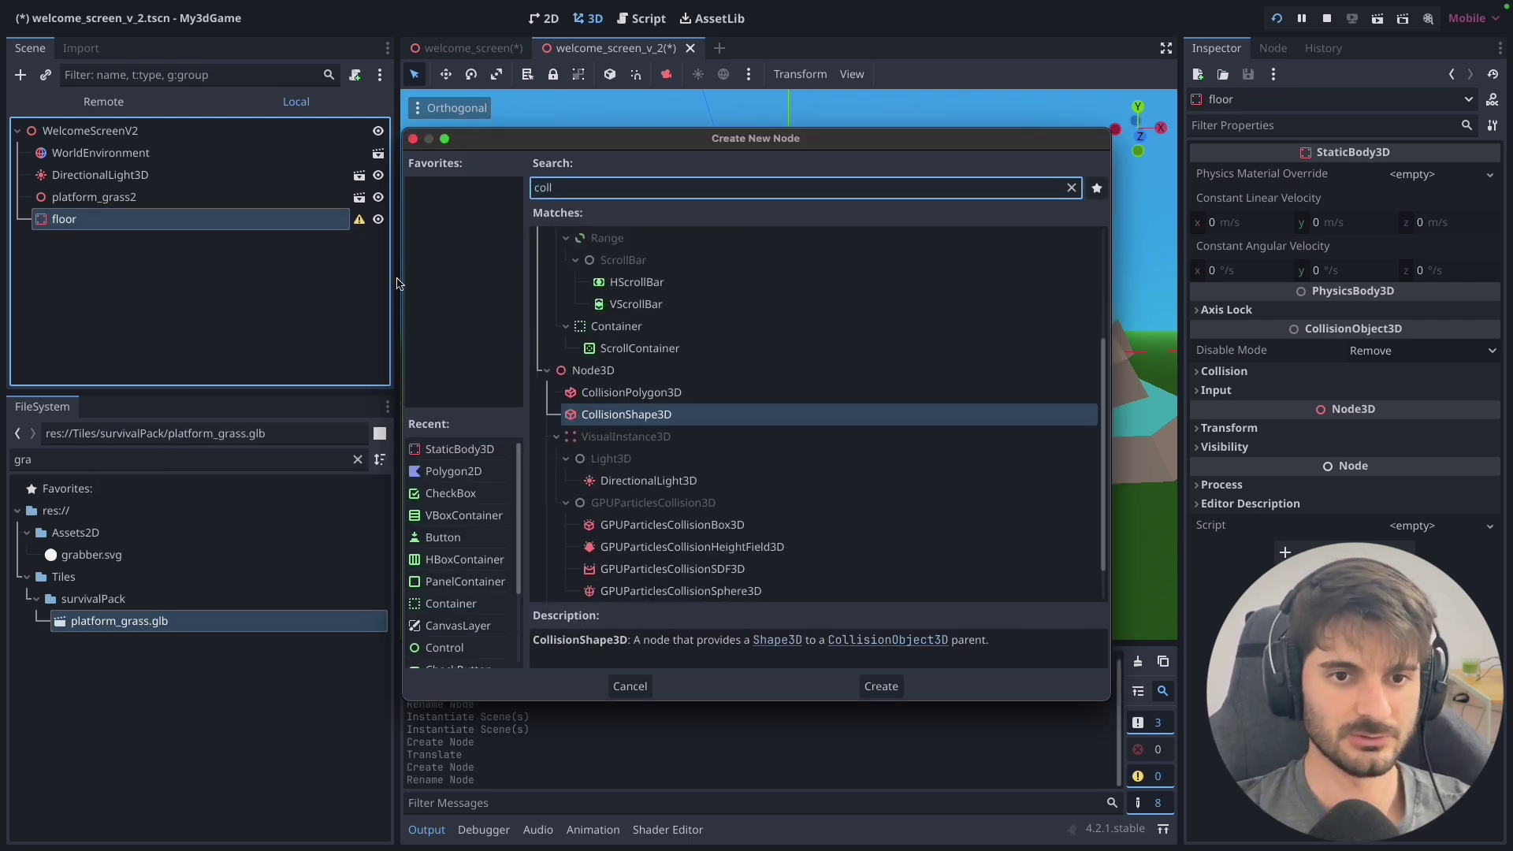
pyautogui.press('Return')
pyautogui.rightClick(251, 251)
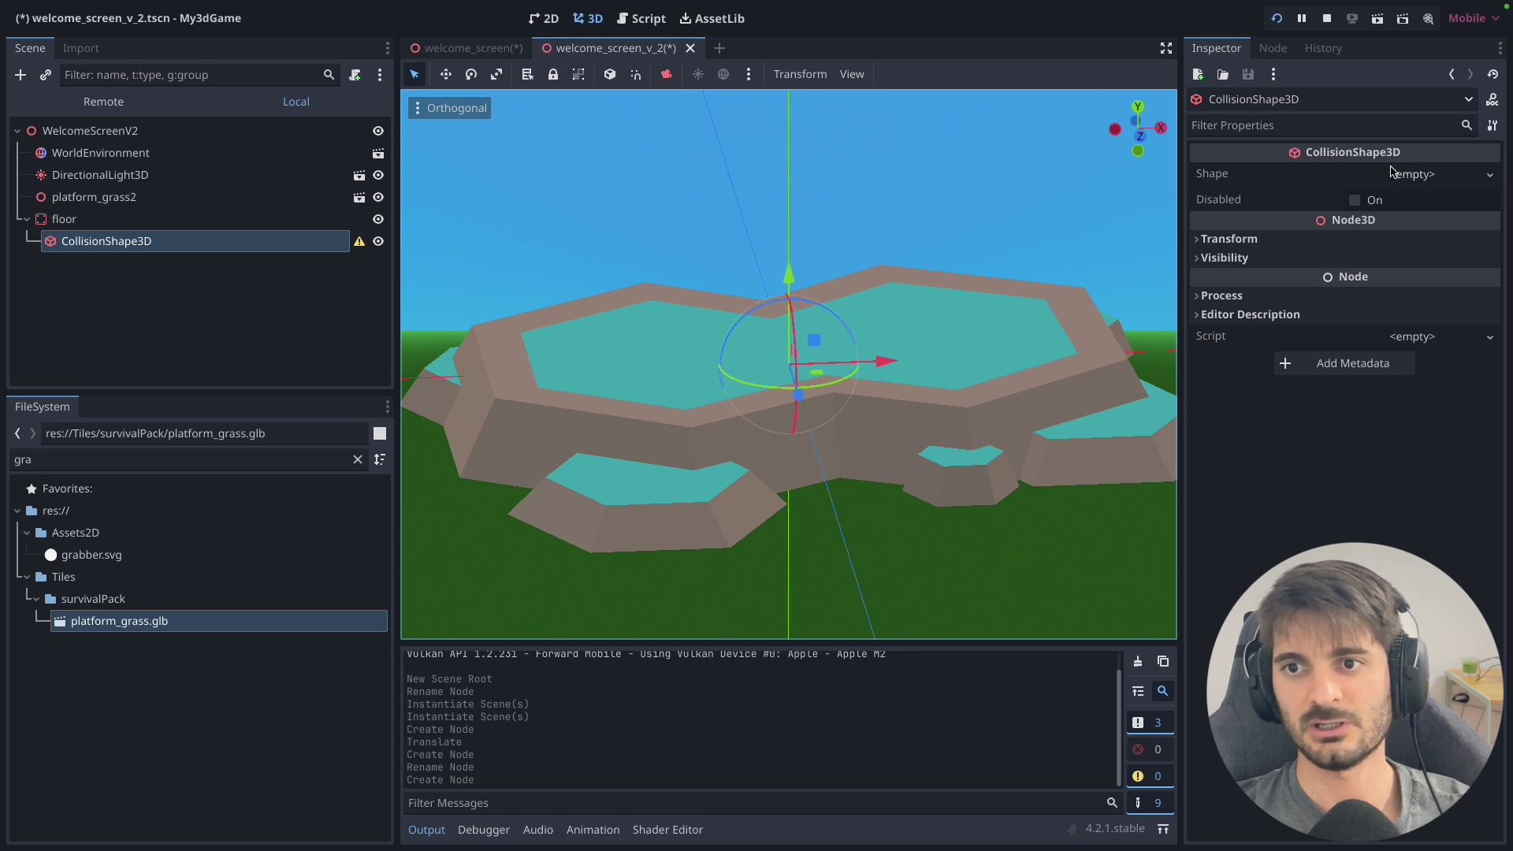
pyautogui.click(1412, 174)
# - Assign a New BoxShape3D and resize it in top and side views to fit the platform
pyautogui.click(1403, 243)
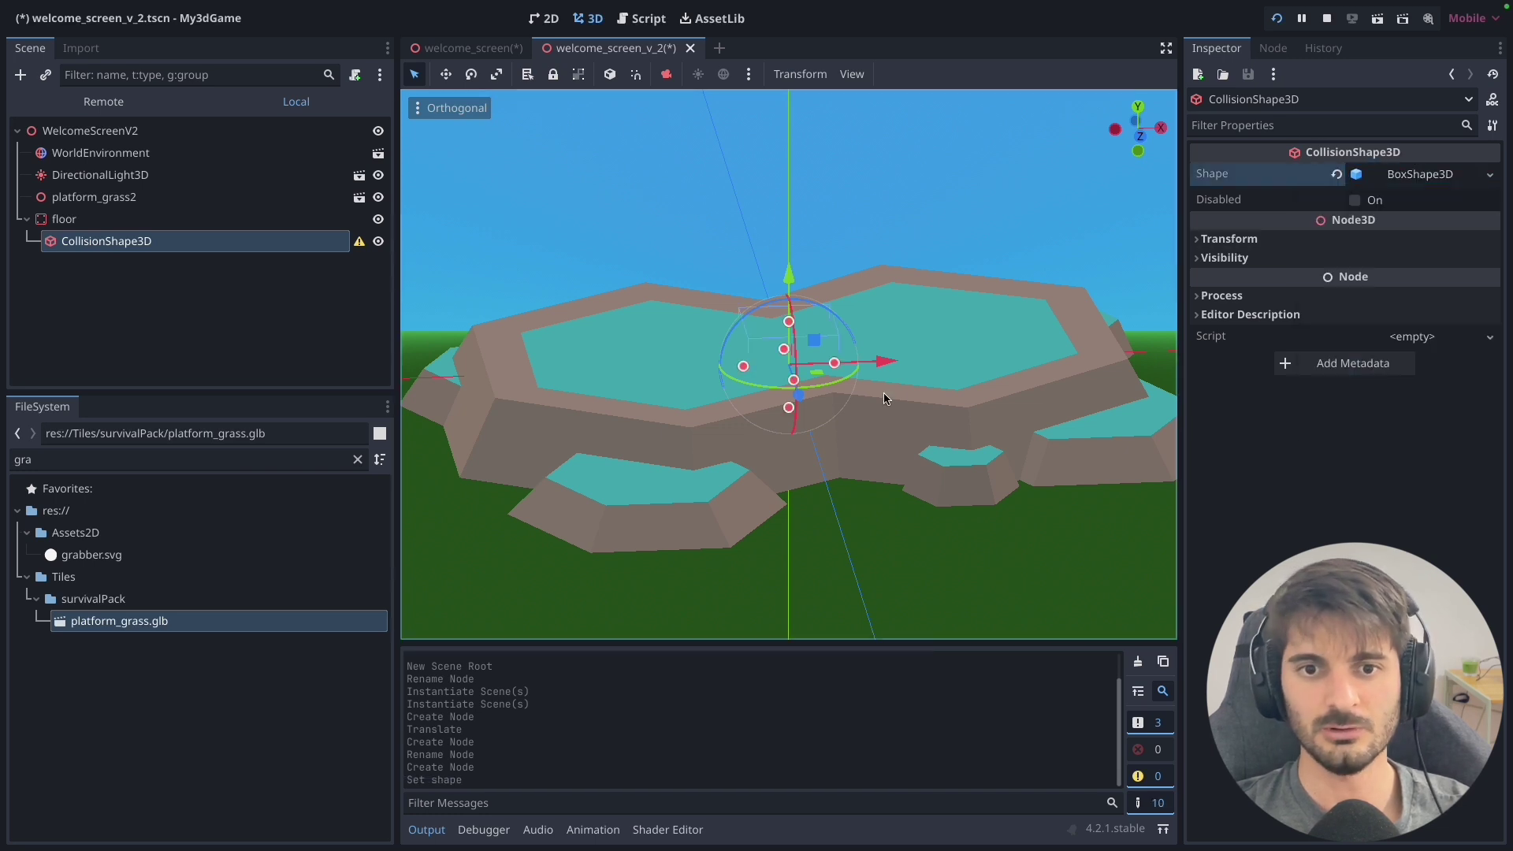
pyautogui.click(461, 110)
pyautogui.click(461, 129)
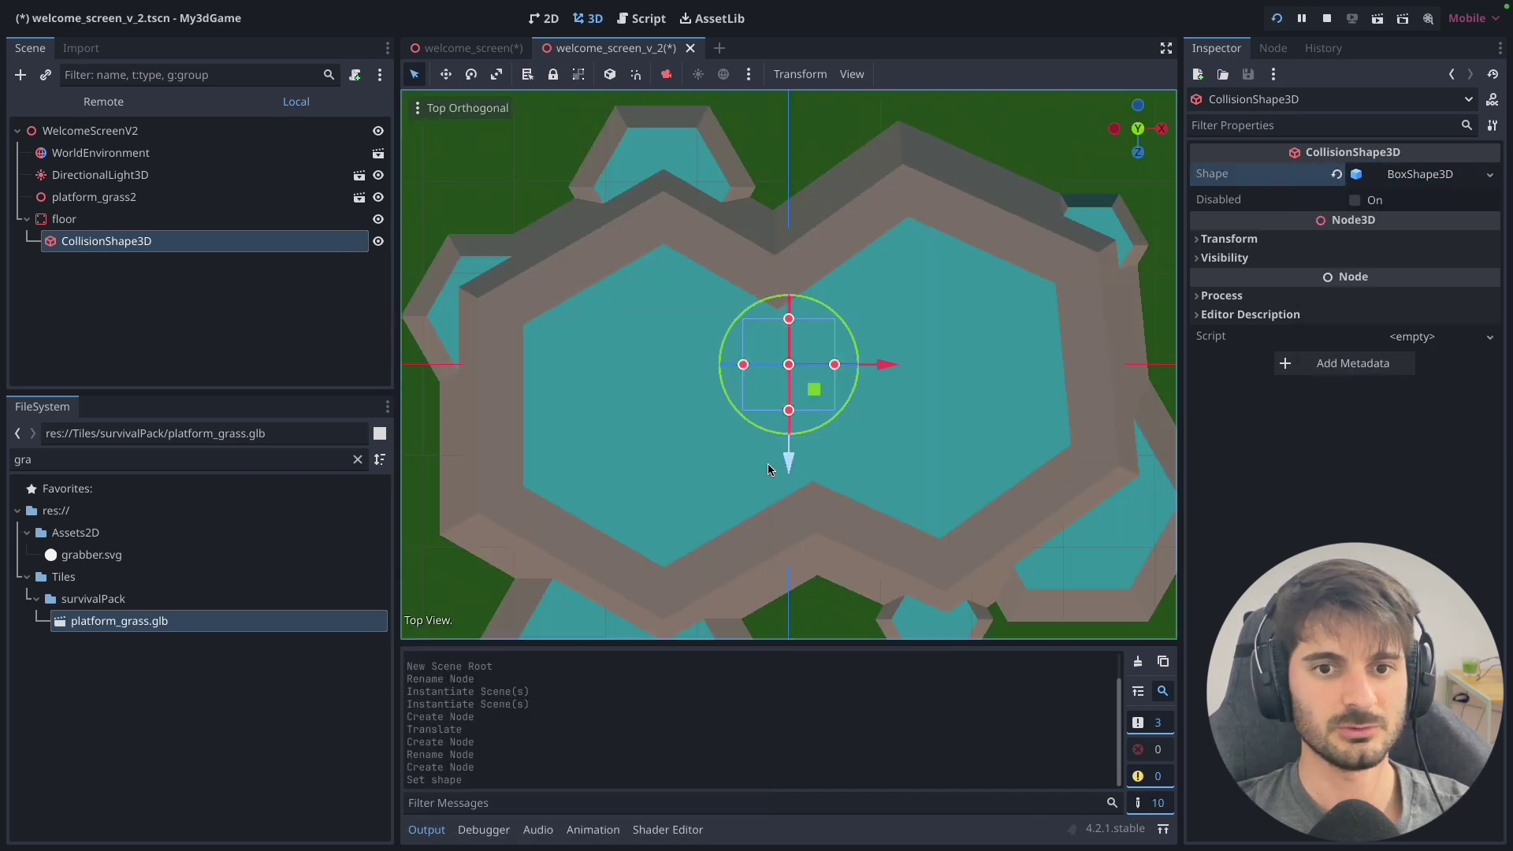
pyautogui.moveTo(743, 365); pyautogui.dragTo(454, 365)
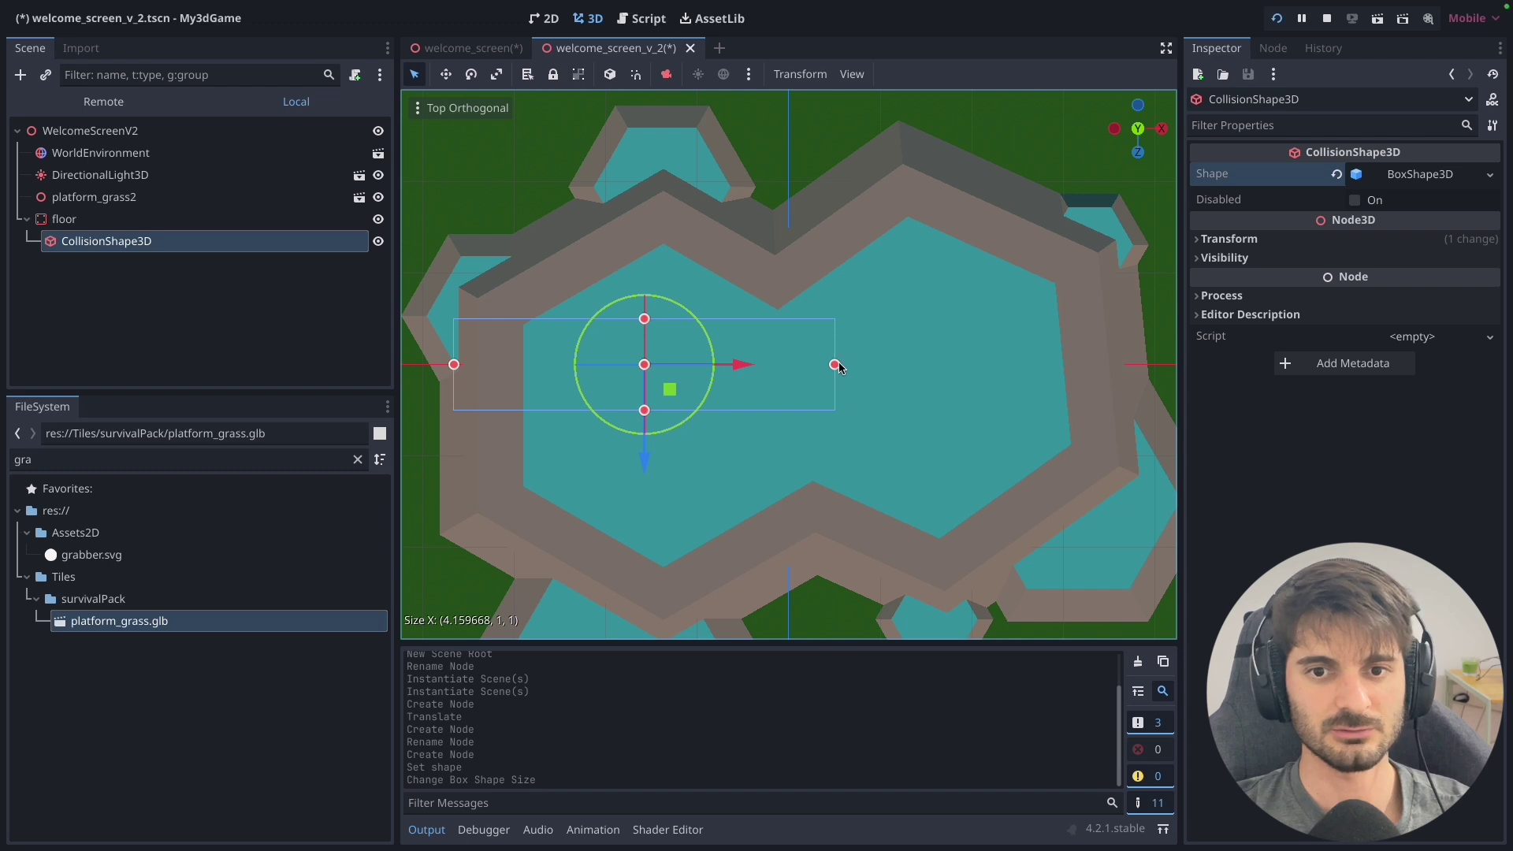
pyautogui.moveTo(838, 367); pyautogui.dragTo(1135, 351)
pyautogui.moveTo(793, 409); pyautogui.dragTo(761, 630)
pyautogui.press('ctrl+KP_3')
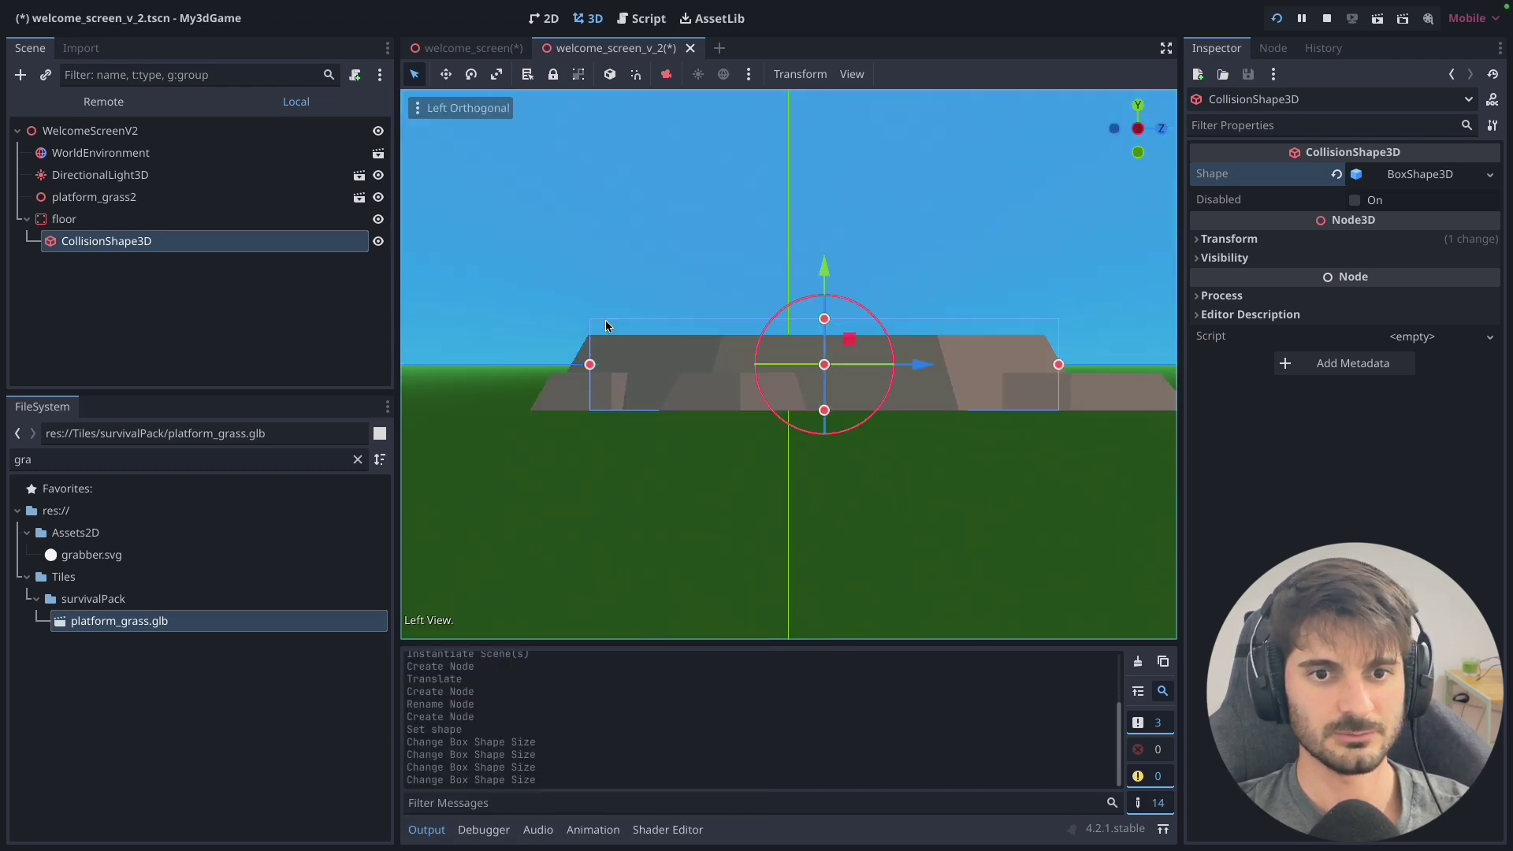
pyautogui.moveTo(396, 315); pyautogui.dragTo(300, 316)
pyautogui.moveTo(792, 306); pyautogui.dragTo(791, 322)
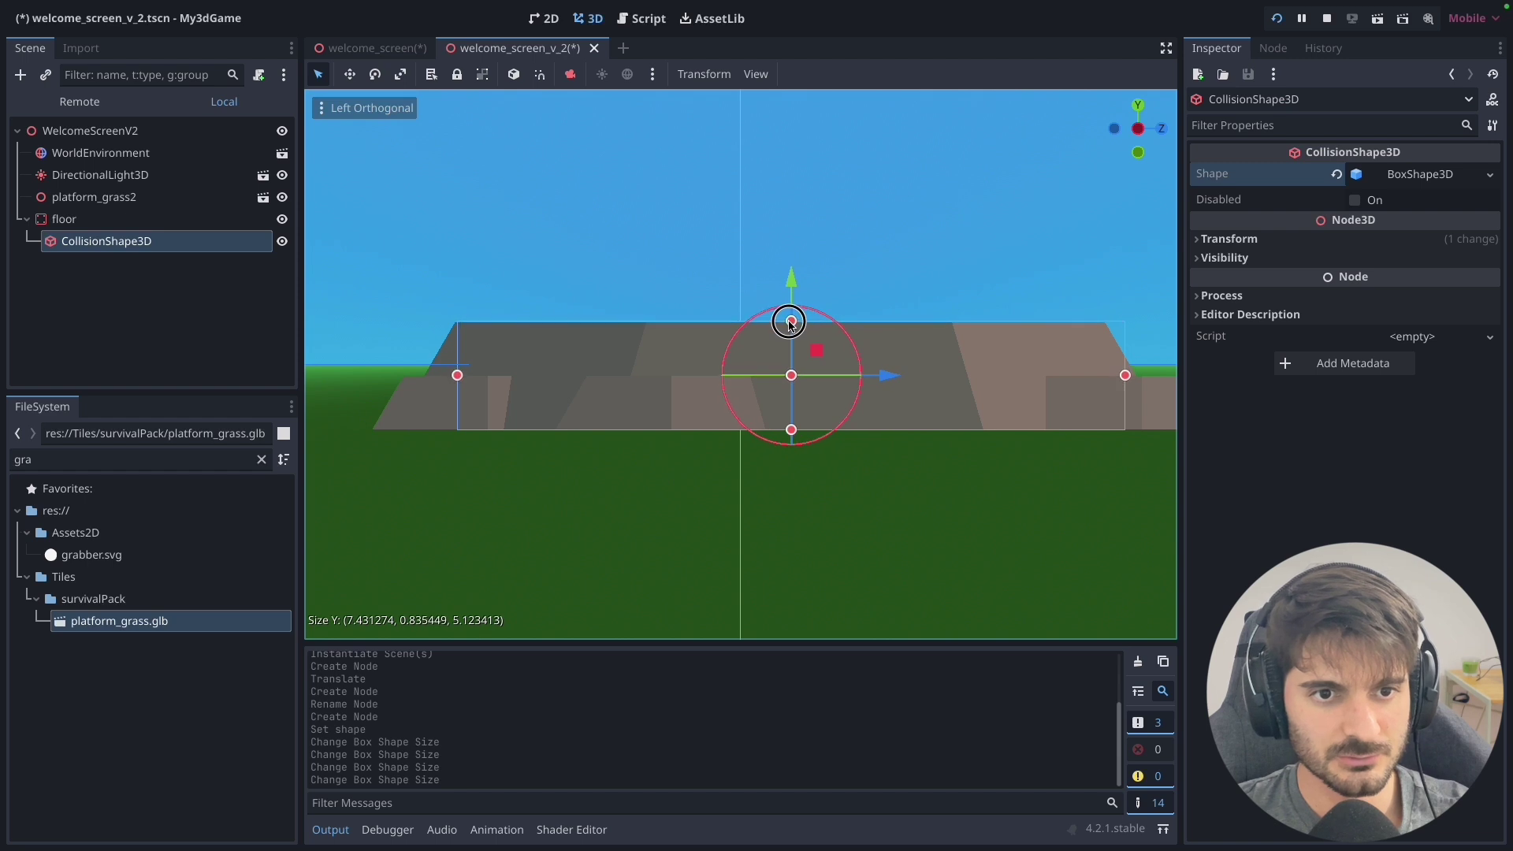
pyautogui.moveTo(790, 322); pyautogui.dragTo(875, 473, button='middle')
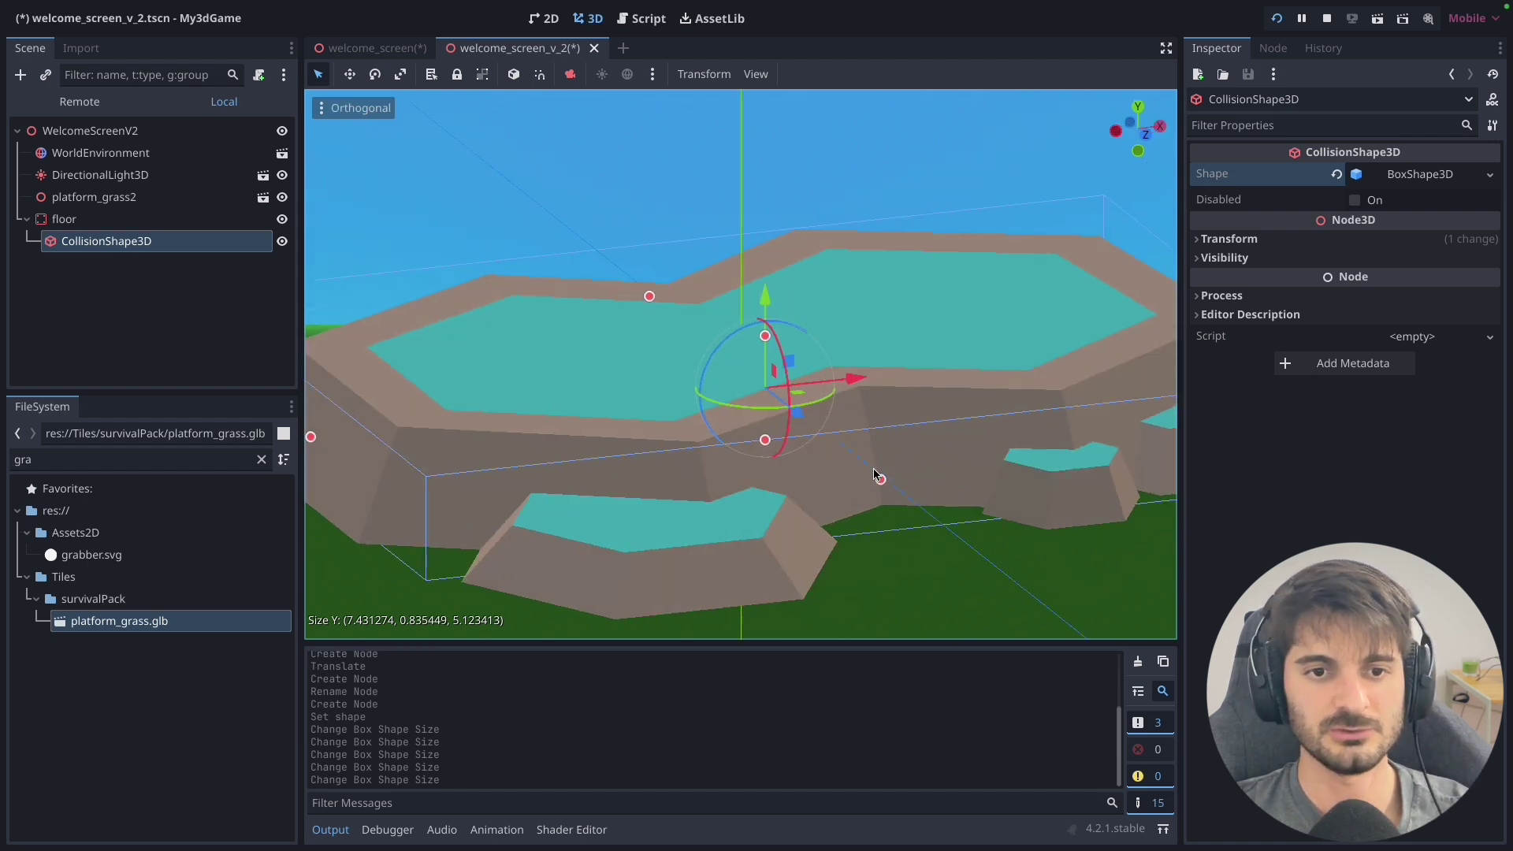
# - Save the scene and review the floor body and its collision shape
pyautogui.hotkey('ctrl', 's')
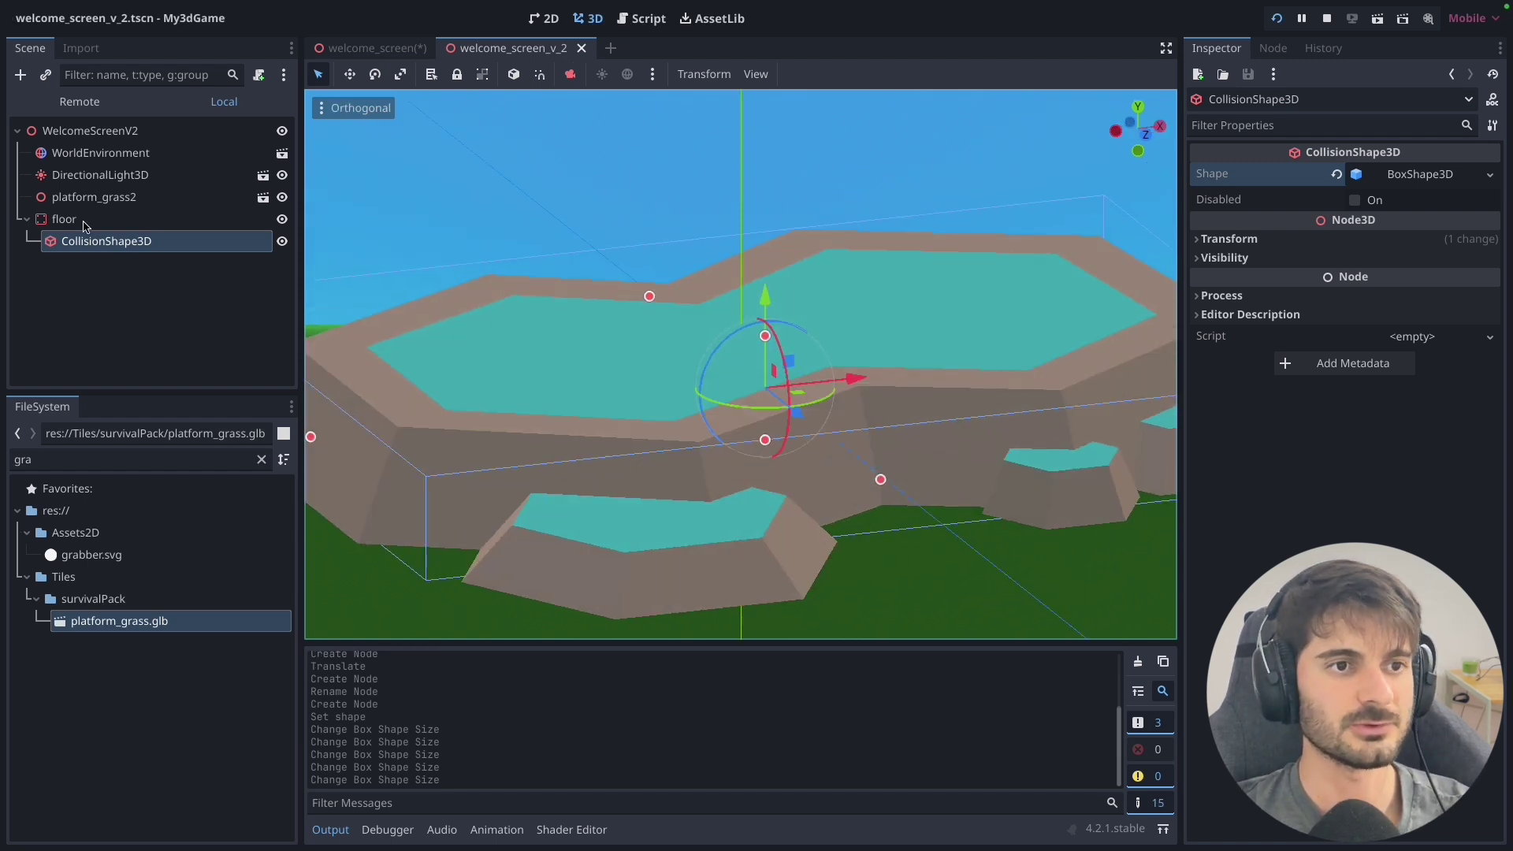
pyautogui.click(85, 223)
pyautogui.click(86, 241)
pyautogui.click(85, 221)
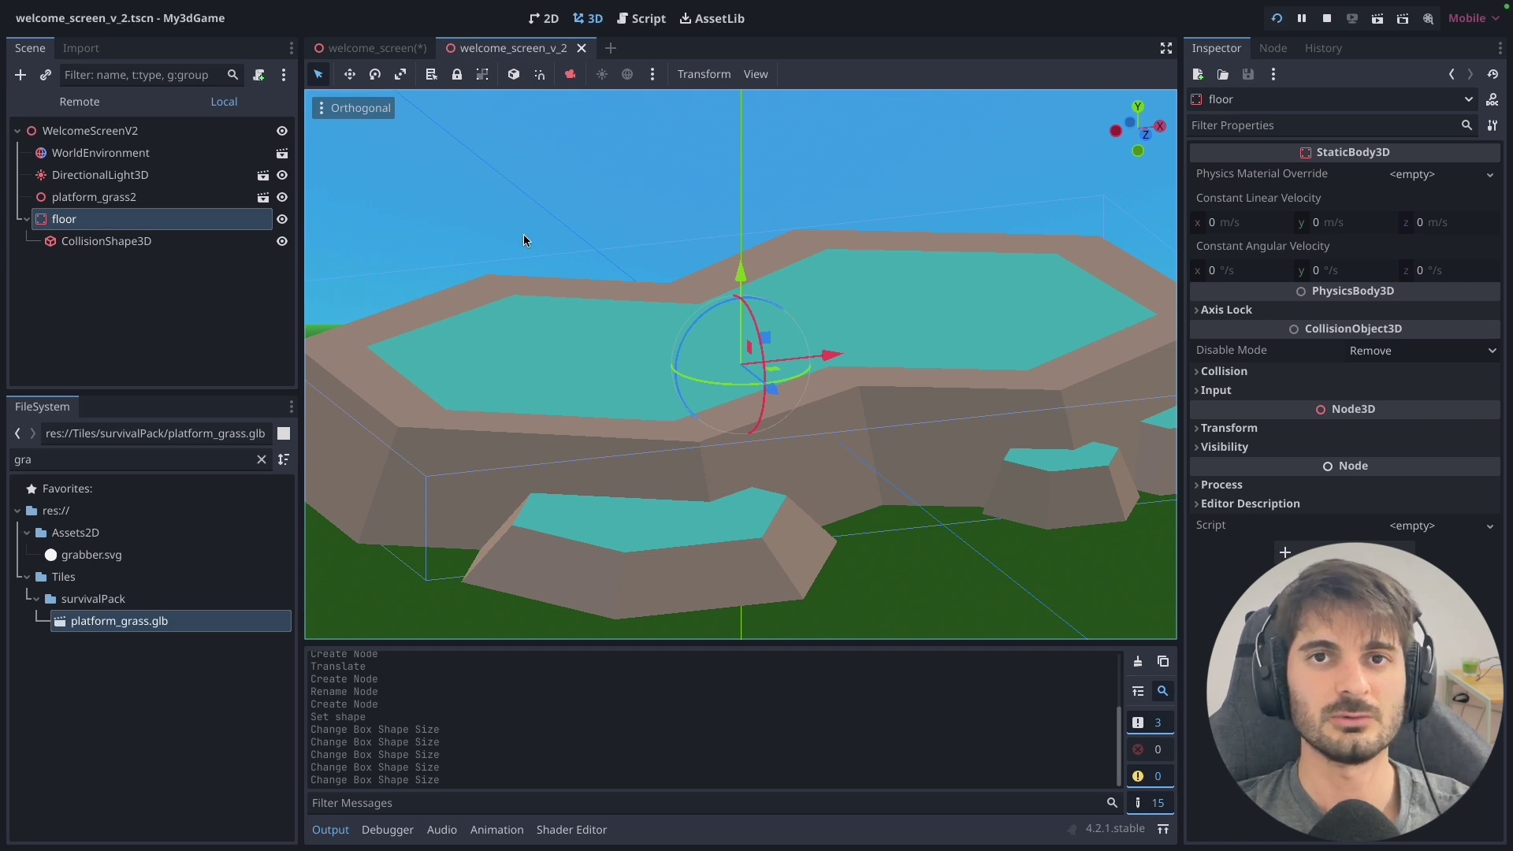
# - Start a new scene with a 3D root node renamed dummy
pyautogui.click(611, 49)
pyautogui.click(152, 169)
pyautogui.doubleClick(84, 131)
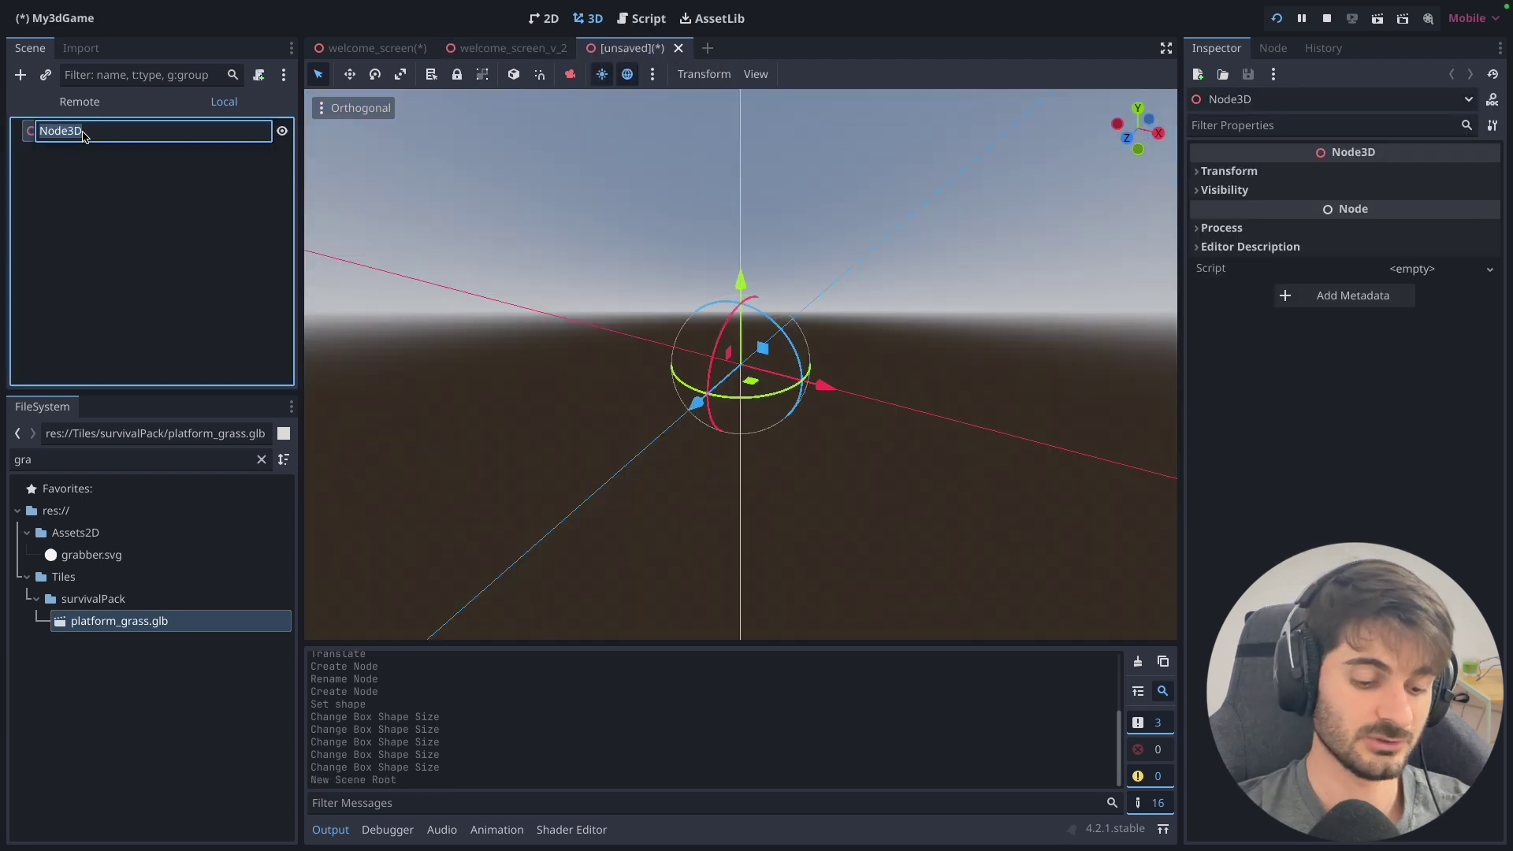
pyautogui.write('dummy')
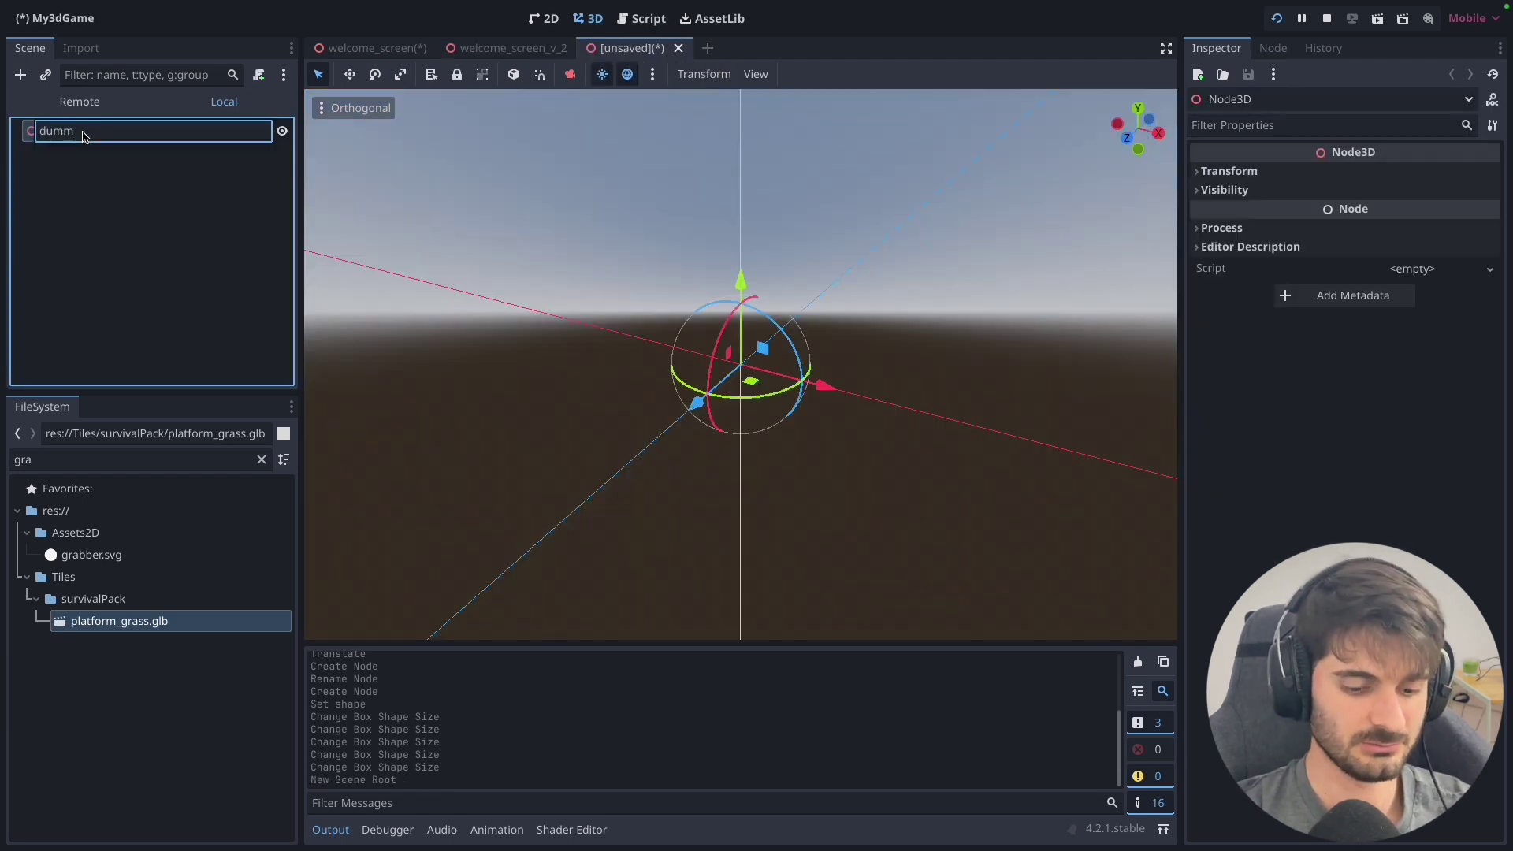
pyautogui.press('Return')
pyautogui.rightClick(84, 134)
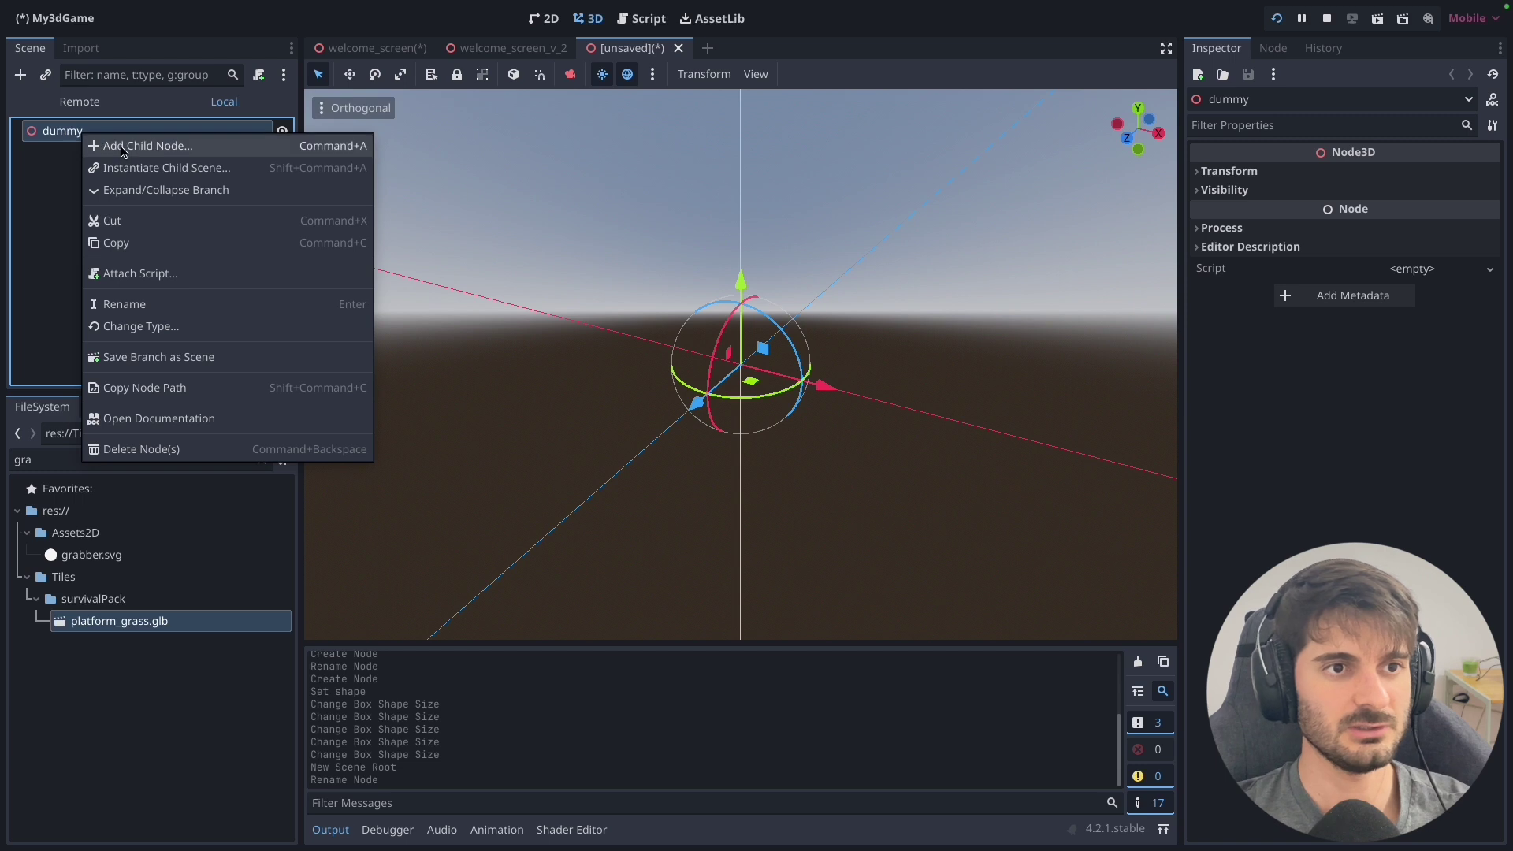
pyautogui.click(118, 149)
pyautogui.press('Escape')
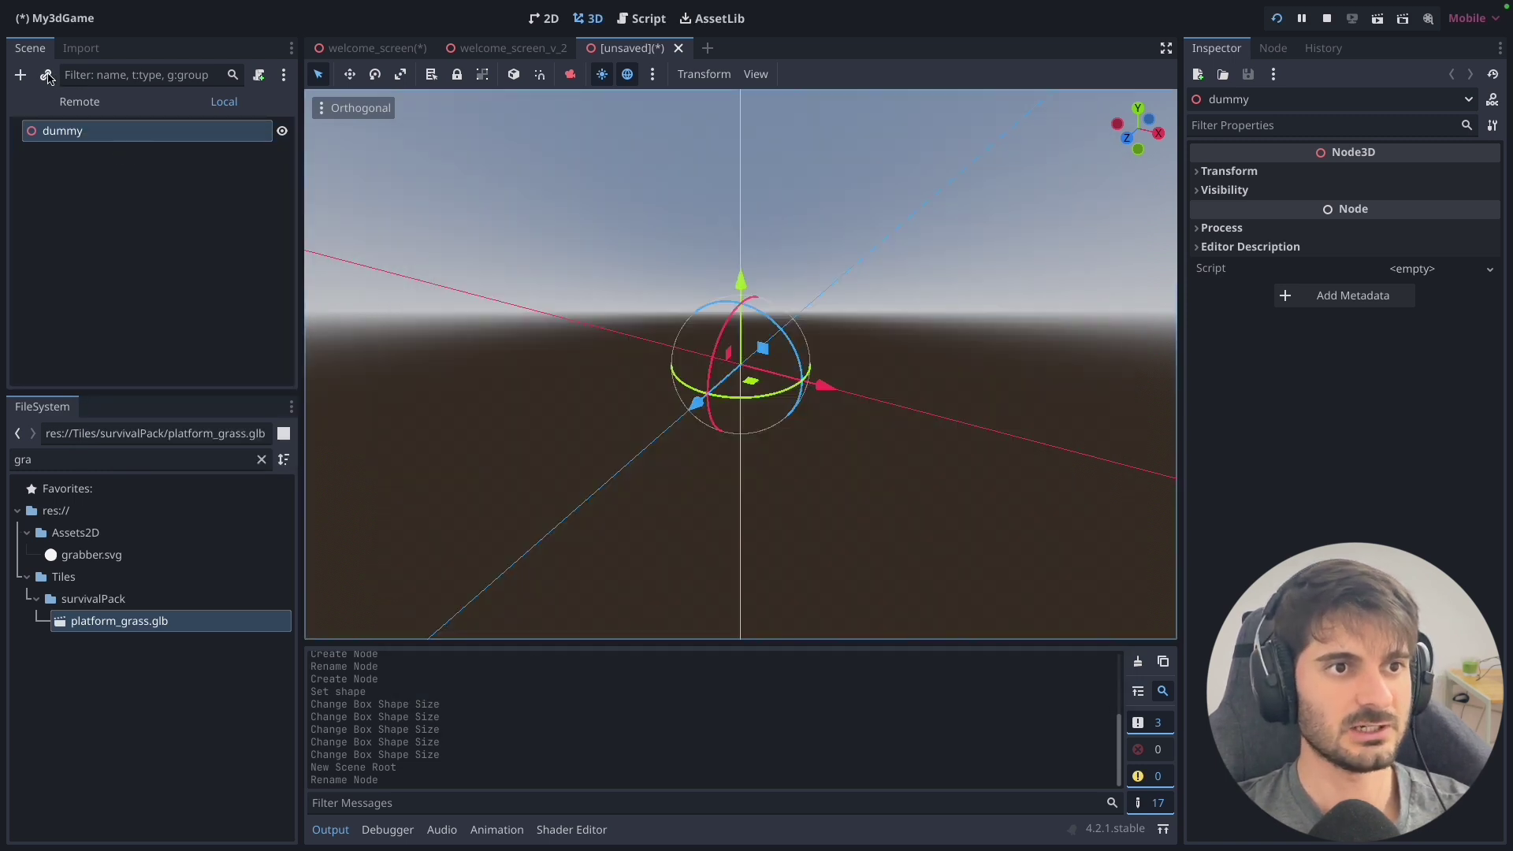
# - Instantiate skin.tscn as a child of dummy
pyautogui.click(45, 75)
pyautogui.write('skin')
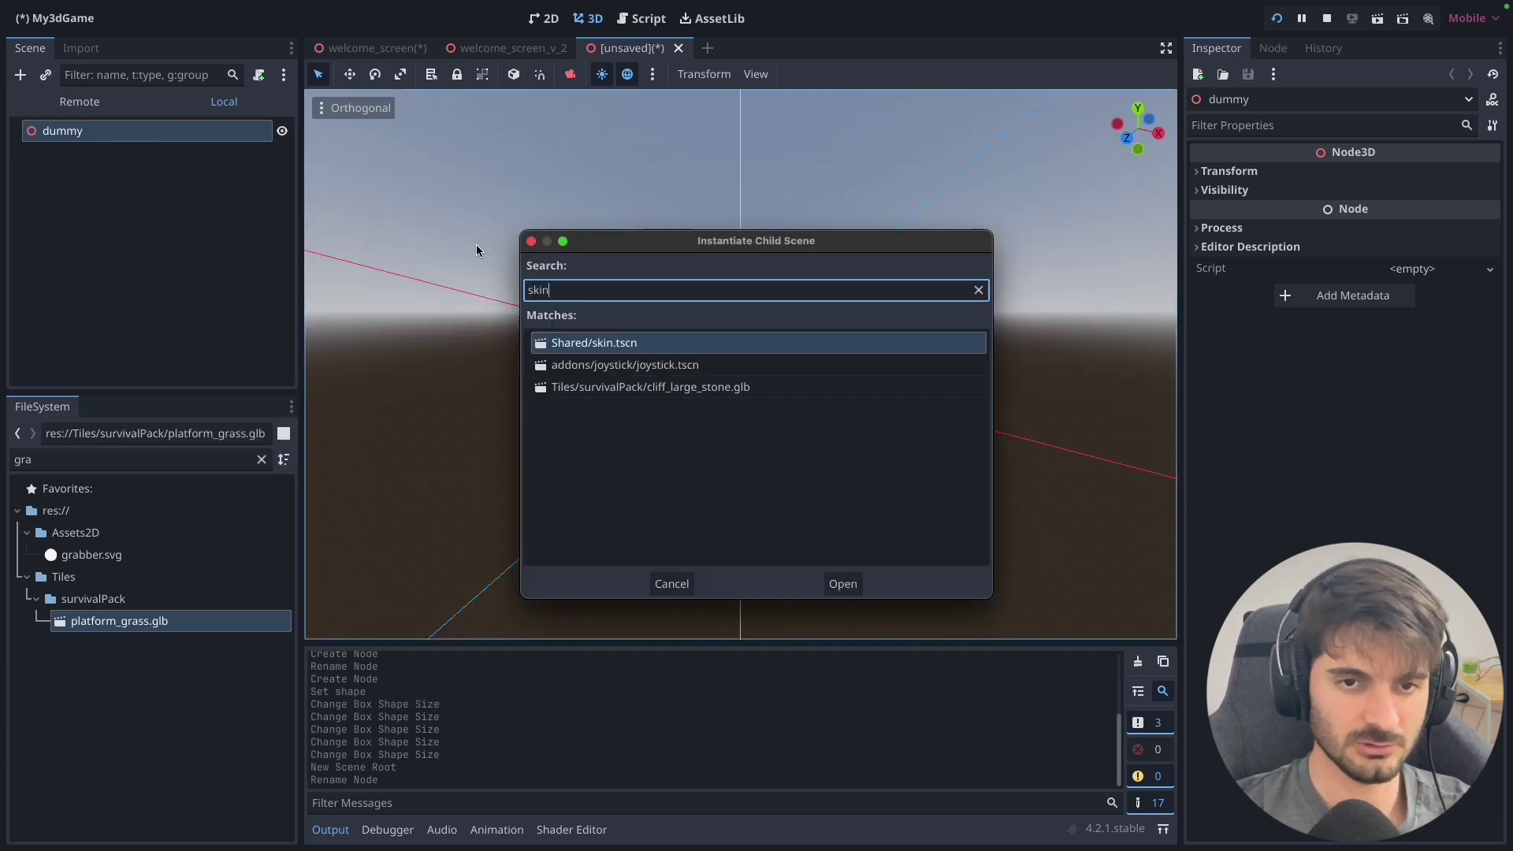
pyautogui.press('Return')
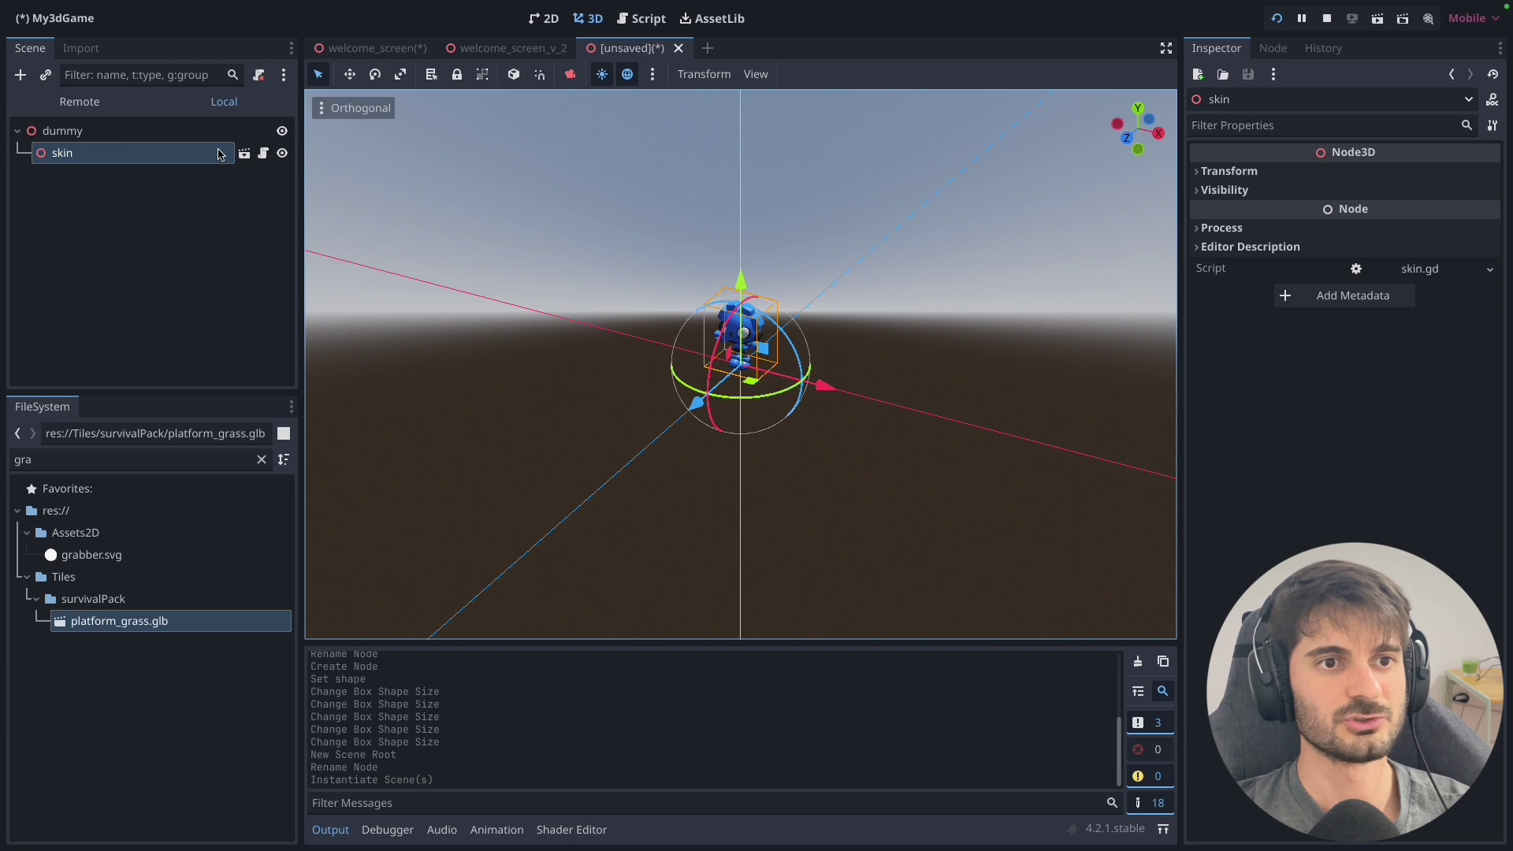
# - Inspect the skin scene's gobot node and skin.gd script, then close the skin scene
pyautogui.click(244, 154)
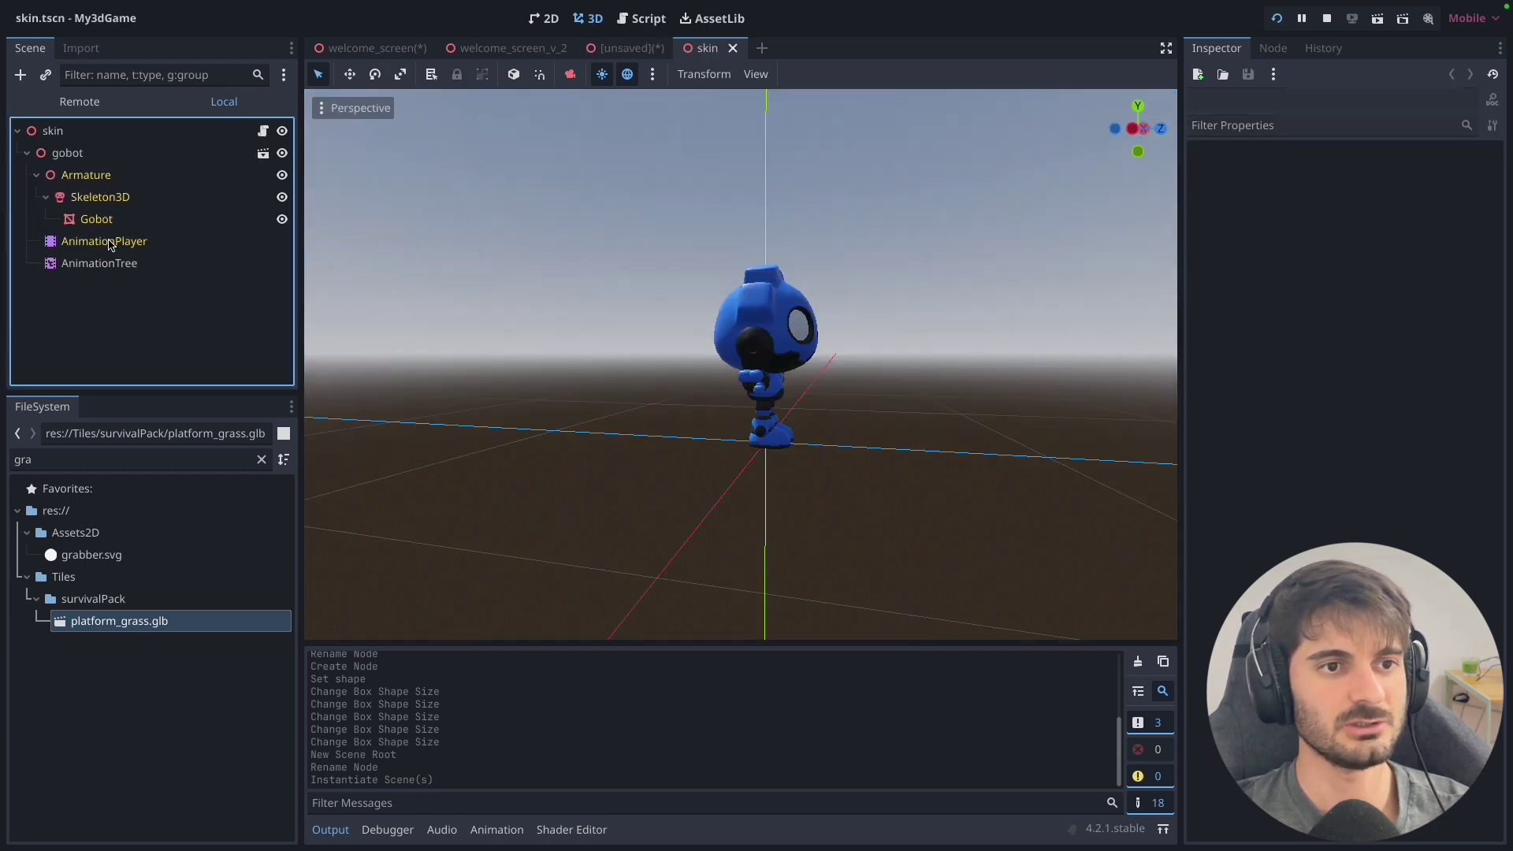
pyautogui.click(82, 156)
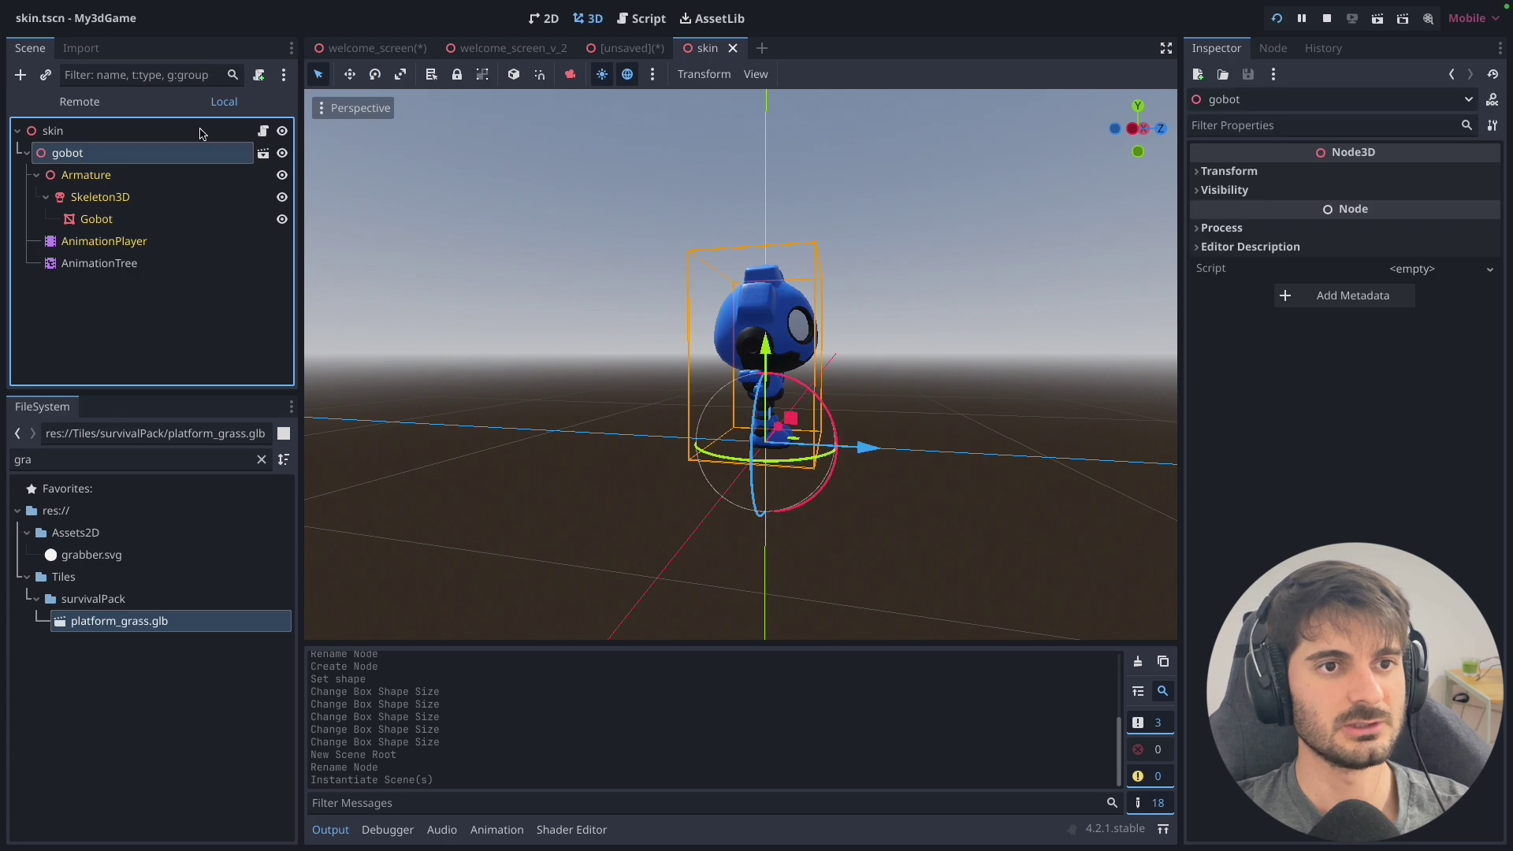
pyautogui.click(264, 132)
pyautogui.scroll(4, 768, 315)
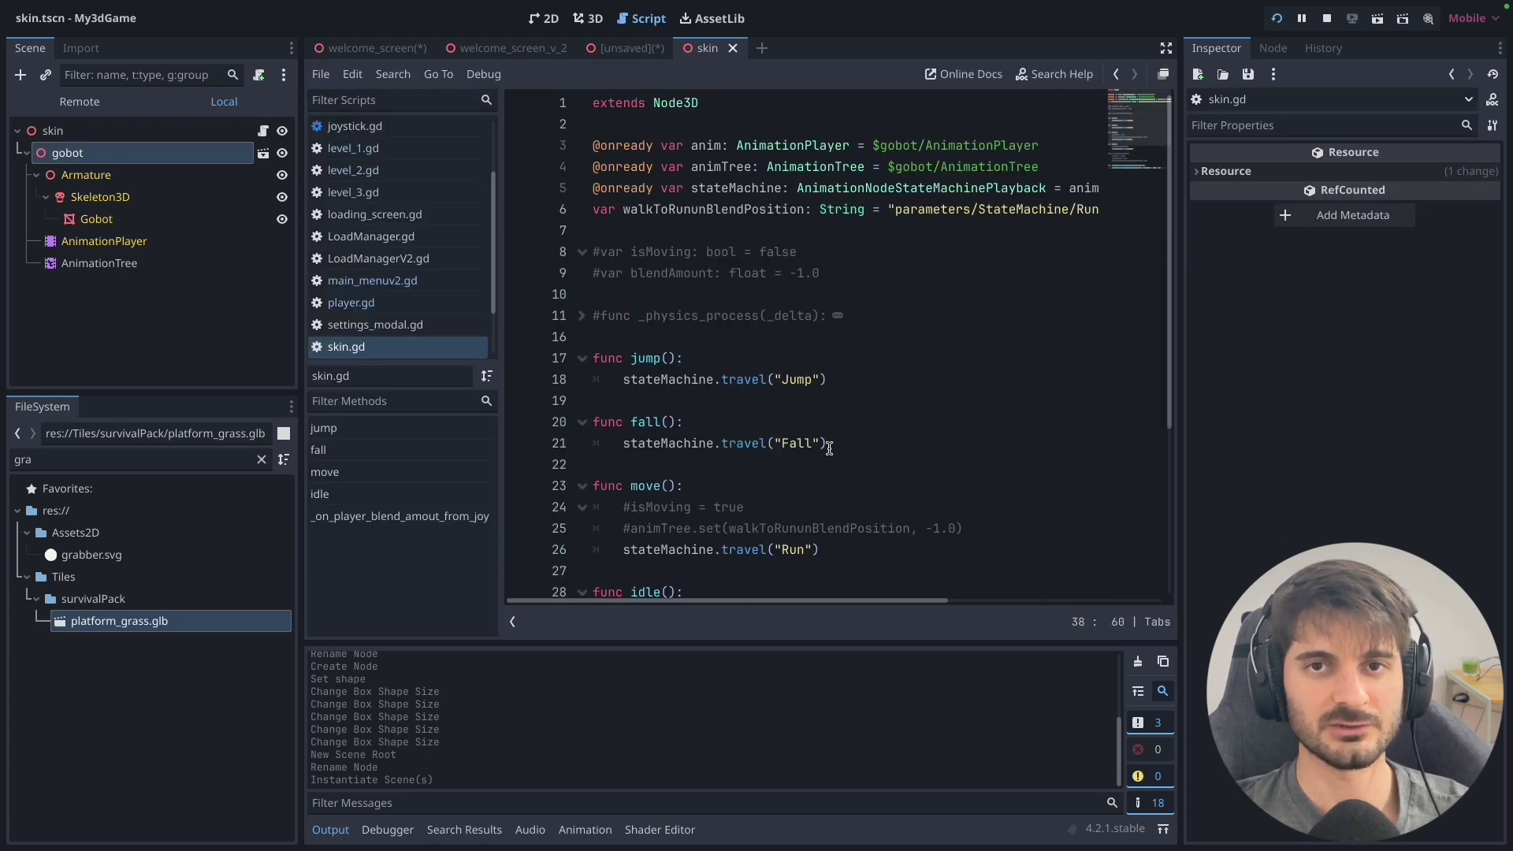
pyautogui.click(734, 48)
pyautogui.rightClick(77, 134)
pyautogui.click(126, 153)
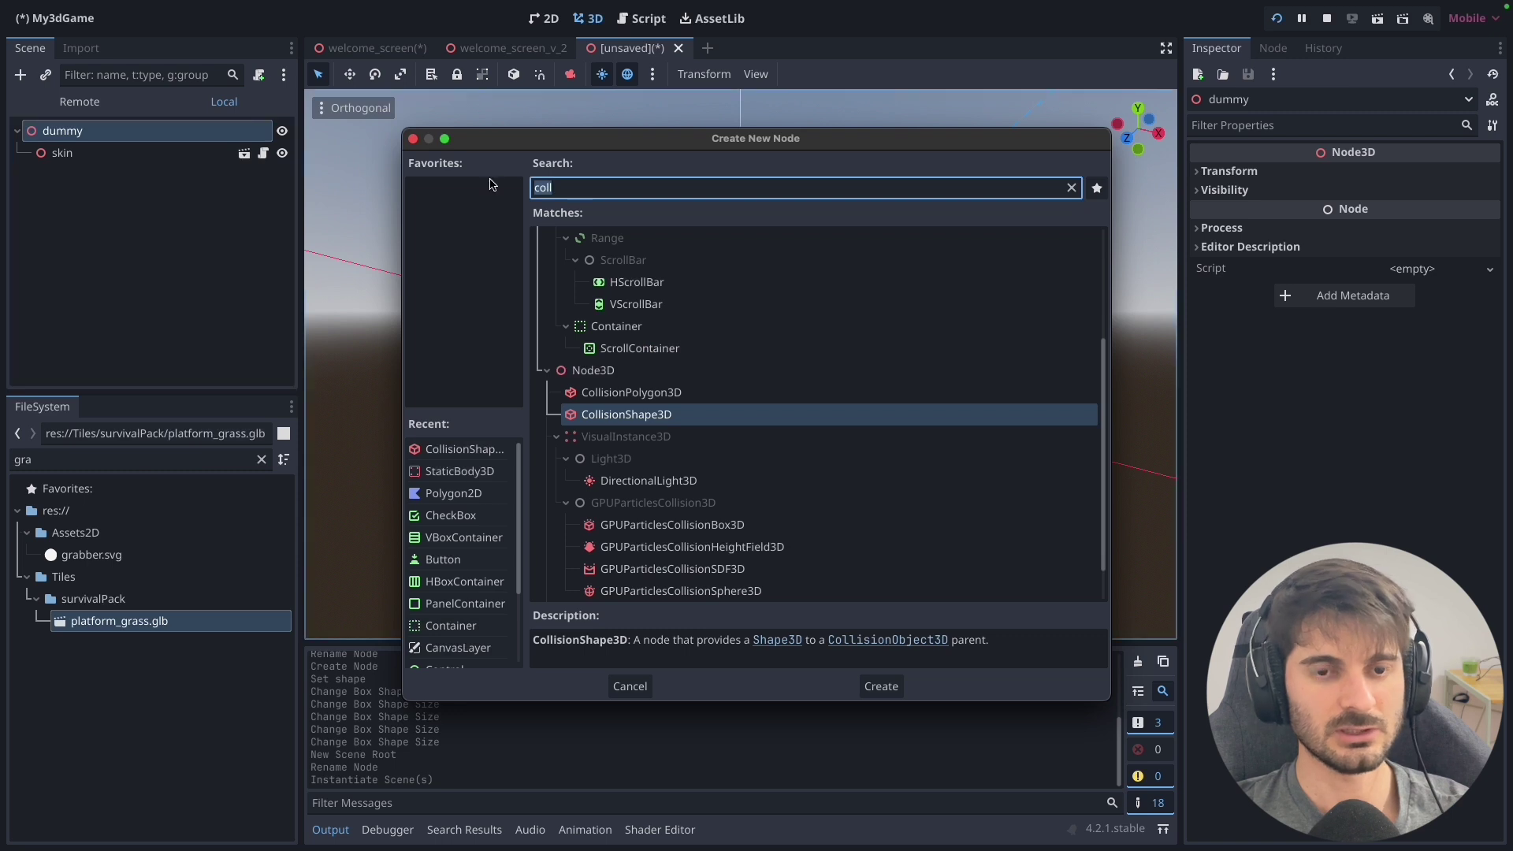
# - Add a CollisionShape3D under dummy with a New CapsuleShape3D shape
pyautogui.press('BackSpace')
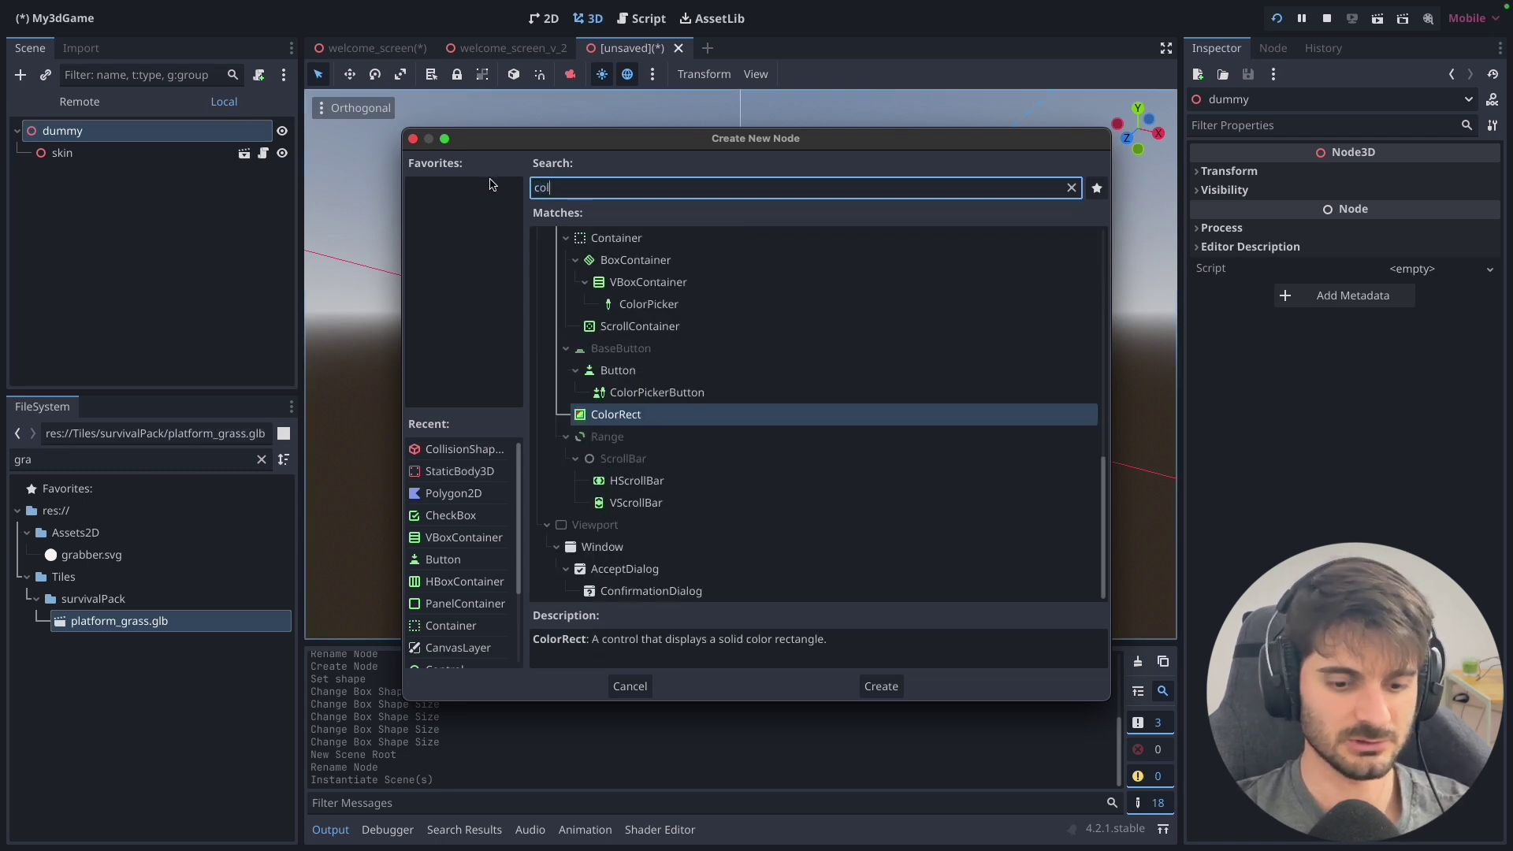
pyautogui.write('l')
pyautogui.press('Return')
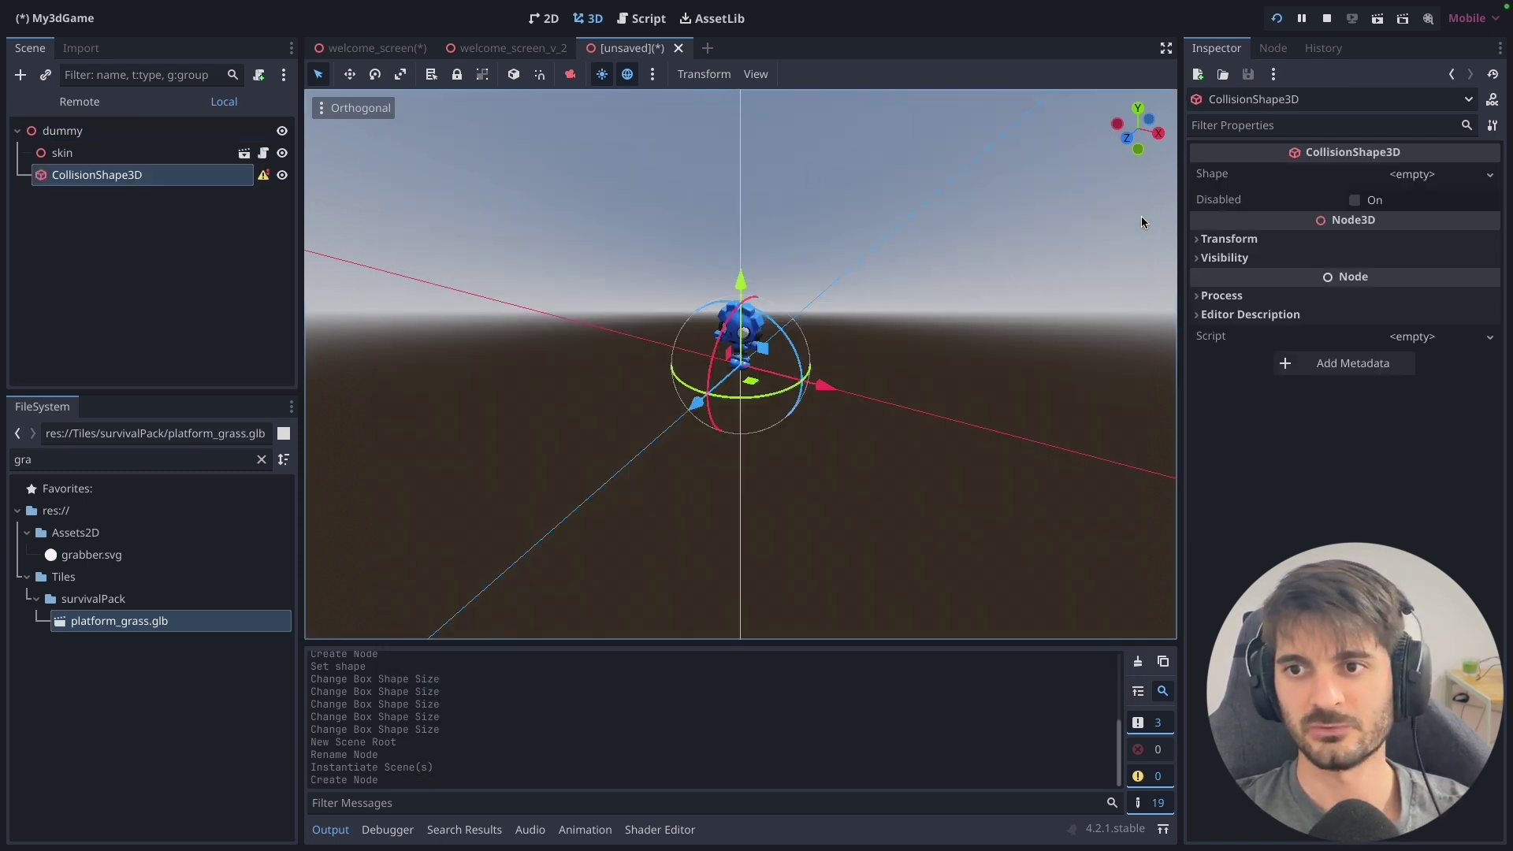
pyautogui.click(1413, 174)
pyautogui.click(1391, 268)
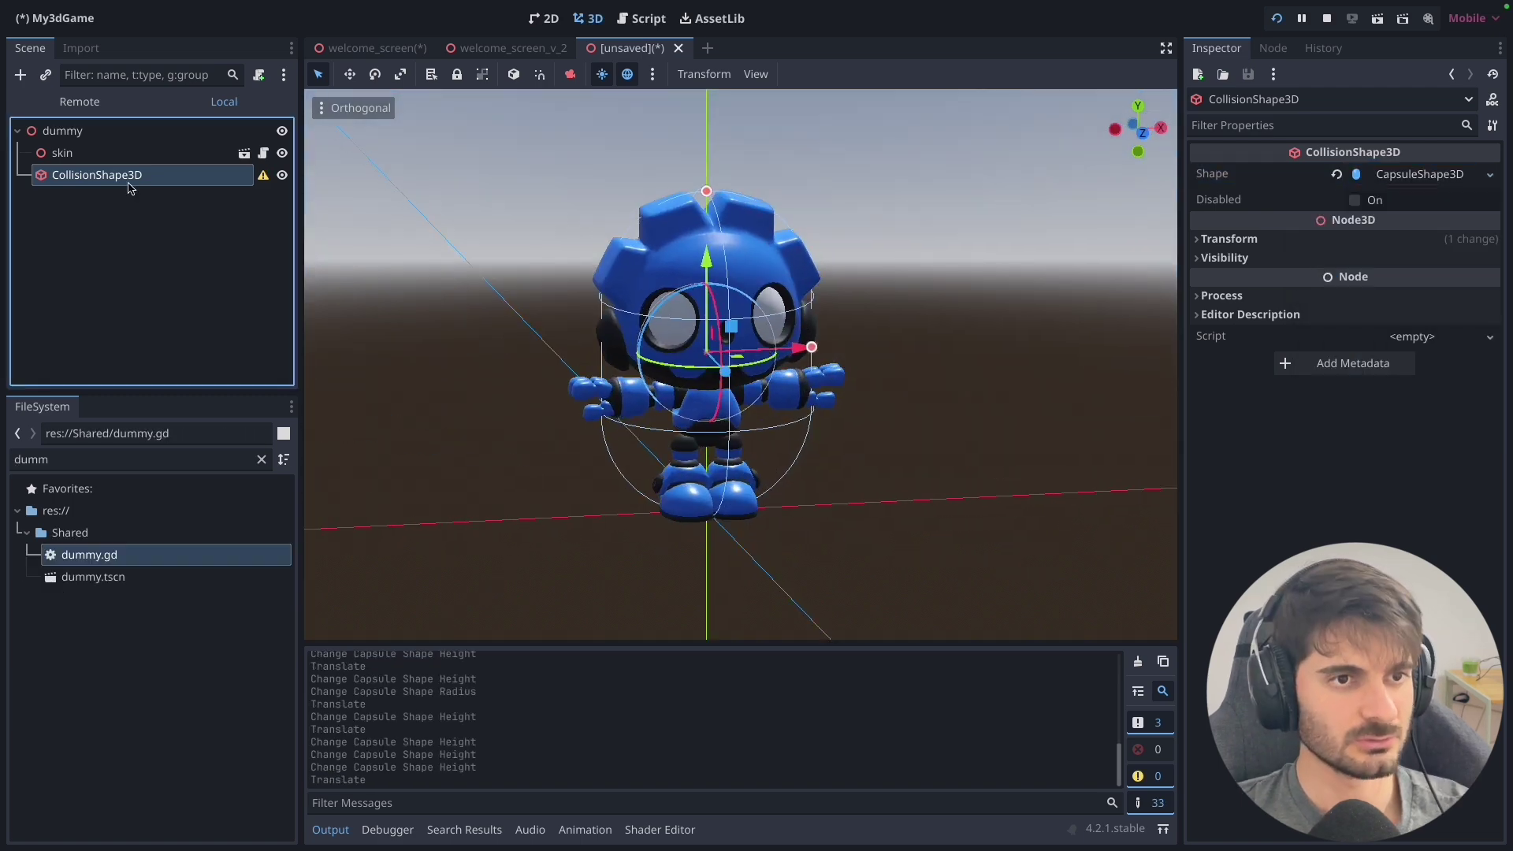
# - Change dummy's node type to CharacterBody3D
pyautogui.click(71, 131)
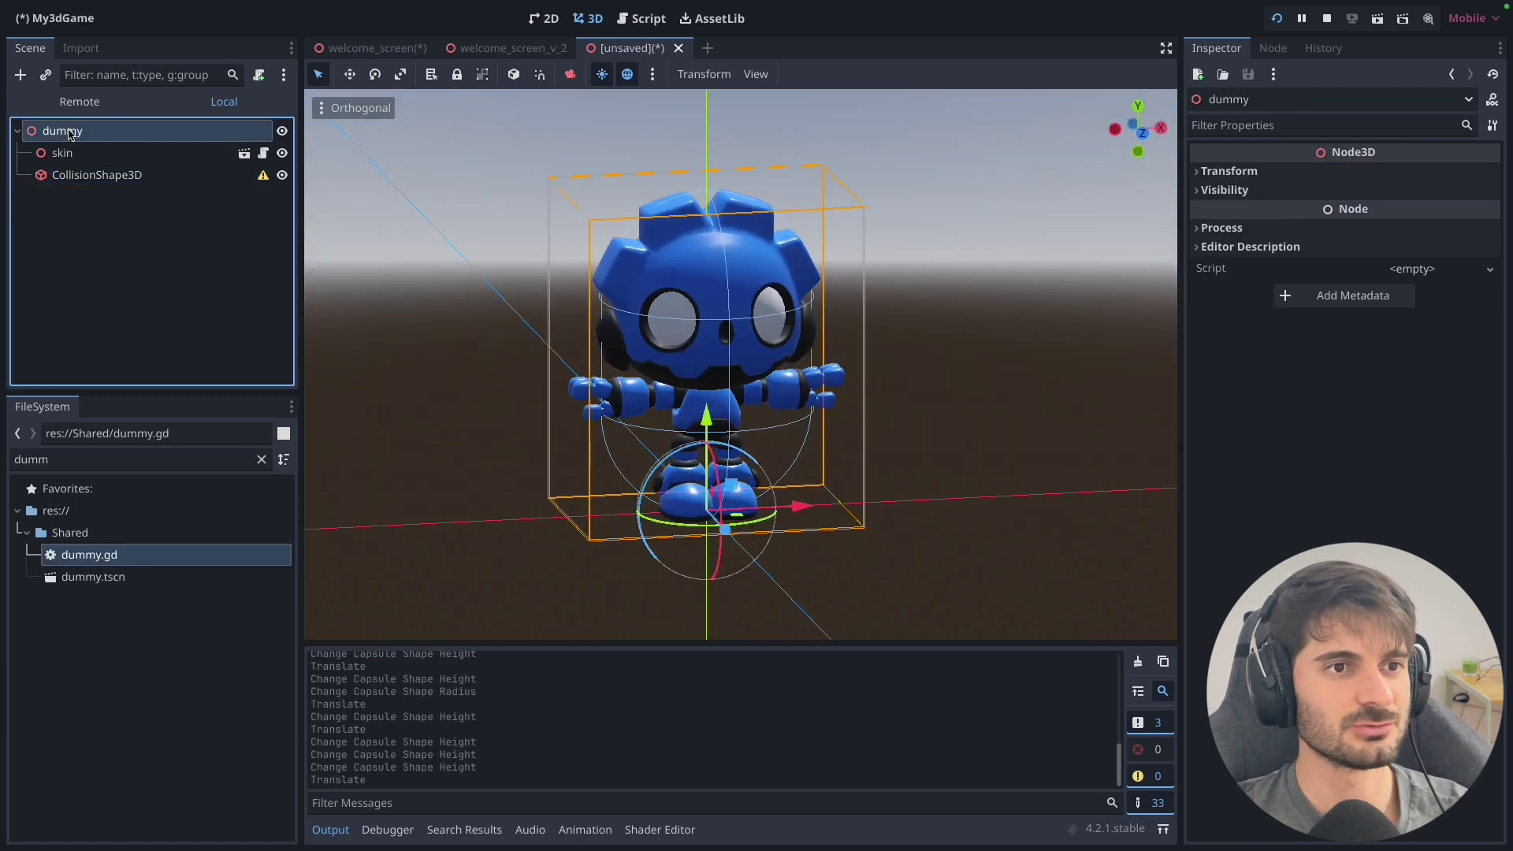
pyautogui.rightClick(158, 137)
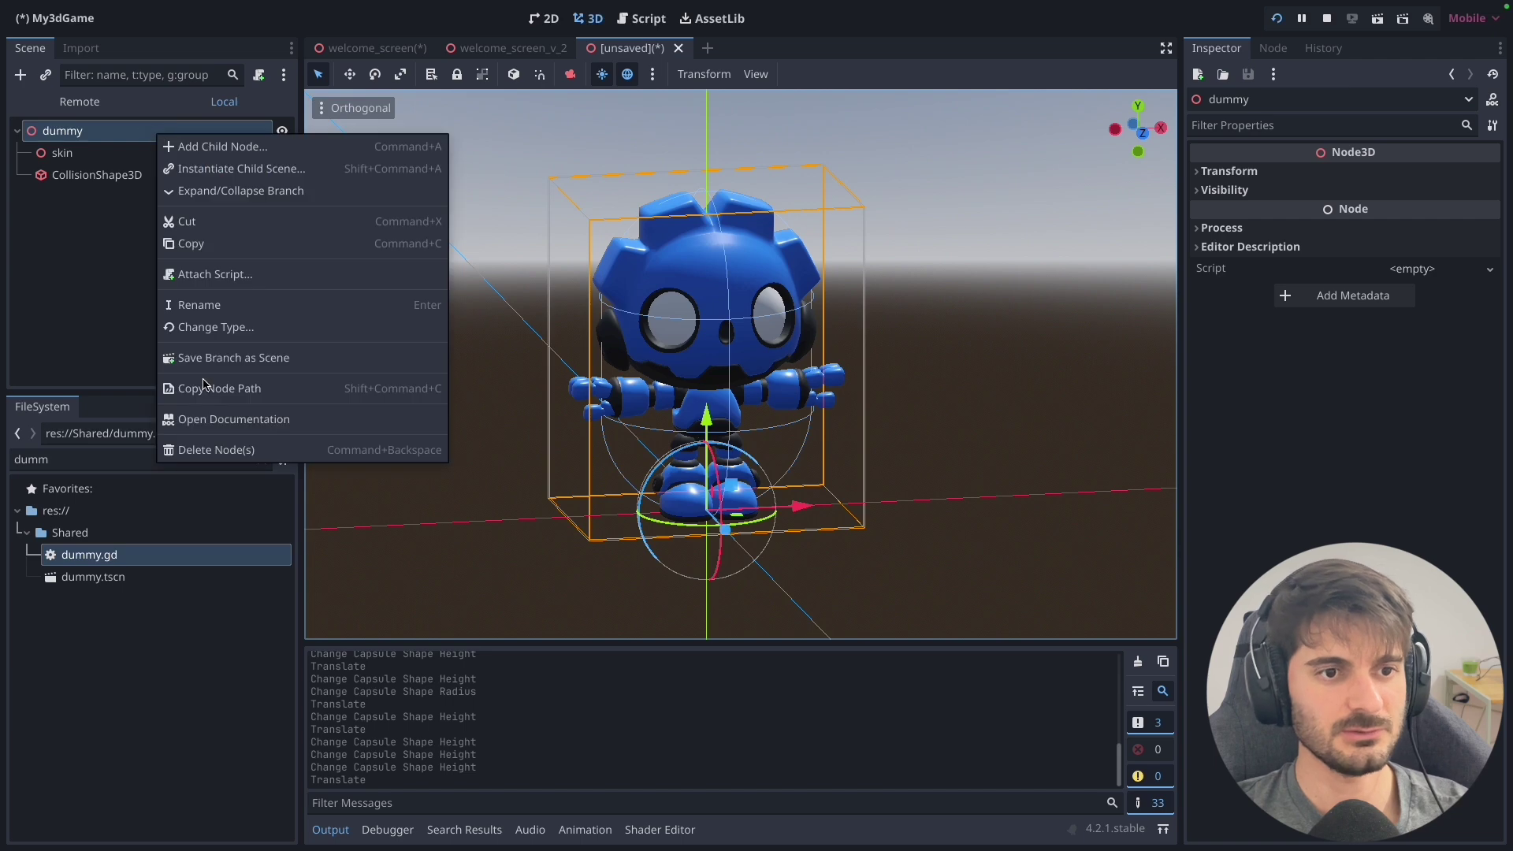
pyautogui.click(220, 331)
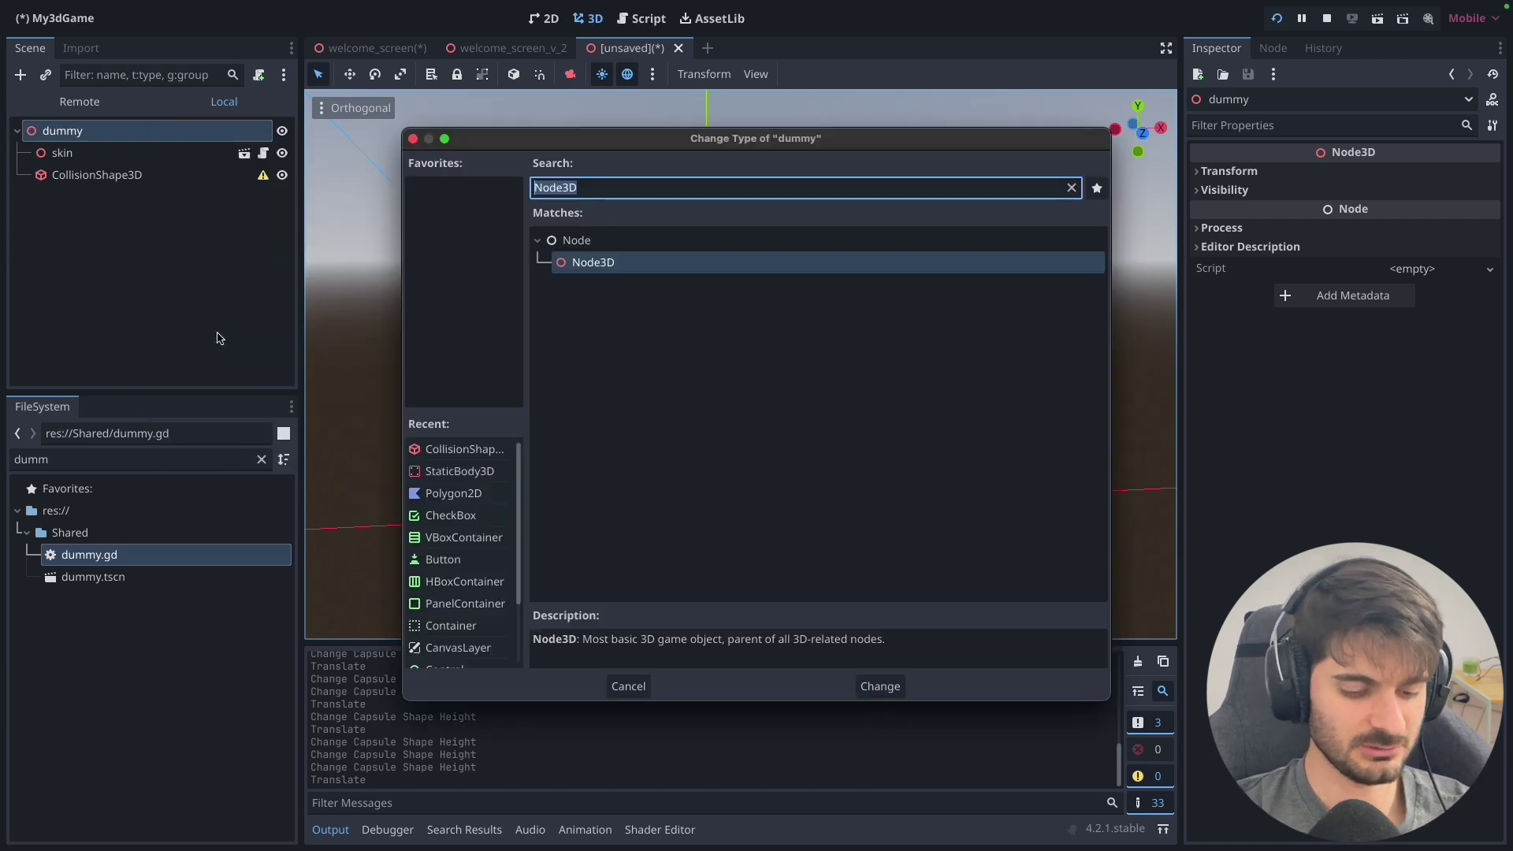
pyautogui.write('cha')
pyautogui.doubleClick(632, 507)
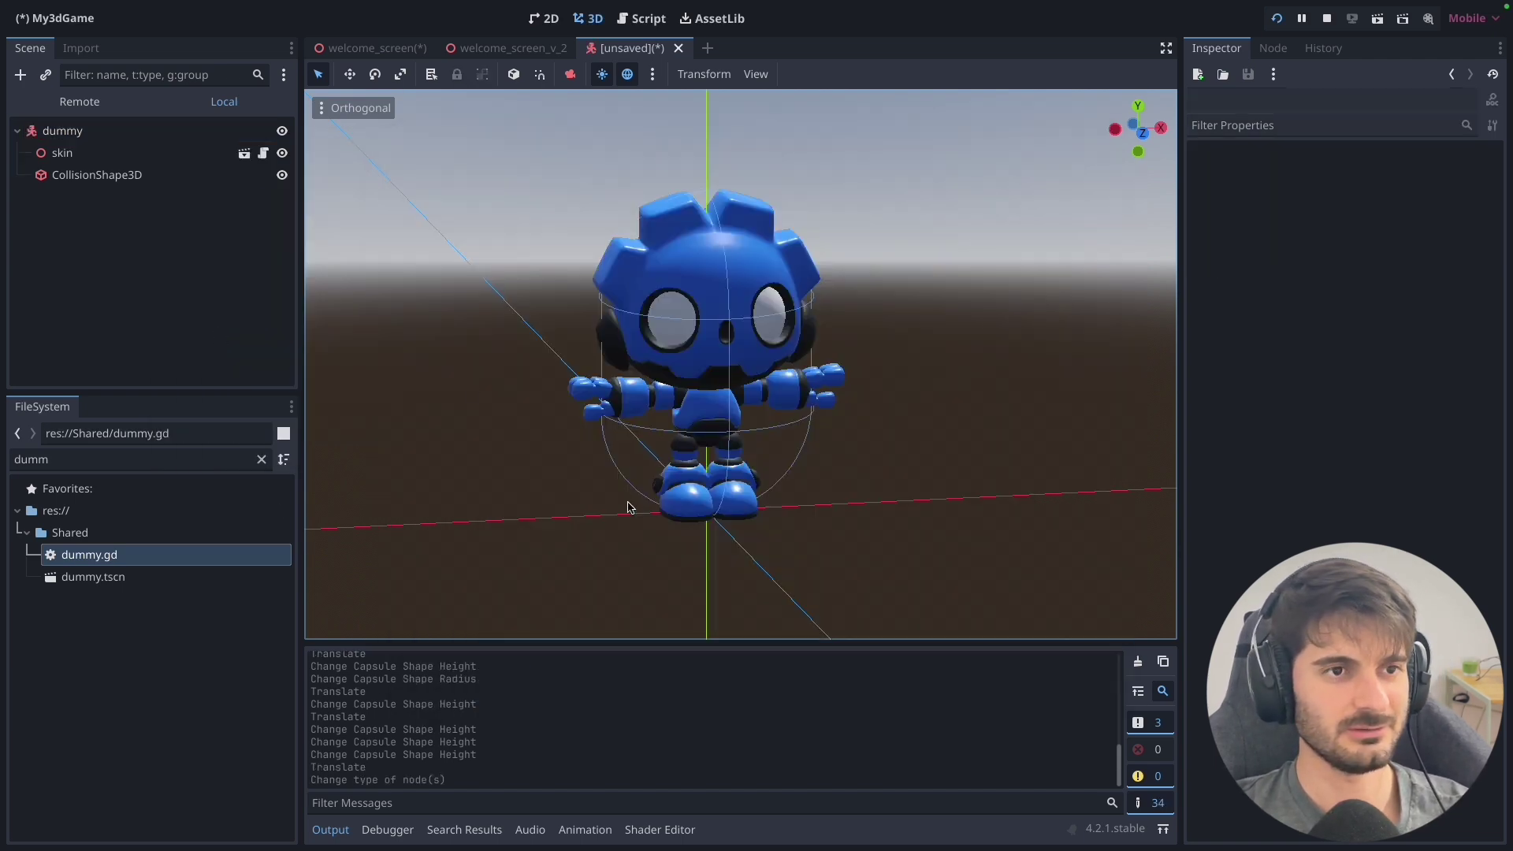
pyautogui.click(91, 150)
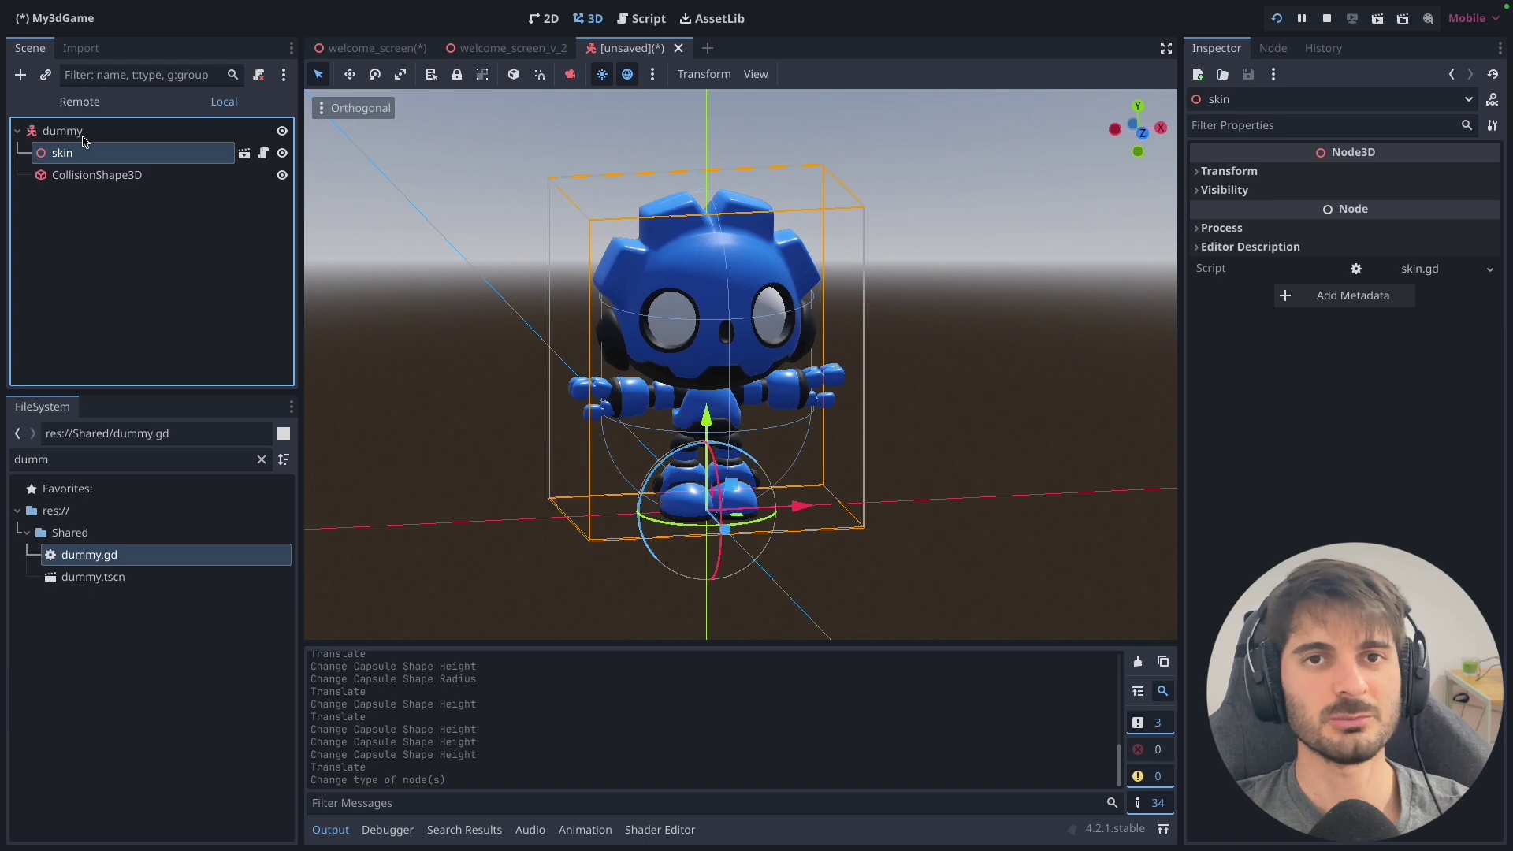
pyautogui.click(63, 132)
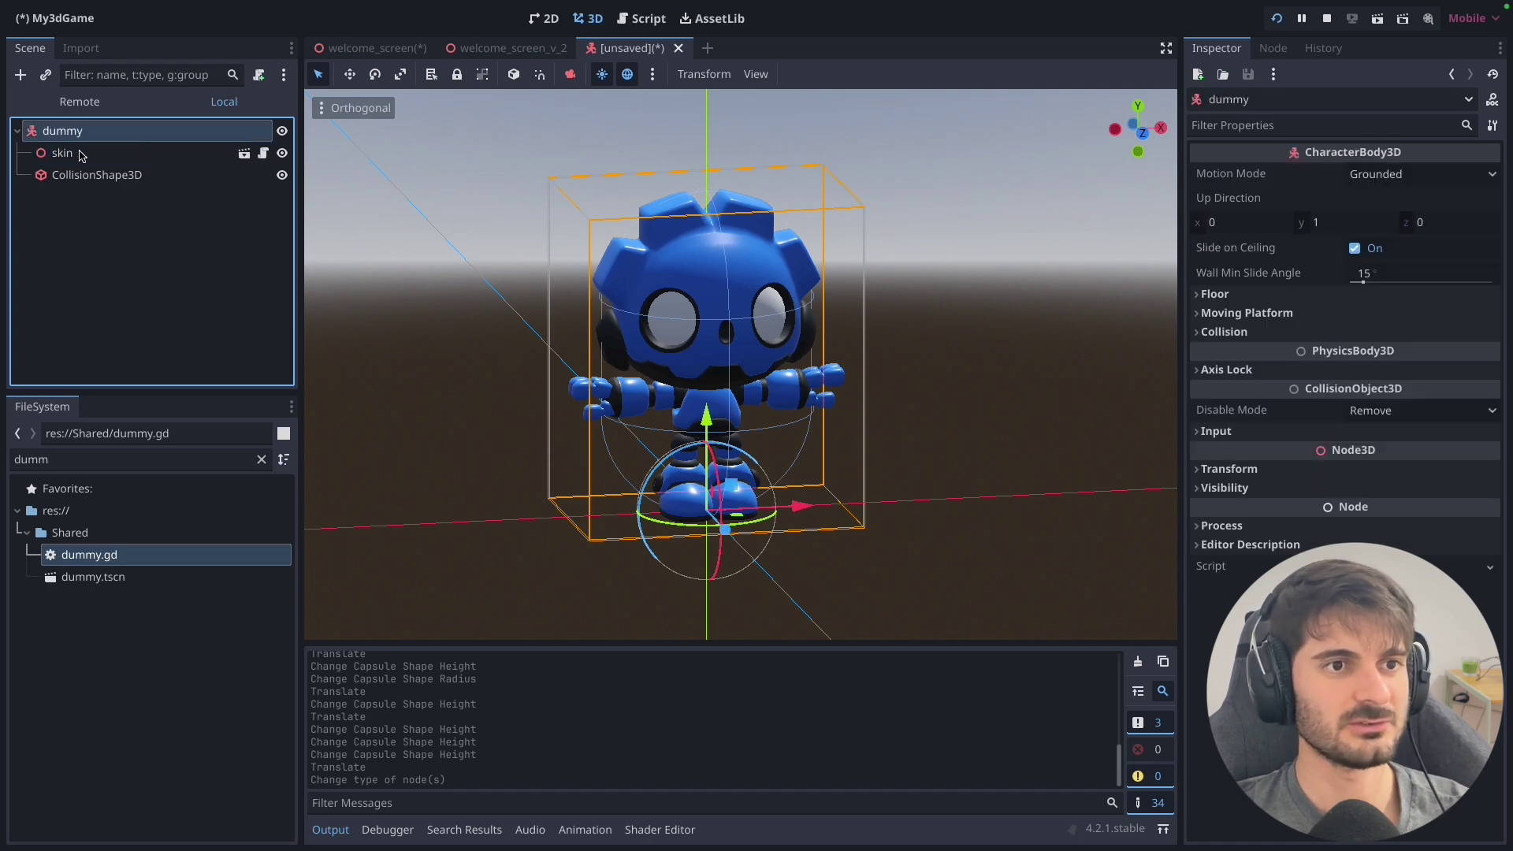
pyautogui.click(82, 155)
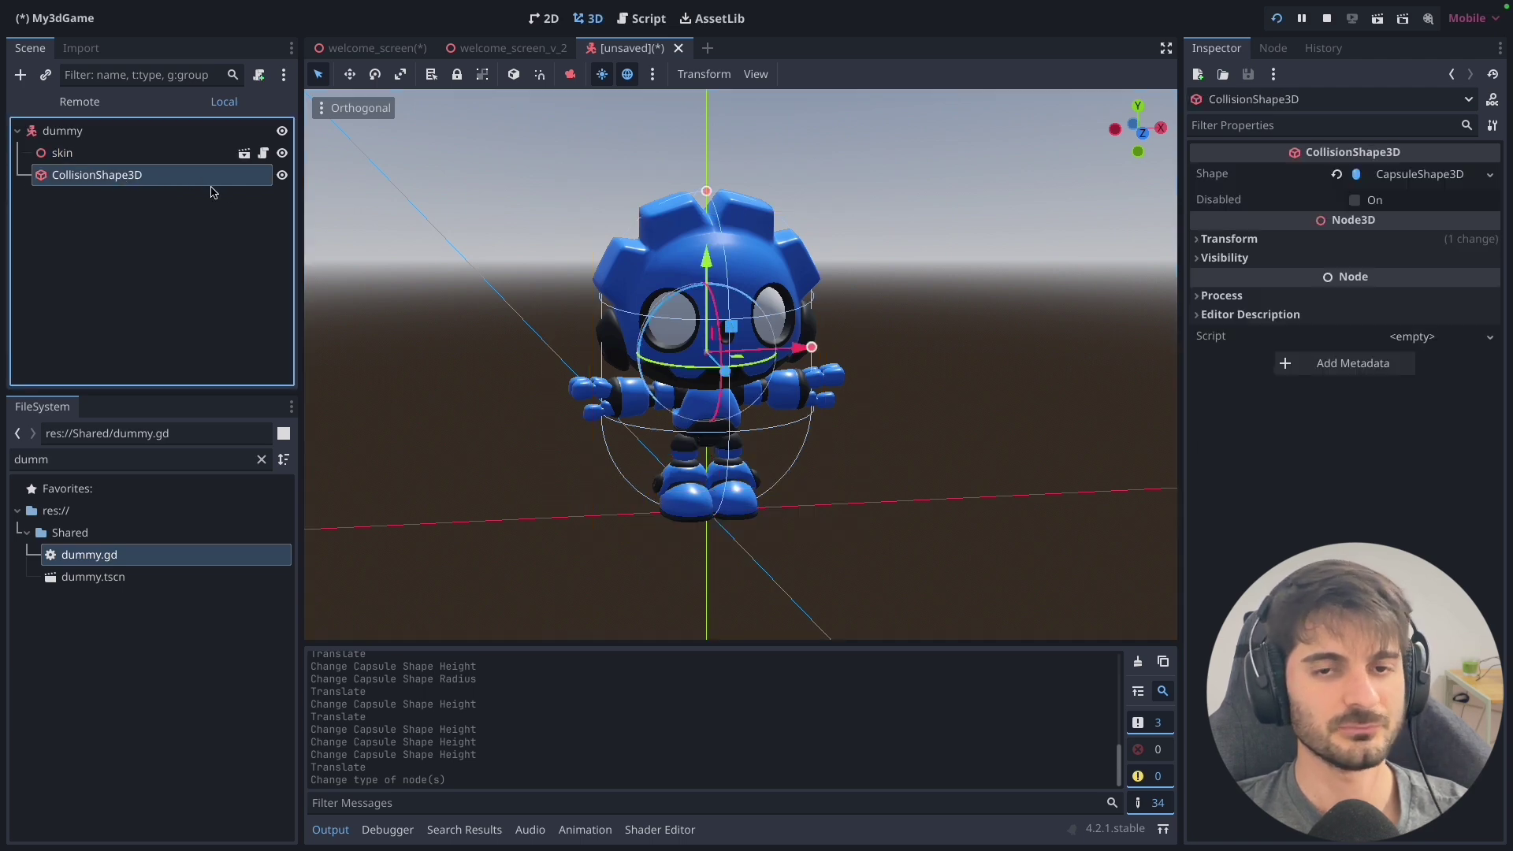
# - Save the scene as dummyV2 and attach a new dummyV2.gd script to the dummy root
pyautogui.hotkey('ctrl', 's')
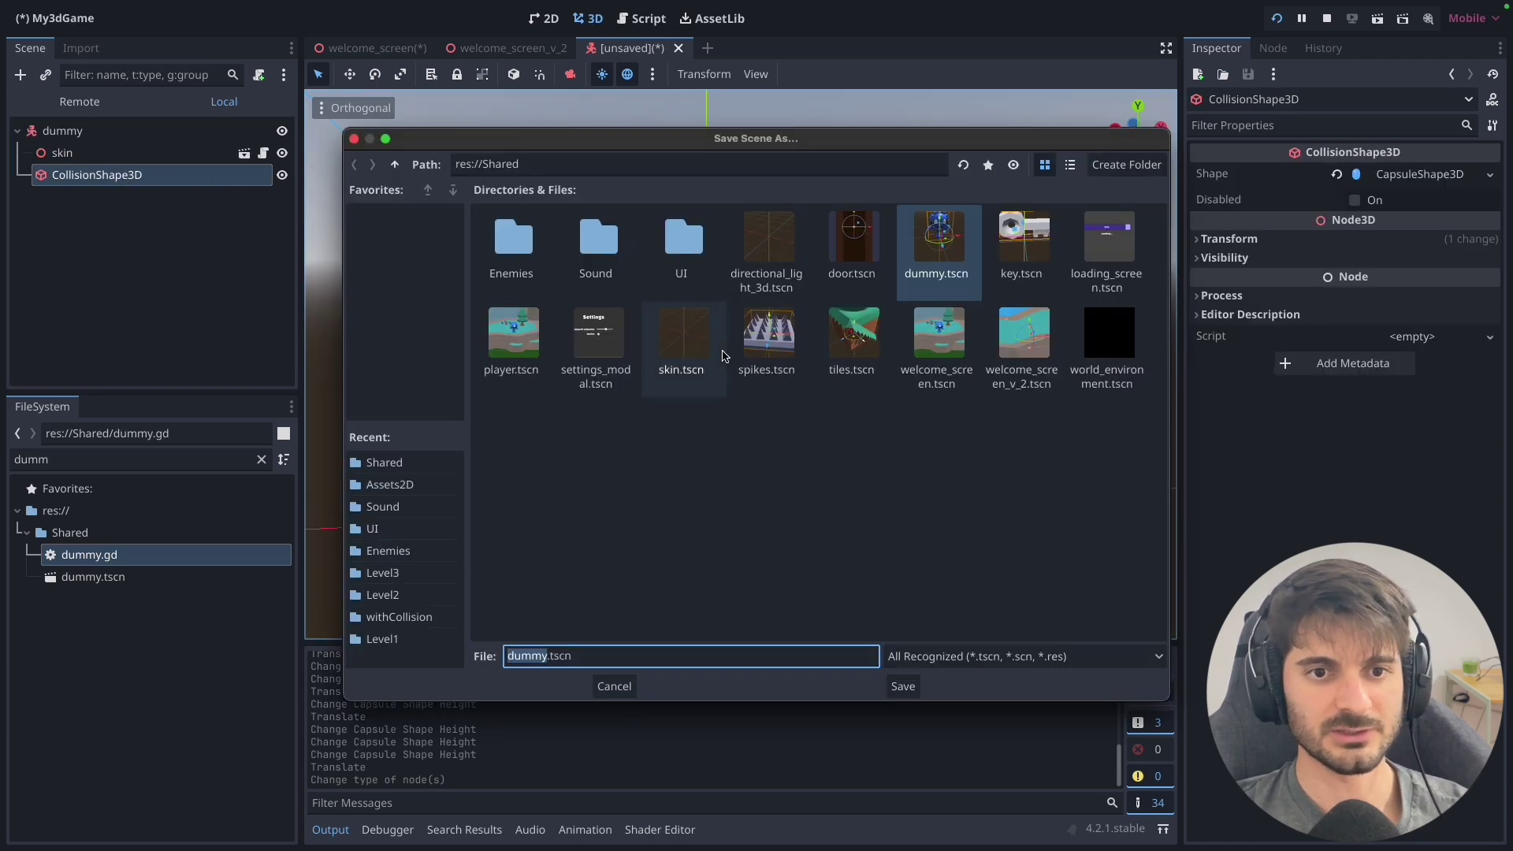
pyautogui.write('dummyV2')
pyautogui.press('Return')
pyautogui.click(166, 131)
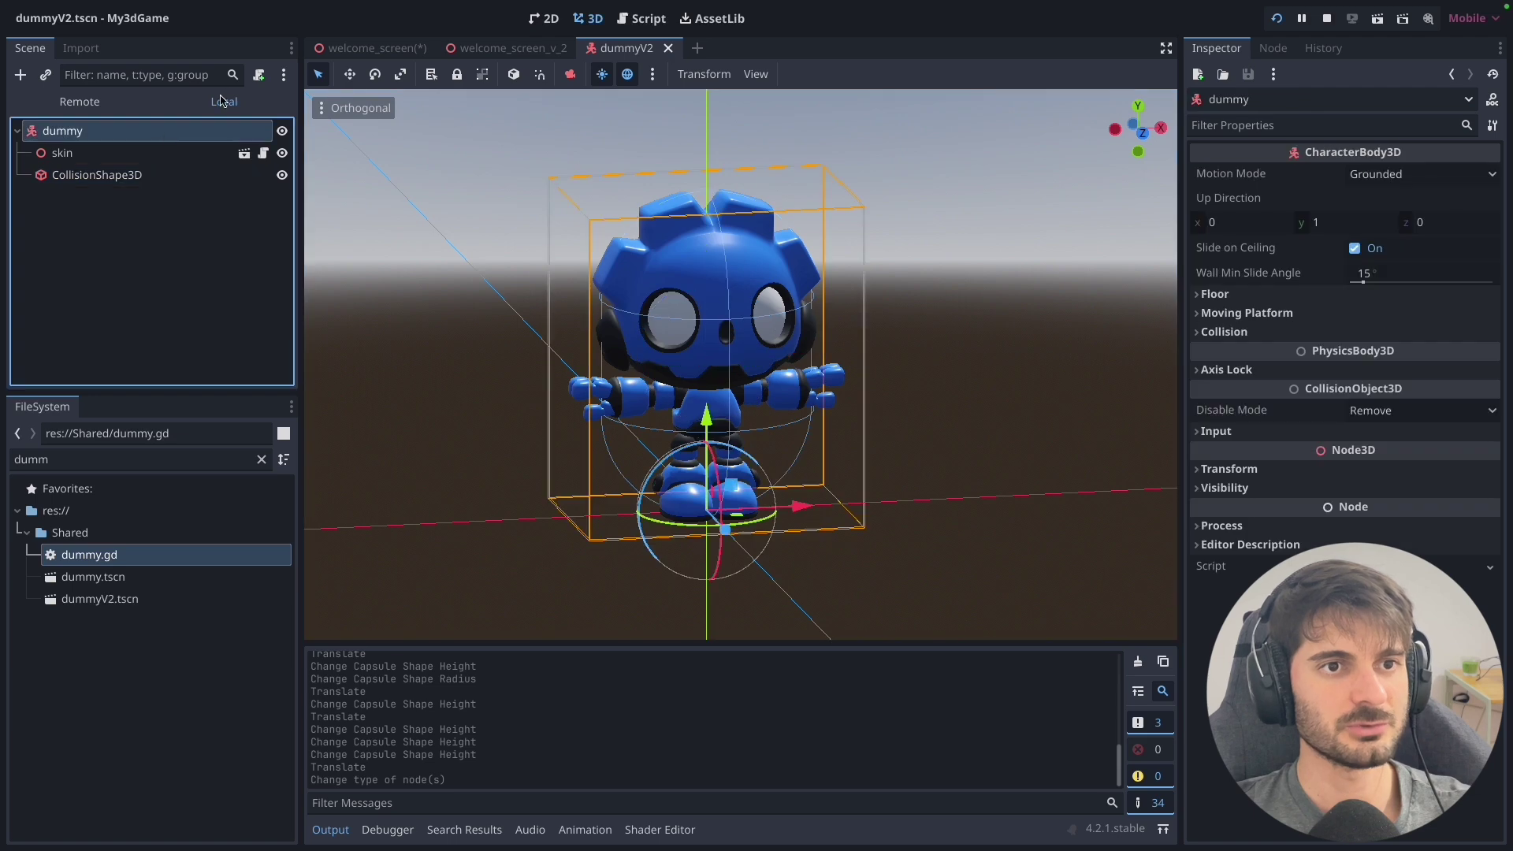
pyautogui.click(261, 78)
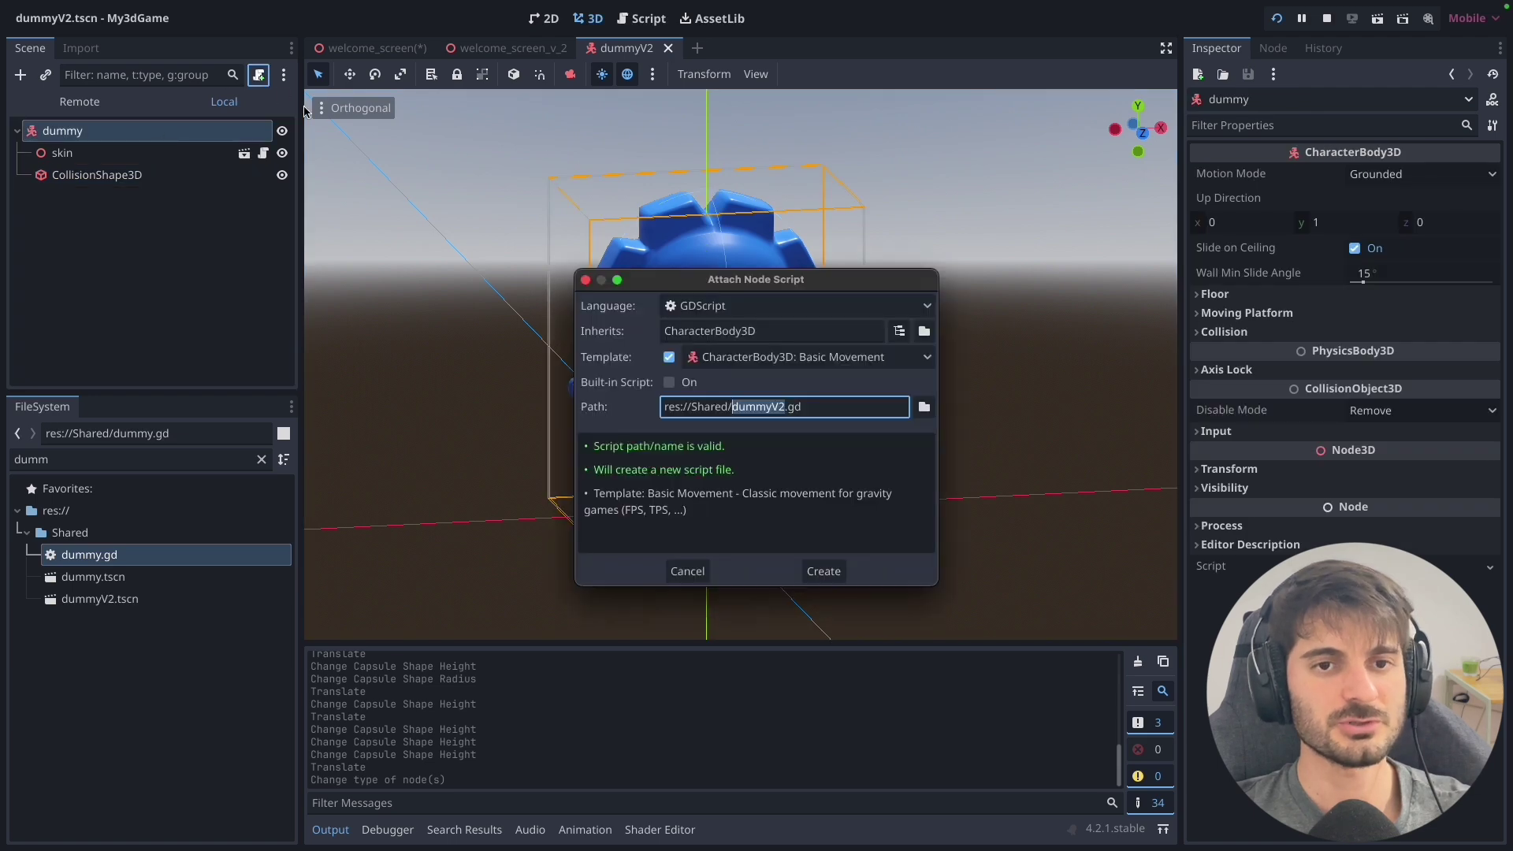
pyautogui.click(824, 571)
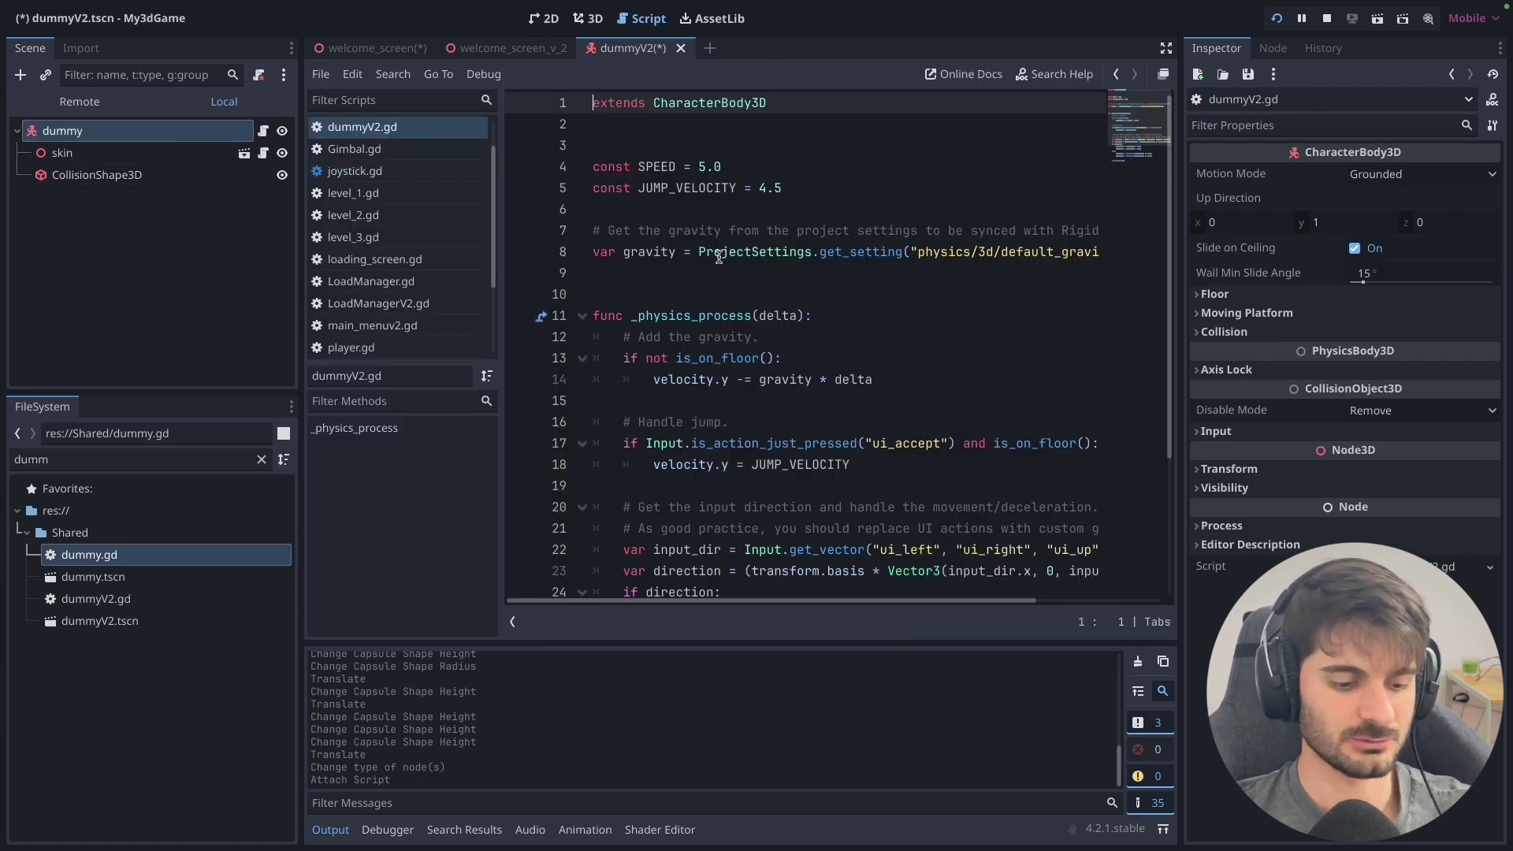
# - In the distraction-free script editor, delete the SPEED and JUMP_VELOCITY constants
pyautogui.scroll(-3, 738, 293)
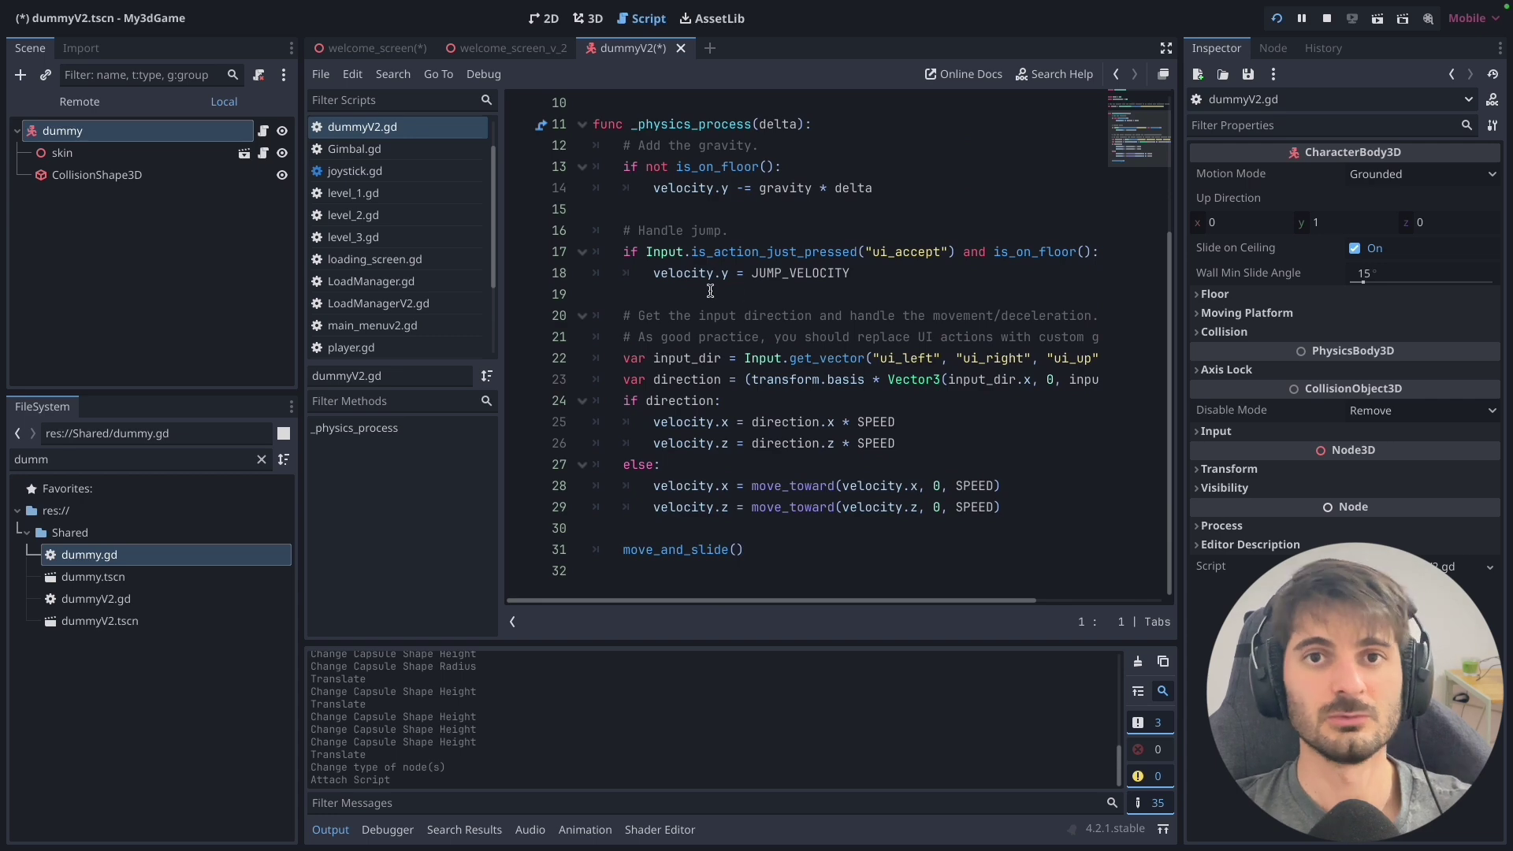
pyautogui.scroll(3, 744, 275)
pyautogui.click(788, 123)
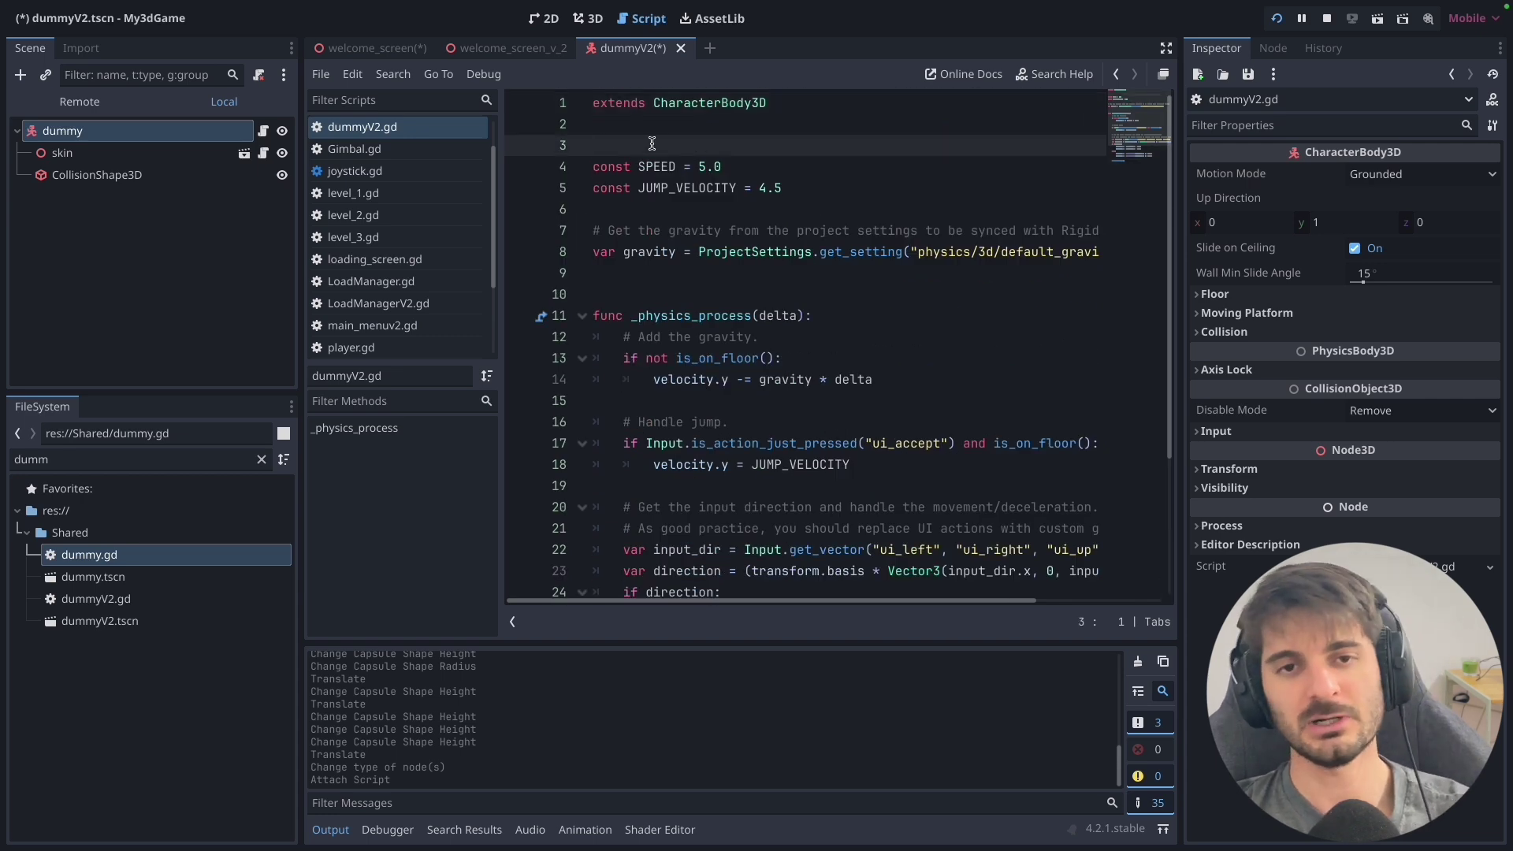
pyautogui.click(1167, 50)
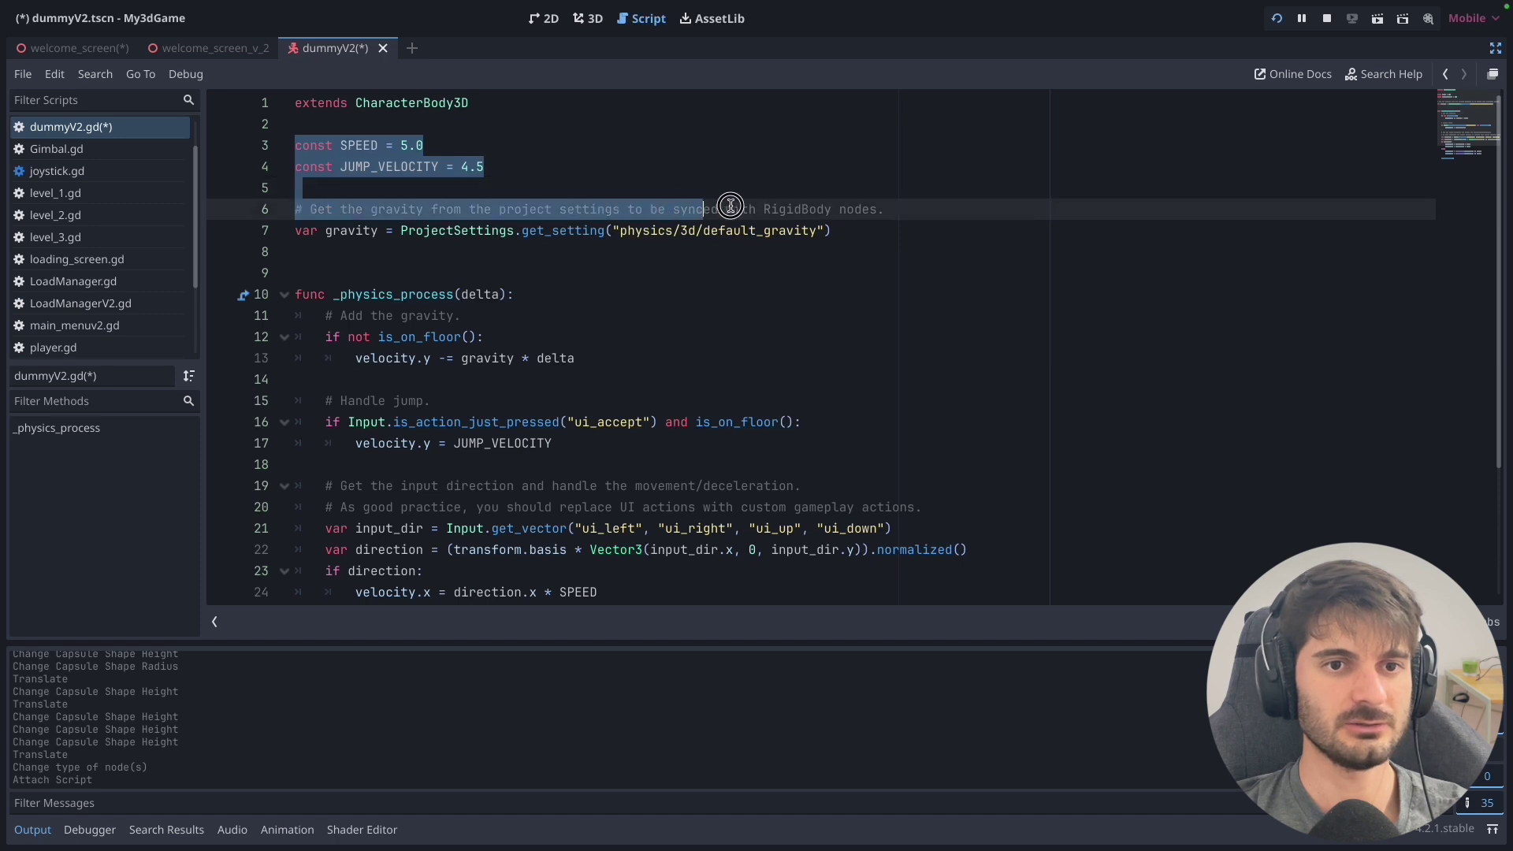
pyautogui.moveTo(298, 146); pyautogui.dragTo(777, 182)
pyautogui.press('BackSpace')
pyautogui.press('BackSpace')
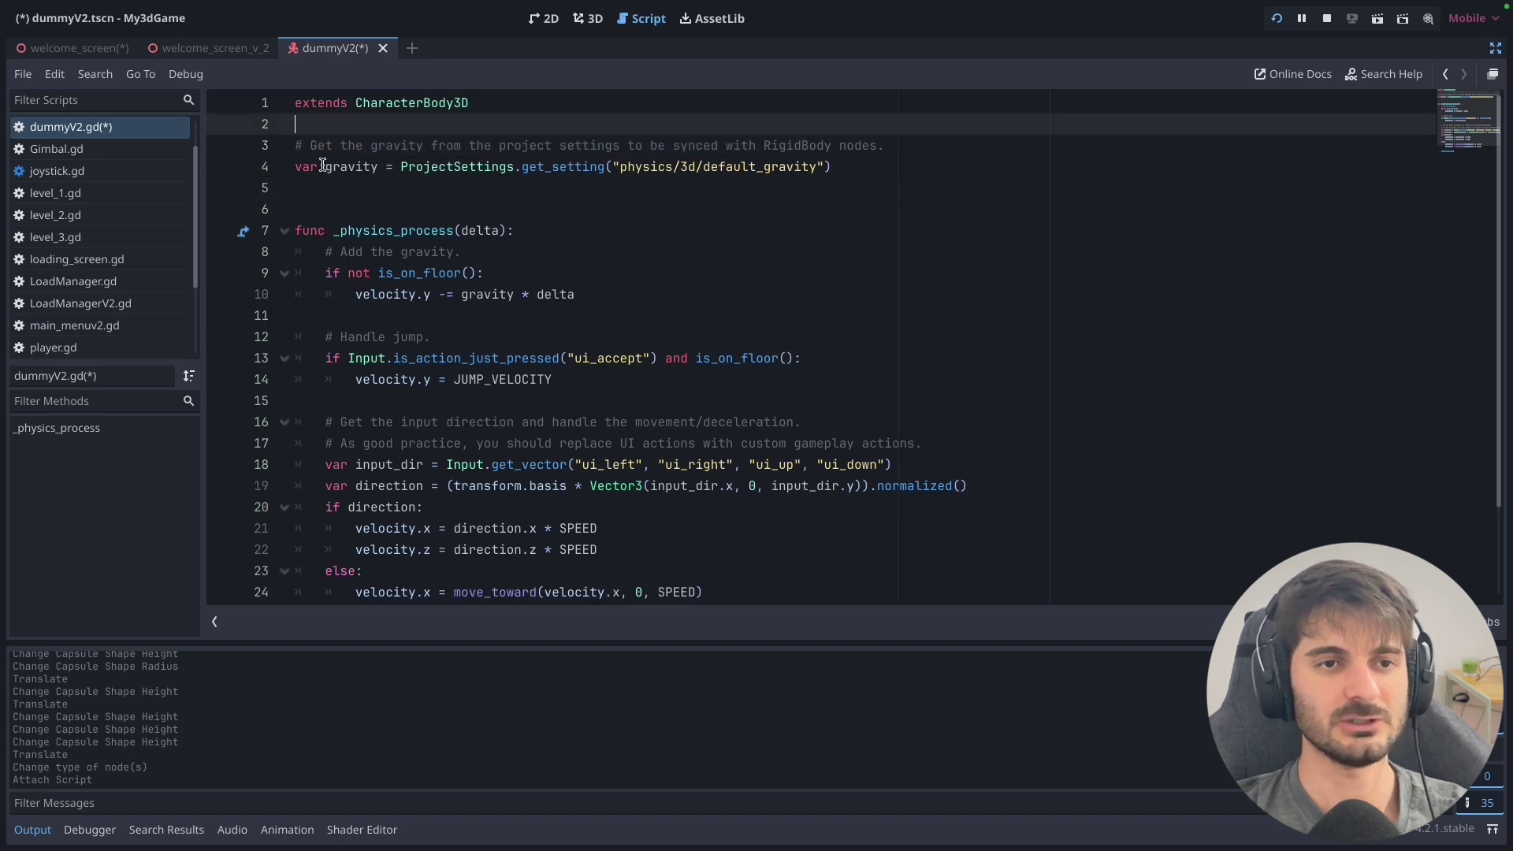
# - Delete the jump and movement code, leaving only gravity and move_and_slide
pyautogui.moveTo(298, 146); pyautogui.dragTo(834, 167)
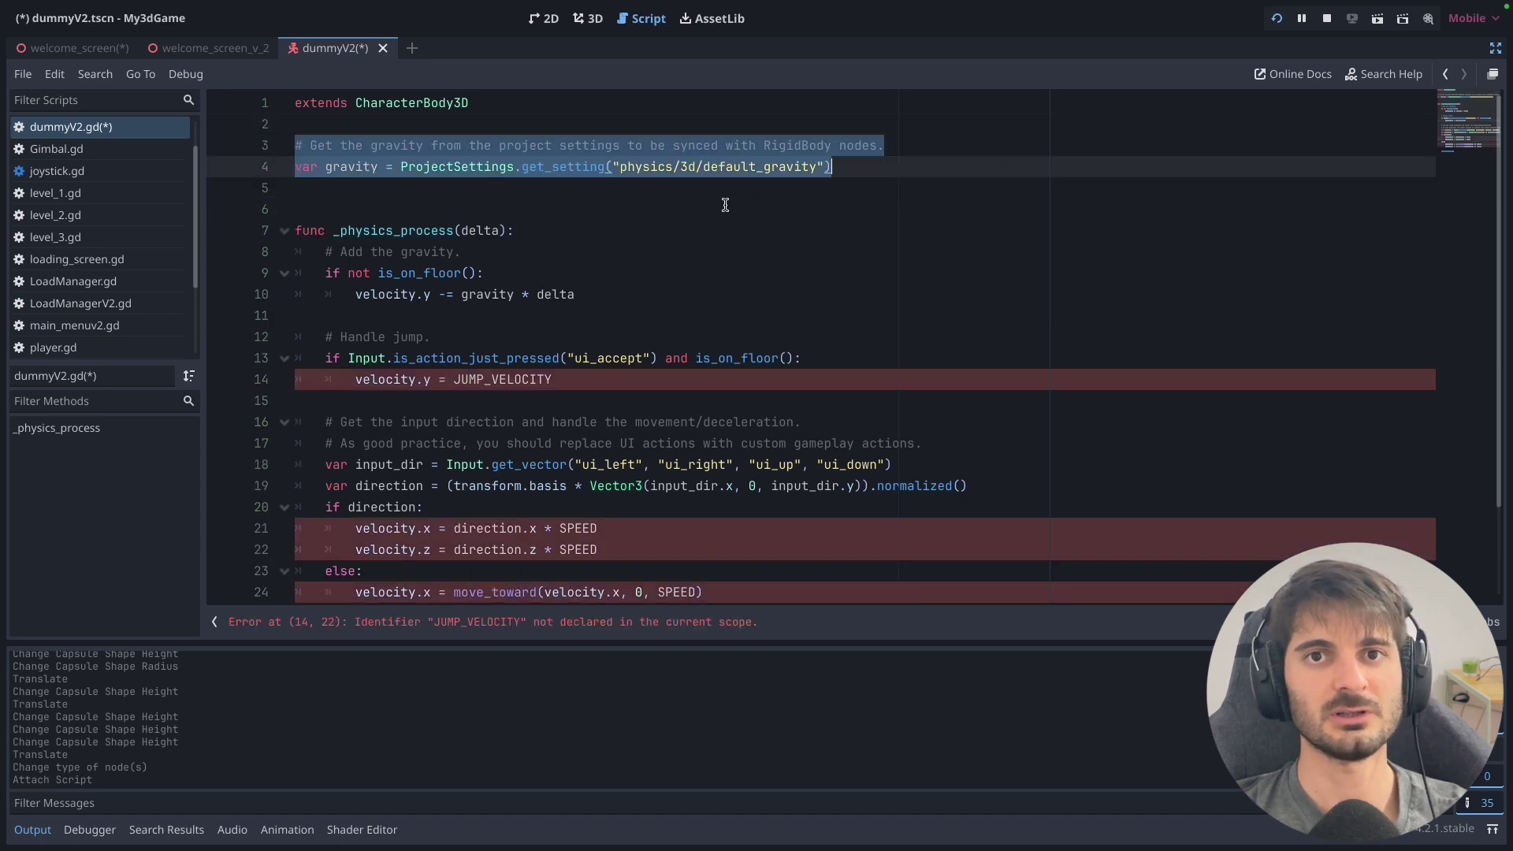
pyautogui.click(521, 230)
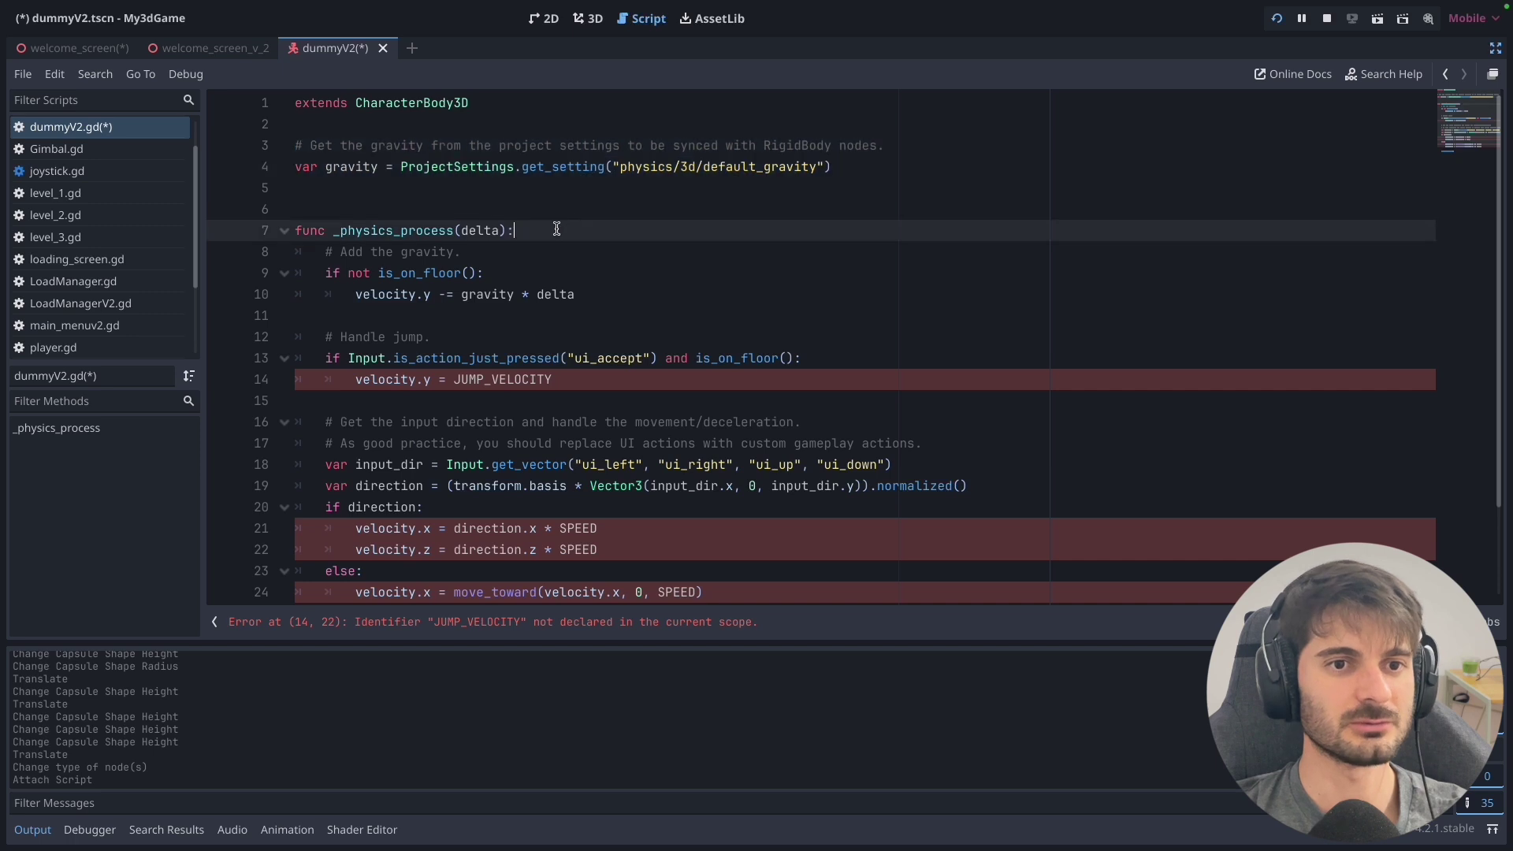
pyautogui.scroll(-1, 521, 230)
pyautogui.moveTo(324, 186); pyautogui.dragTo(576, 229)
pyautogui.scroll(-1, 603, 229)
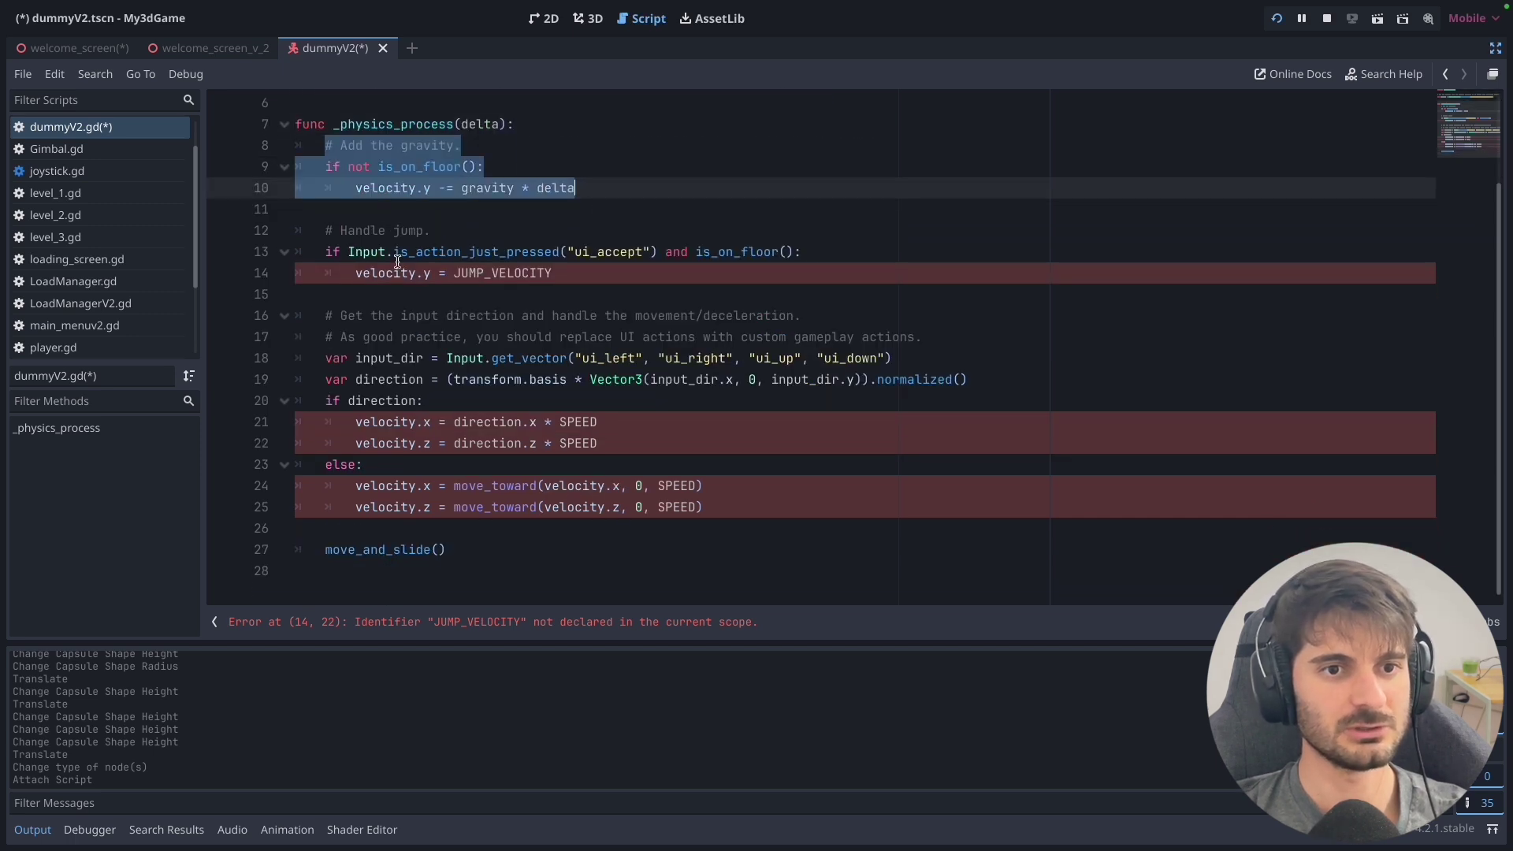
pyautogui.moveTo(330, 231)
pyautogui.mouseDown()
pyautogui.moveTo(634, 413)
pyautogui.moveTo(635, 531)
pyautogui.mouseUp()
pyautogui.press('BackSpace')
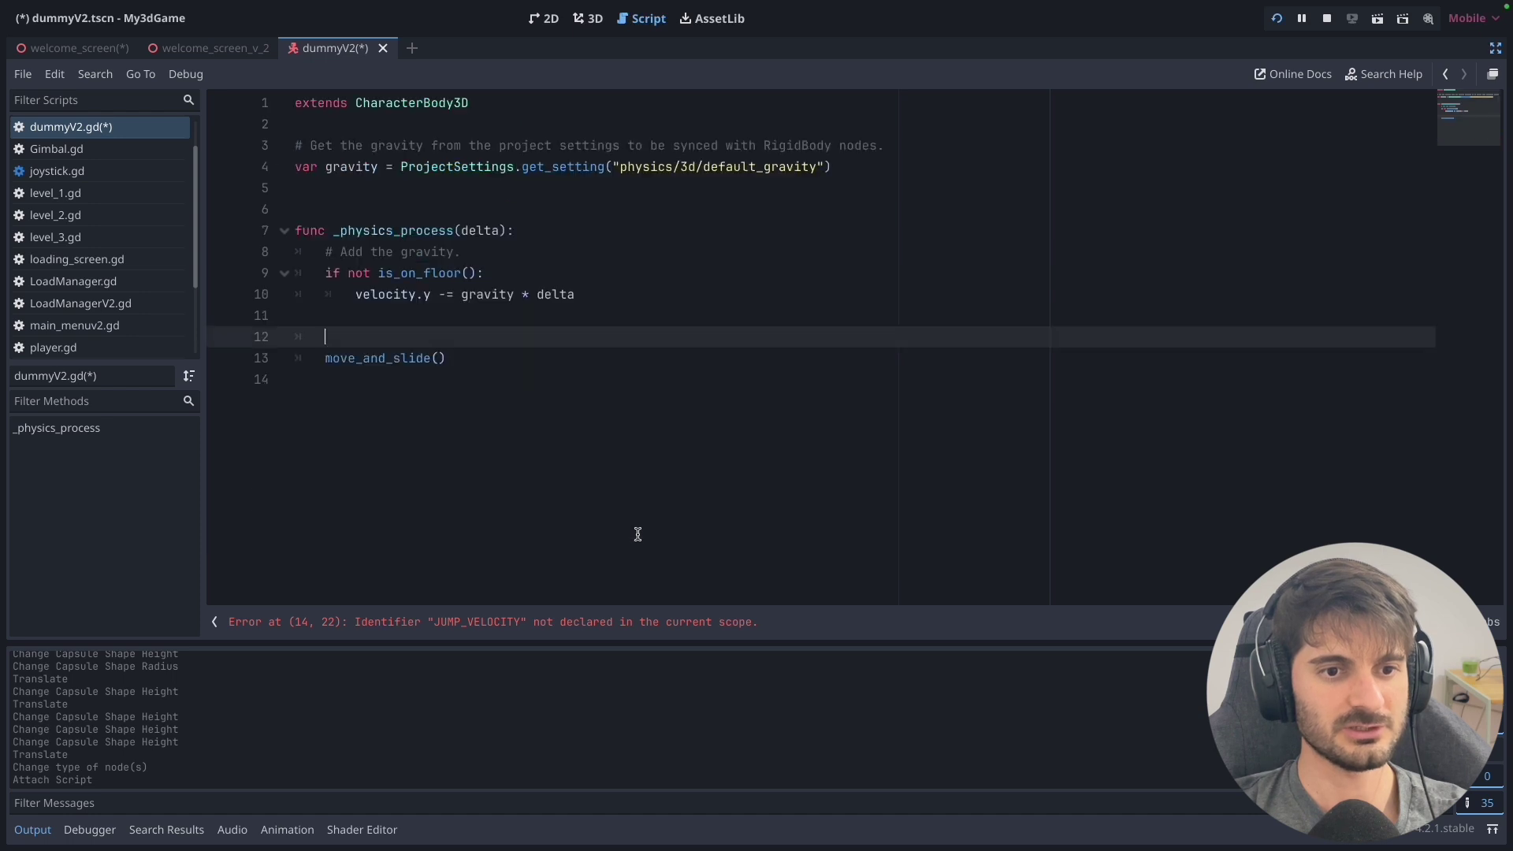
pyautogui.press('BackSpace')
pyautogui.press('BackSpace')
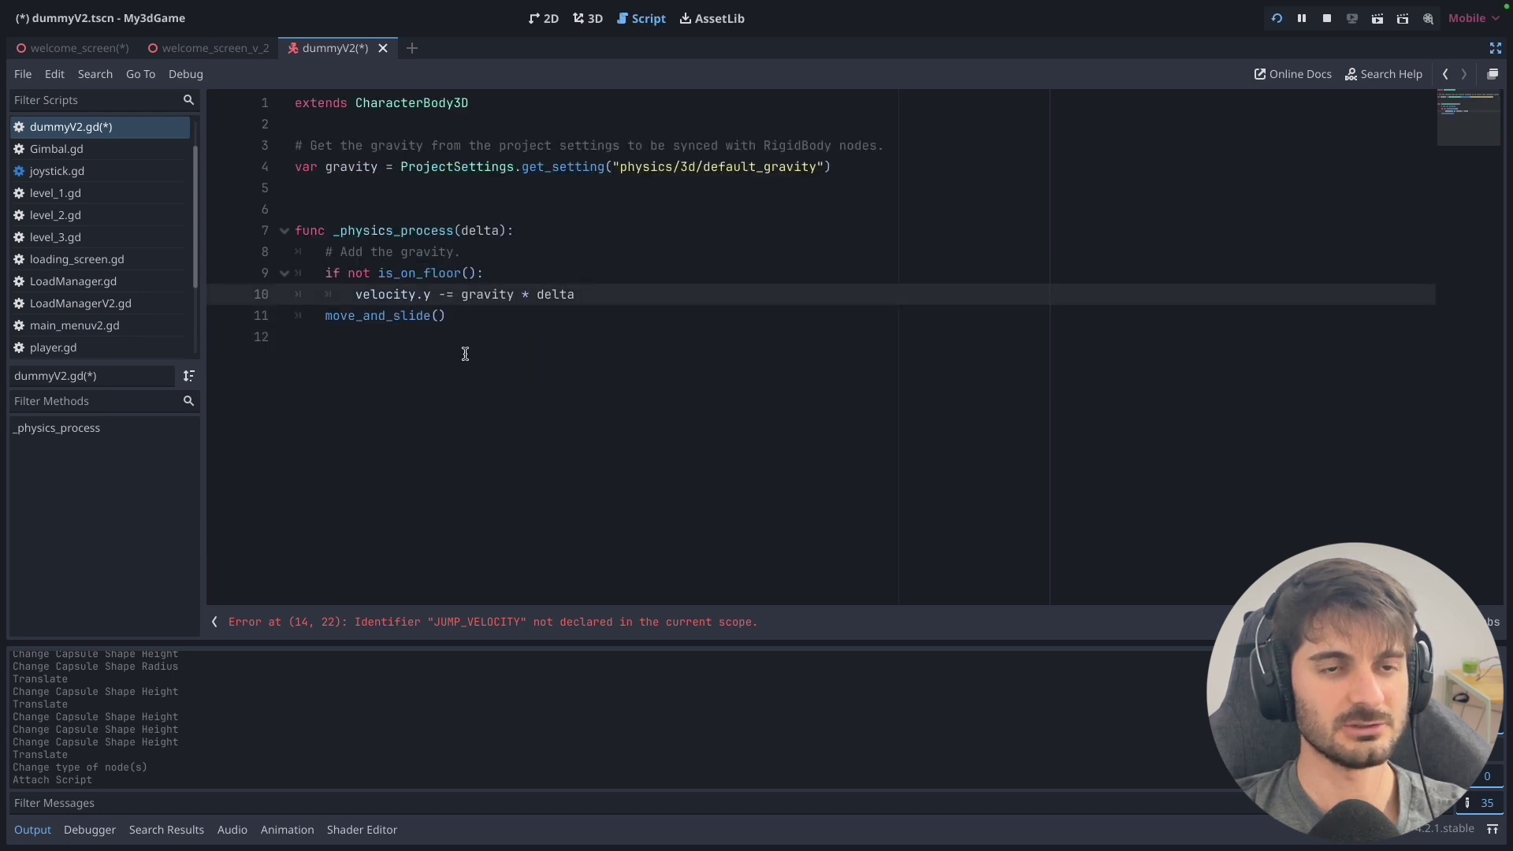
pyautogui.click(396, 190)
pyautogui.press('Return')
pyautogui.write('@onready ')
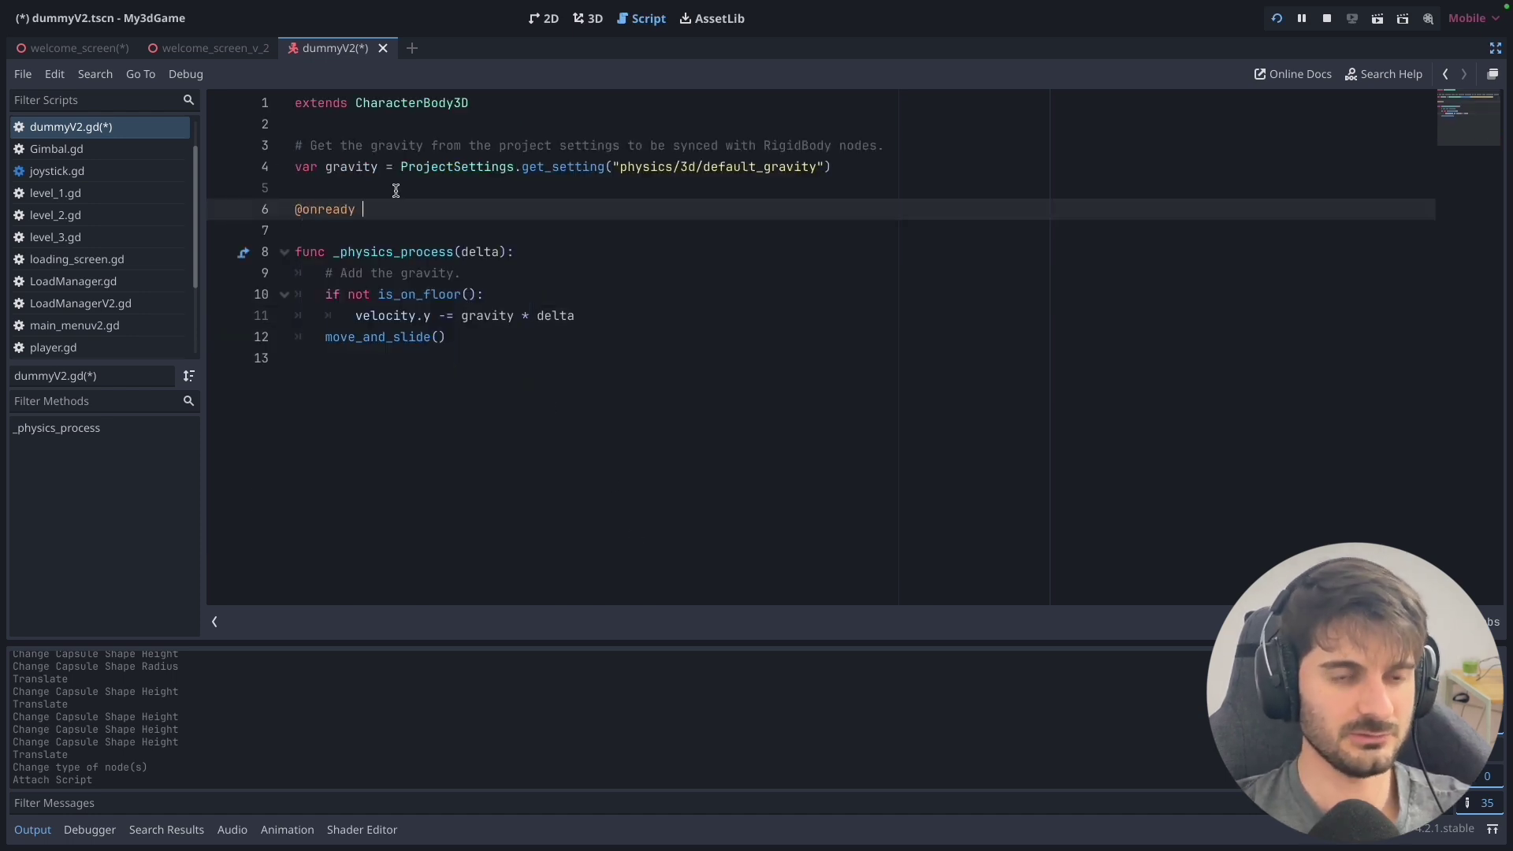
pyautogui.write('var model: Node3D =')
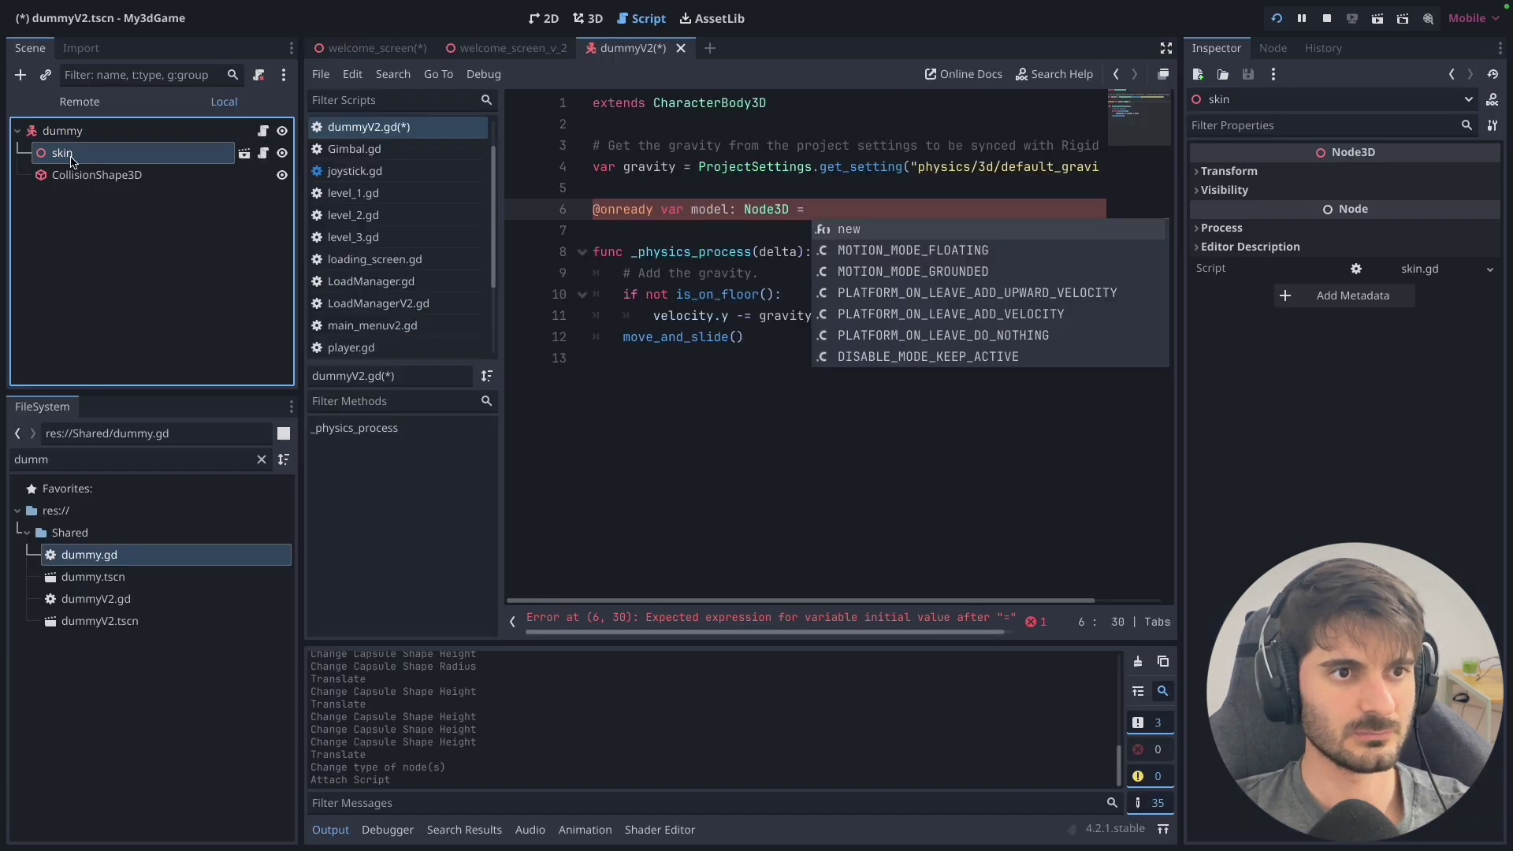
pyautogui.moveTo(63, 152); pyautogui.dragTo(886, 209)
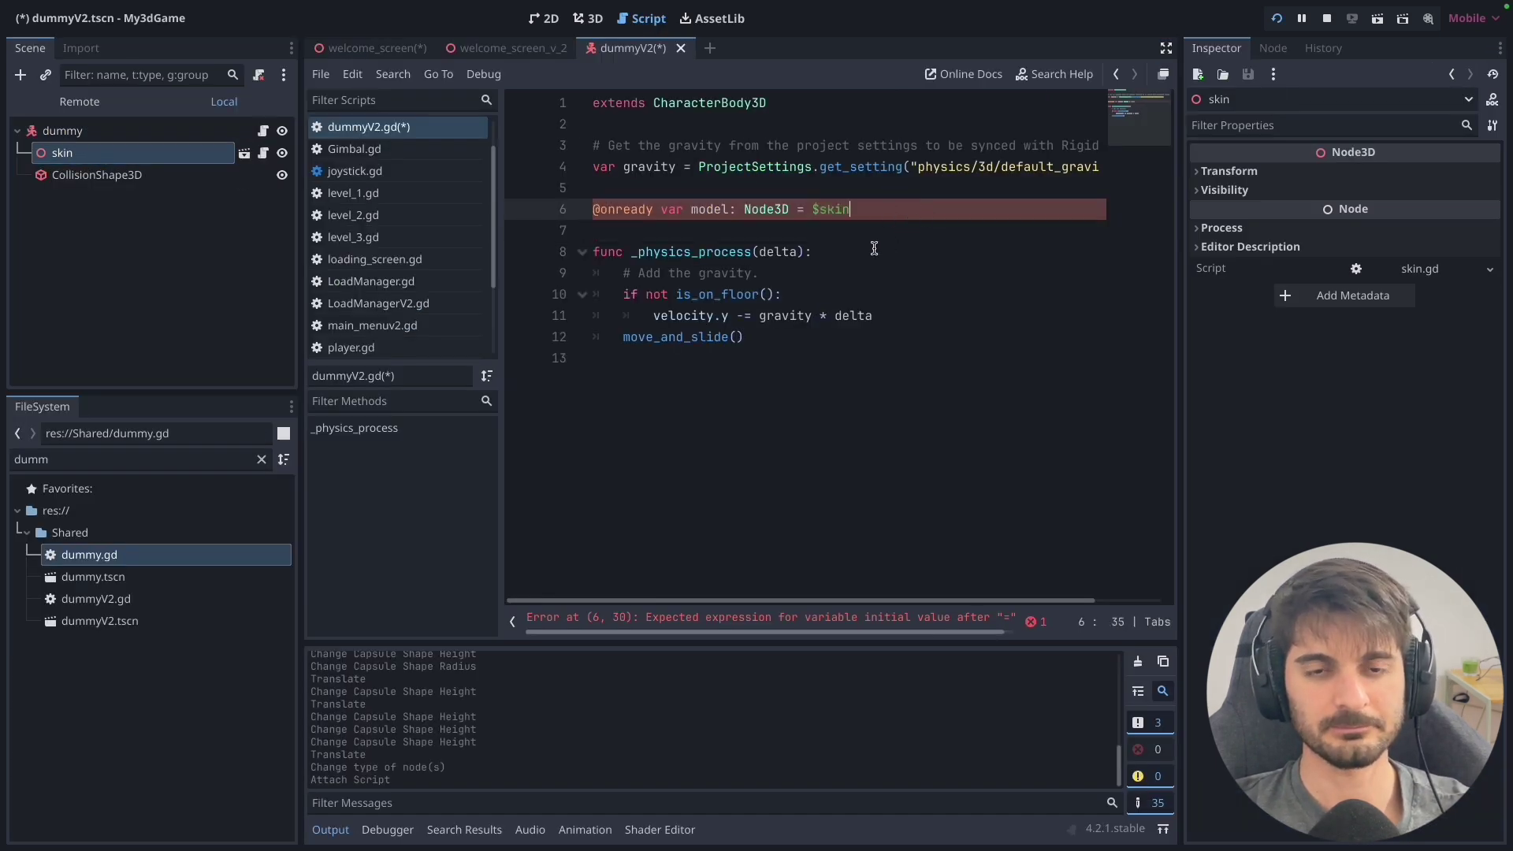
pyautogui.press('Return')
pyautogui.press('Return')
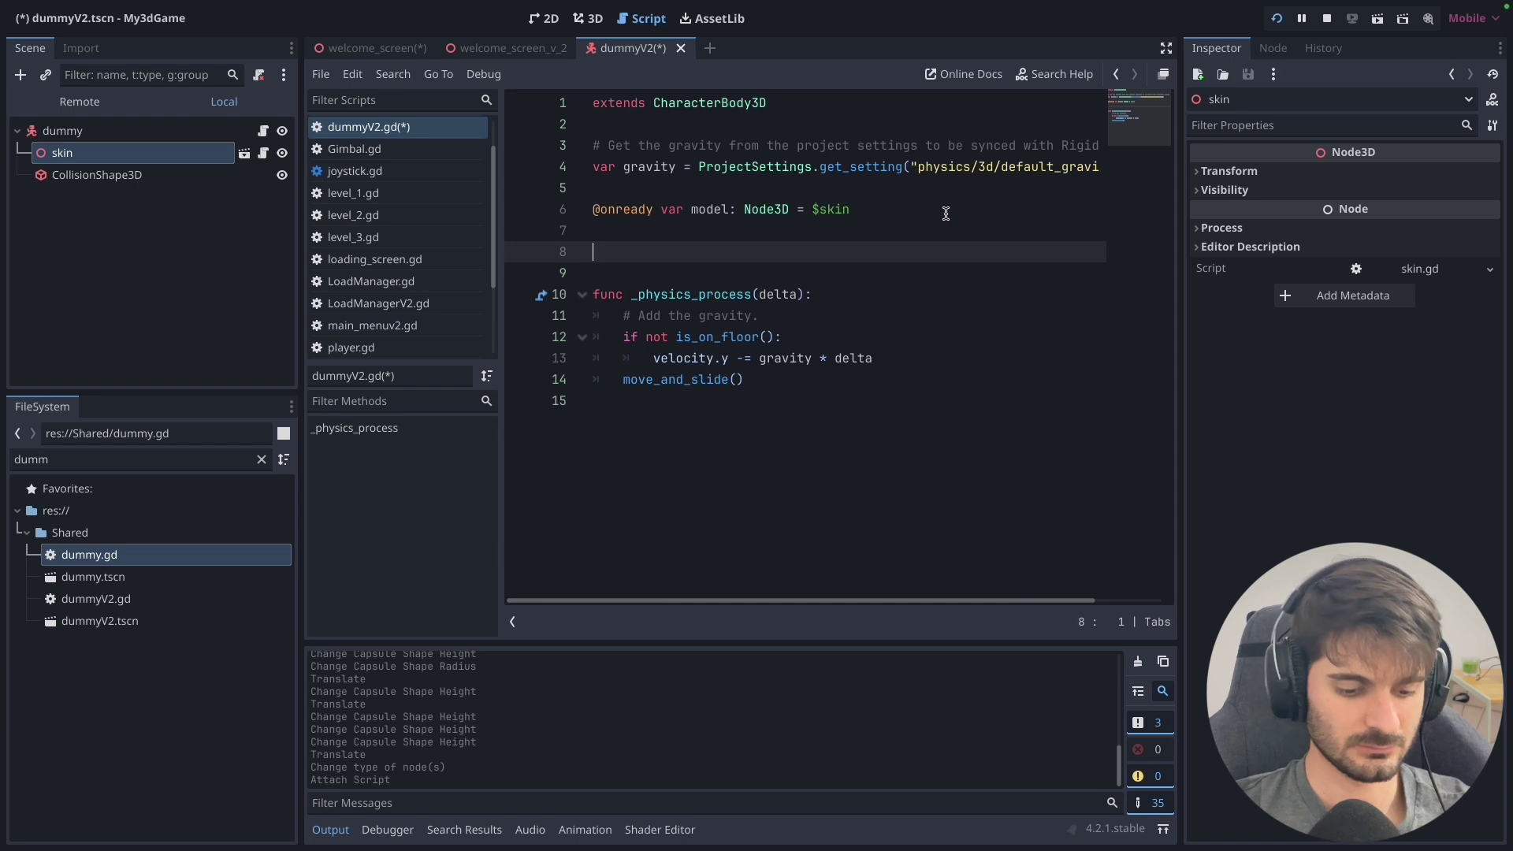
pyautogui.write('func _re')
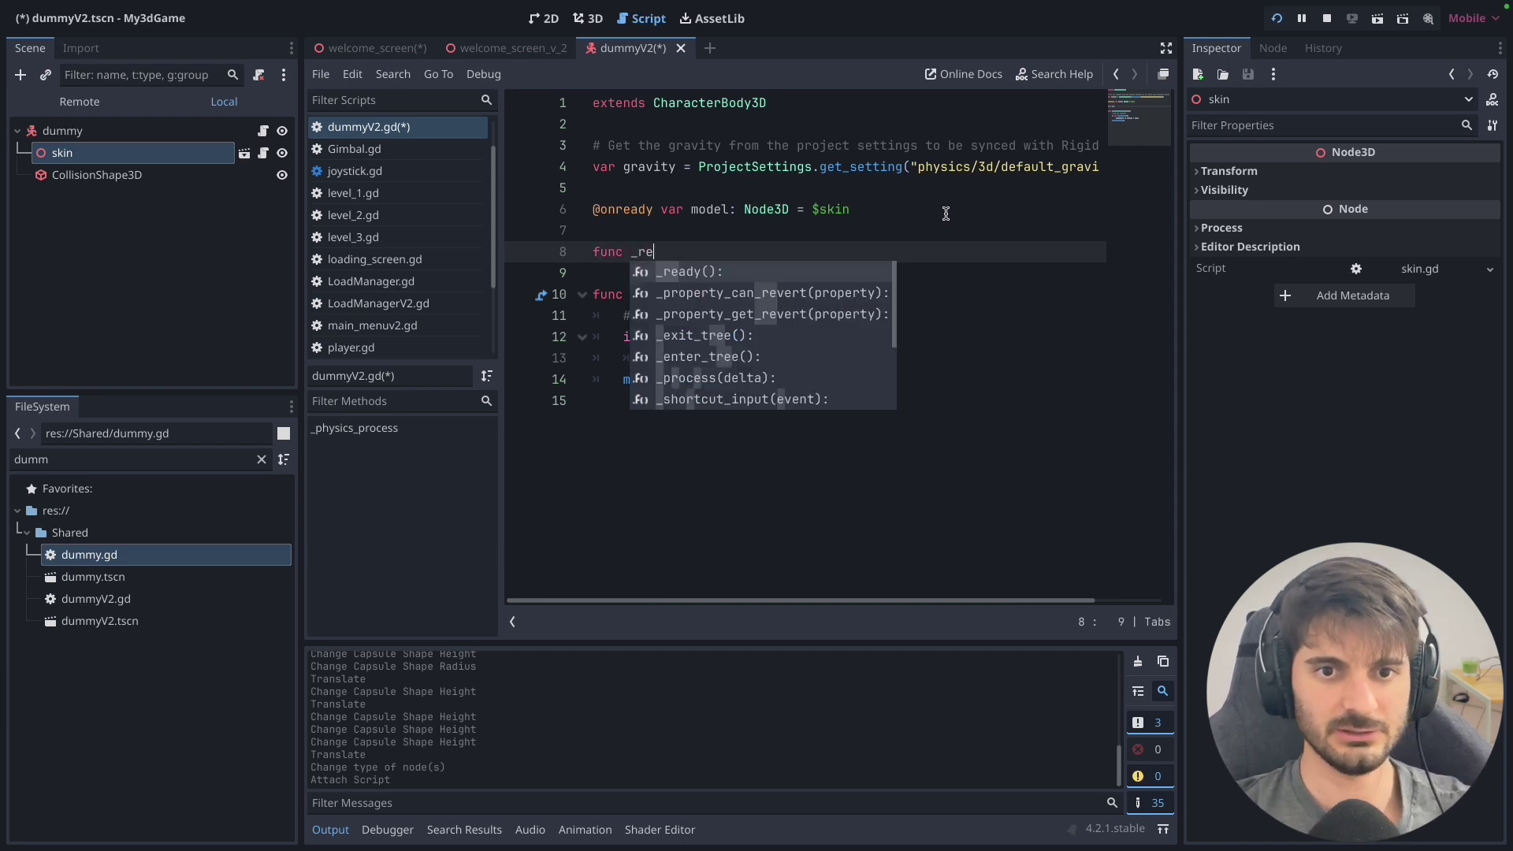
pyautogui.press('Return')
pyautogui.press('Return')
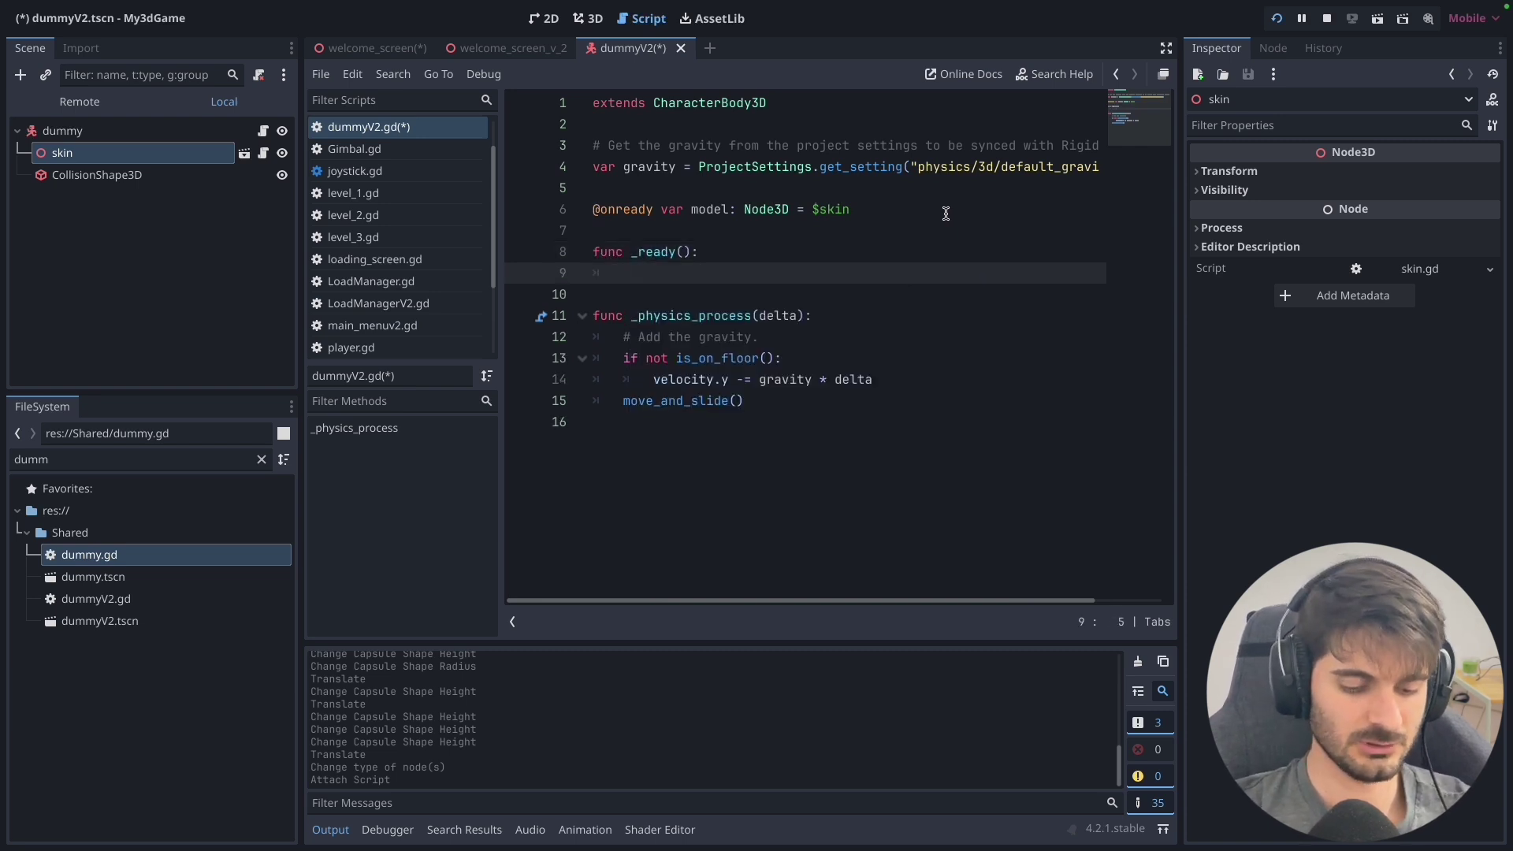
pyautogui.write('m')
pyautogui.press('Return')
pyautogui.write('.')
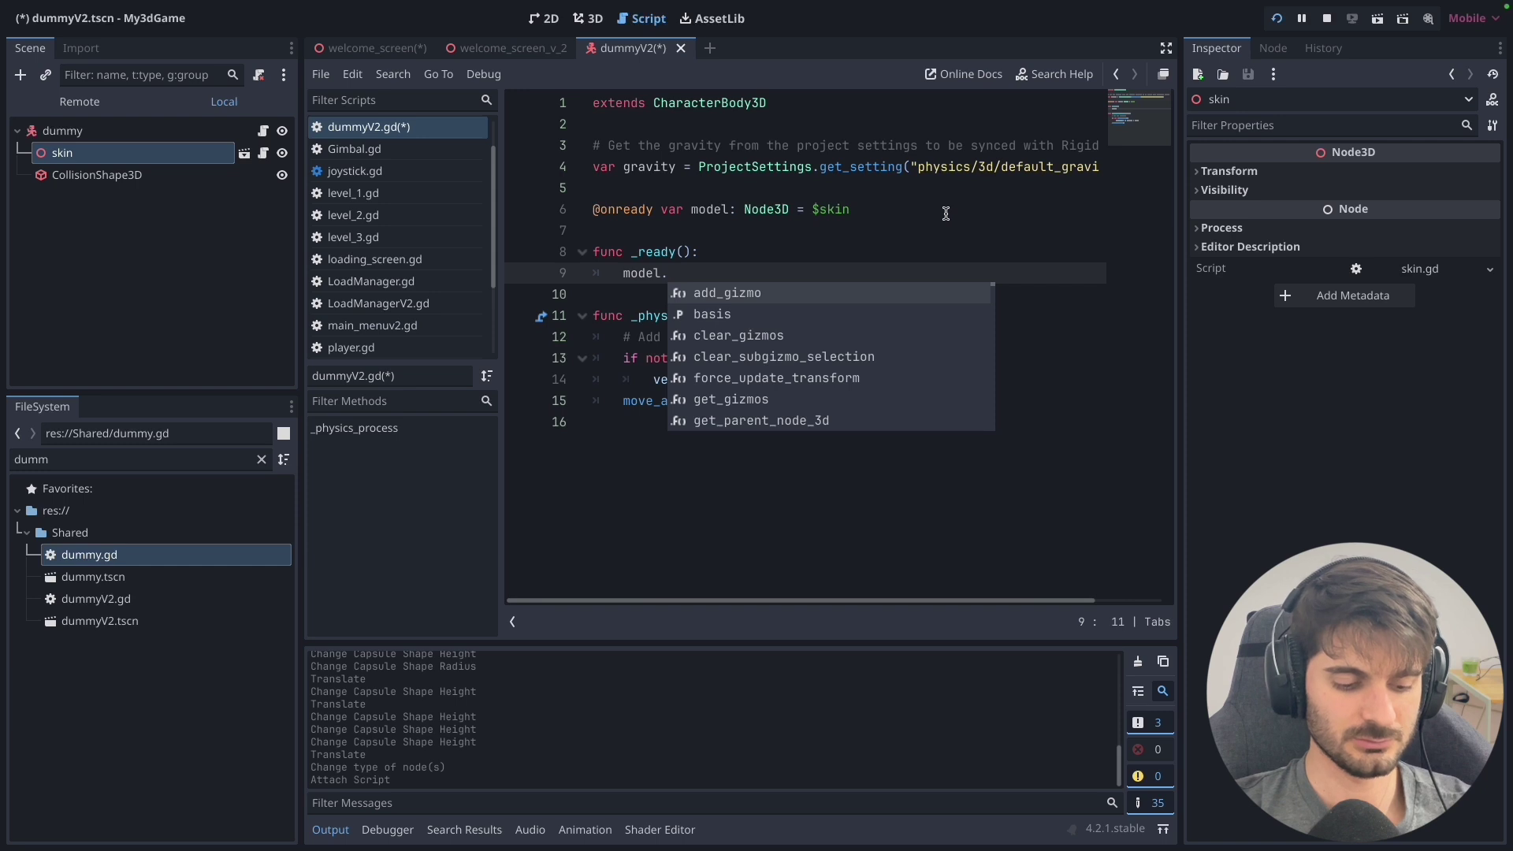
pyautogui.write('idle()')
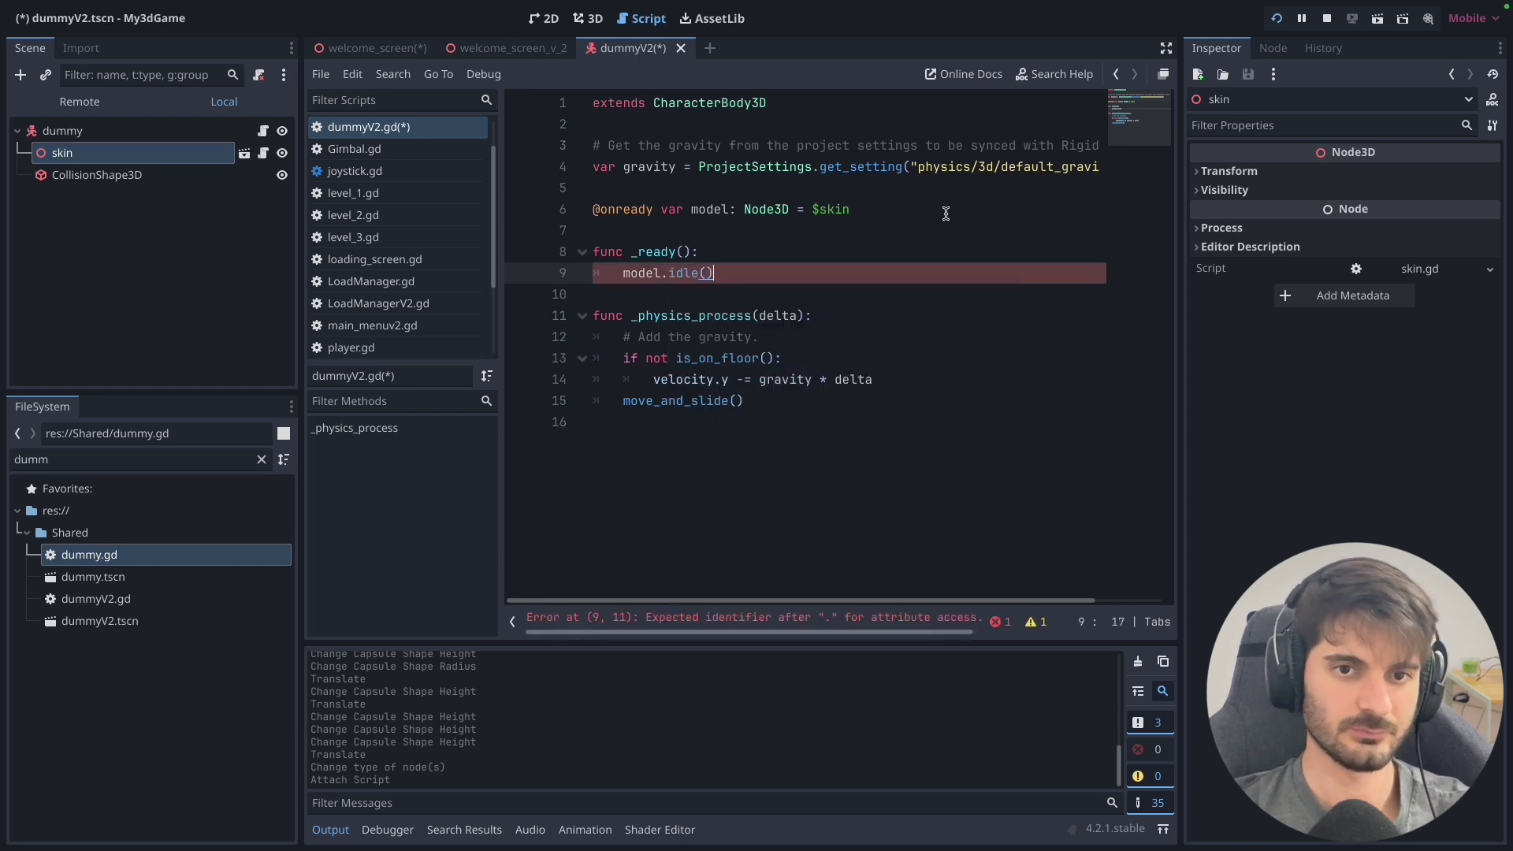
# - Check the idle function in the skin scene's script, then return to dummyV2
pyautogui.click(175, 143)
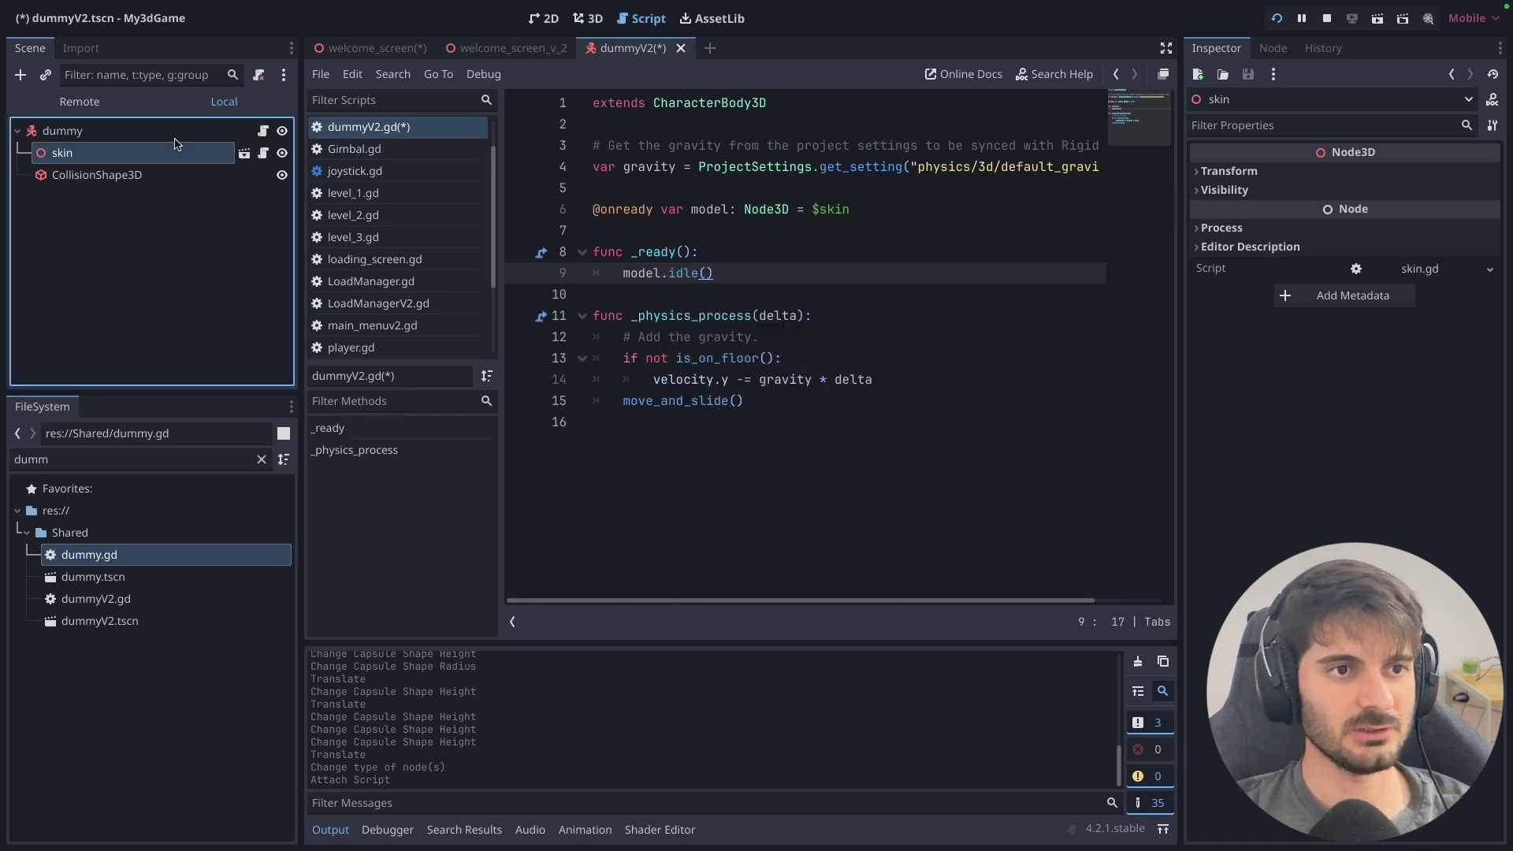
pyautogui.click(243, 156)
pyautogui.click(265, 135)
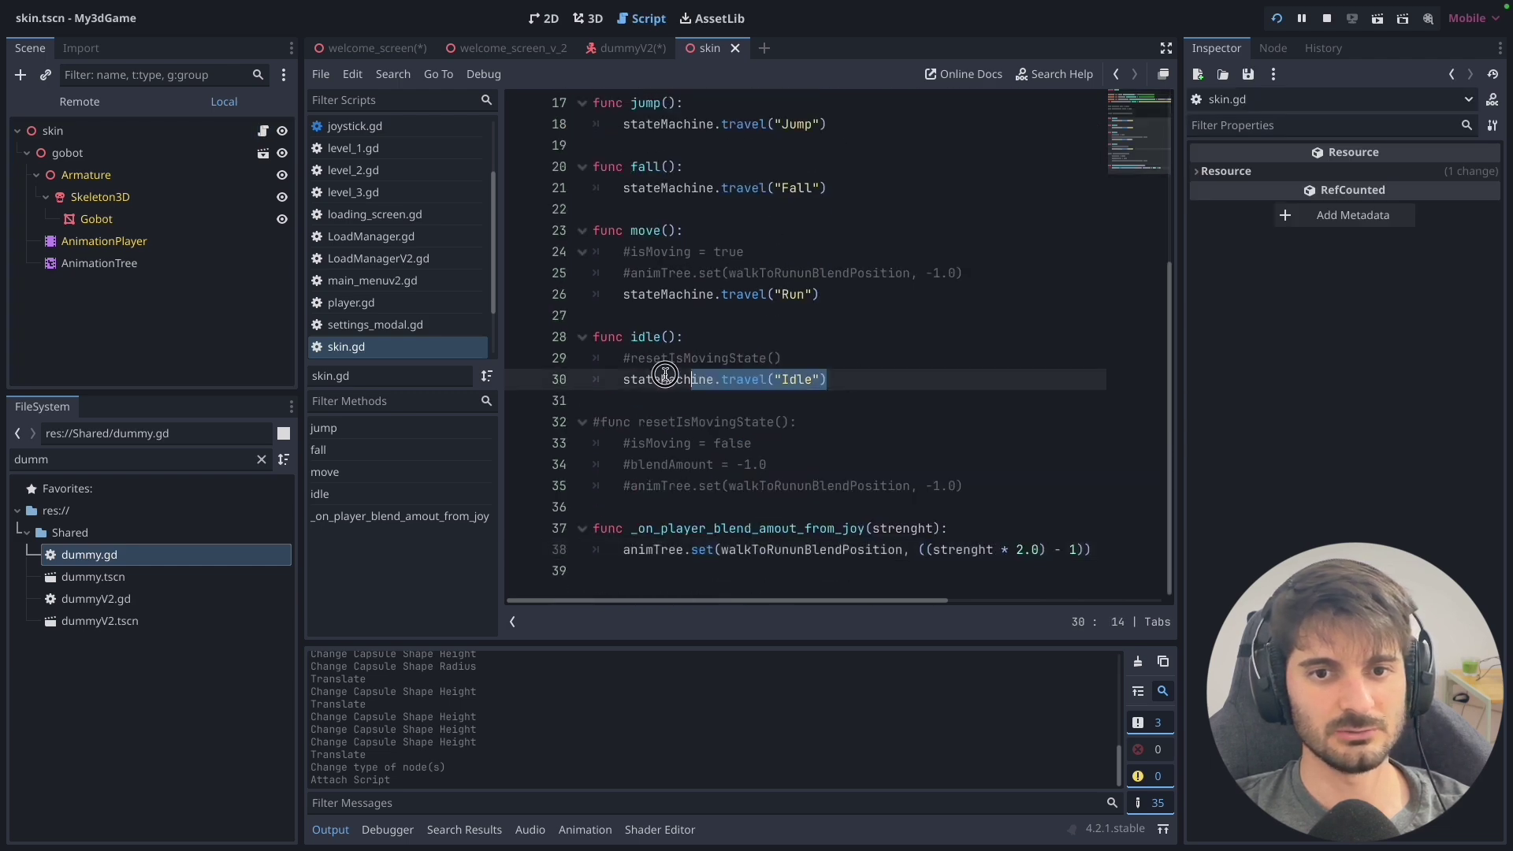
pyautogui.moveTo(814, 381); pyautogui.dragTo(595, 337)
pyautogui.hotkey('alt', 'Left')
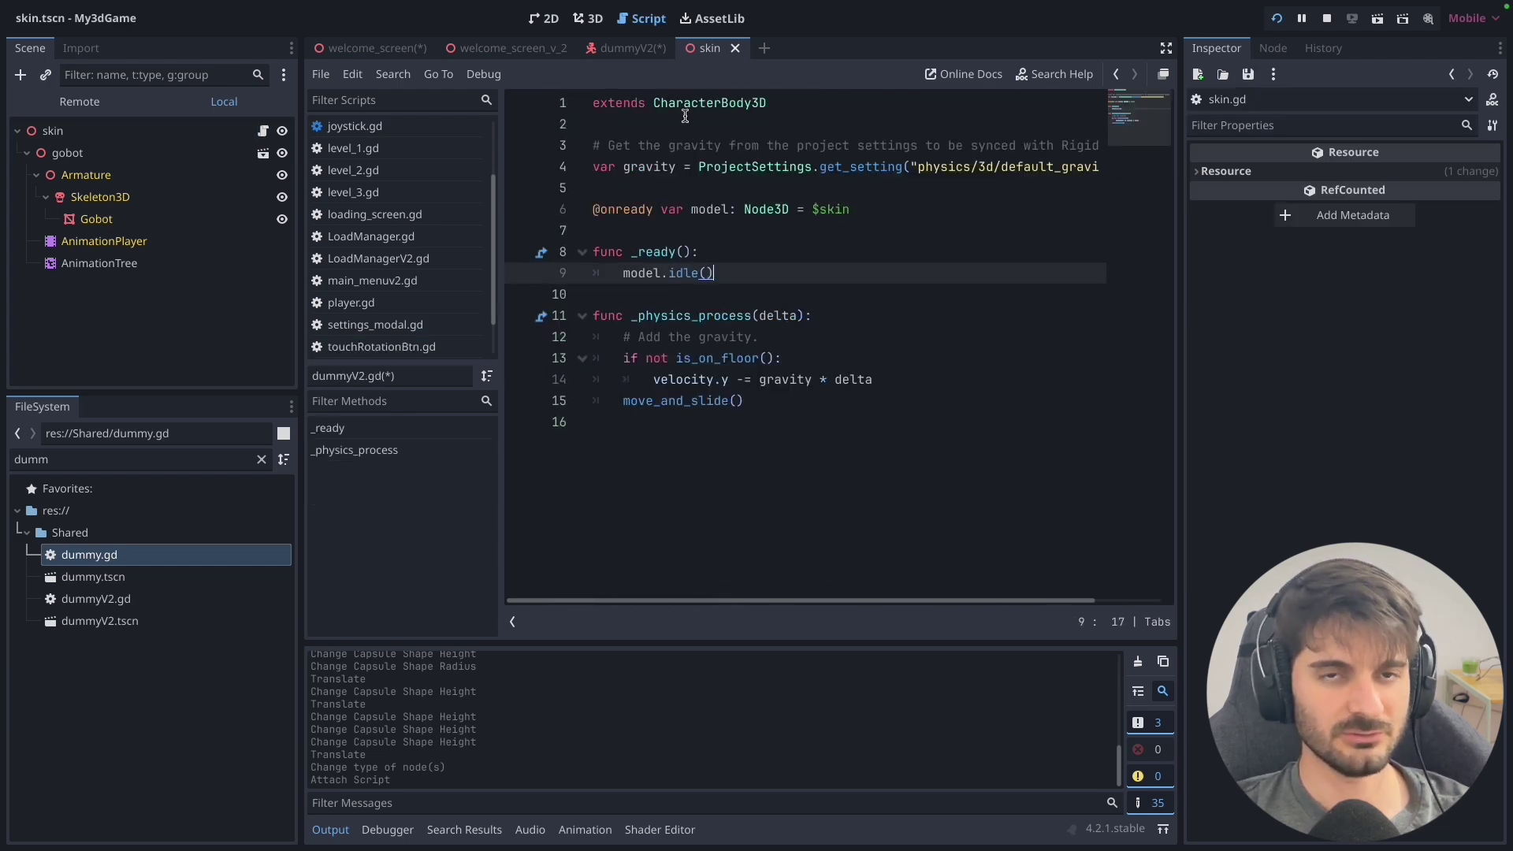
pyautogui.click(626, 48)
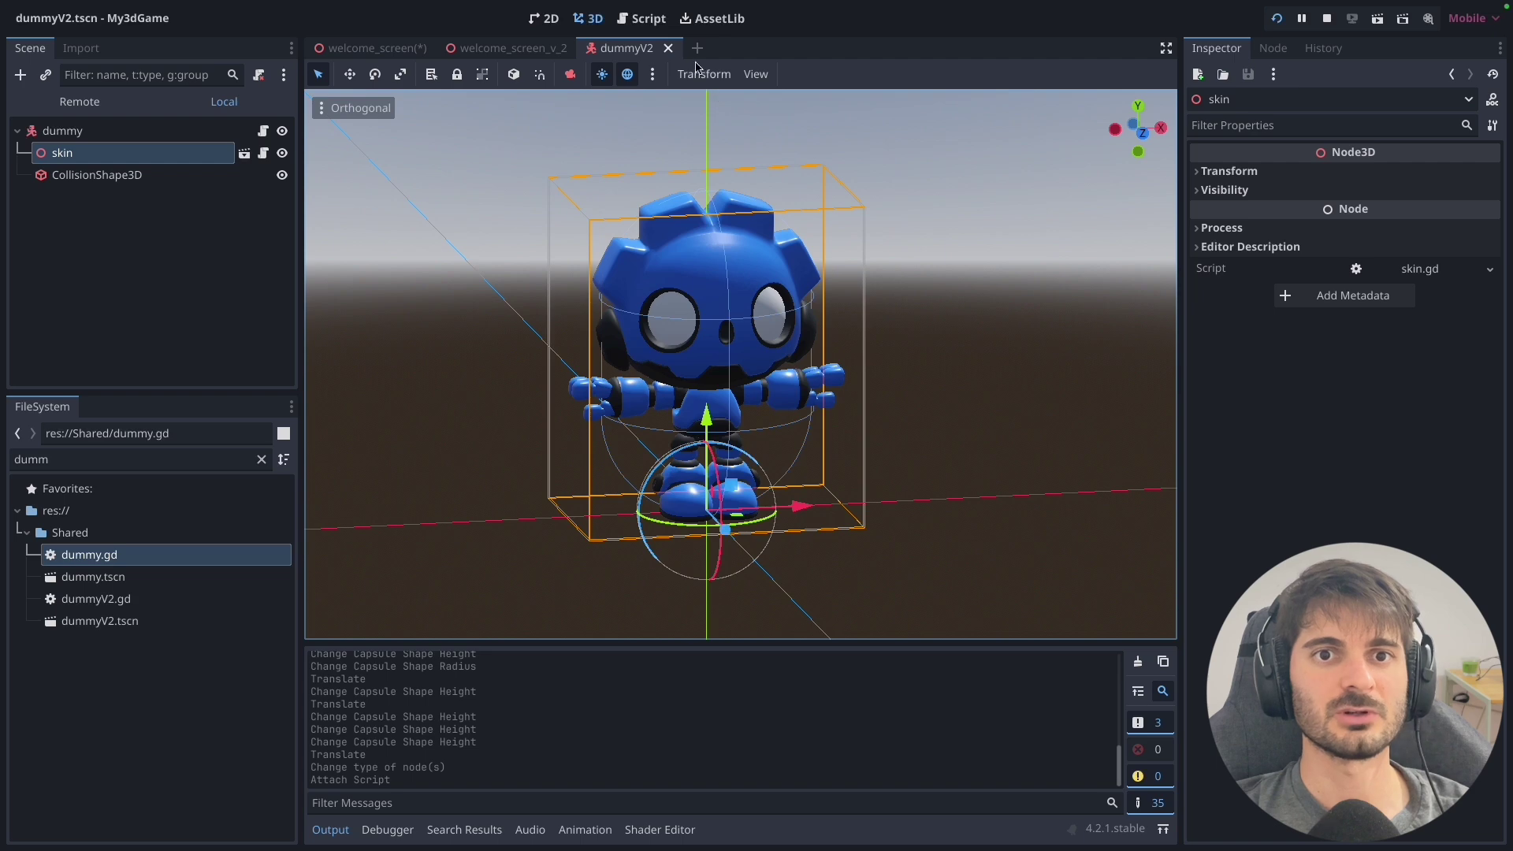
# - Instance the dummy scene under WelcomeScreenV2 and place it above the platform
pyautogui.click(669, 48)
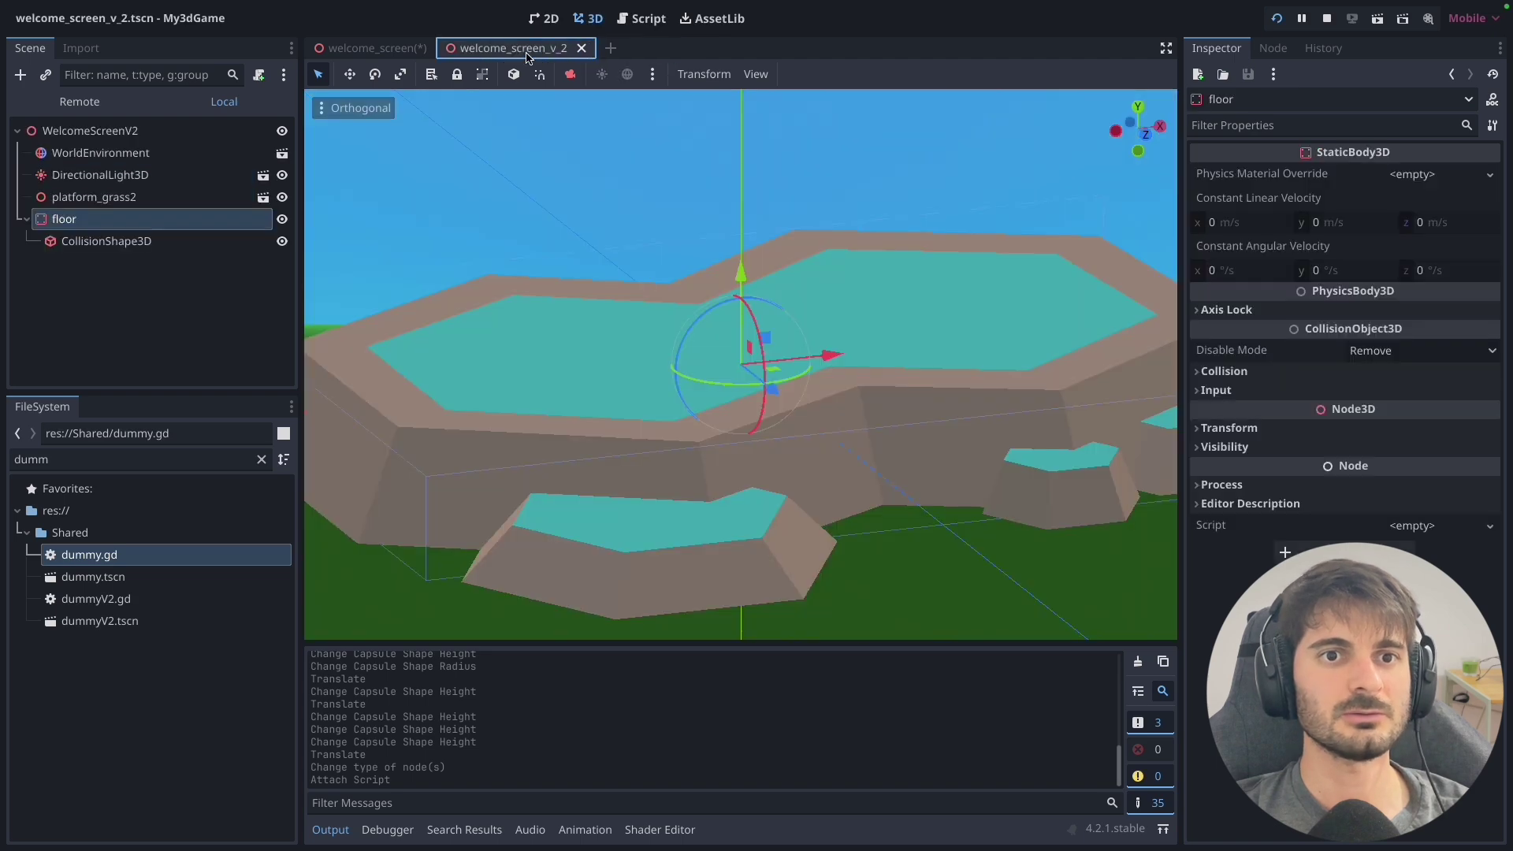
pyautogui.click(64, 139)
pyautogui.click(45, 74)
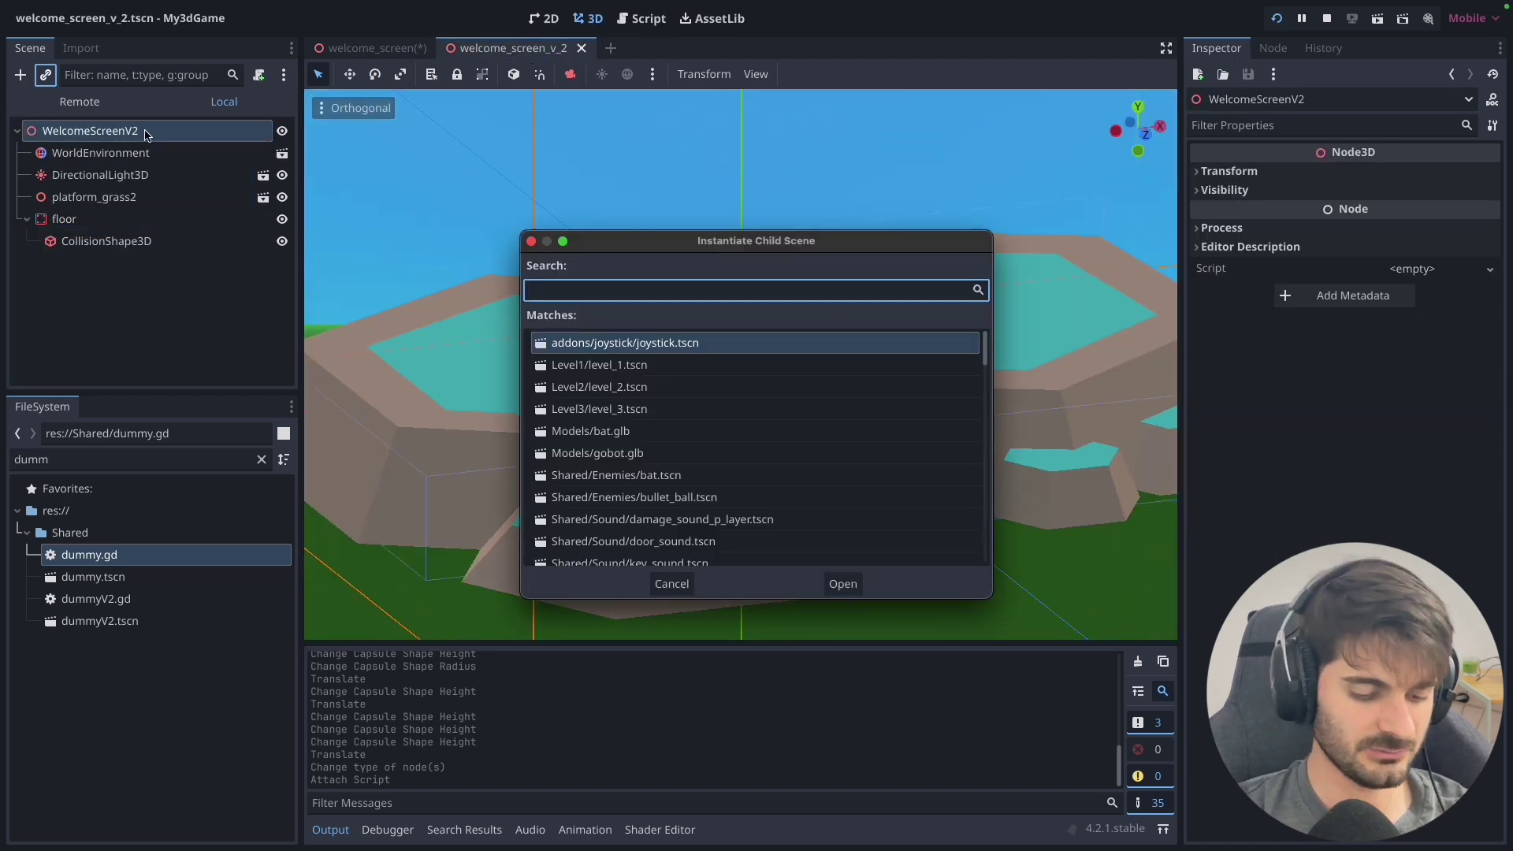
pyautogui.write('dumm')
pyautogui.press('Return')
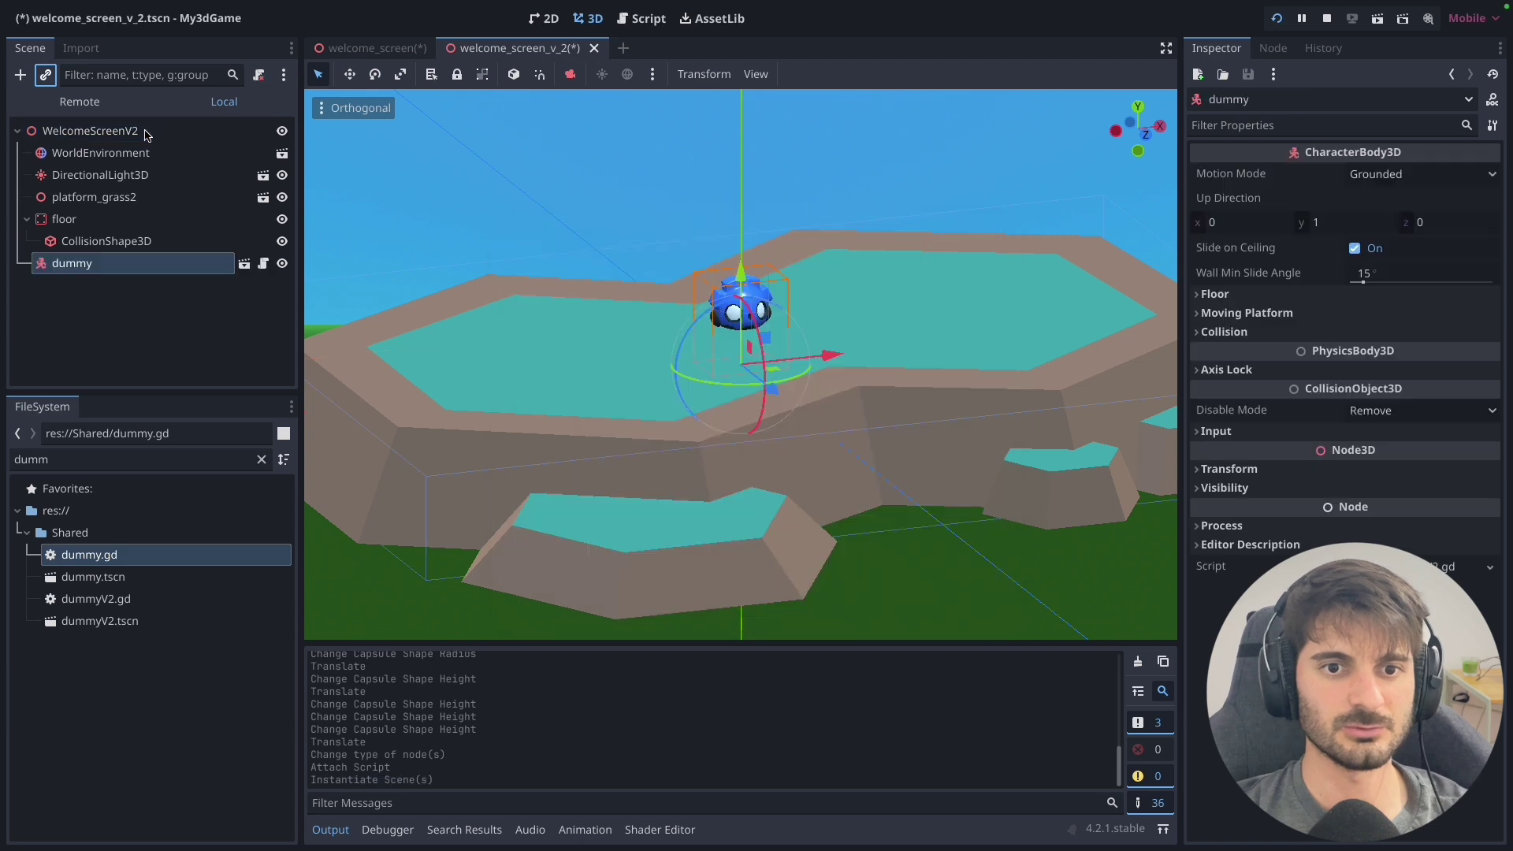
pyautogui.moveTo(753, 285); pyautogui.dragTo(744, 248)
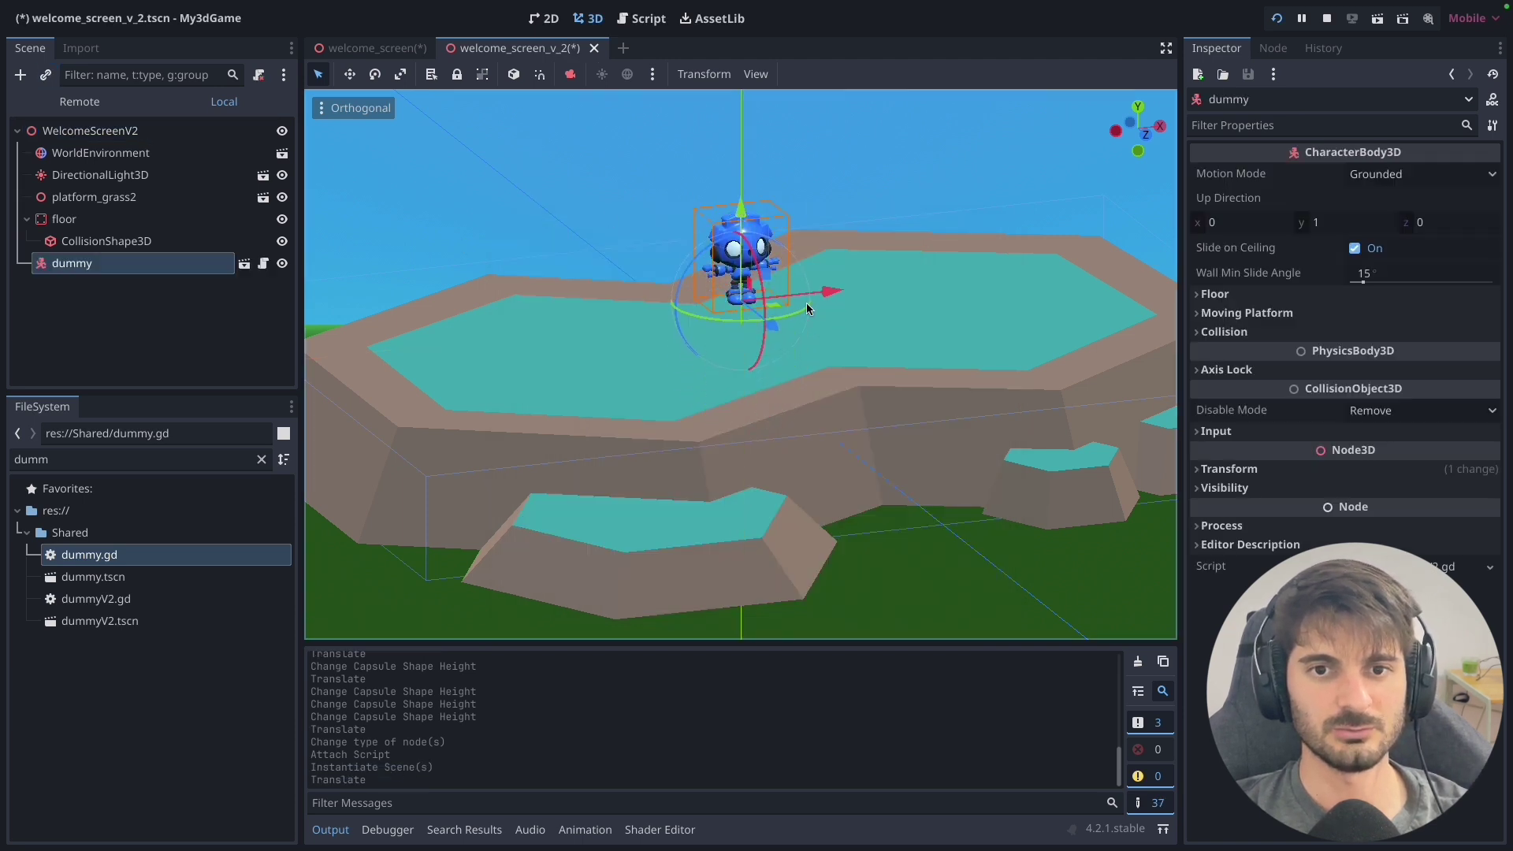
pyautogui.moveTo(807, 303); pyautogui.dragTo(942, 308)
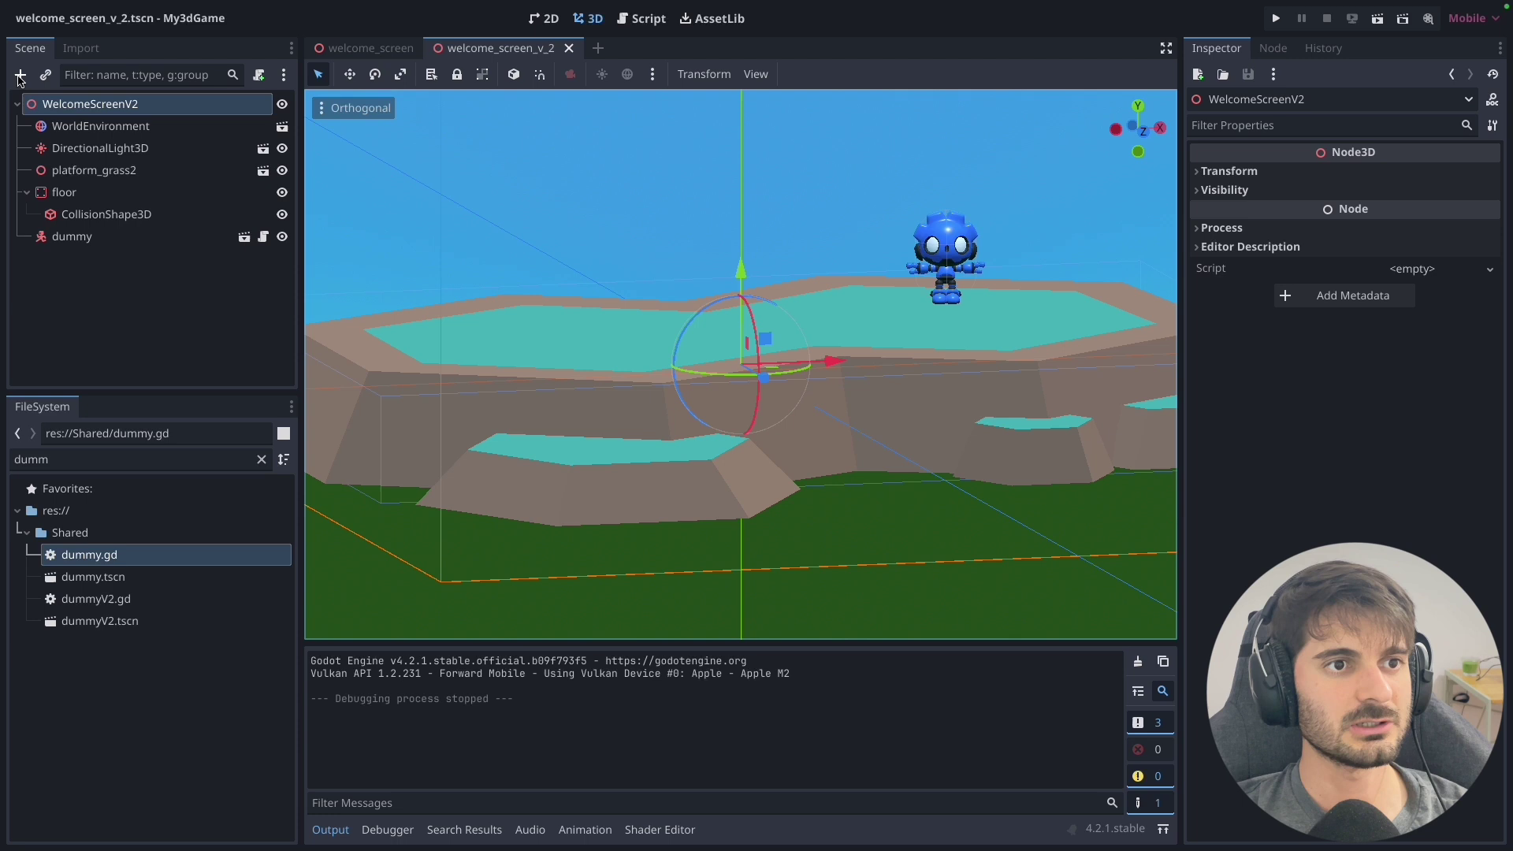
# - Add a Camera3D node and position it to frame the dummy
pyautogui.click(19, 74)
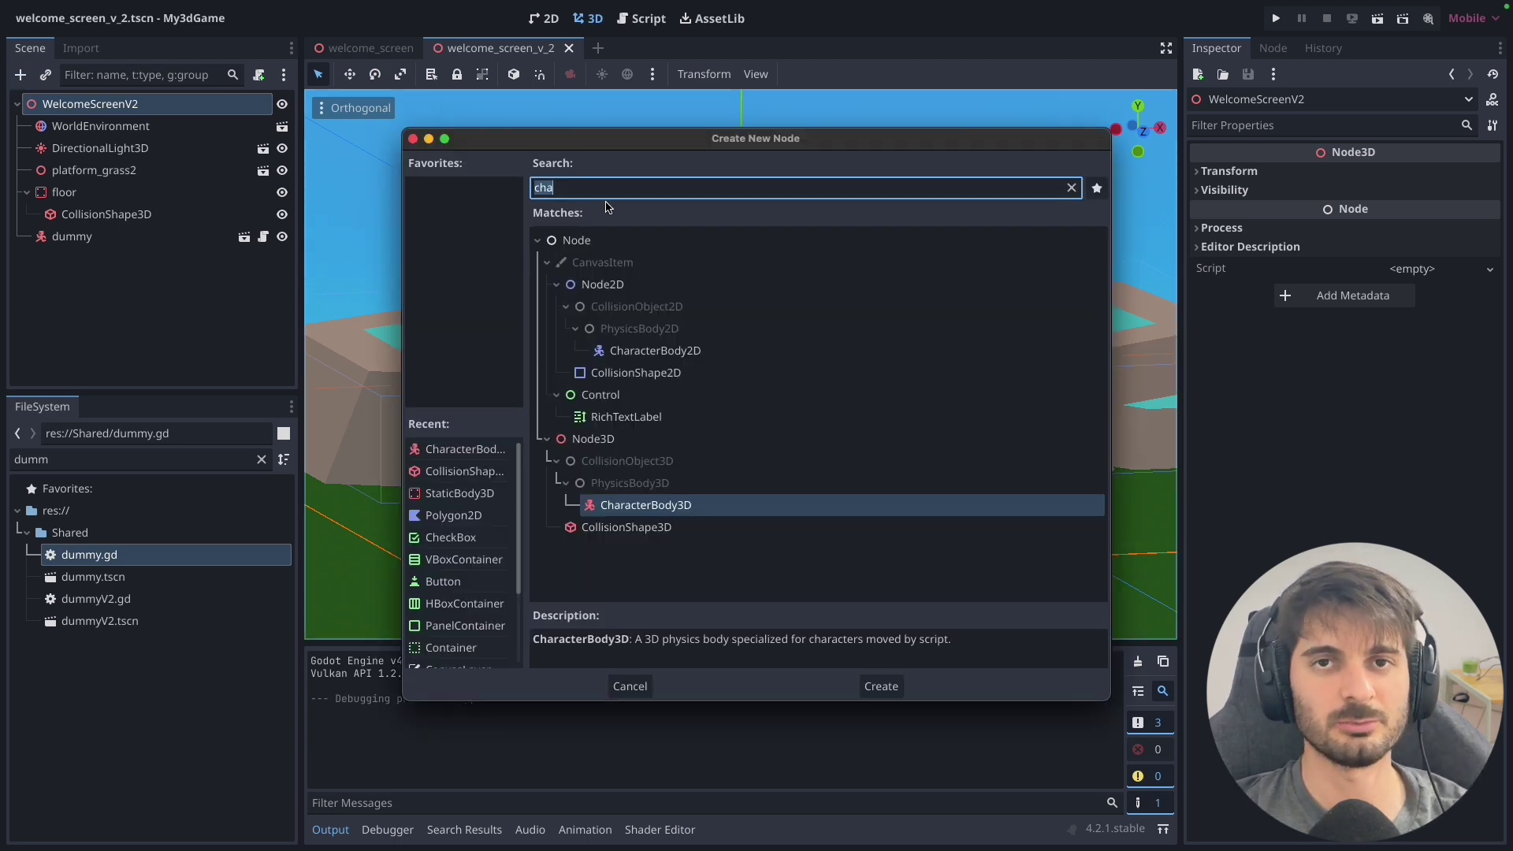
pyautogui.write('cam')
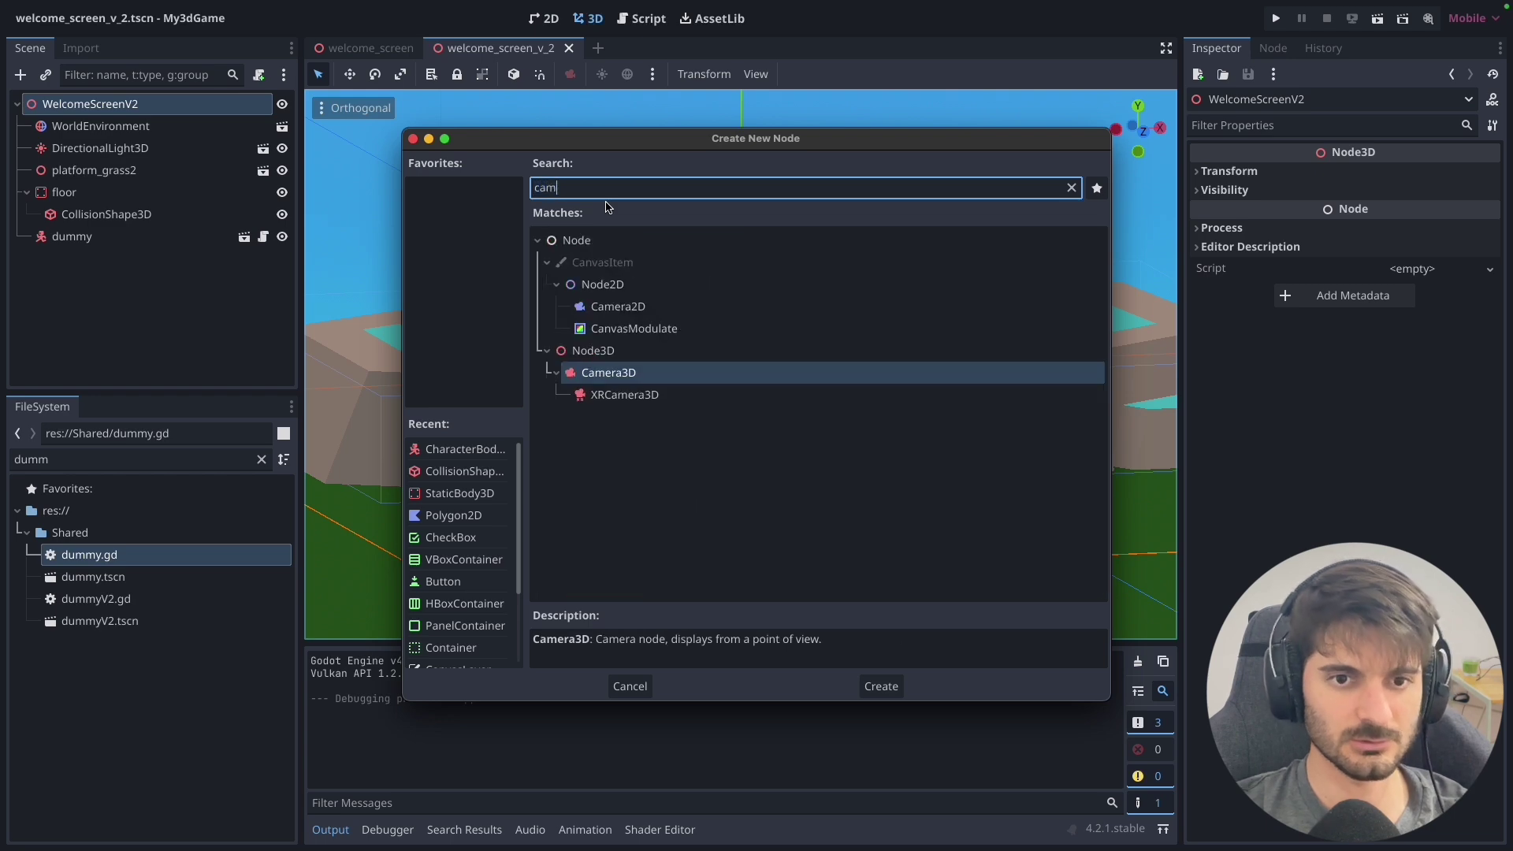
pyautogui.press('Return')
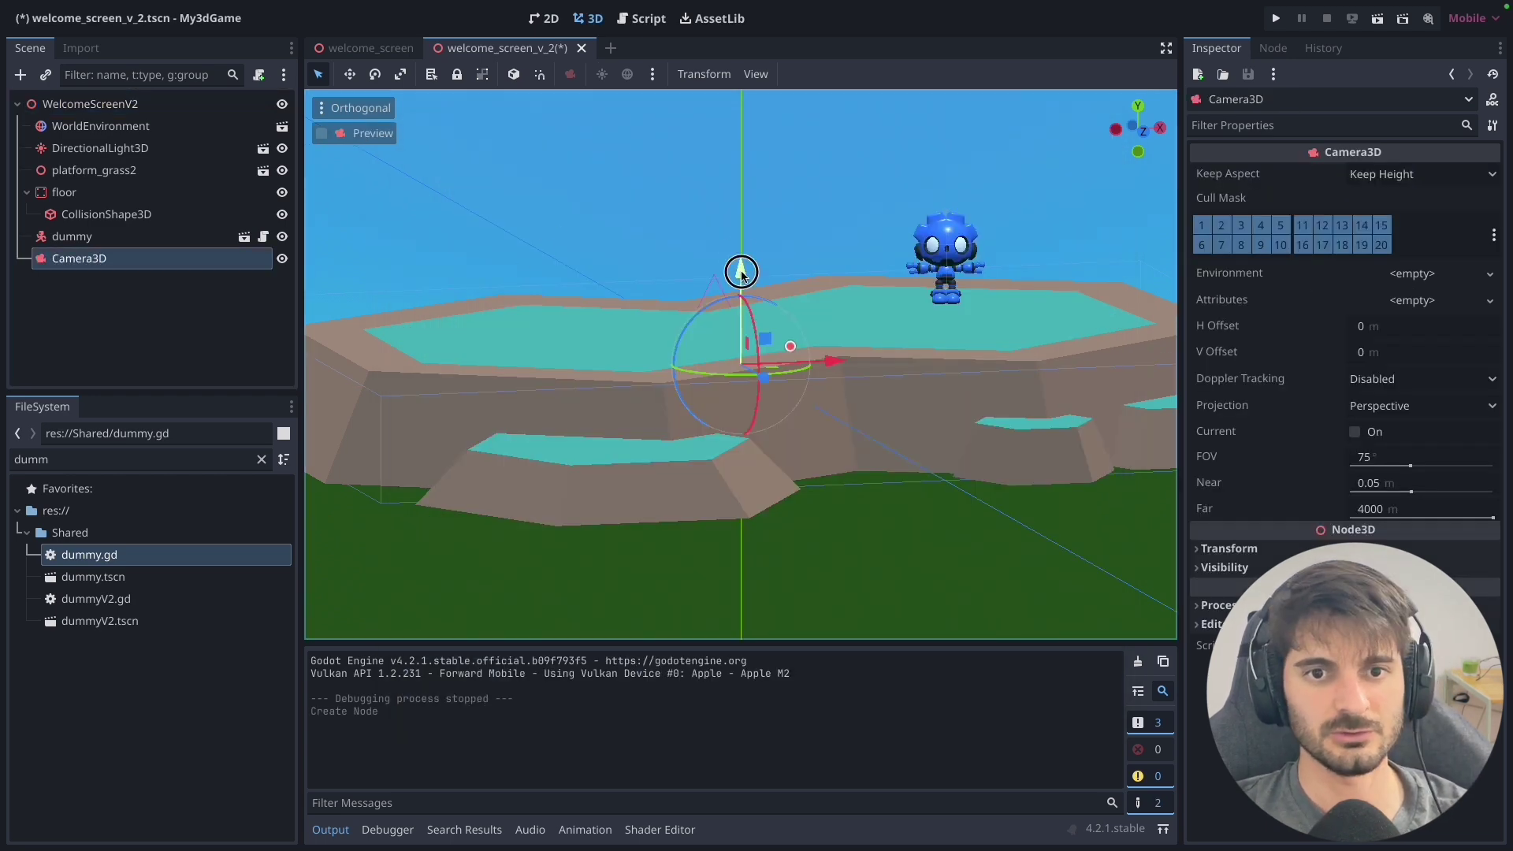
pyautogui.moveTo(736, 271); pyautogui.dragTo(726, 139)
pyautogui.moveTo(764, 247); pyautogui.dragTo(844, 460)
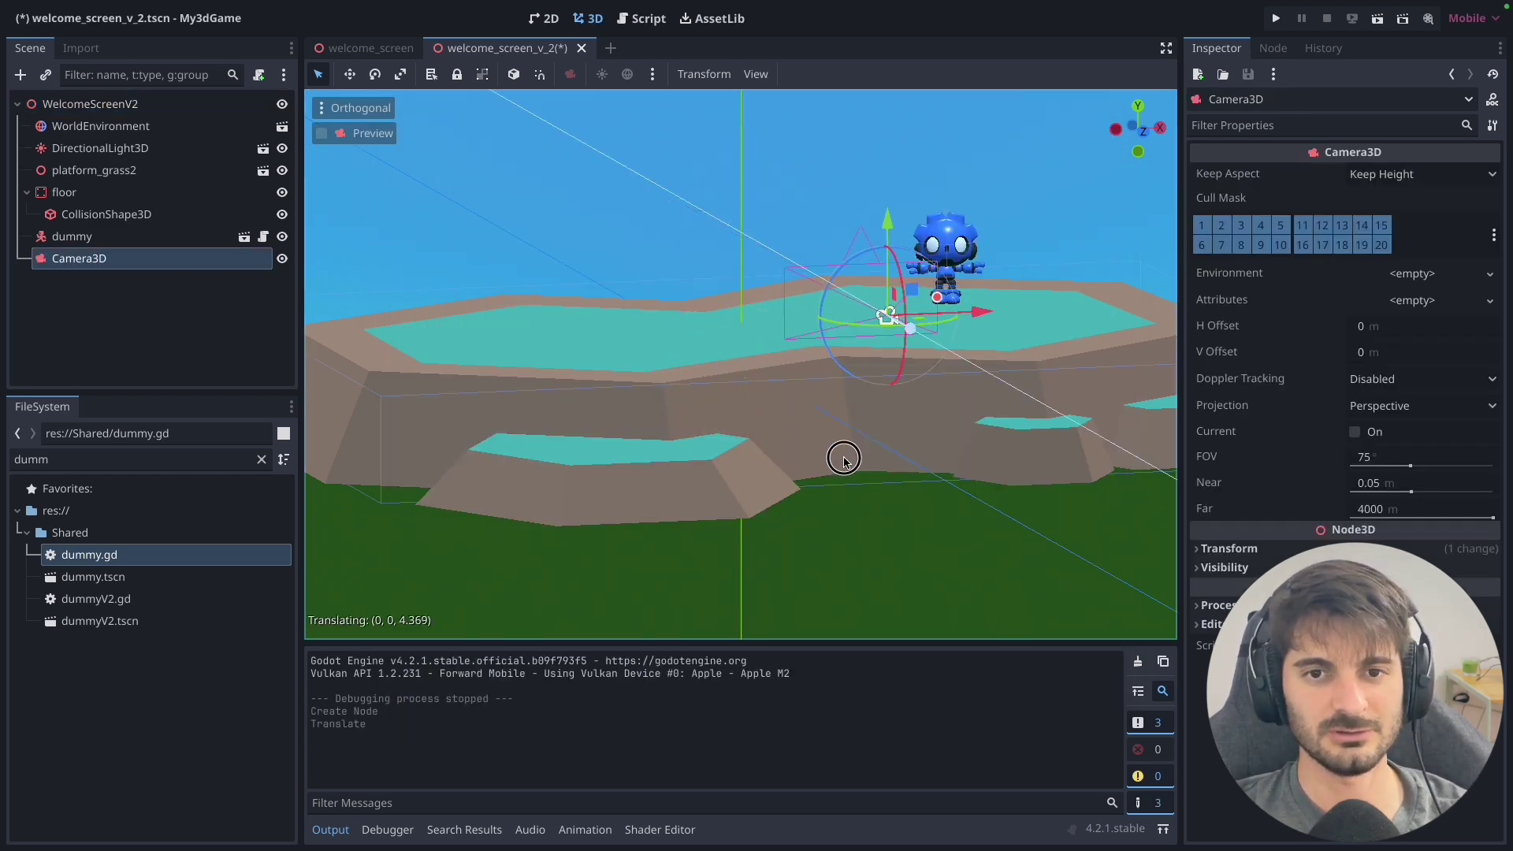
pyautogui.moveTo(844, 459); pyautogui.dragTo(877, 512, button='middle')
pyautogui.scroll(-2, 877, 512)
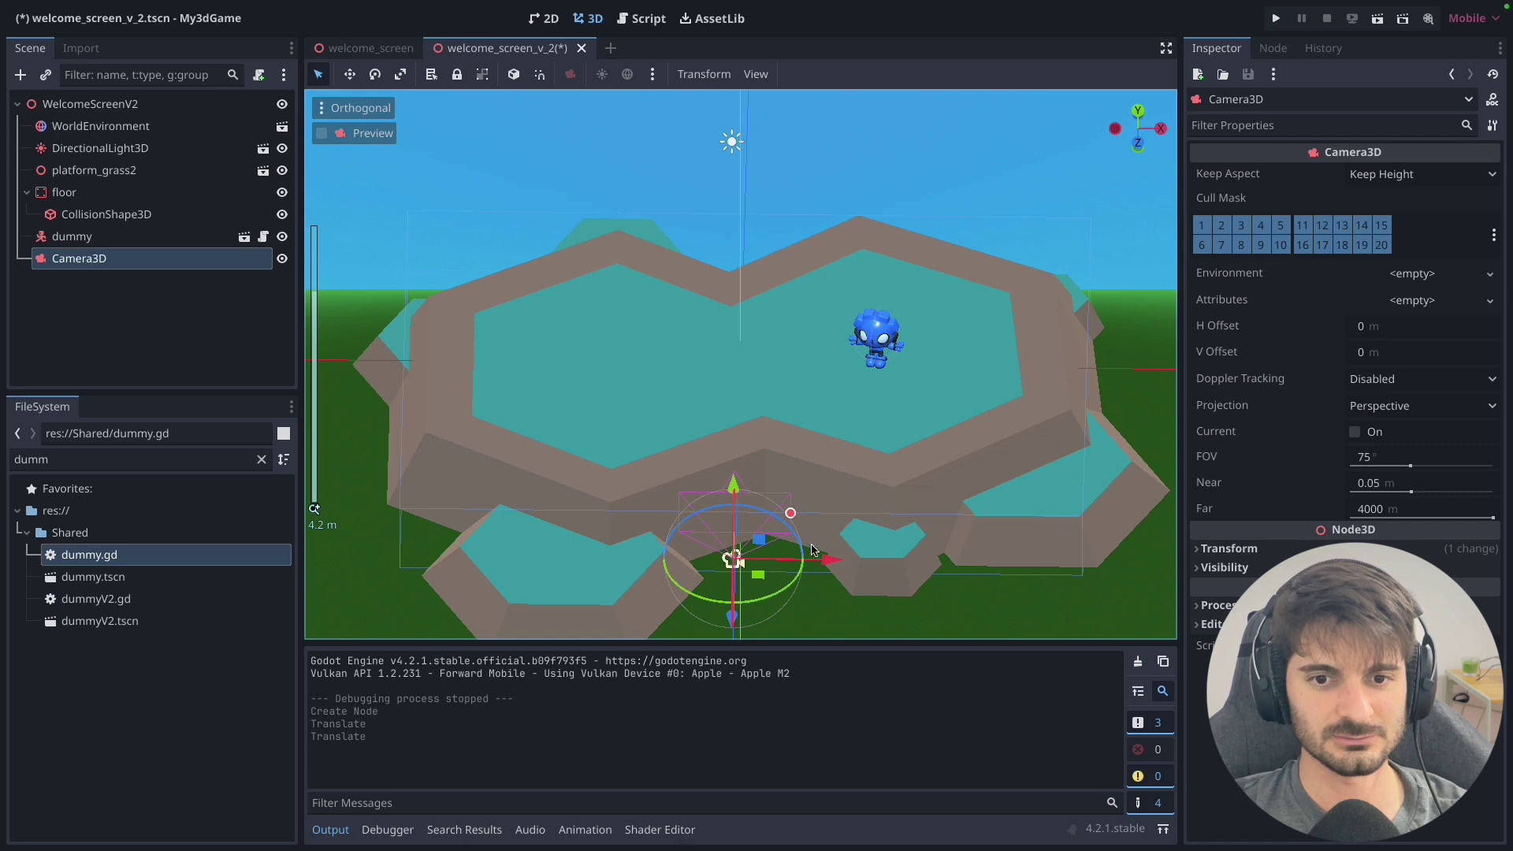
pyautogui.moveTo(752, 604); pyautogui.dragTo(678, 583)
pyautogui.moveTo(678, 583); pyautogui.dragTo(555, 195, button='middle')
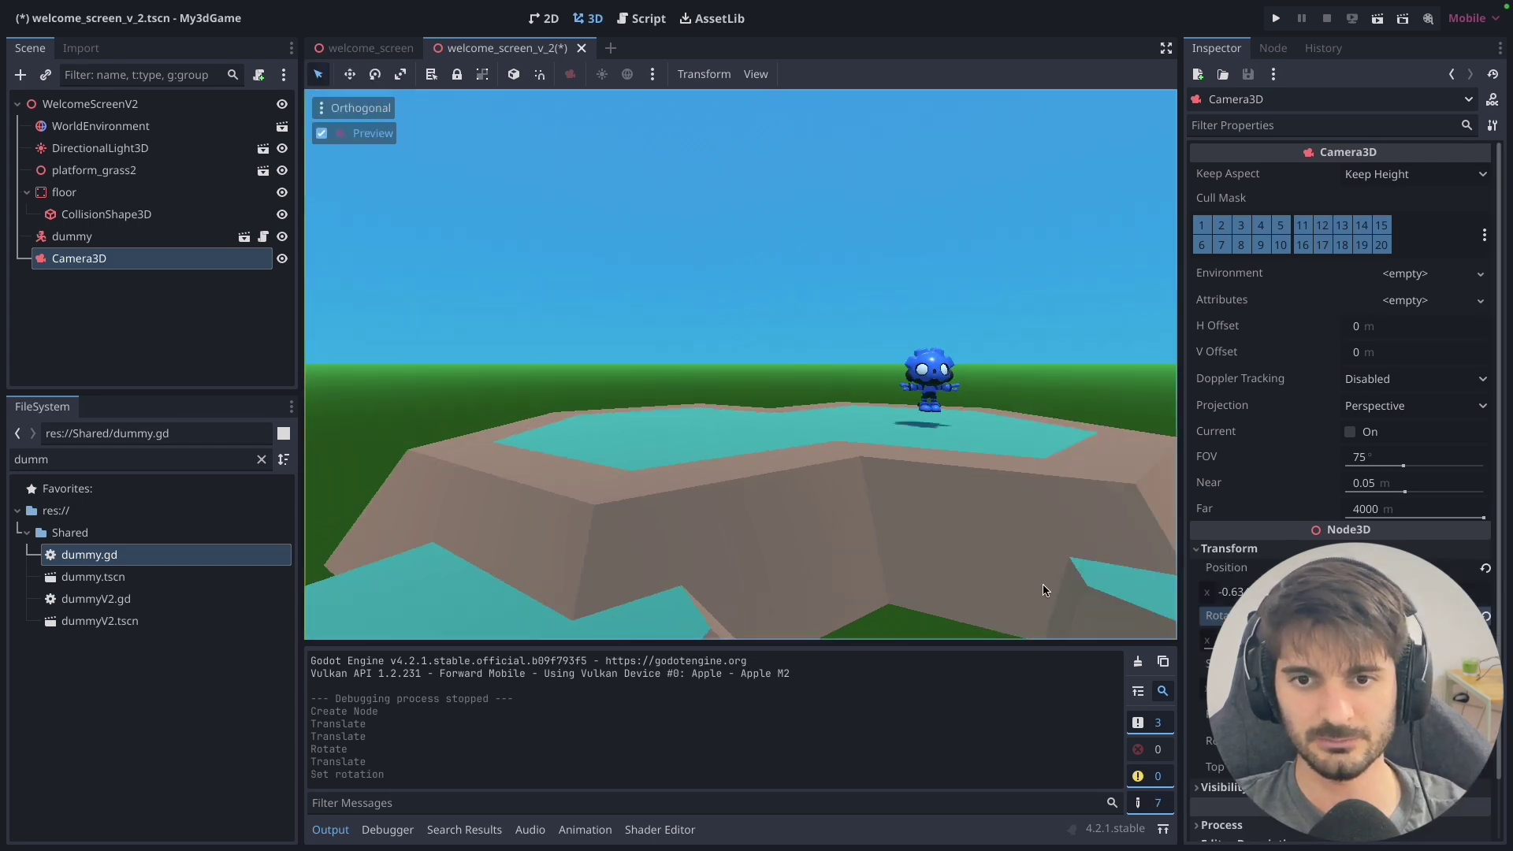
# - Set the camera's x position to 0 and FOV to 73, exit preview, and save
pyautogui.click(1485, 567)
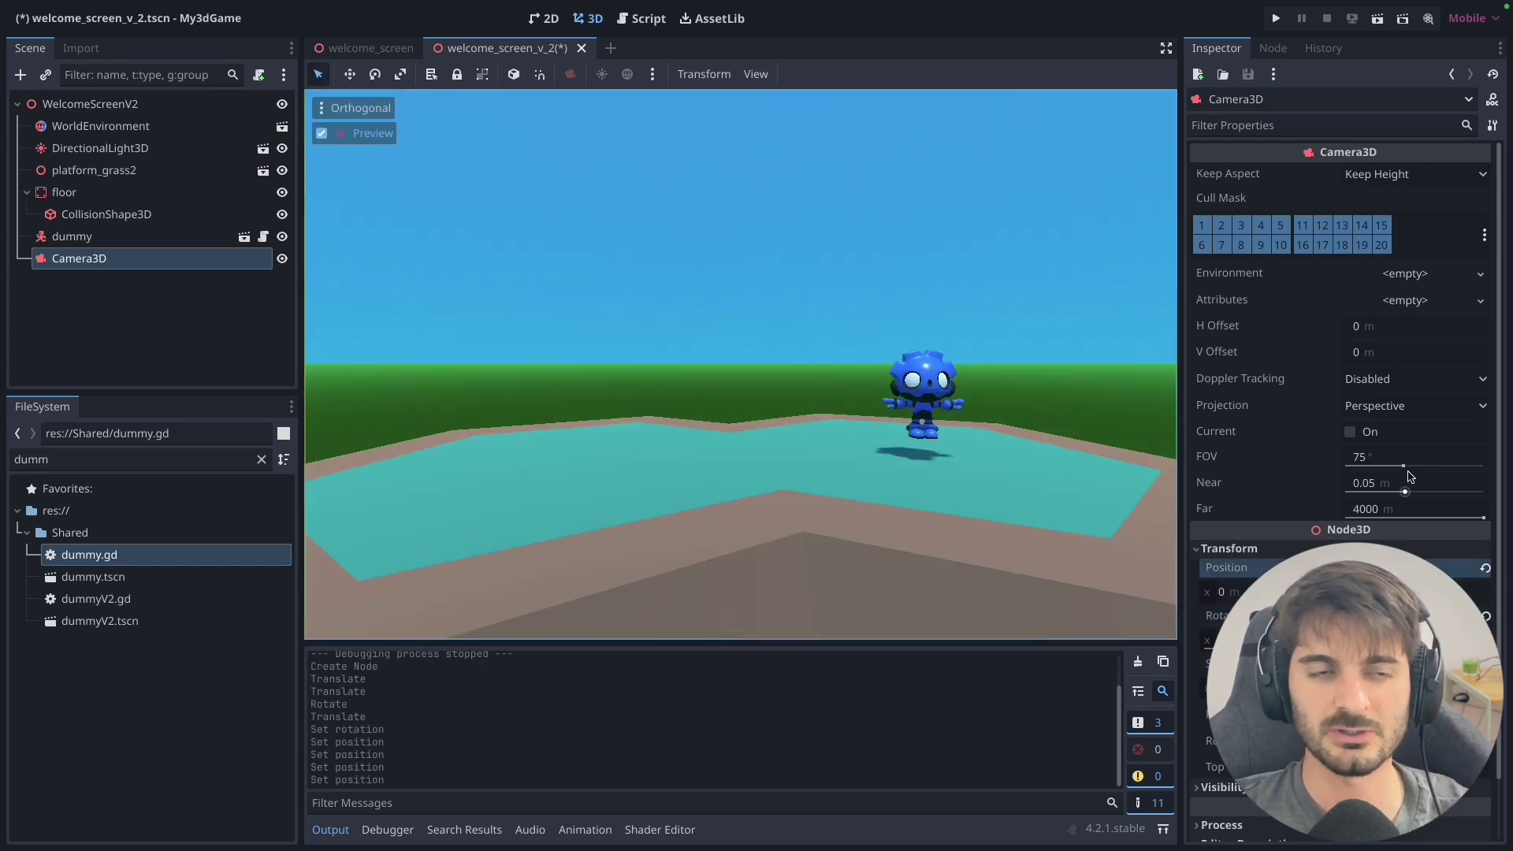
pyautogui.moveTo(1403, 465); pyautogui.dragTo(1401, 466)
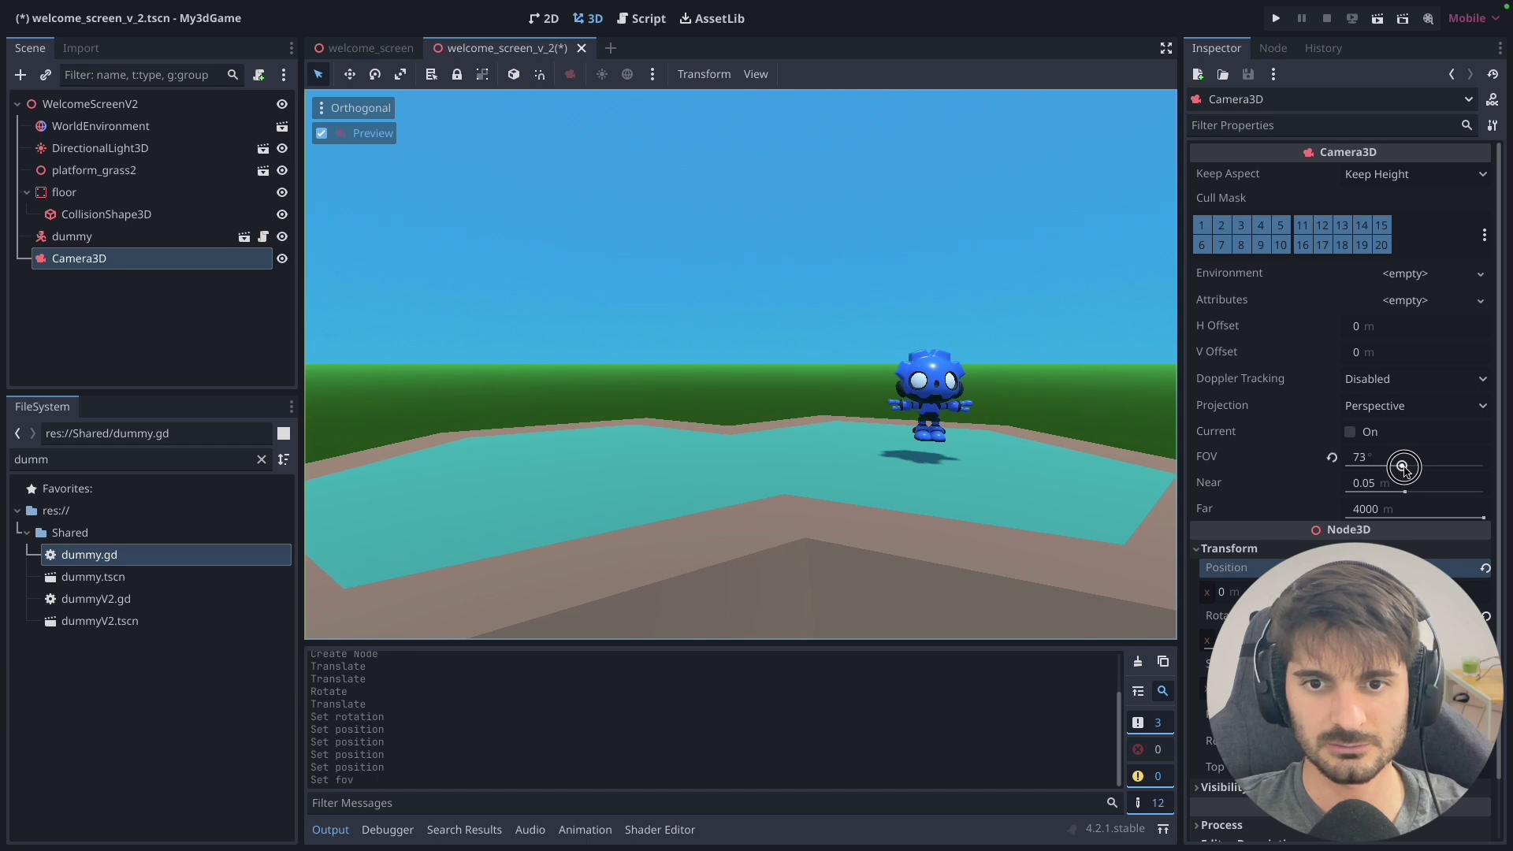
pyautogui.click(322, 134)
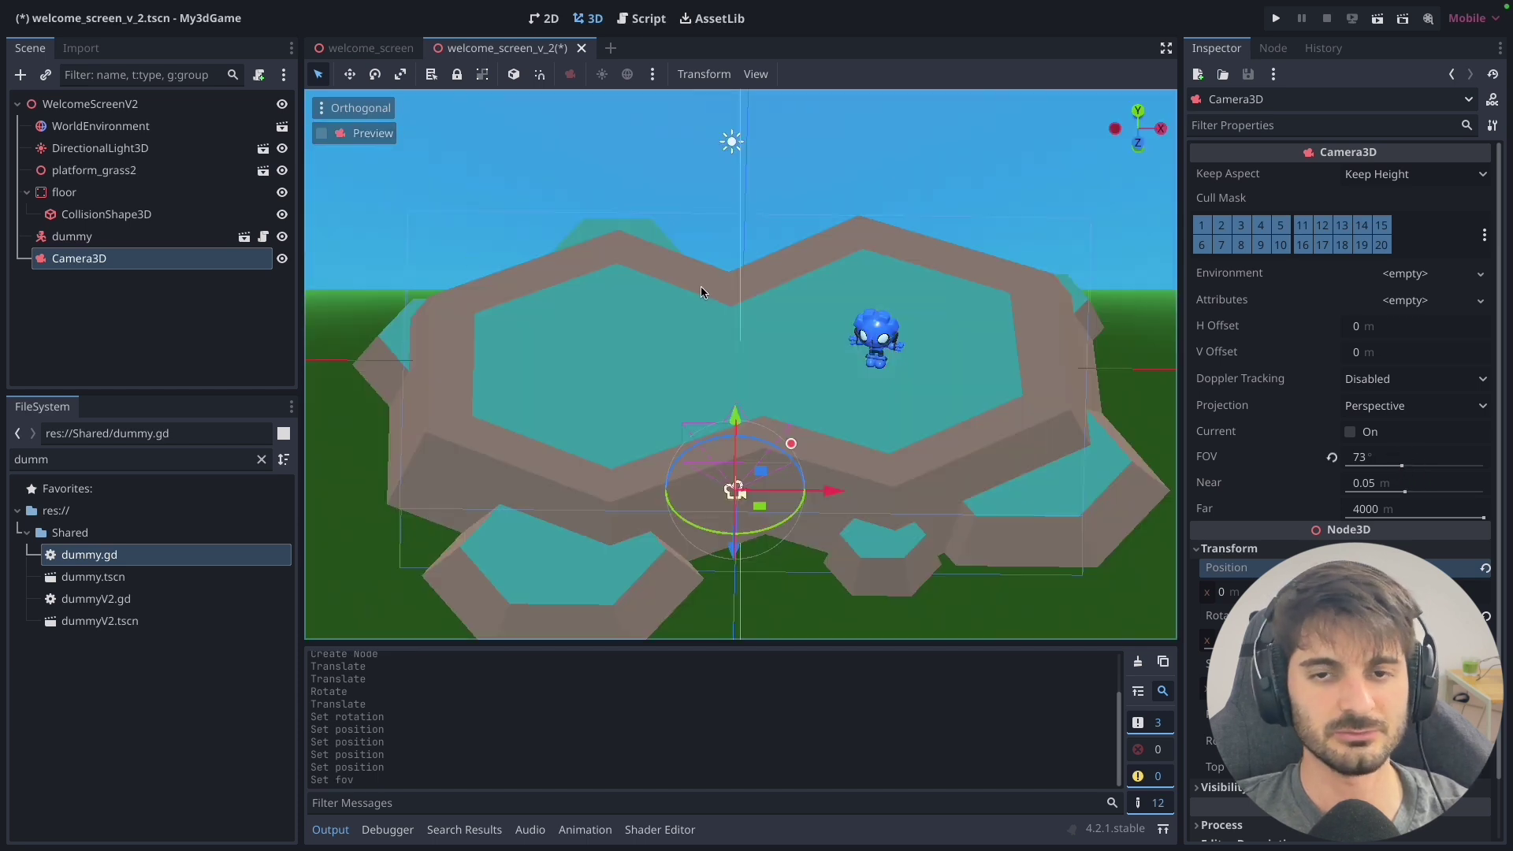
pyautogui.hotkey('ctrl', 's')
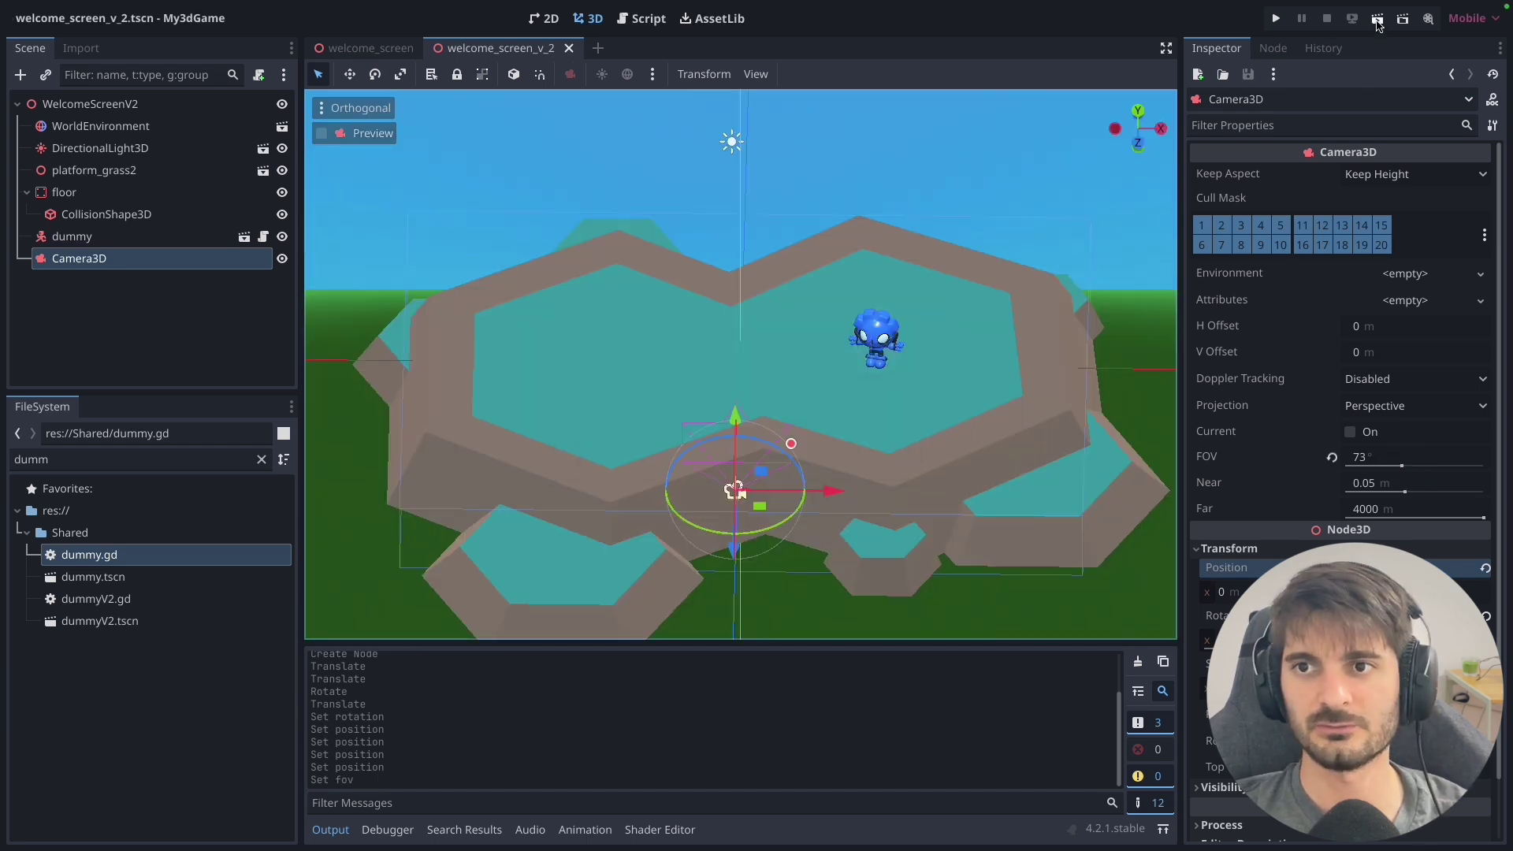
pyautogui.click(1377, 20)
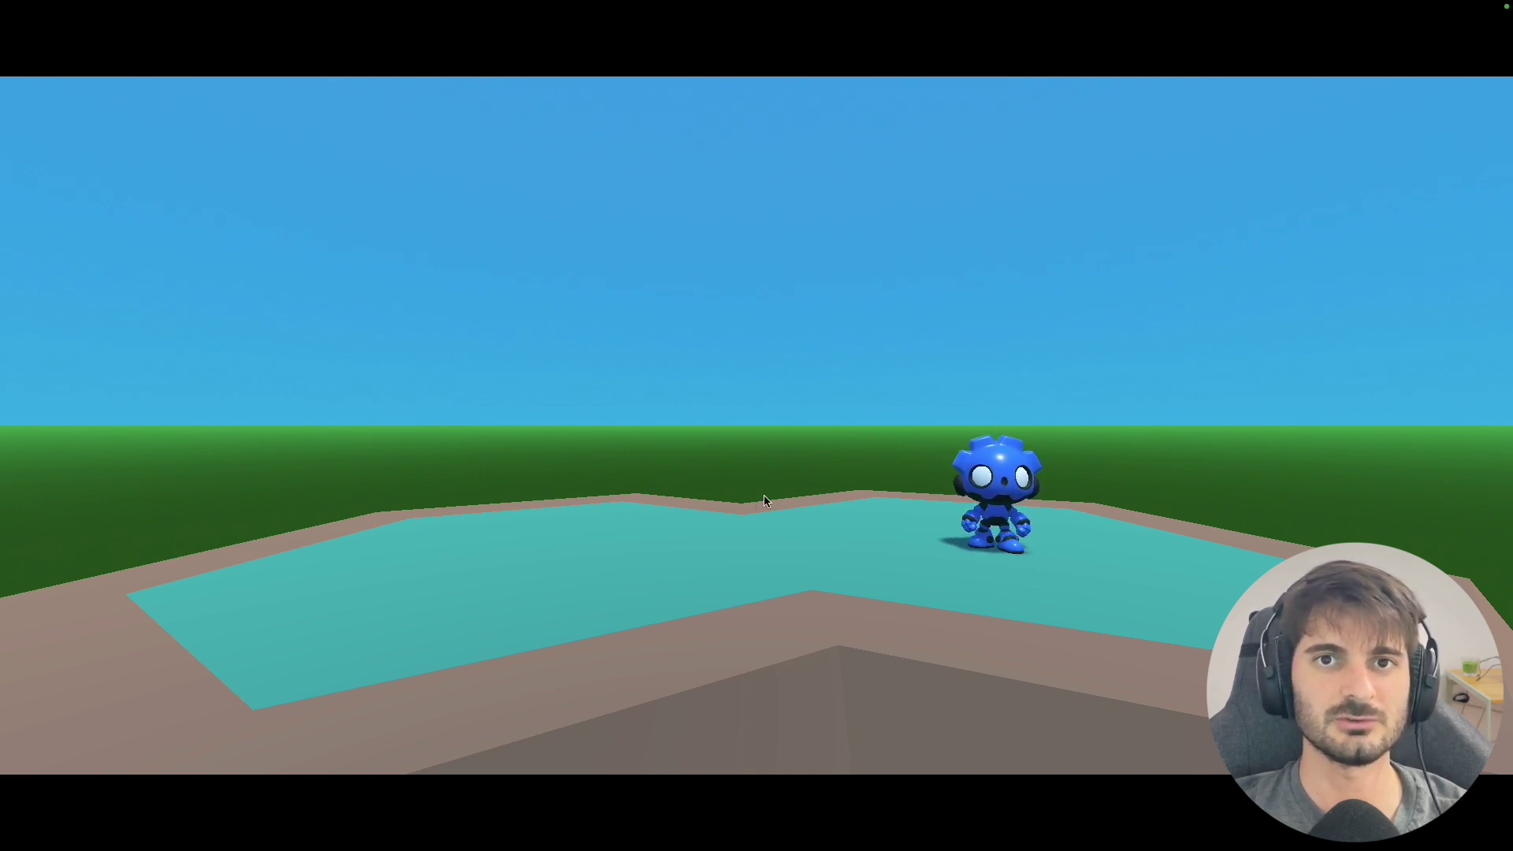
pyautogui.press('Escape')
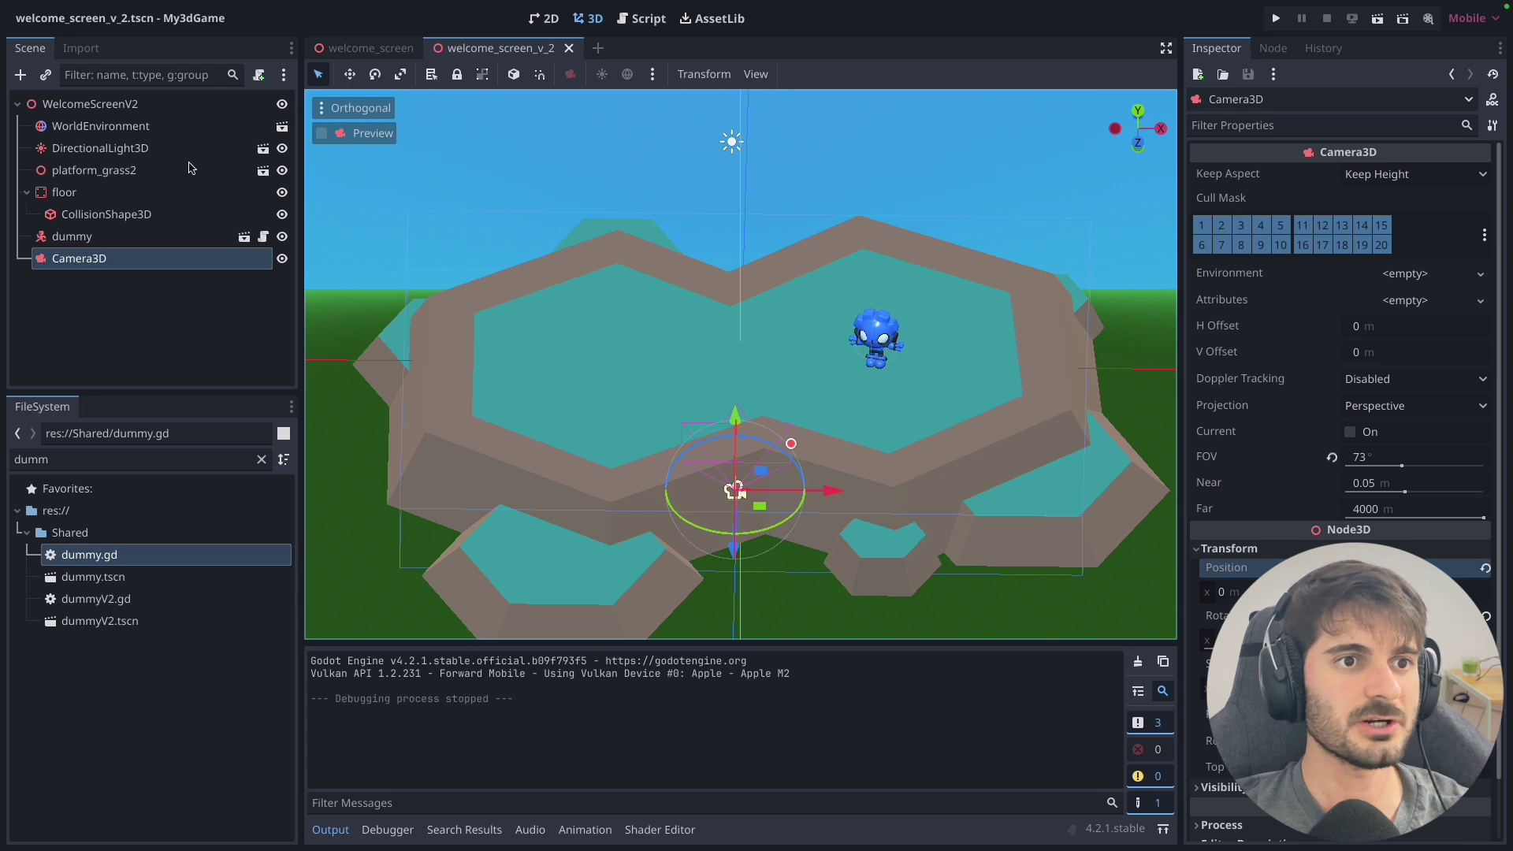
# - Add a CanvasLayer child to WelcomeScreenV2 and rename it MainMenu
pyautogui.click(118, 107)
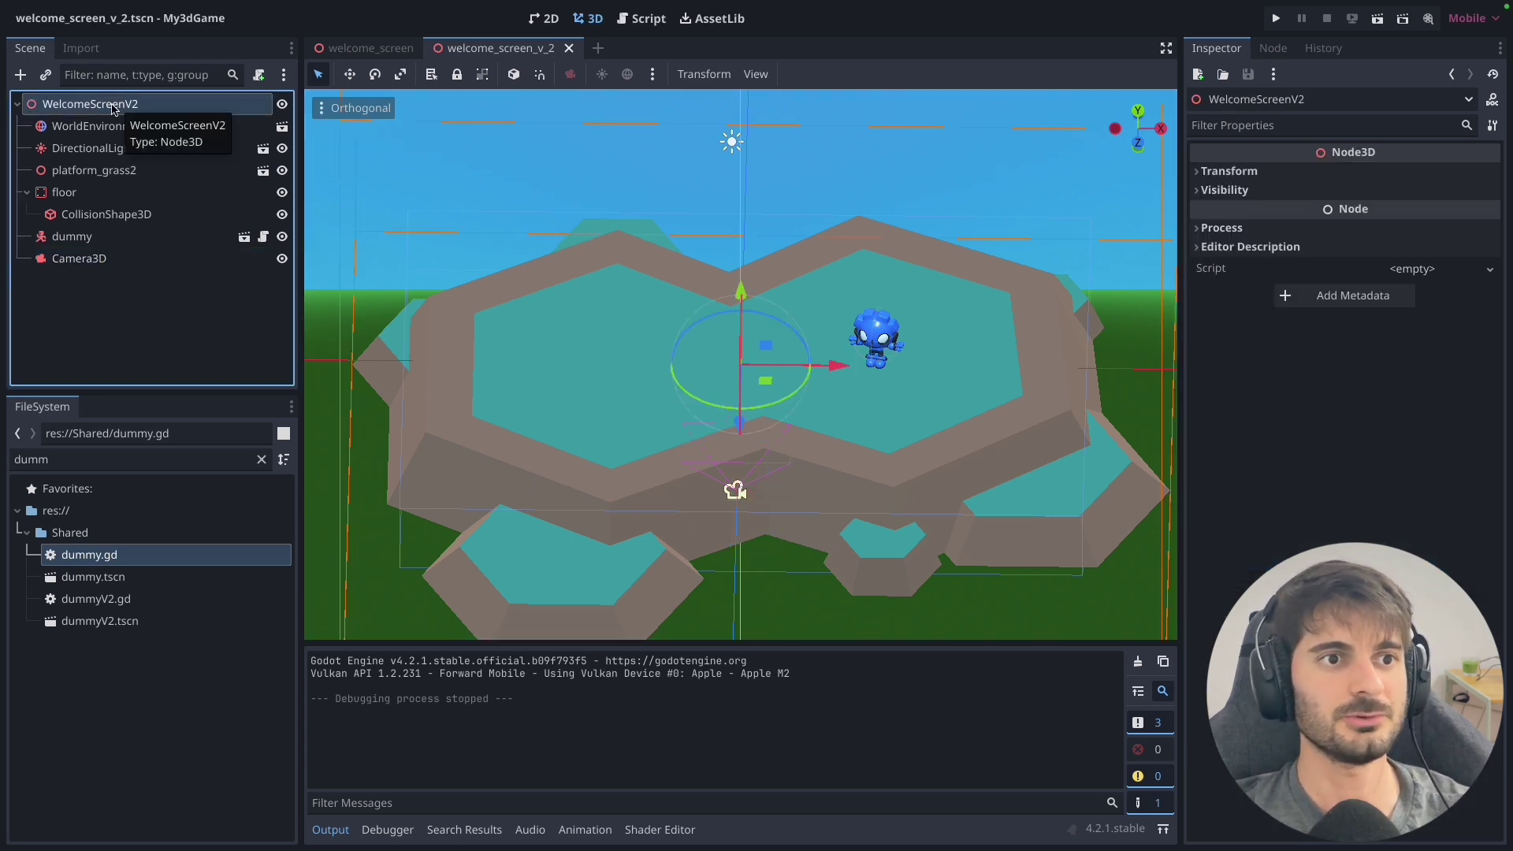
pyautogui.rightClick(120, 110)
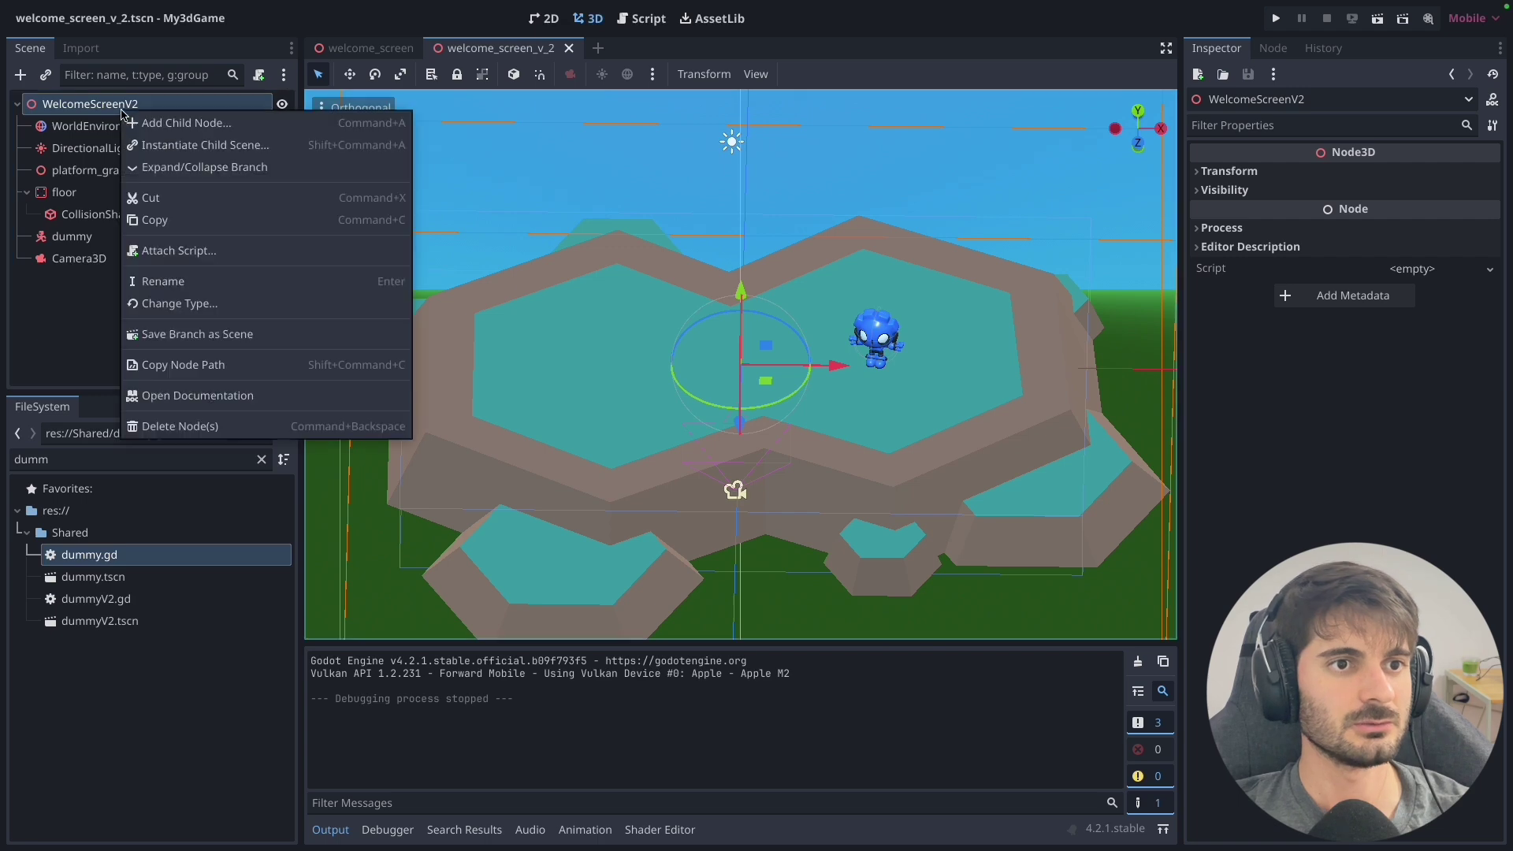
pyautogui.click(170, 128)
pyautogui.write('can')
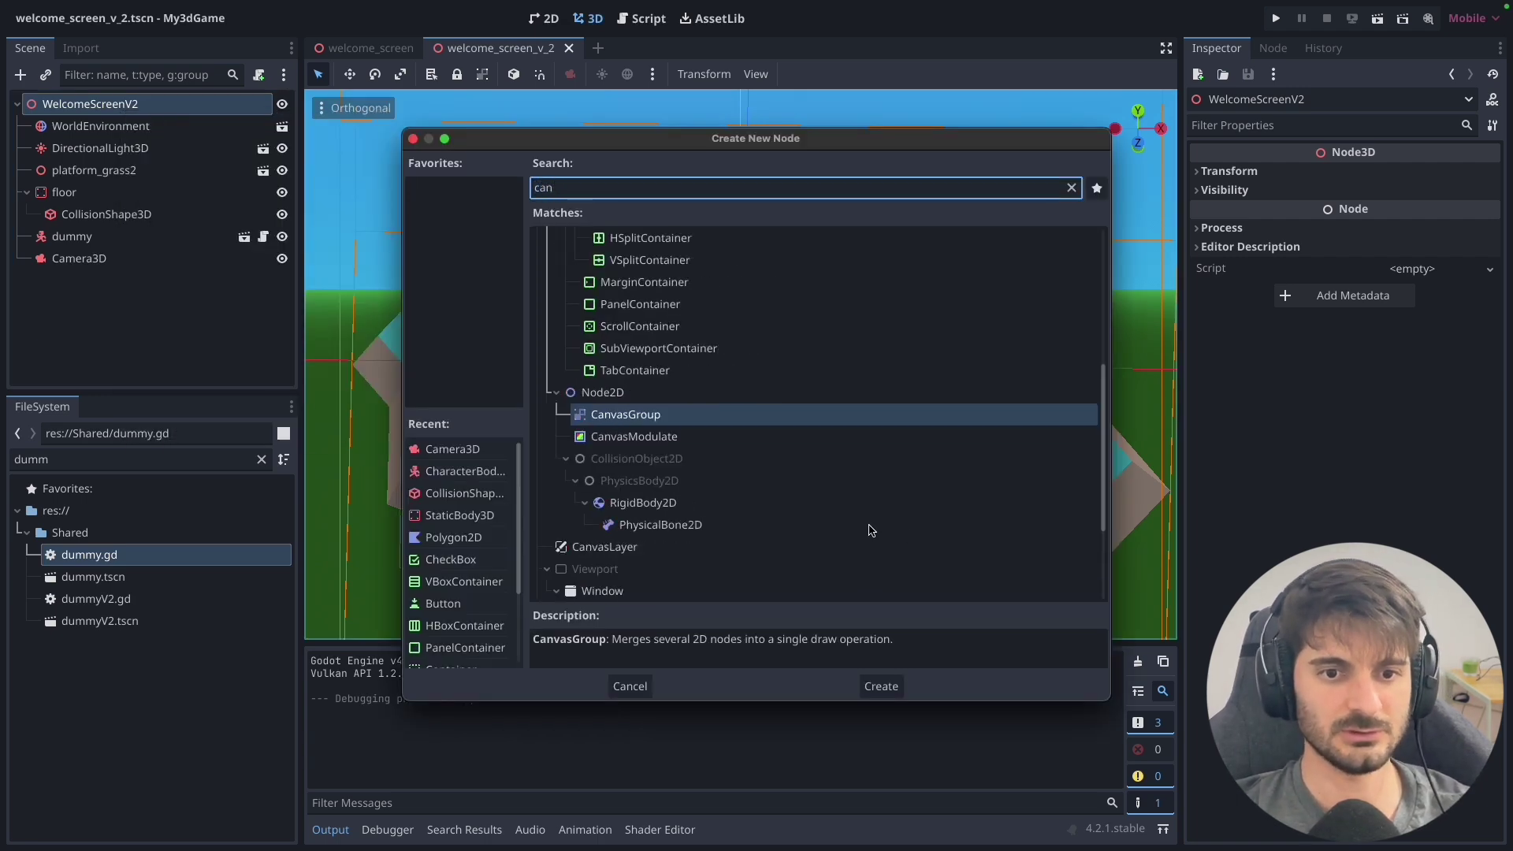
pyautogui.doubleClick(604, 547)
pyautogui.doubleClick(89, 282)
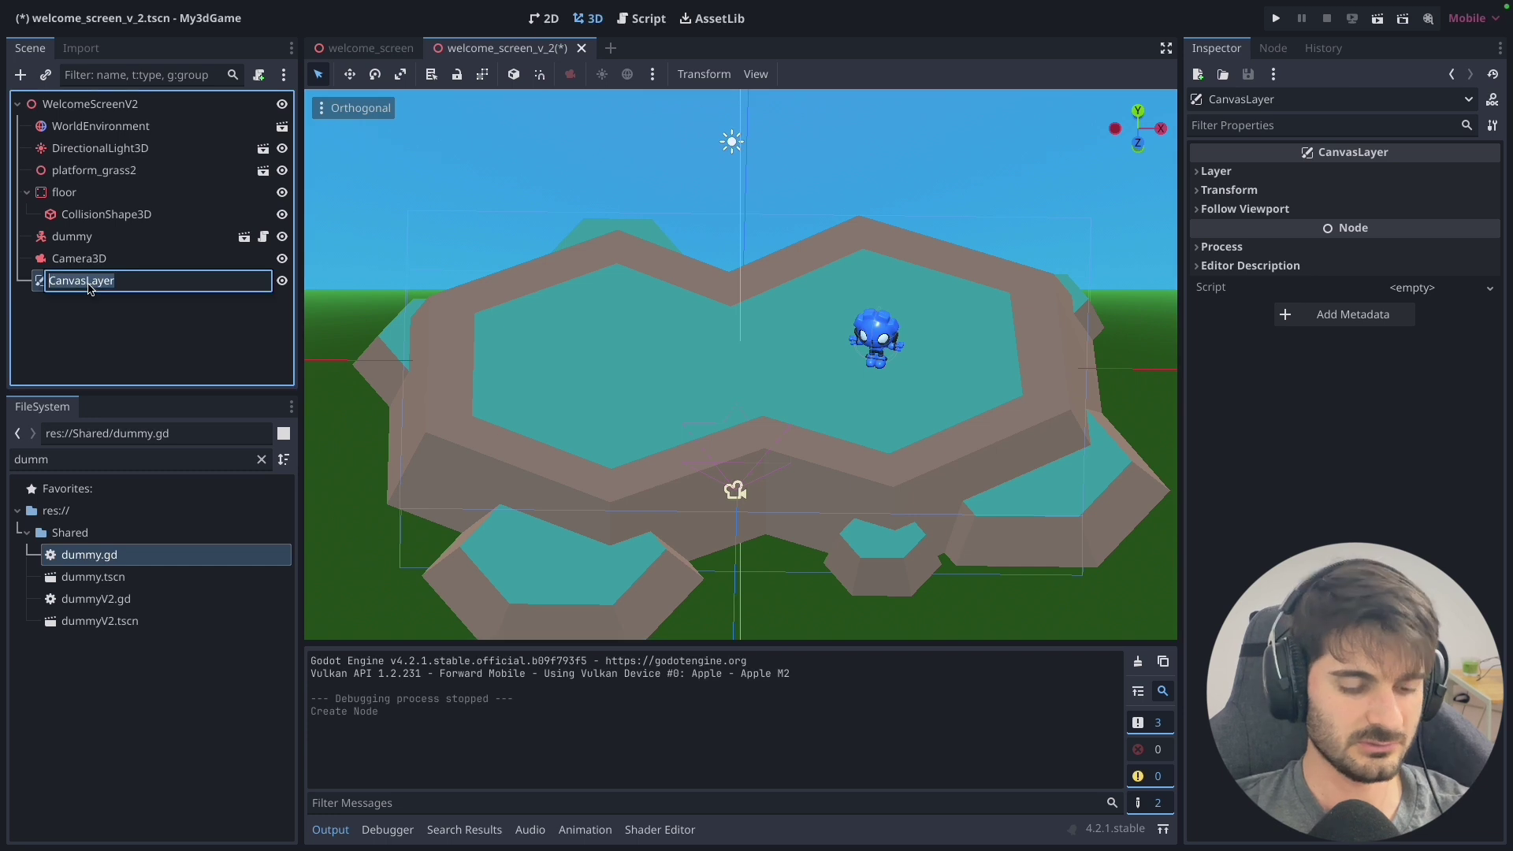
pyautogui.write('MainM')
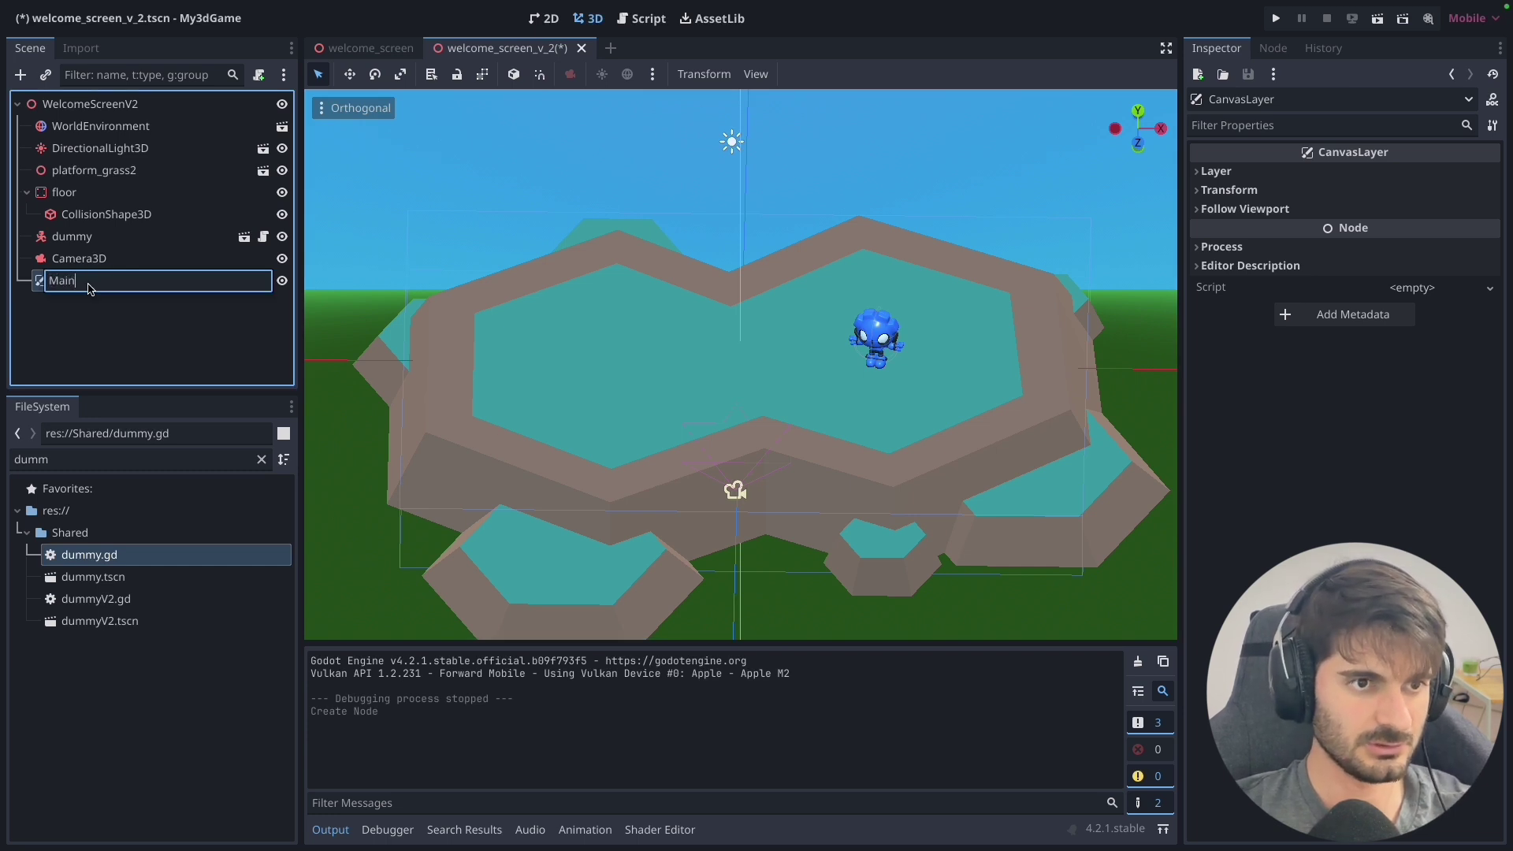
pyautogui.write('enu')
pyautogui.press('Return')
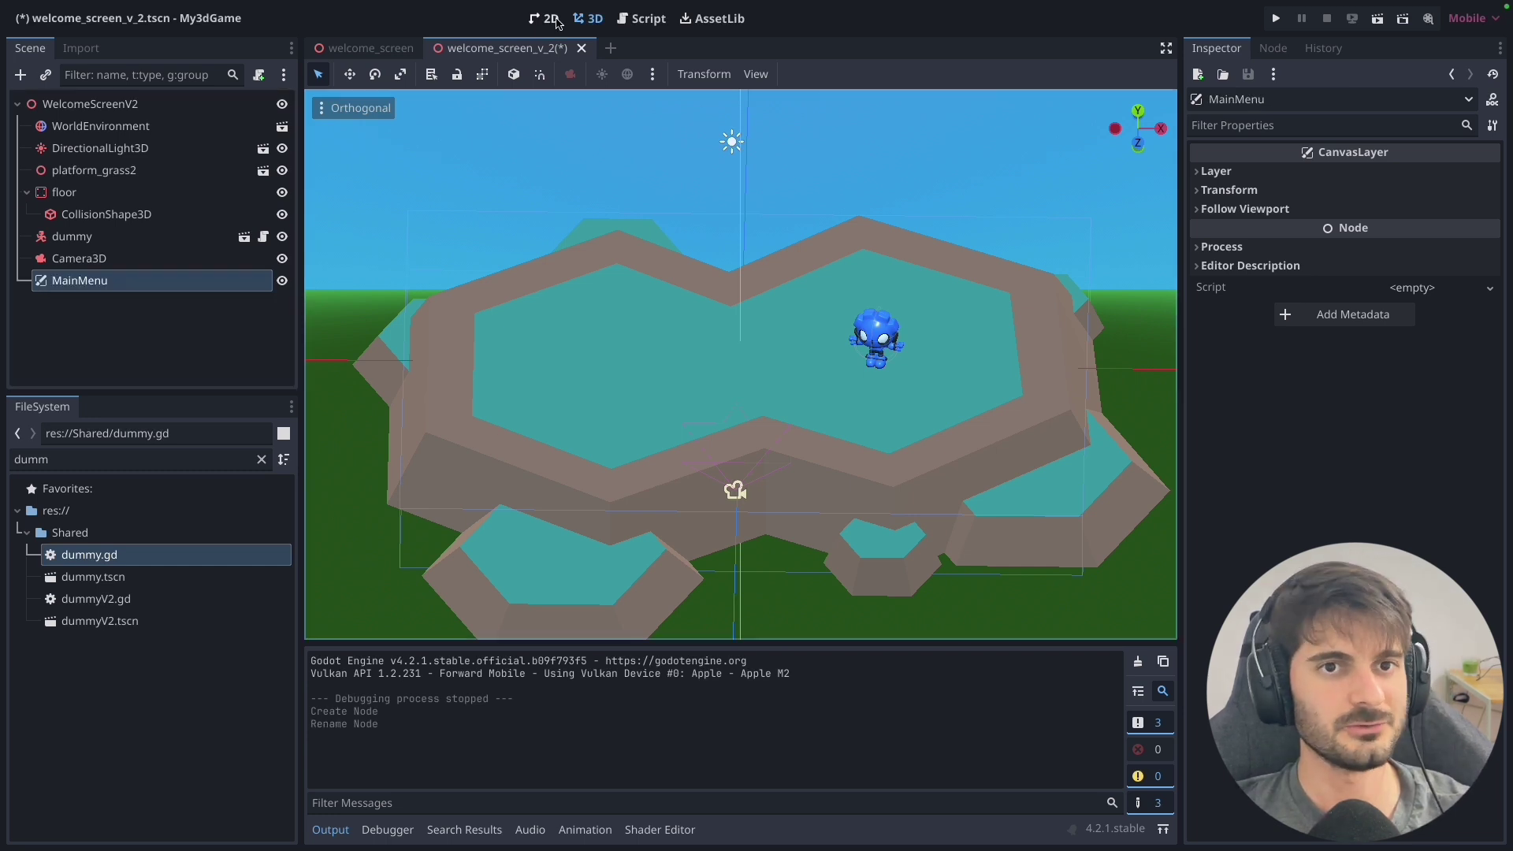
pyautogui.click(556, 22)
# - Add a TextureRect child under MainMenu and apply the Full Rect anchor preset
pyautogui.rightClick(180, 281)
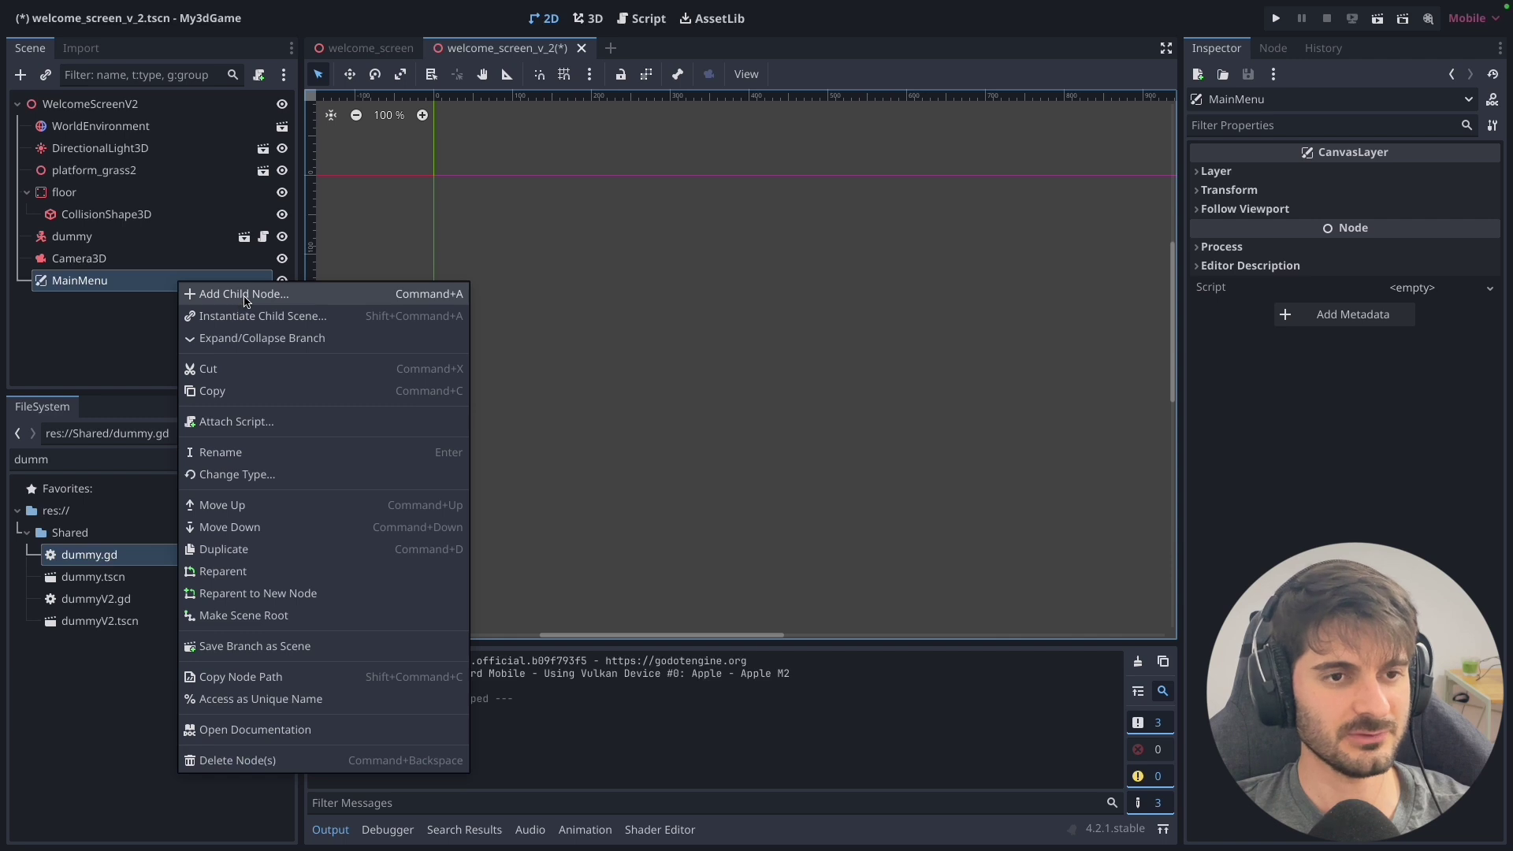
pyautogui.click(981, 254)
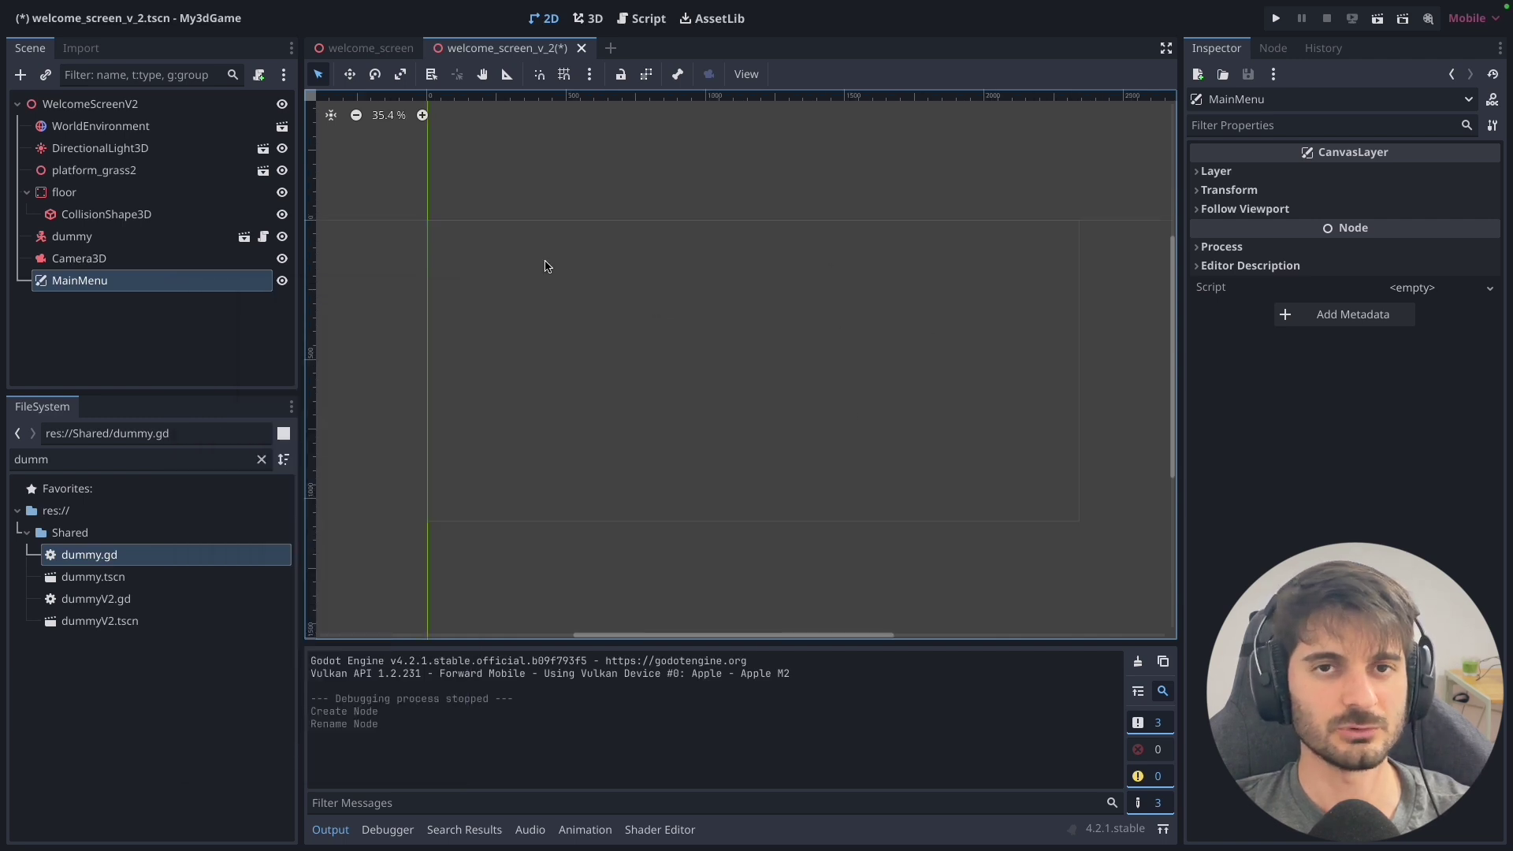
pyautogui.rightClick(76, 283)
pyautogui.click(118, 295)
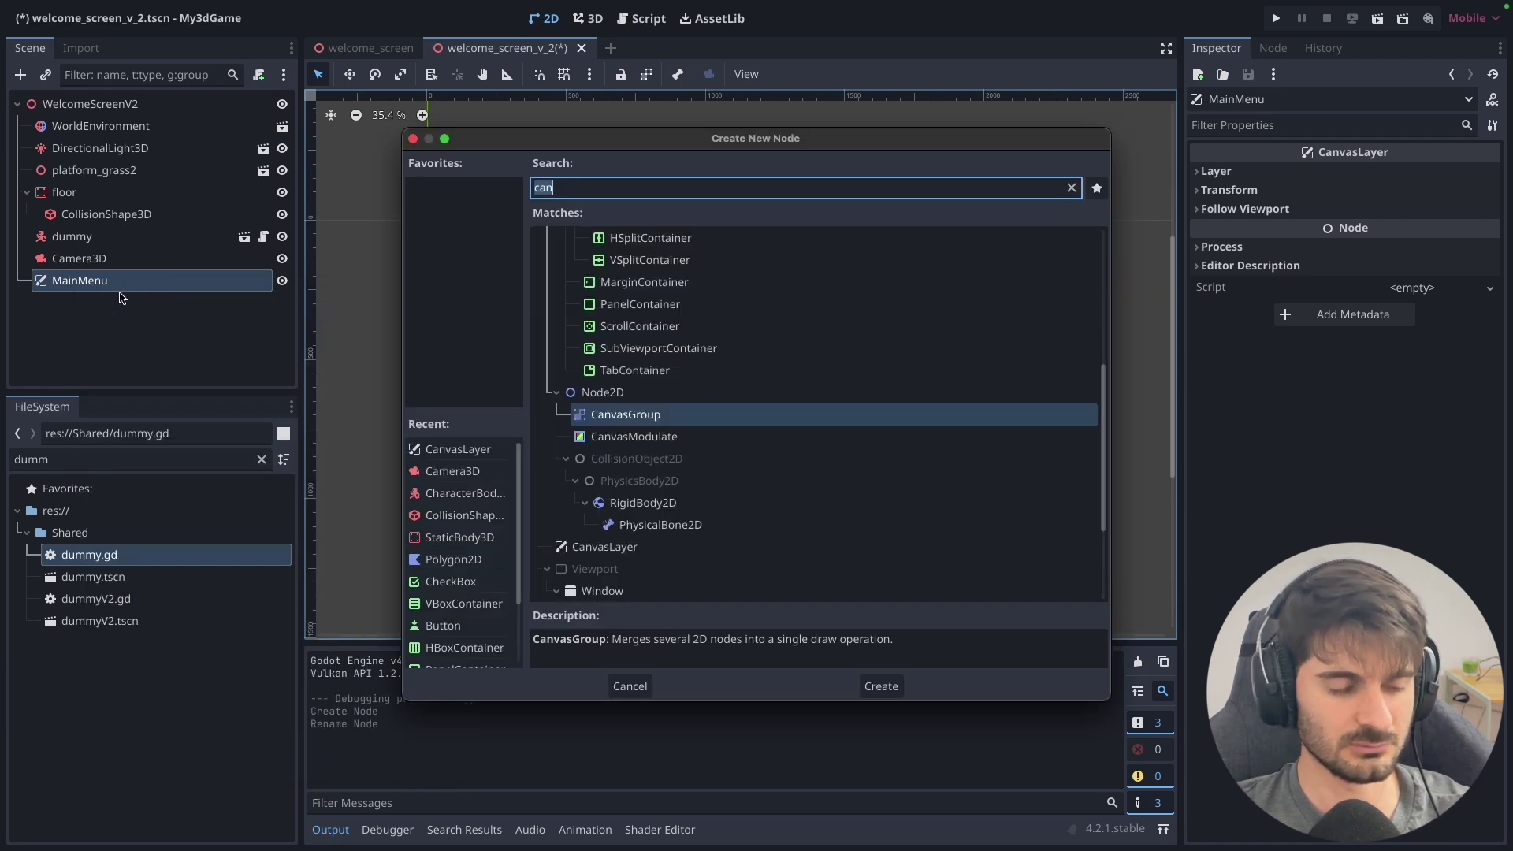
pyautogui.write('te')
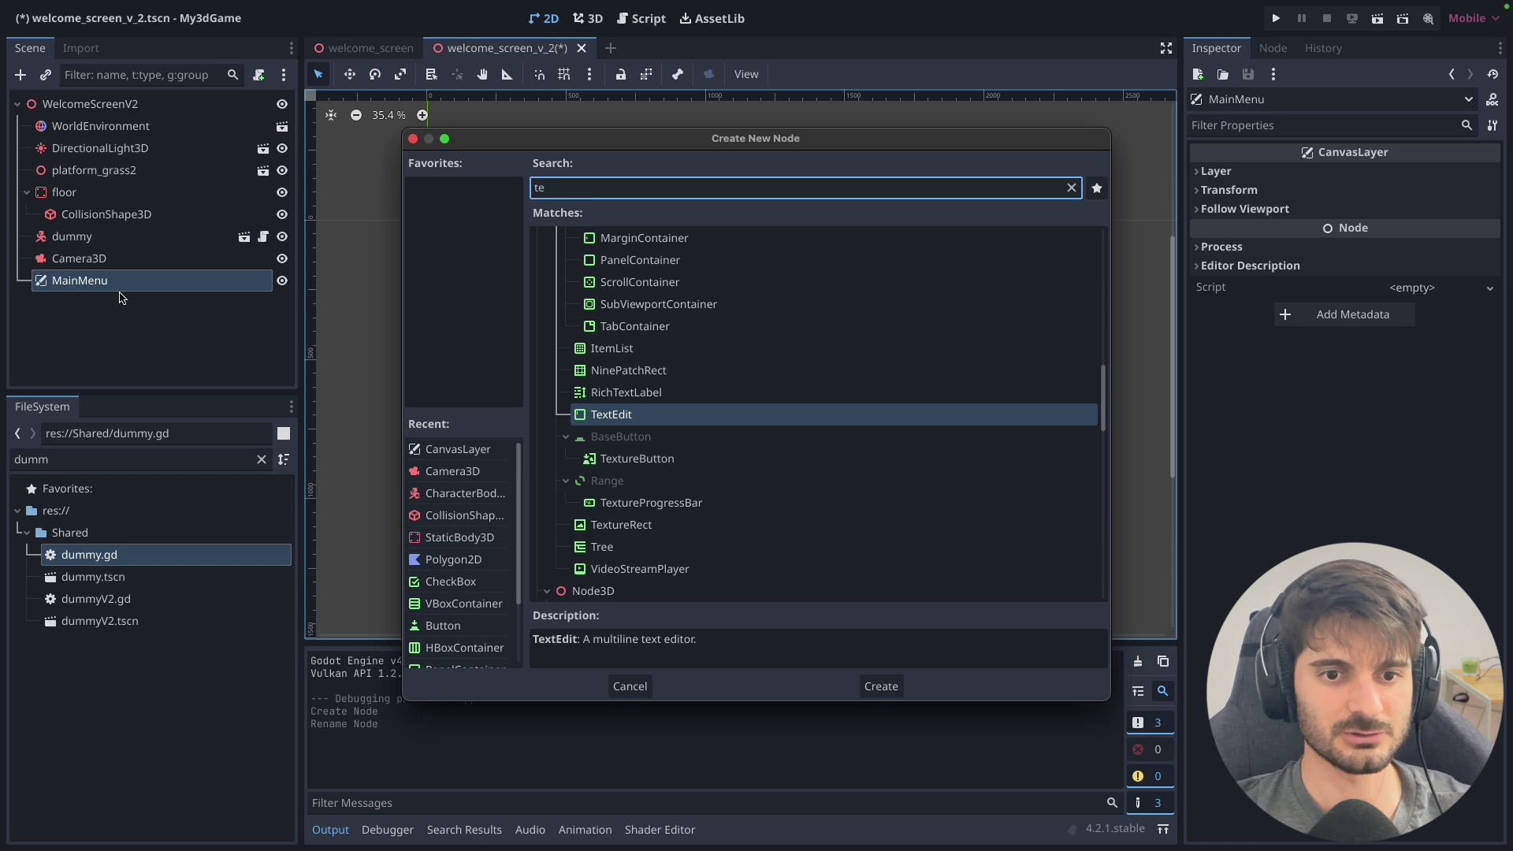
pyautogui.write('xt')
pyautogui.press('Return')
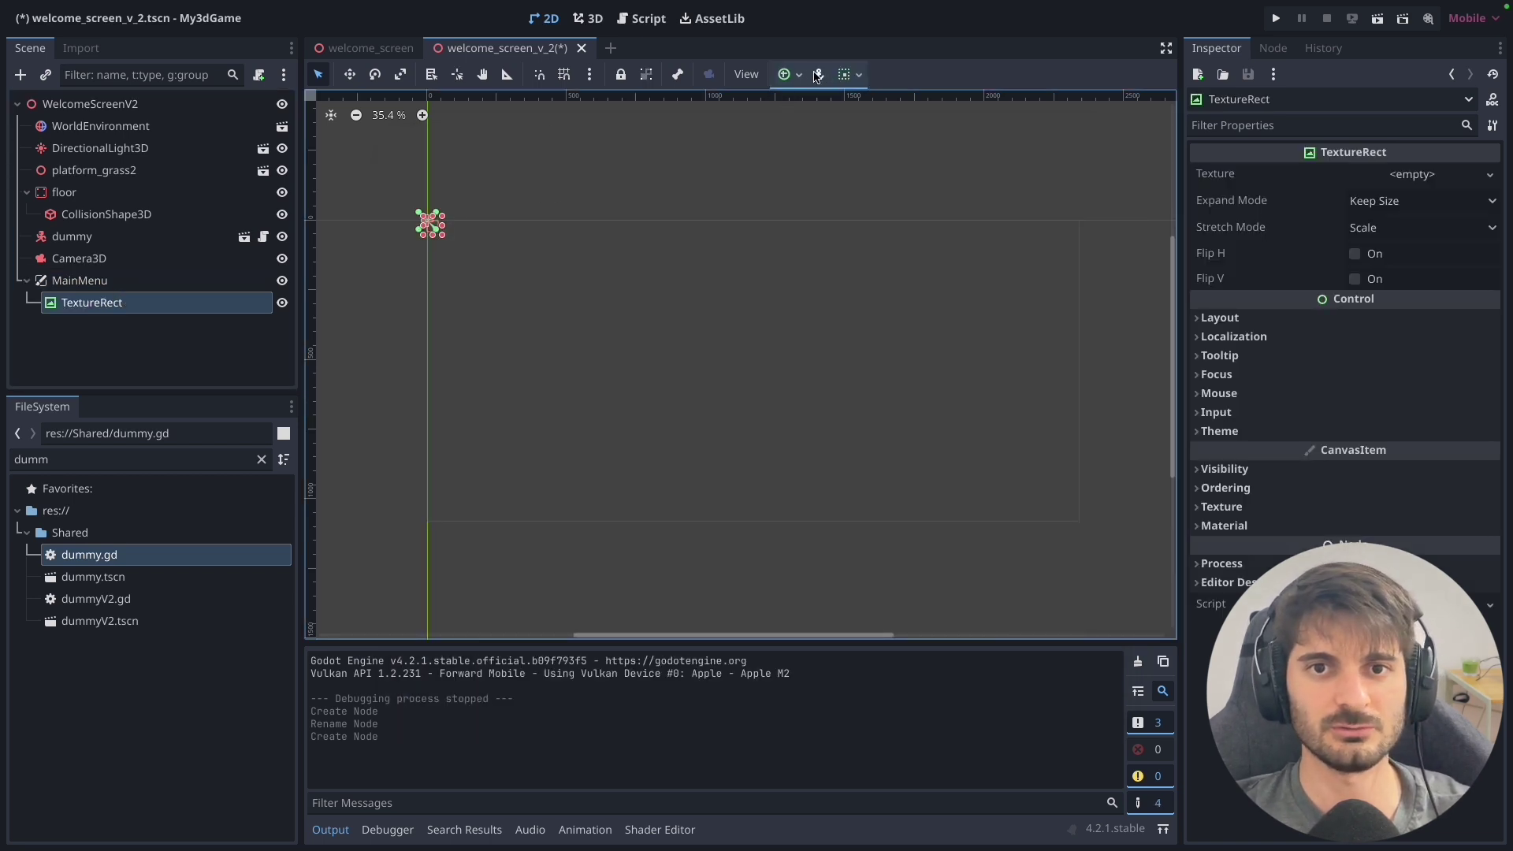
pyautogui.click(801, 76)
pyautogui.click(872, 211)
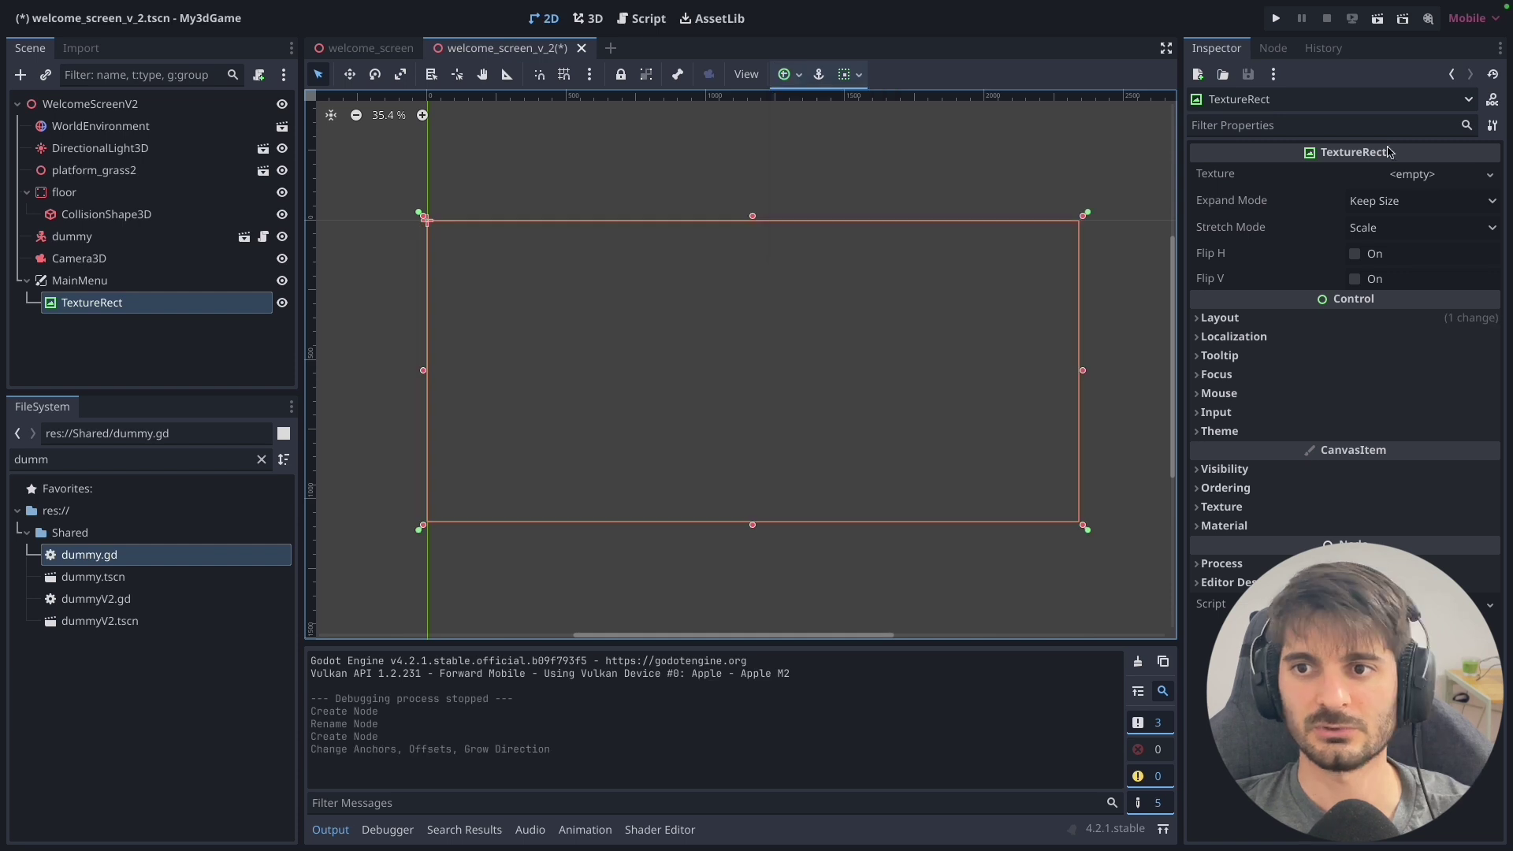
pyautogui.click(1415, 176)
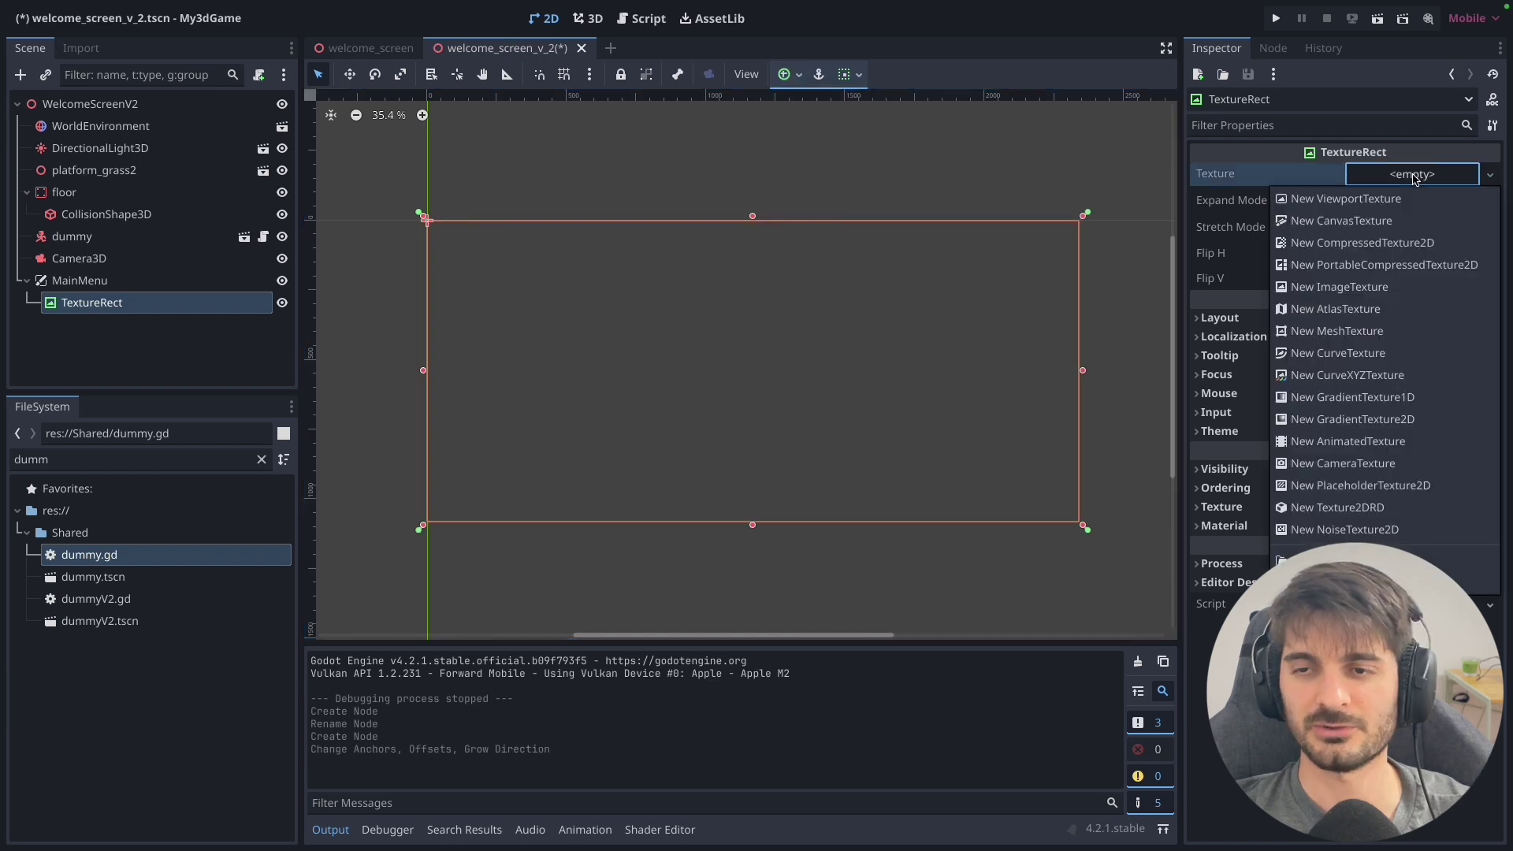
# - Assign a new GradientTexture2D and set its white end stop's alpha to 0
pyautogui.click(1387, 420)
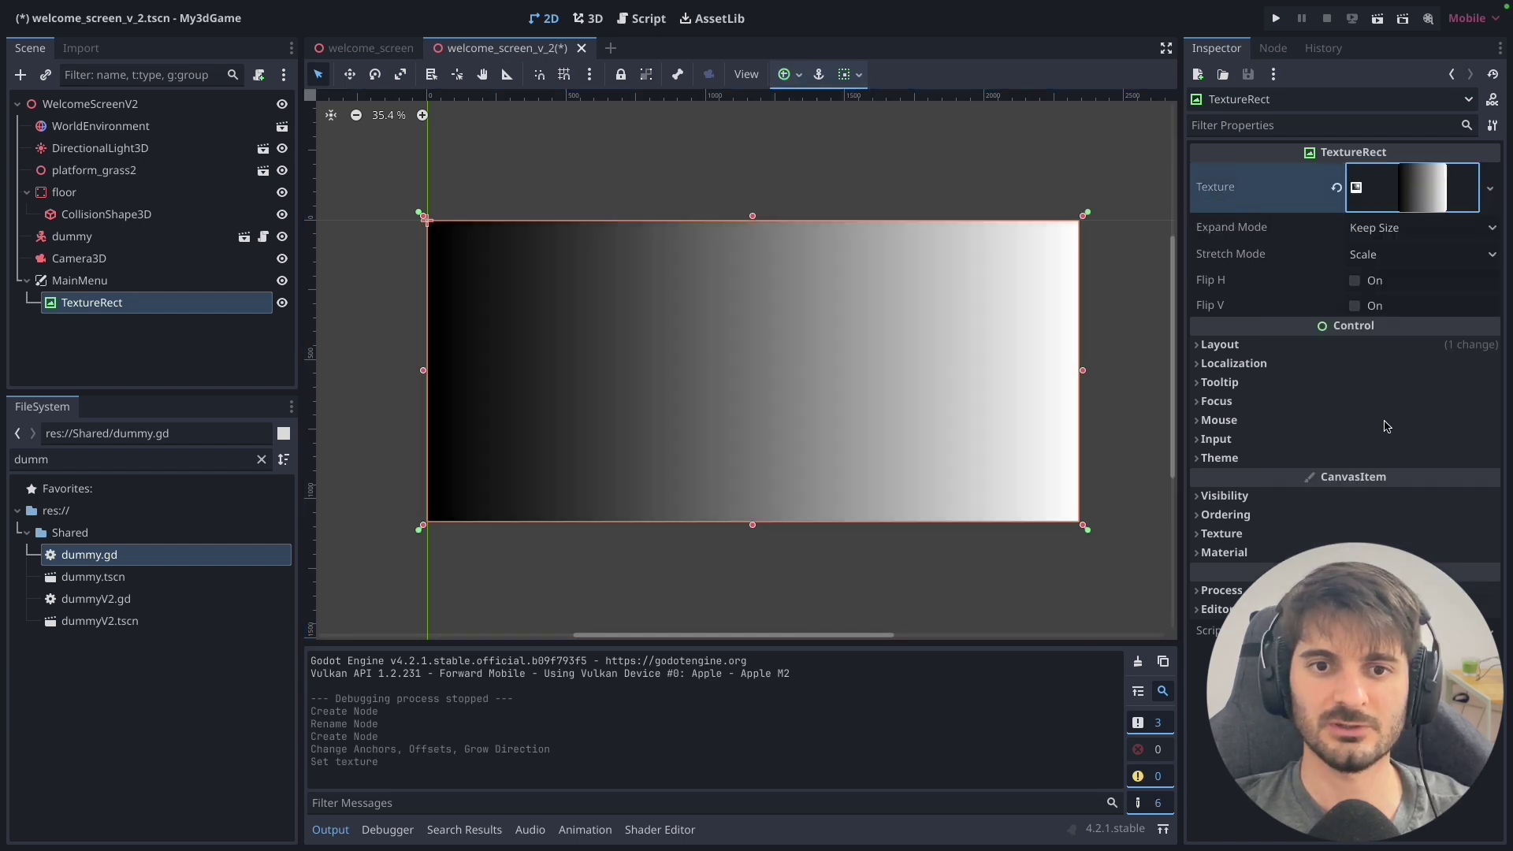
pyautogui.click(1426, 203)
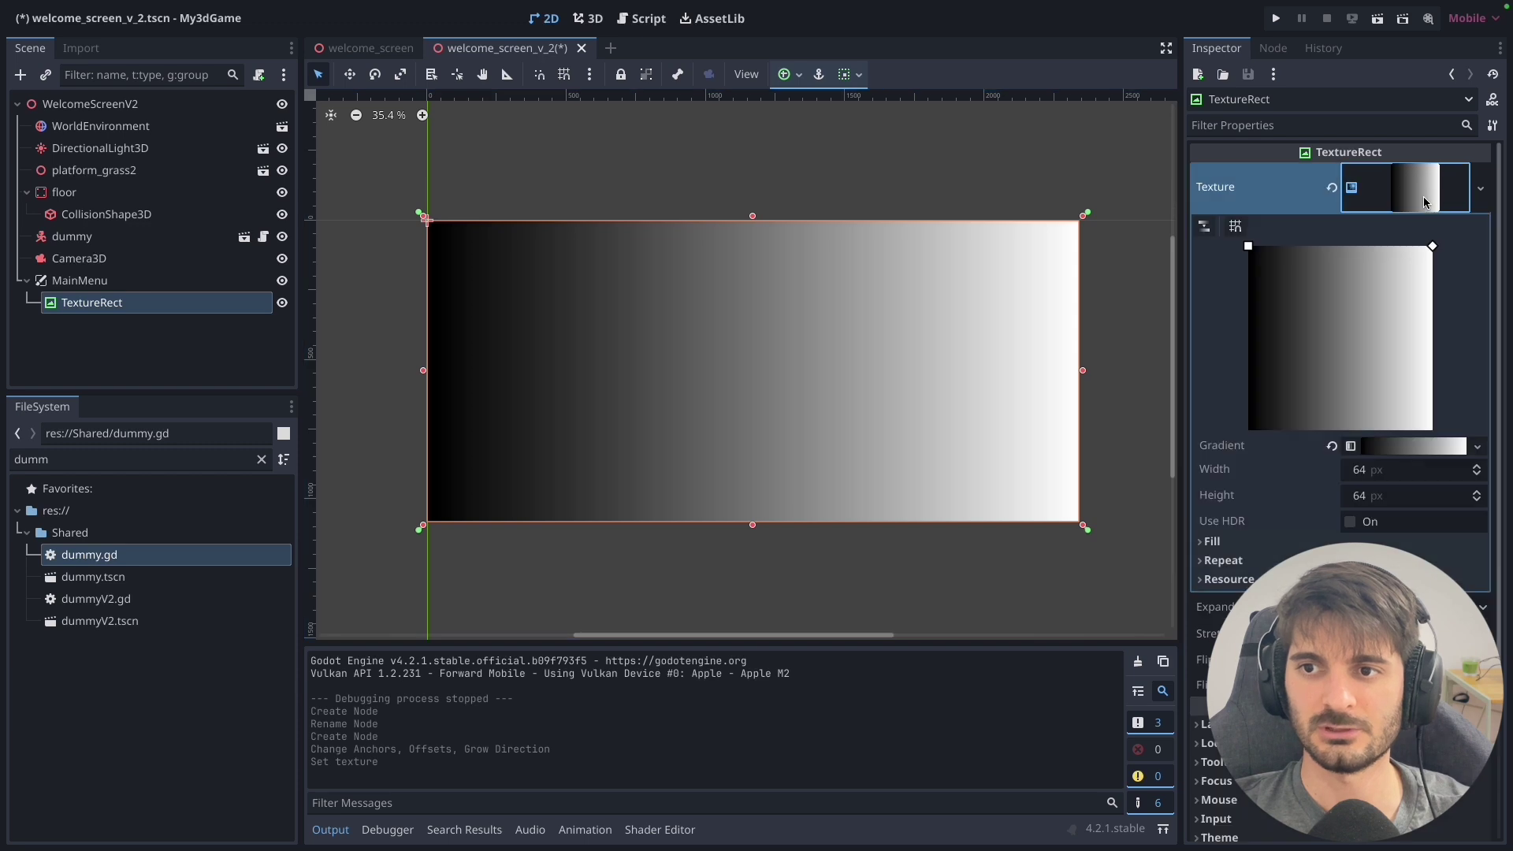
pyautogui.click(1392, 447)
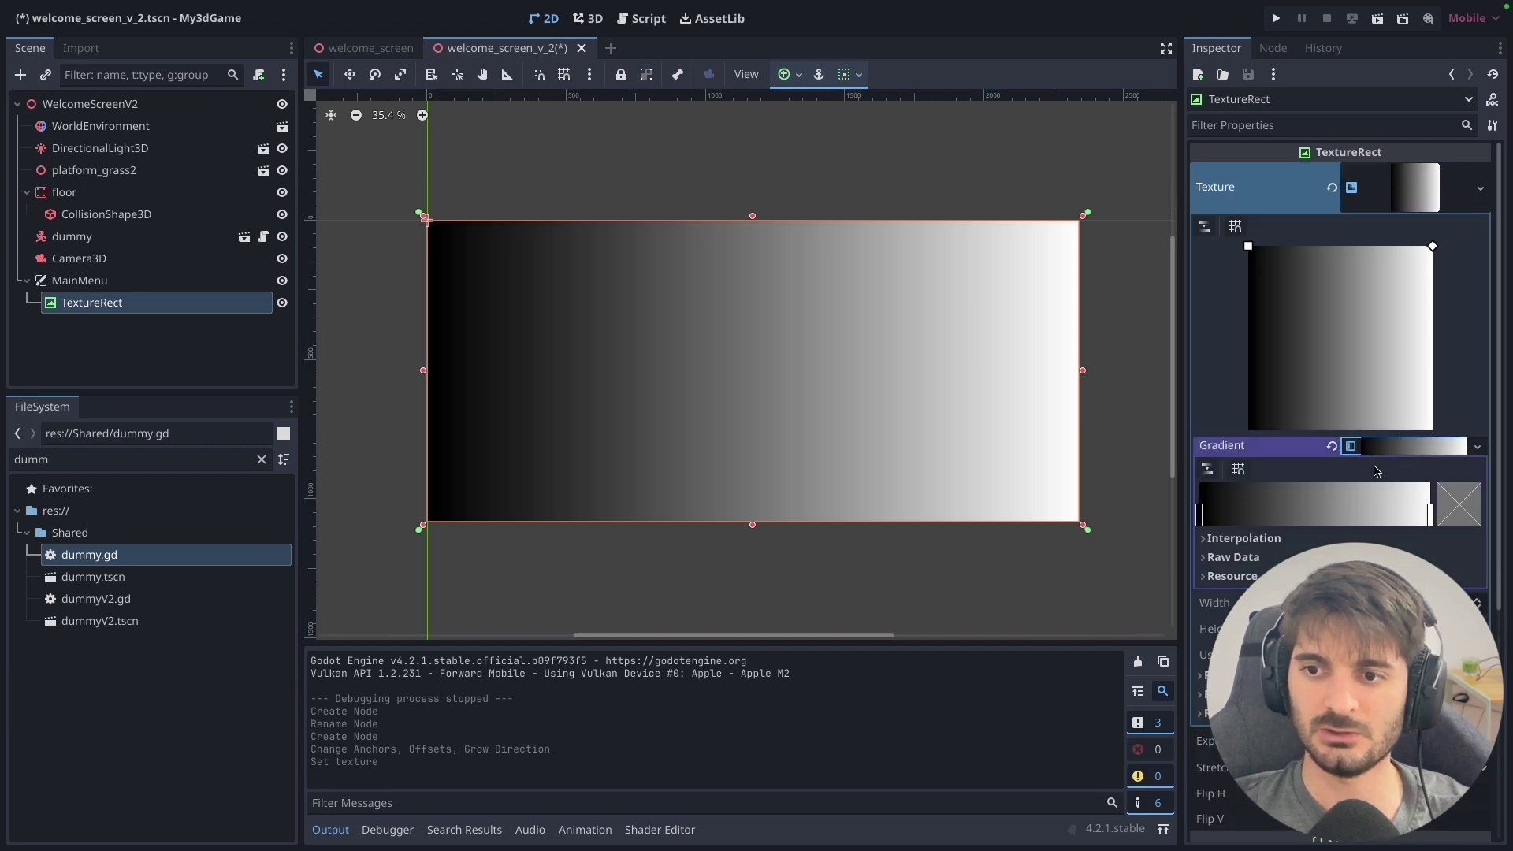
pyautogui.click(1432, 515)
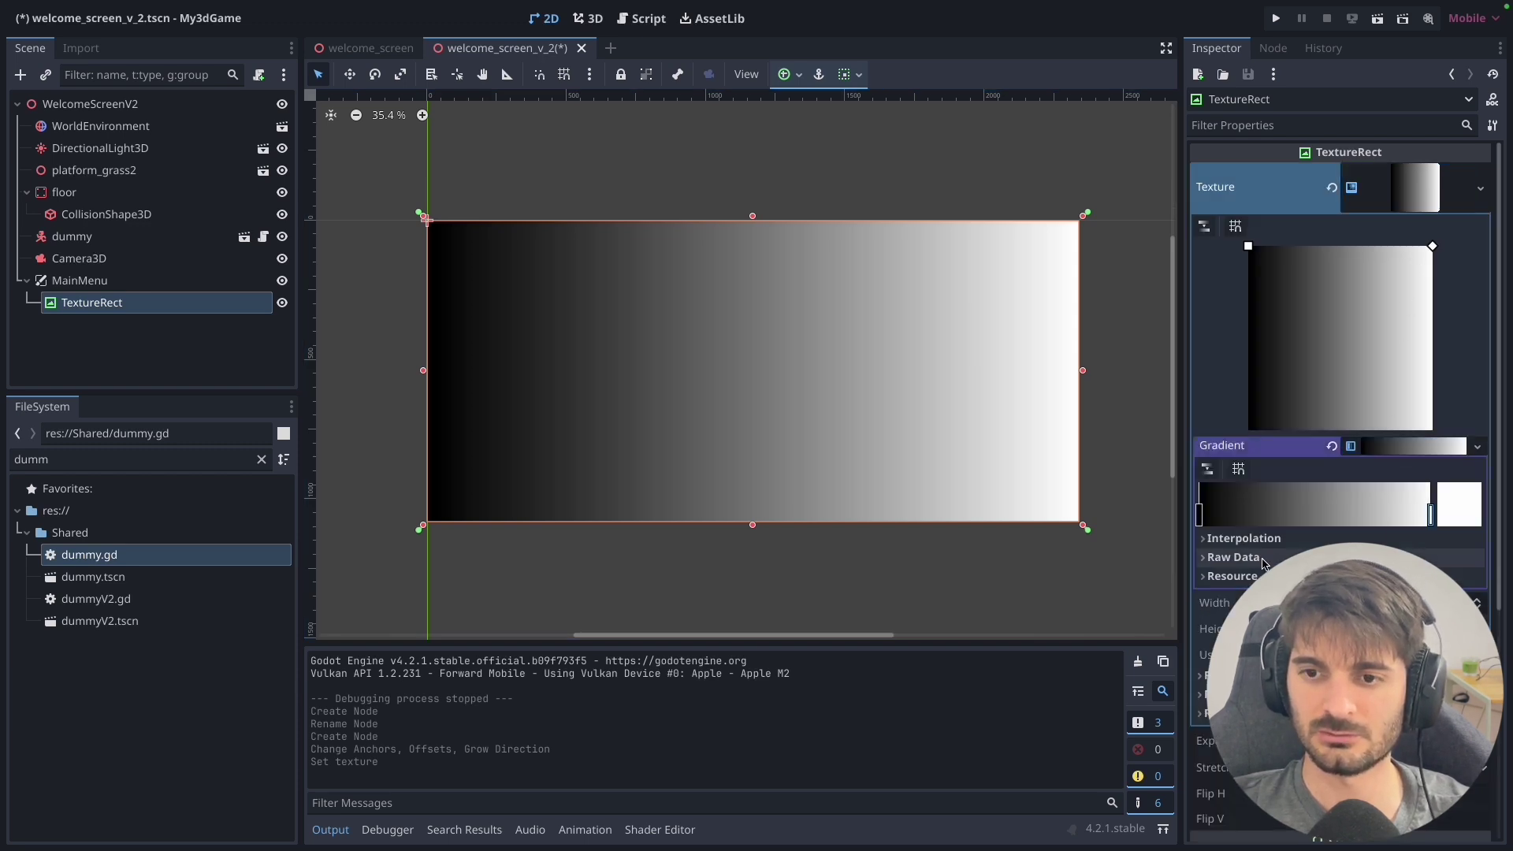
pyautogui.click(1206, 539)
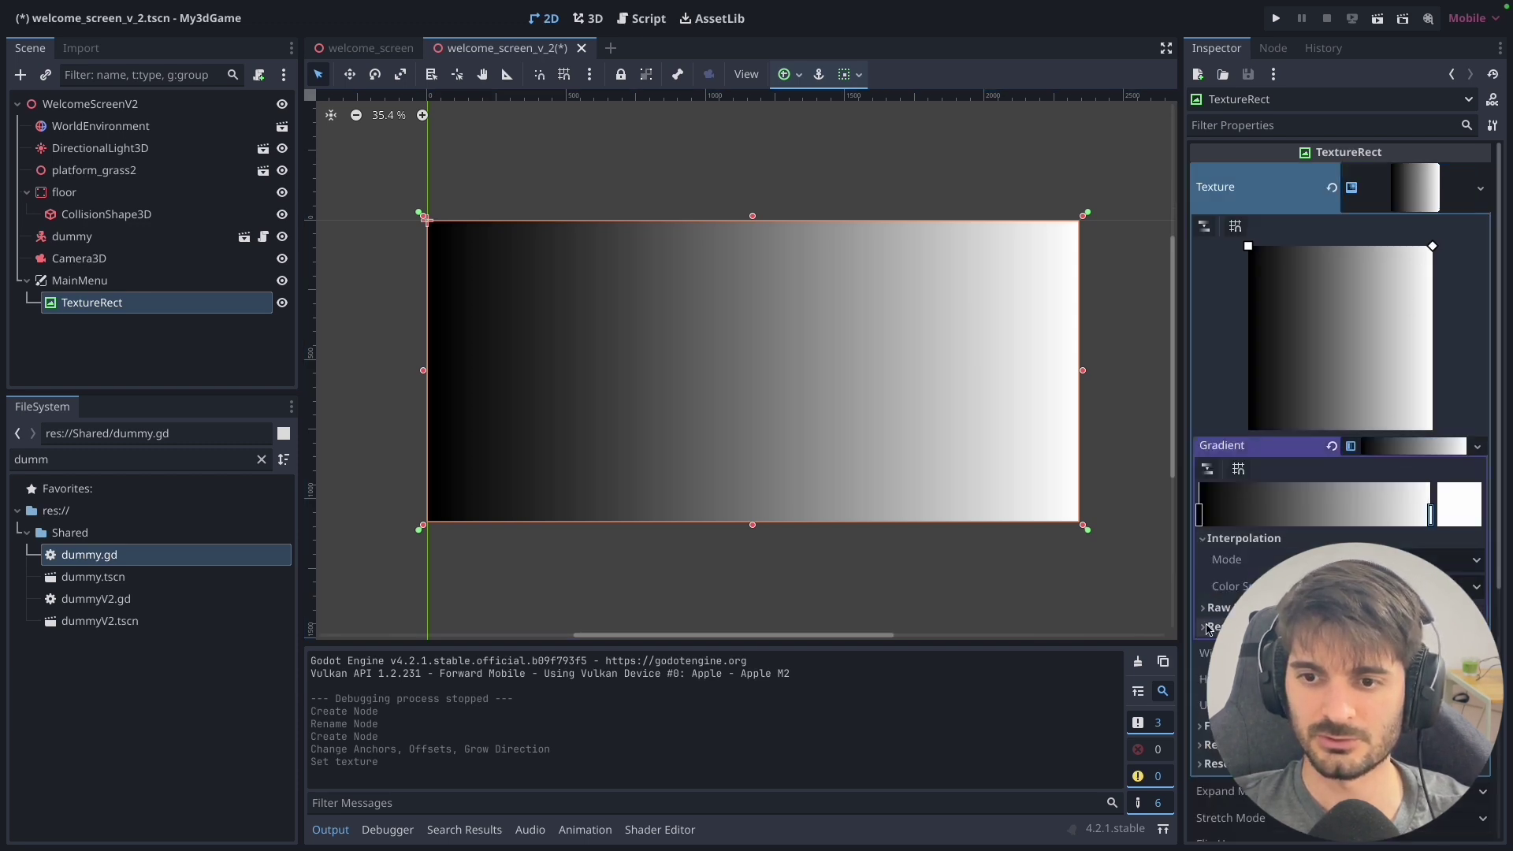
pyautogui.doubleClick(1434, 517)
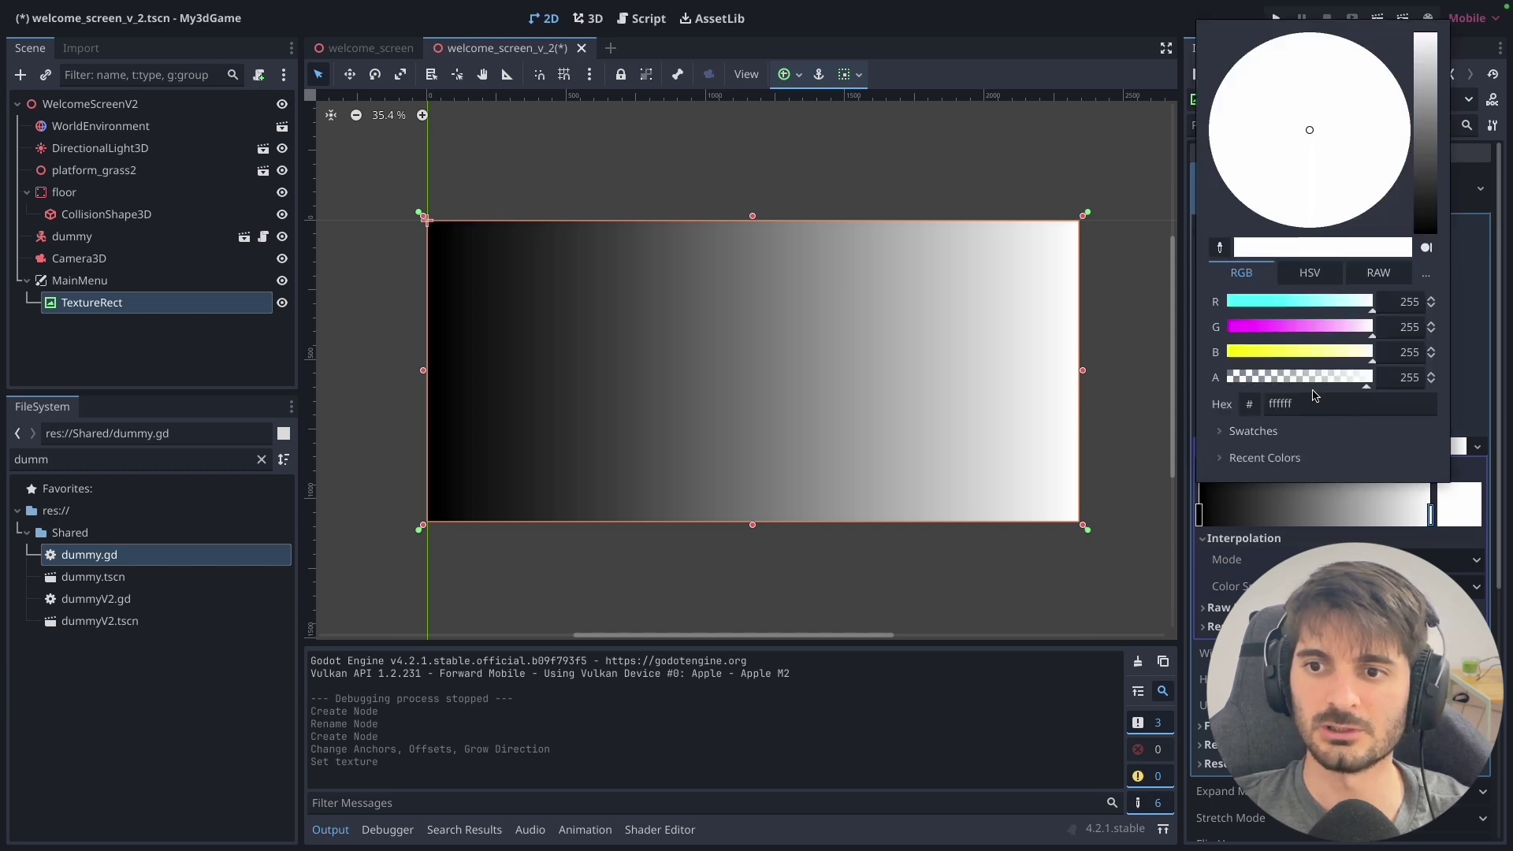
pyautogui.moveTo(1368, 383); pyautogui.dragTo(1212, 378)
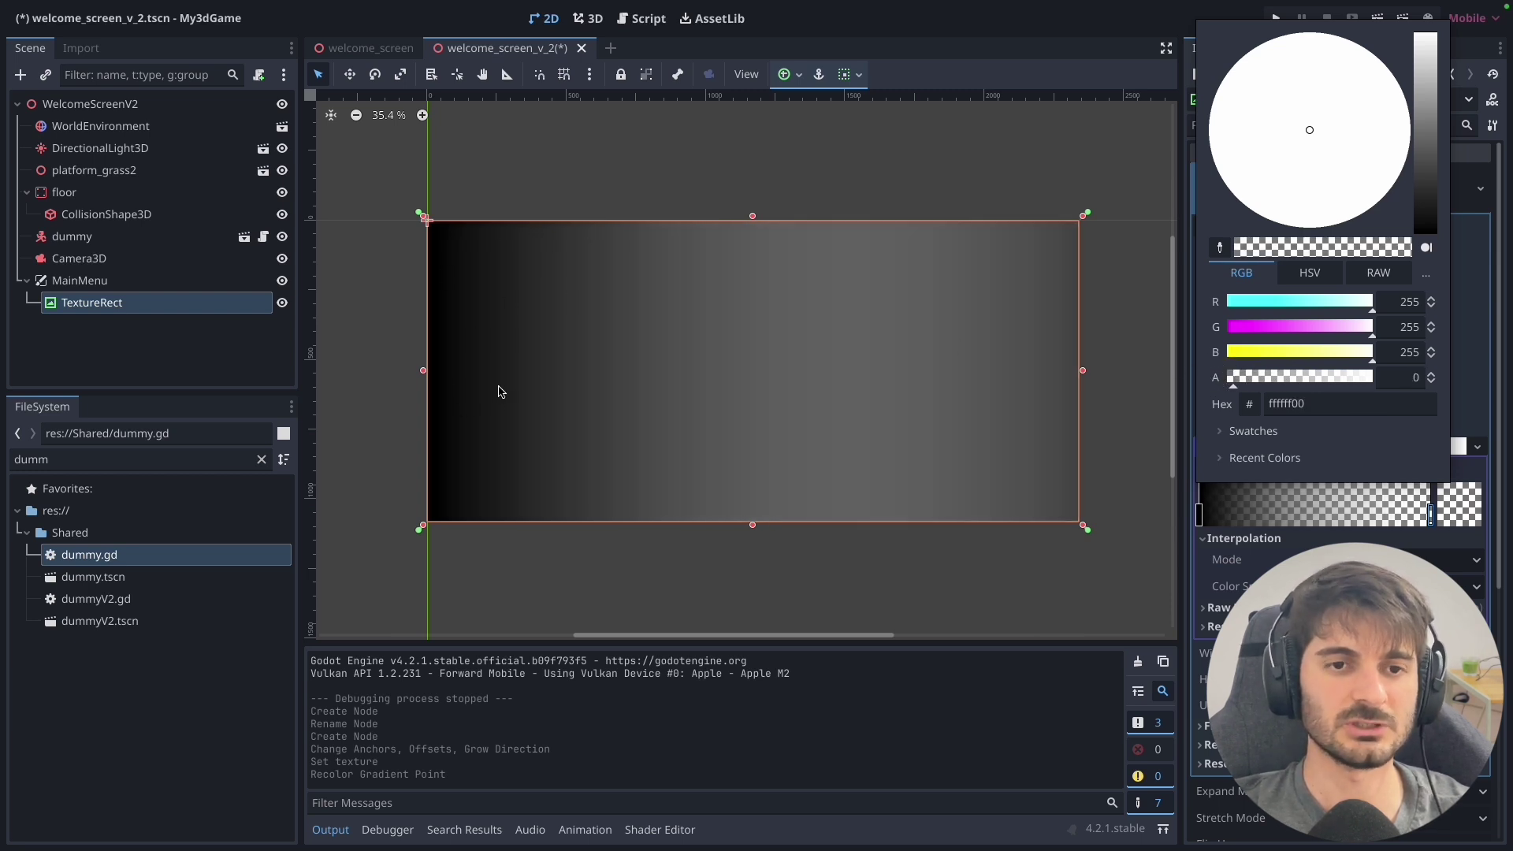
pyautogui.click(1347, 539)
# - Drag the gradient's fill start and end points inward to tighten the fade
pyautogui.moveTo(1252, 247); pyautogui.dragTo(1301, 248)
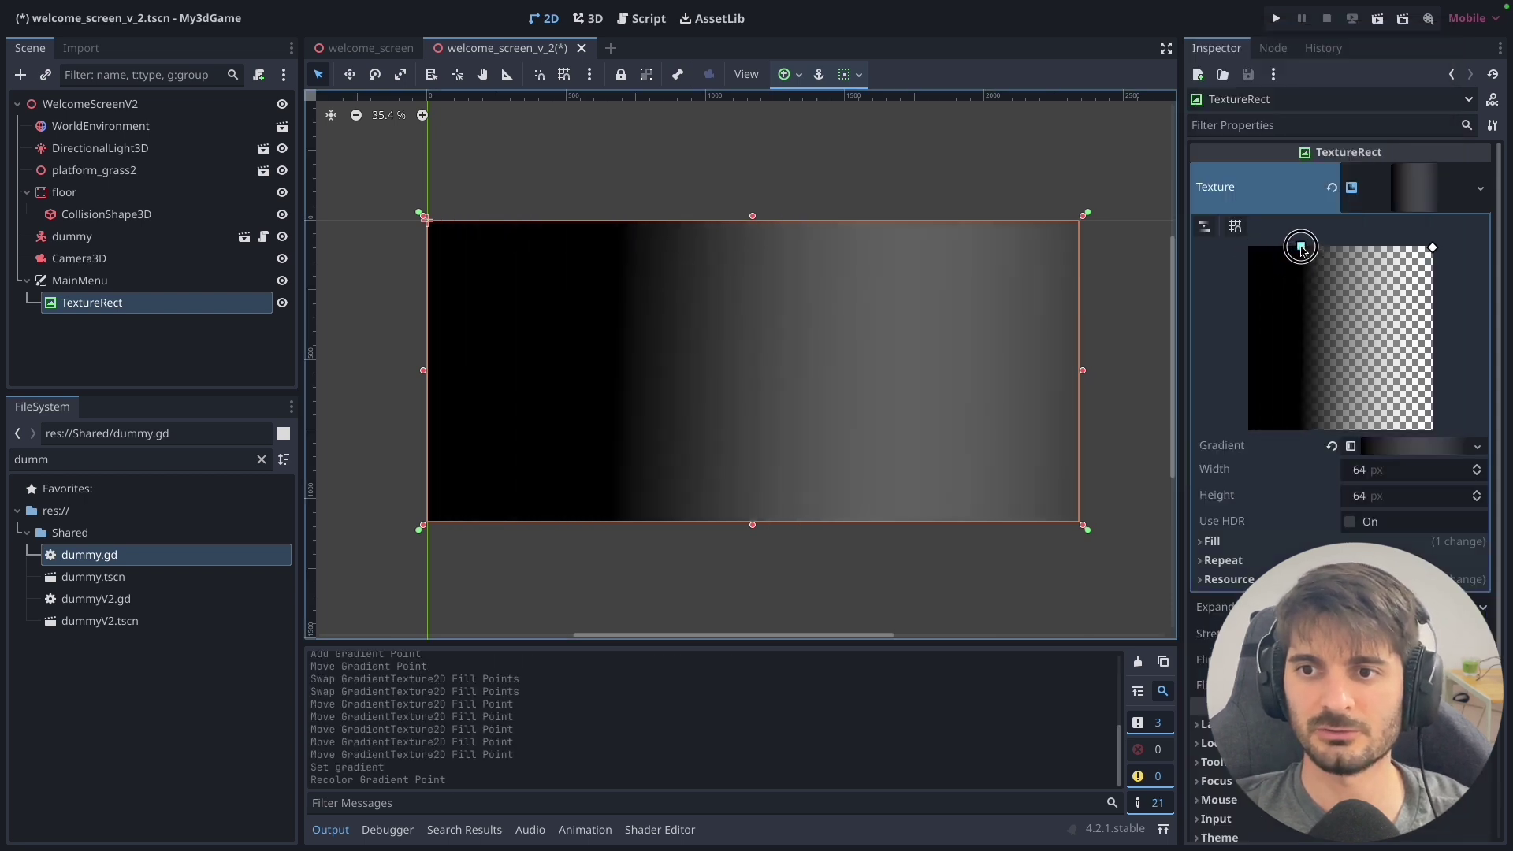
pyautogui.moveTo(1432, 248); pyautogui.dragTo(1389, 247)
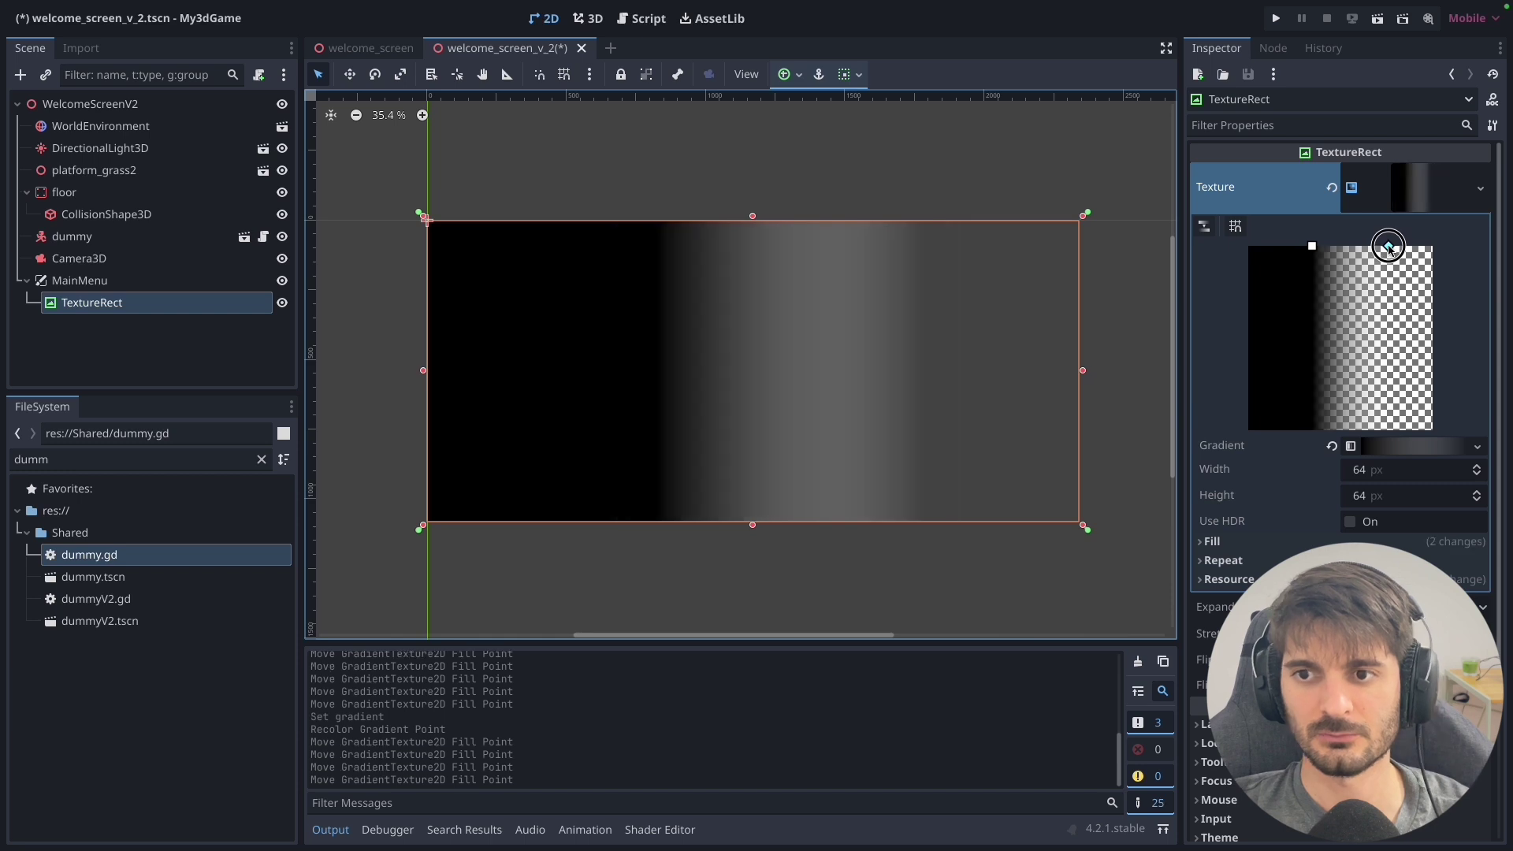
pyautogui.moveTo(1389, 246); pyautogui.dragTo(1387, 247)
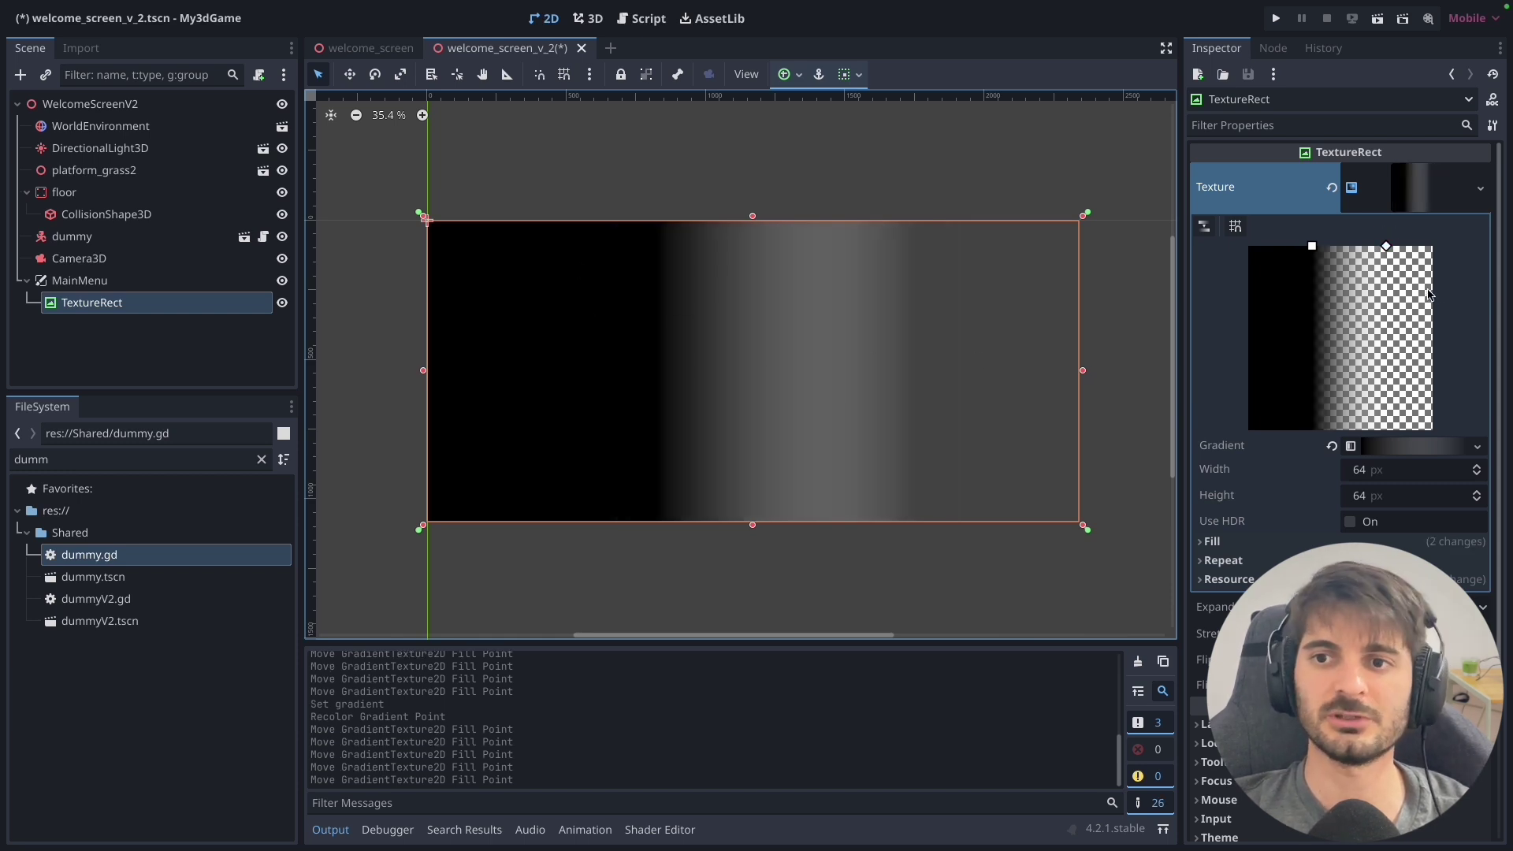
pyautogui.click(1412, 187)
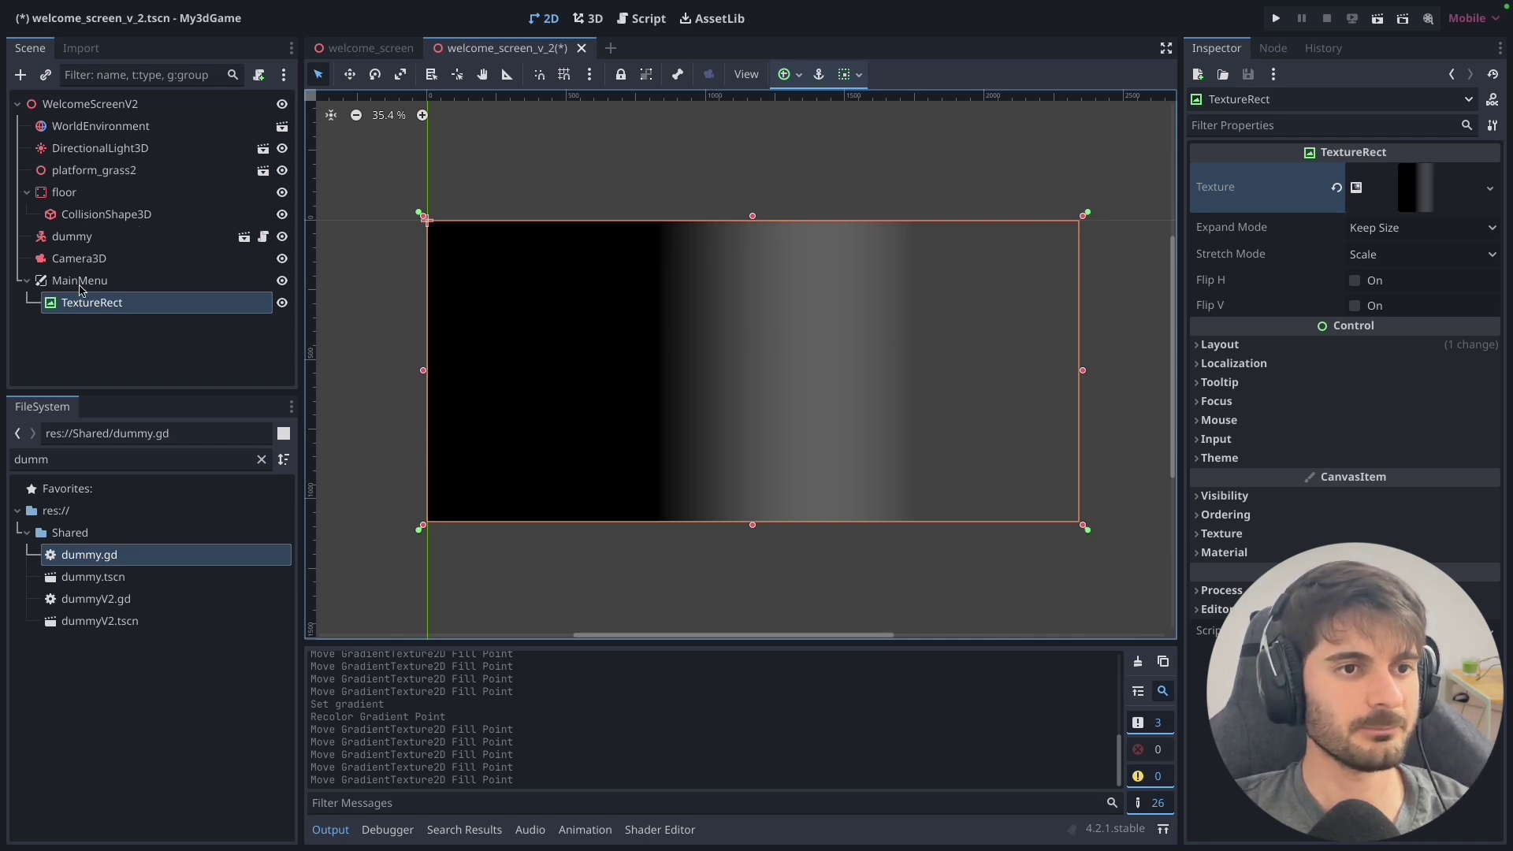
pyautogui.rightClick(81, 281)
# - Add a VBoxContainer as a child of MainMenu, found by searching 'vbo'
pyautogui.click(120, 296)
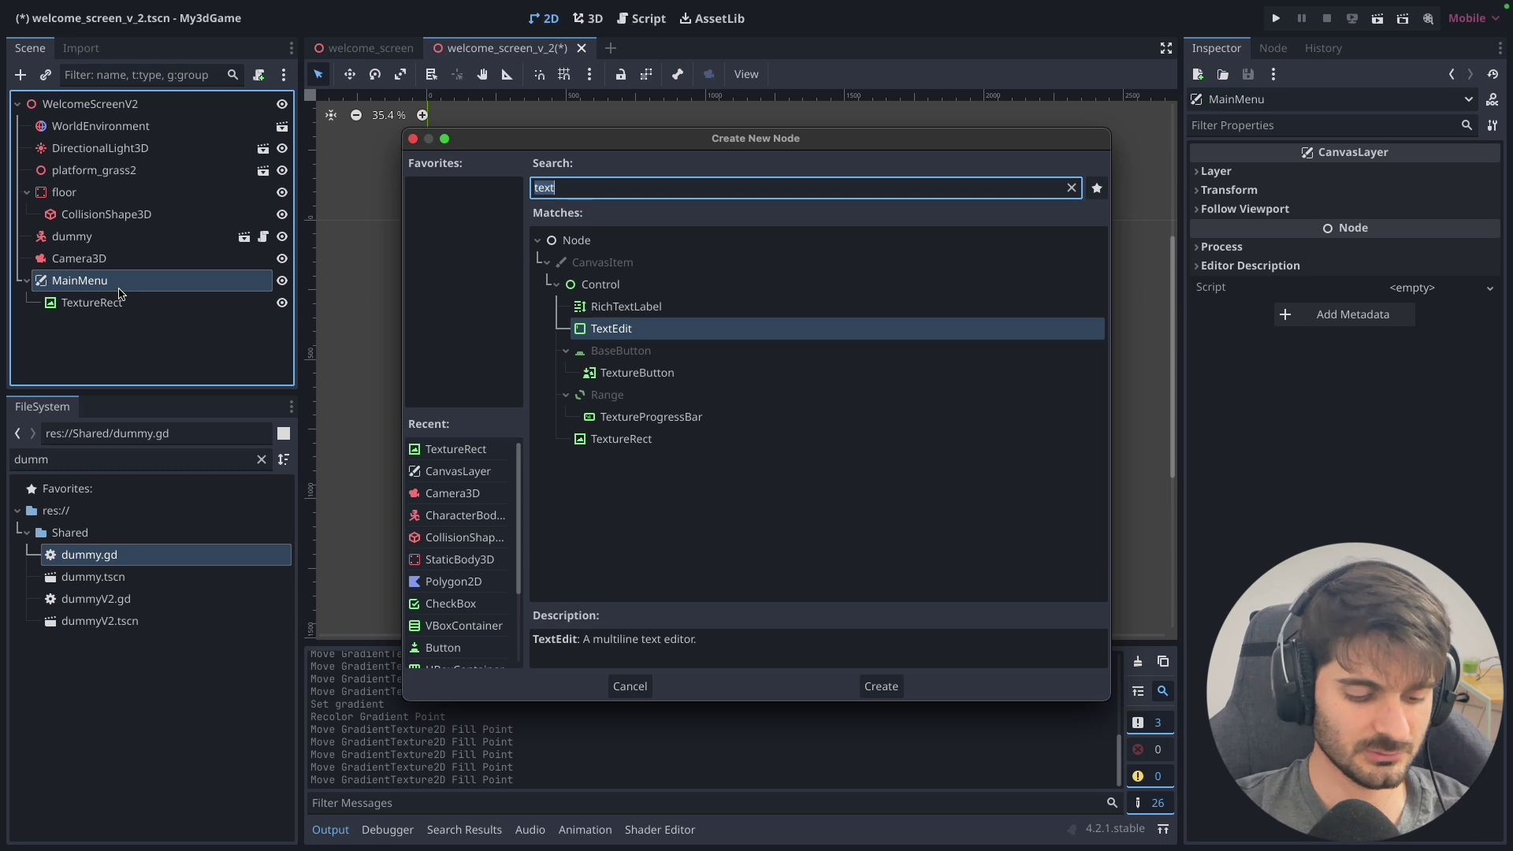
pyautogui.write('h')
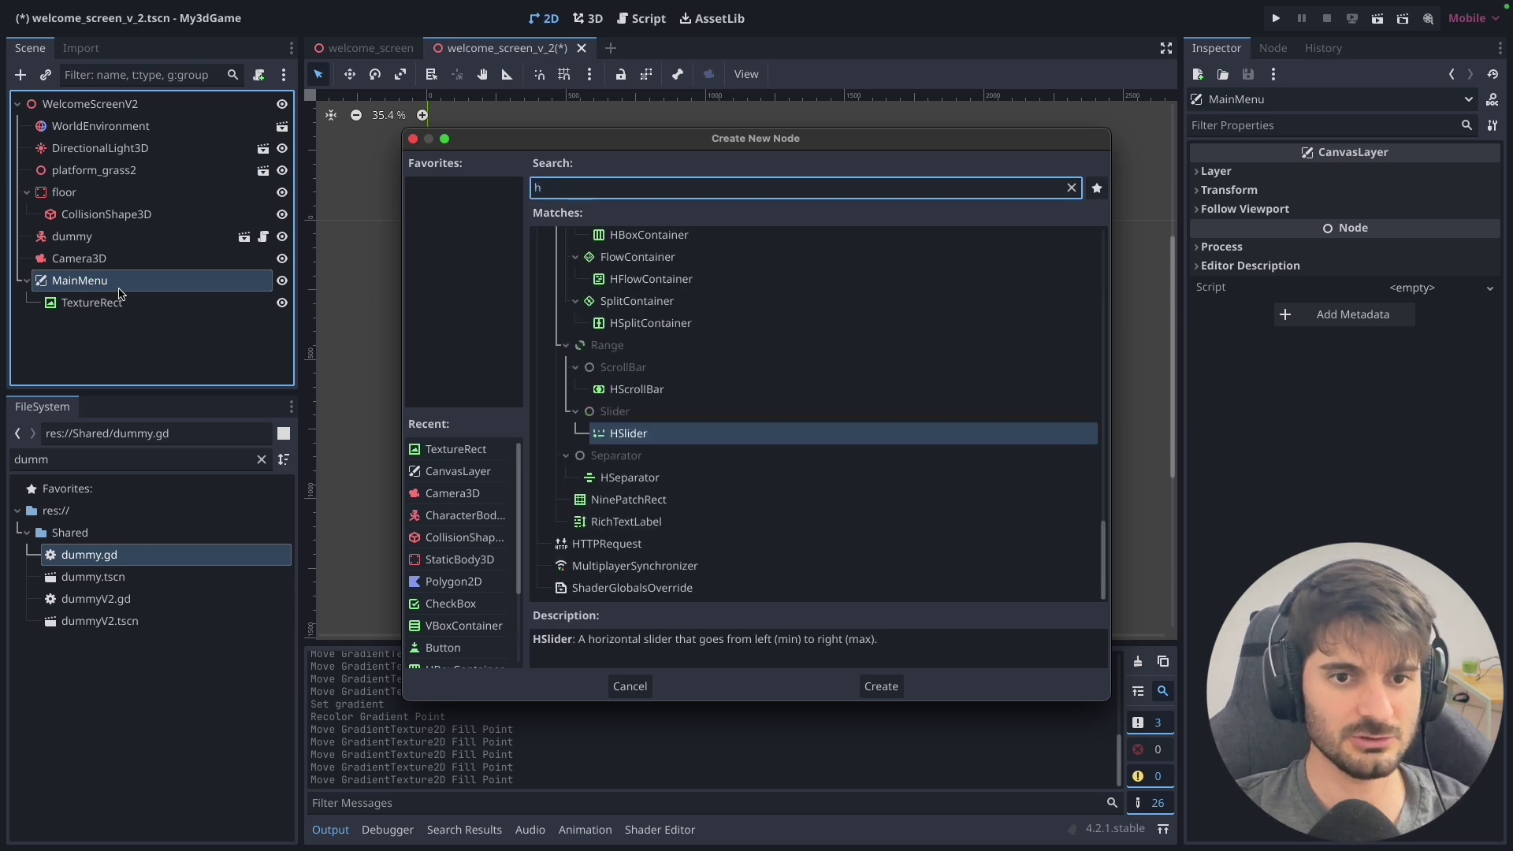
pyautogui.write('bo')
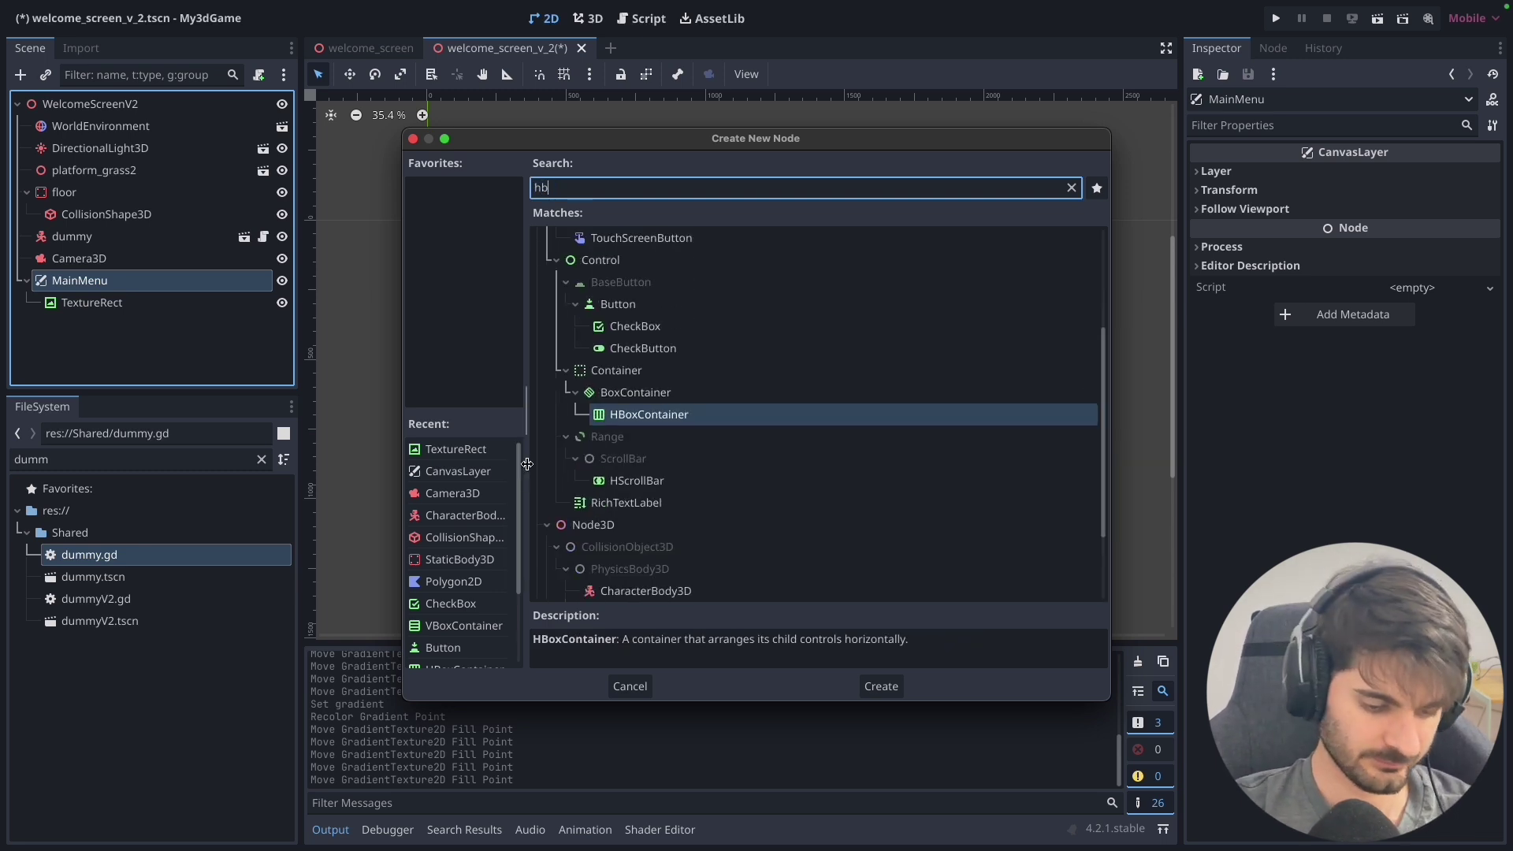
pyautogui.press('BackSpace')
pyautogui.press('BackSpace')
pyautogui.press('BackSpace')
pyautogui.write('v')
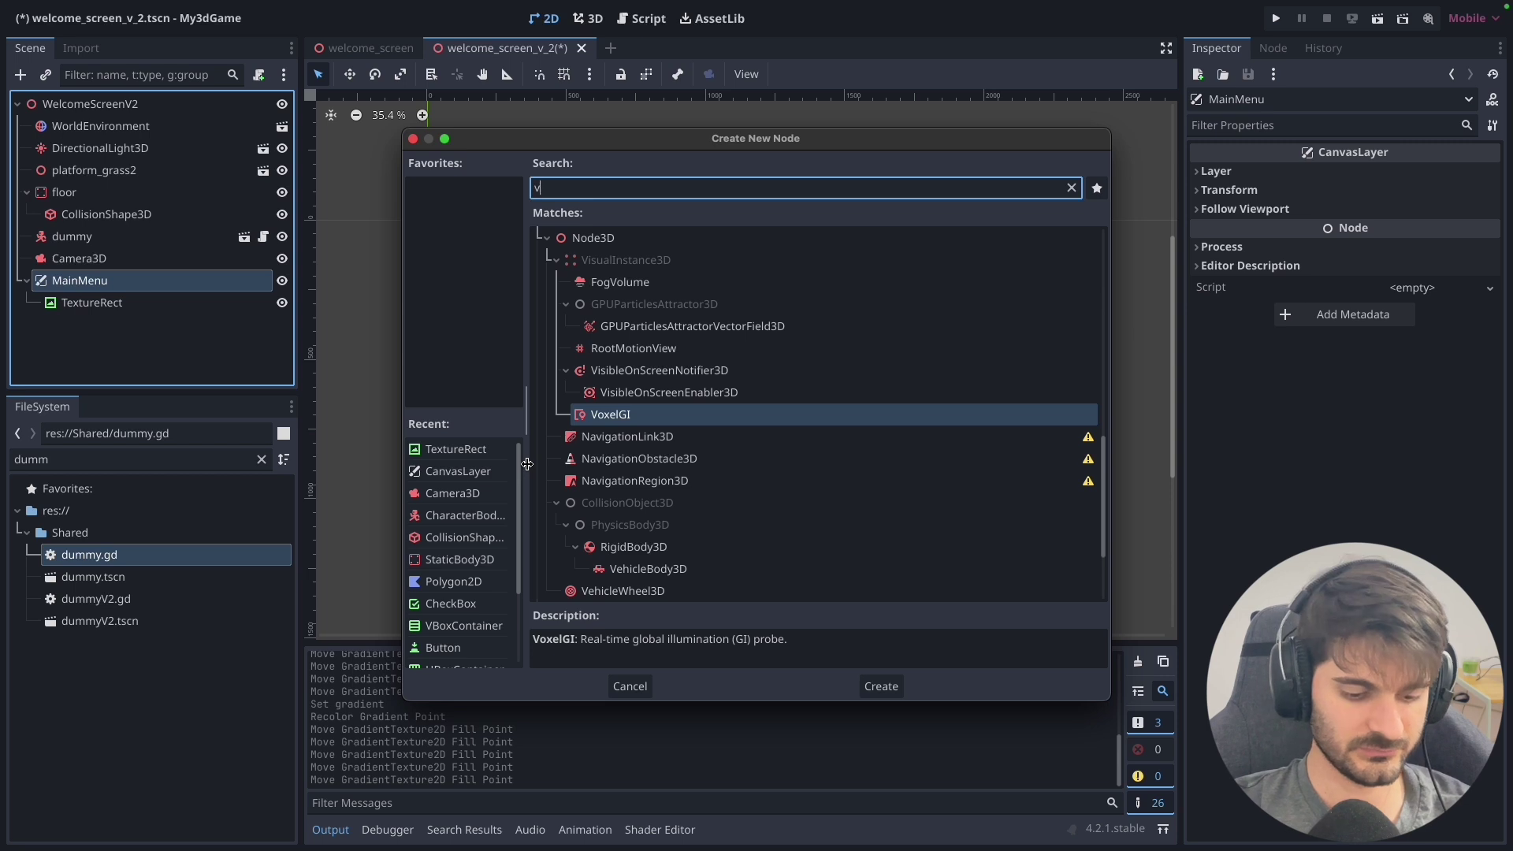
pyautogui.write('bo')
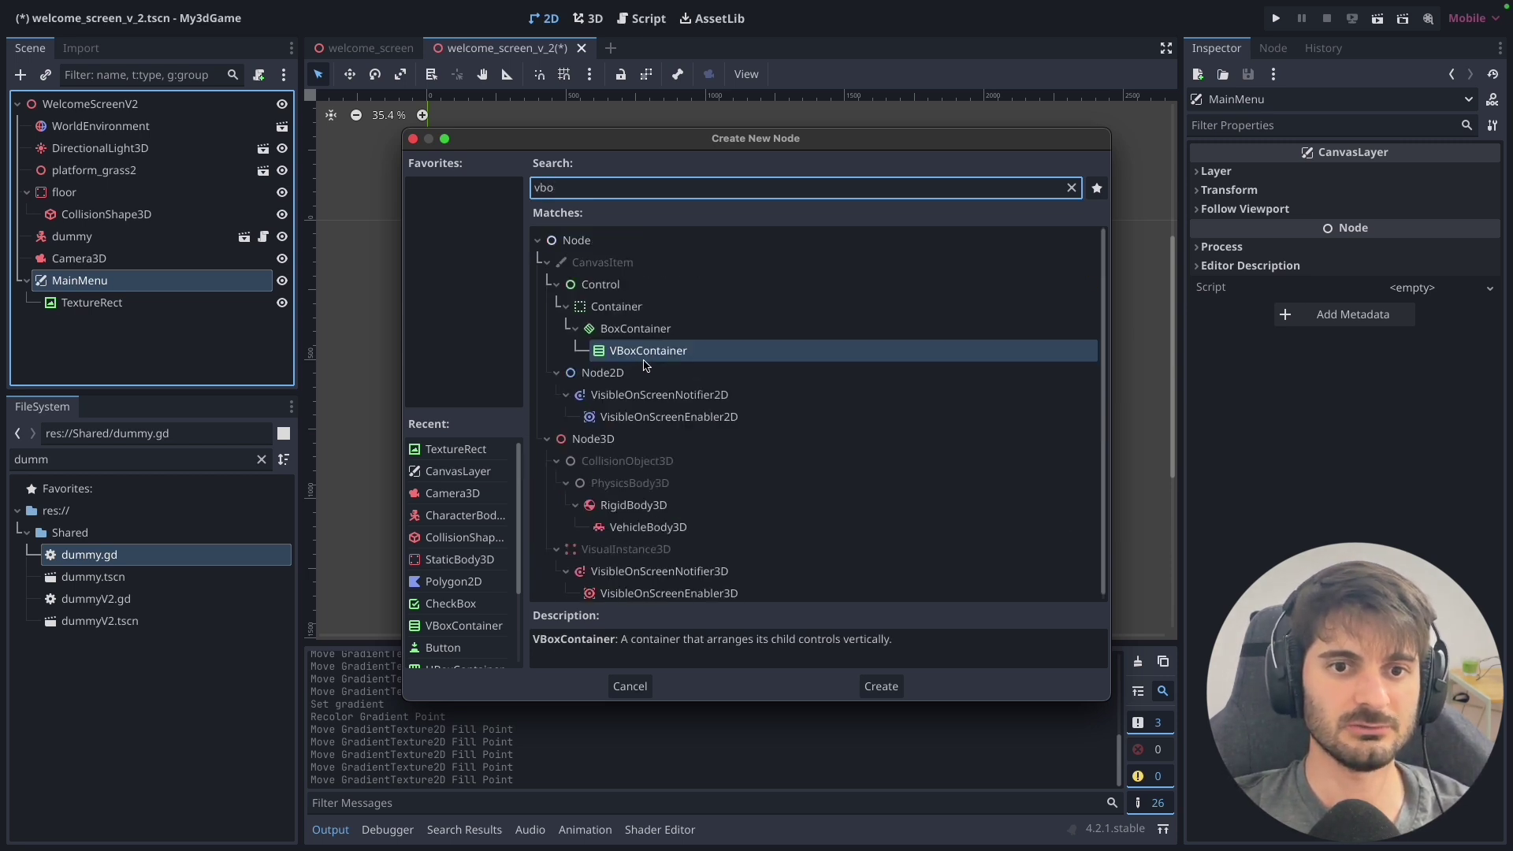
pyautogui.doubleClick(651, 357)
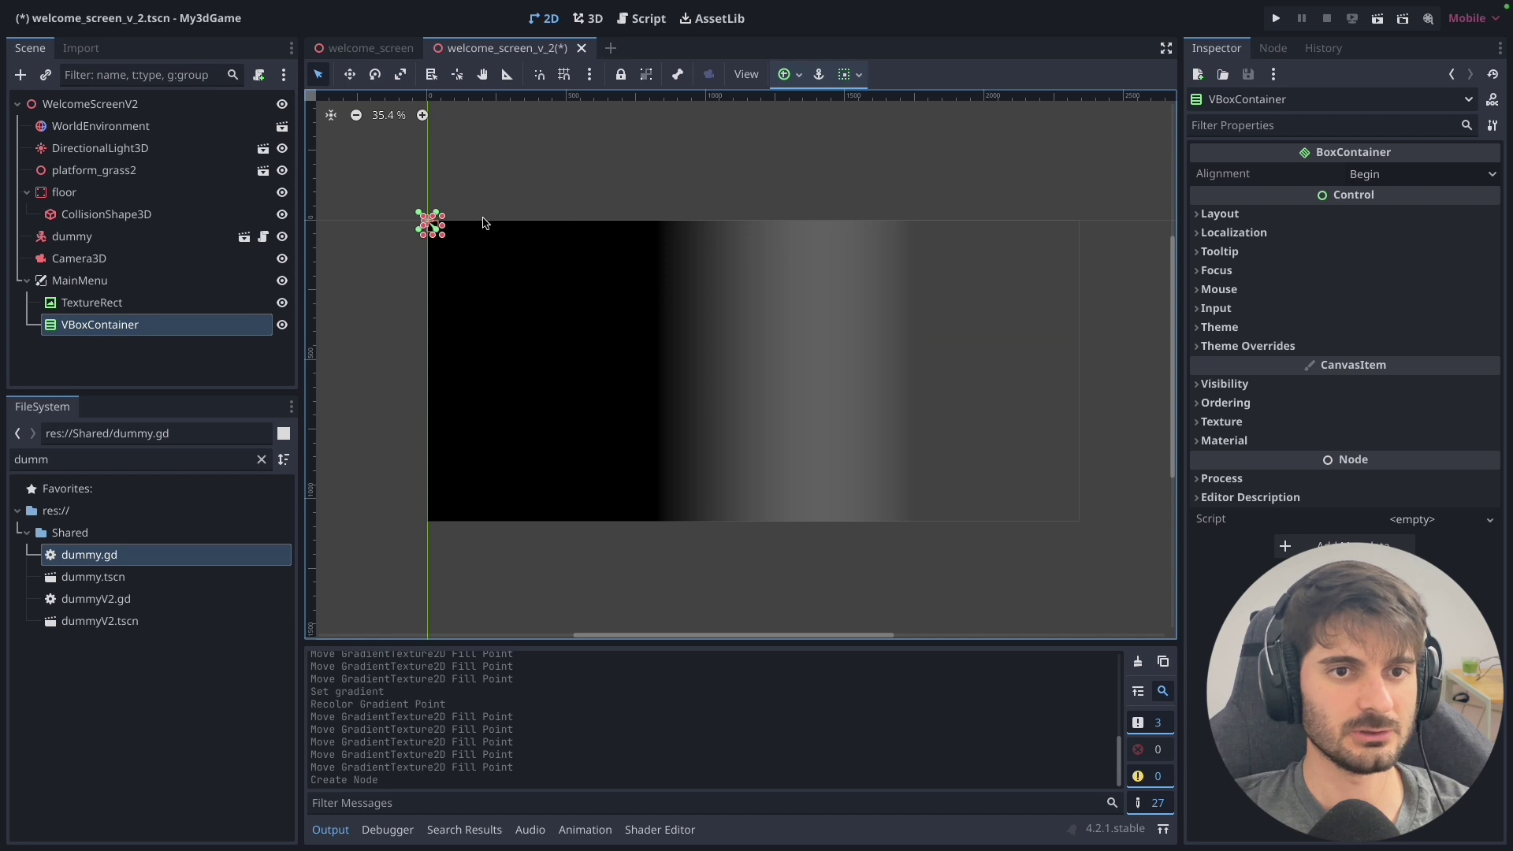
# - Enlarge the VBoxContainer and add two Button children inside it
pyautogui.moveTo(445, 238); pyautogui.dragTo(603, 430)
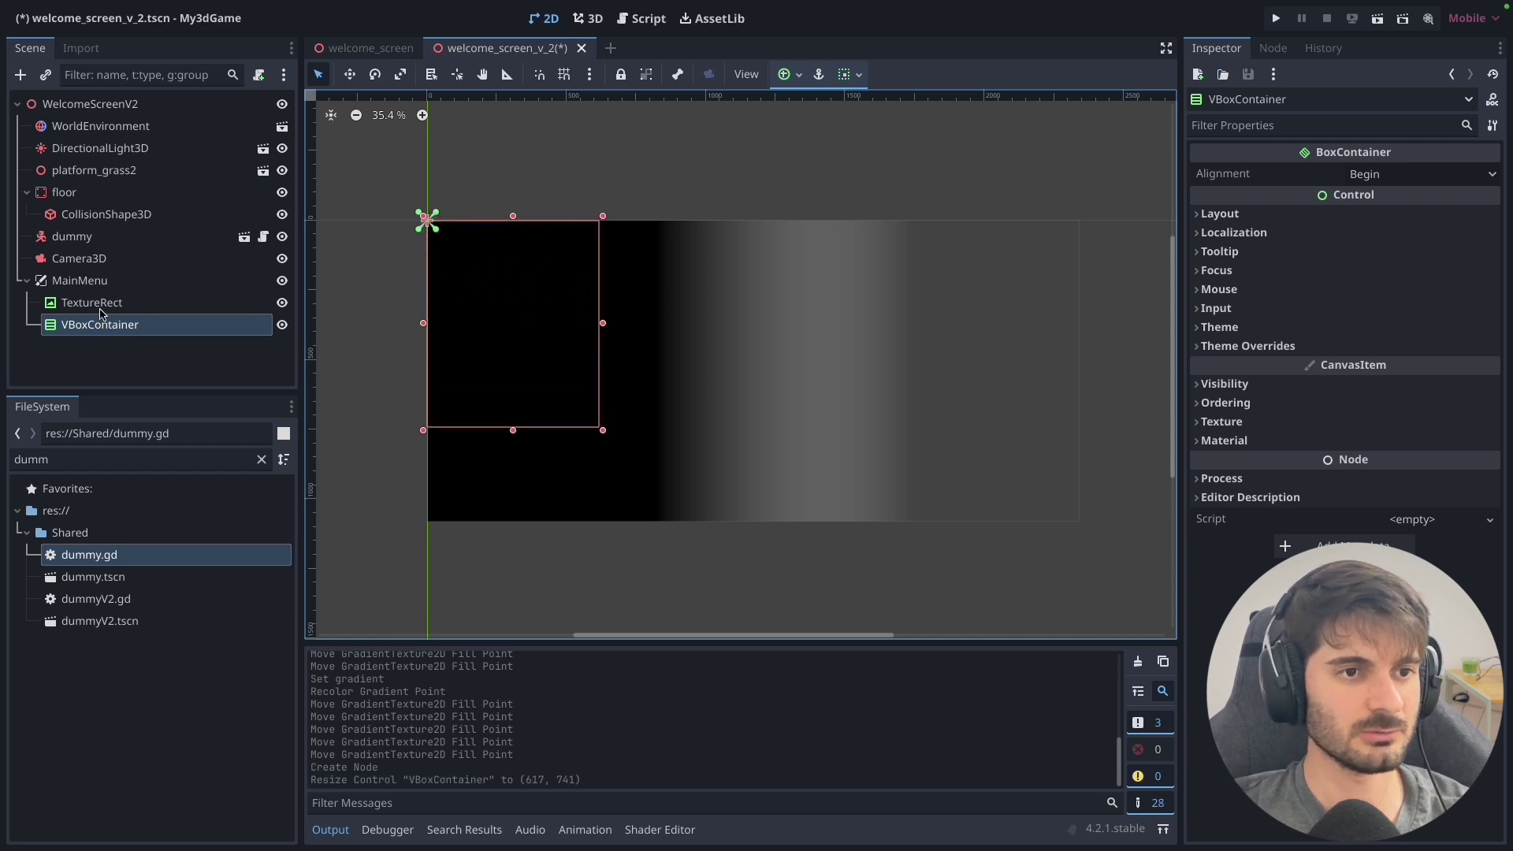
pyautogui.rightClick(90, 326)
pyautogui.click(144, 347)
pyautogui.write('b')
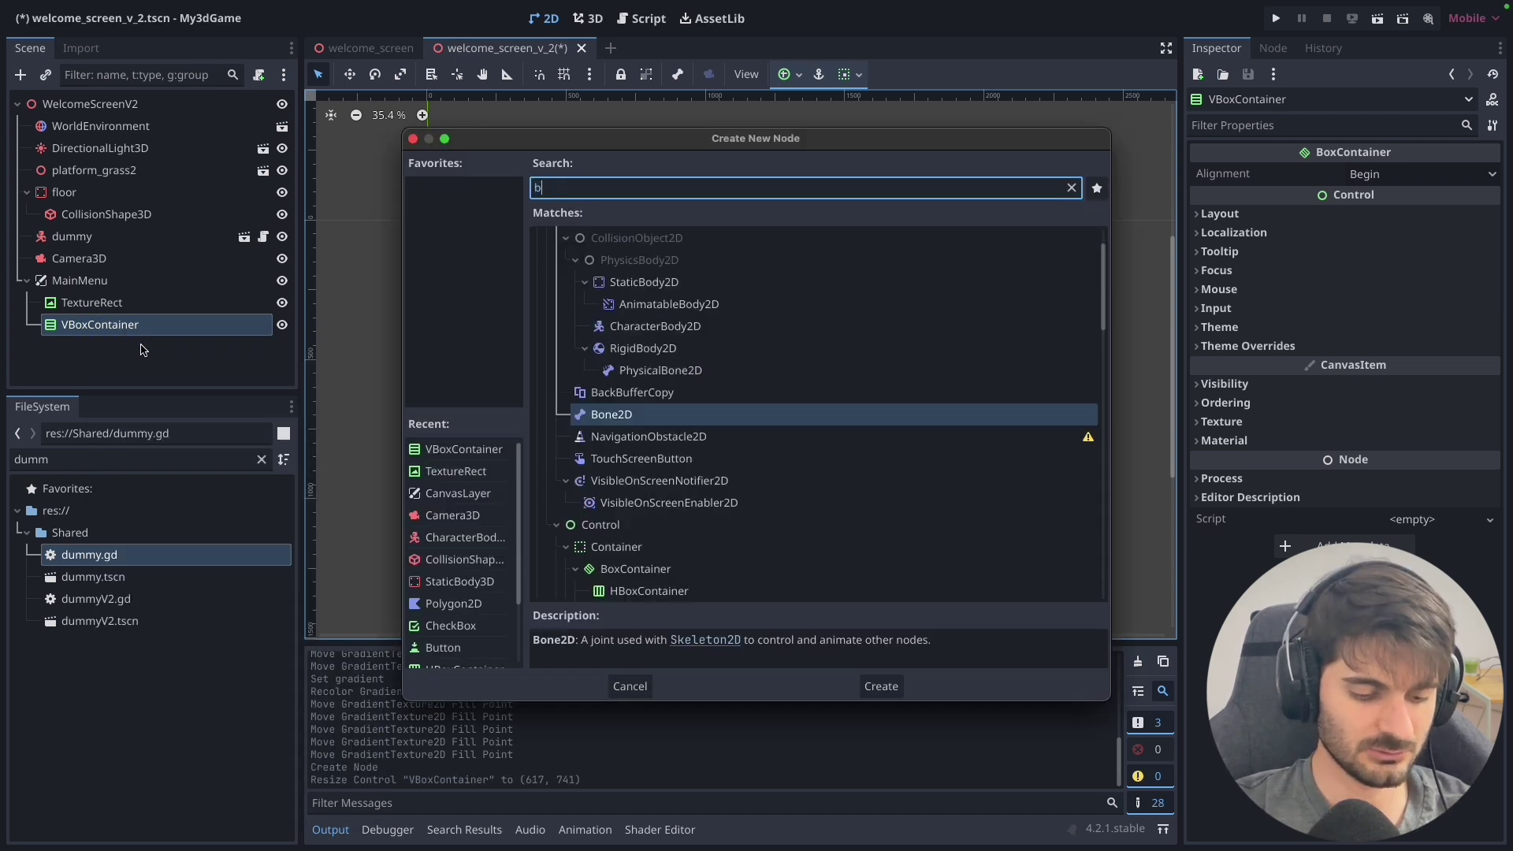
pyautogui.write('ut')
pyautogui.press('Return')
pyautogui.click(79, 323)
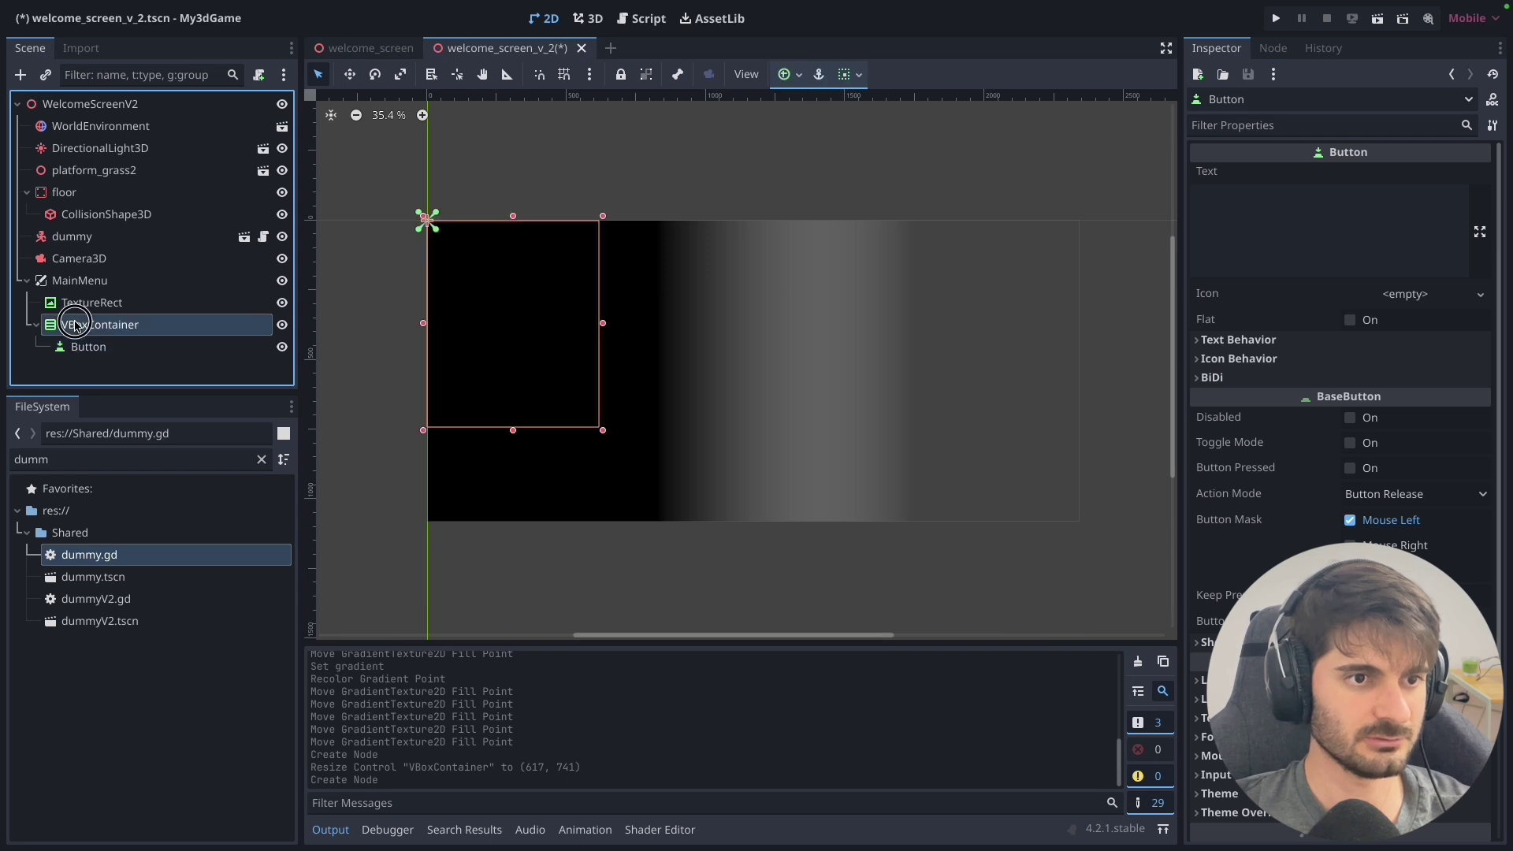
pyautogui.rightClick(79, 324)
pyautogui.click(118, 330)
pyautogui.press('Return')
# - Rename the buttons Start and Quit, and give Quit the caption 'Quit Game'
pyautogui.doubleClick(108, 352)
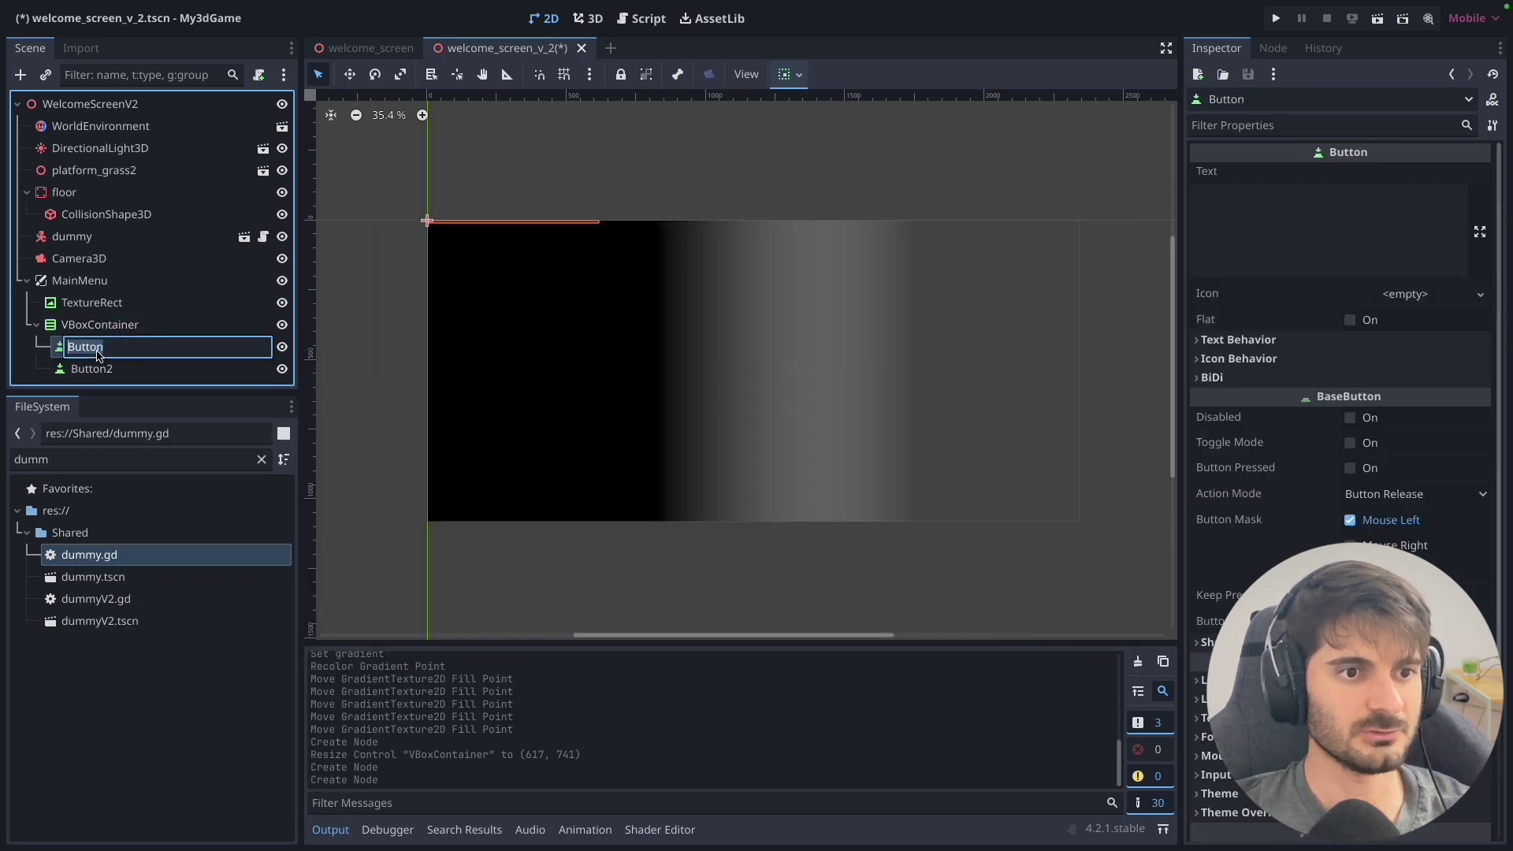
pyautogui.write('Start')
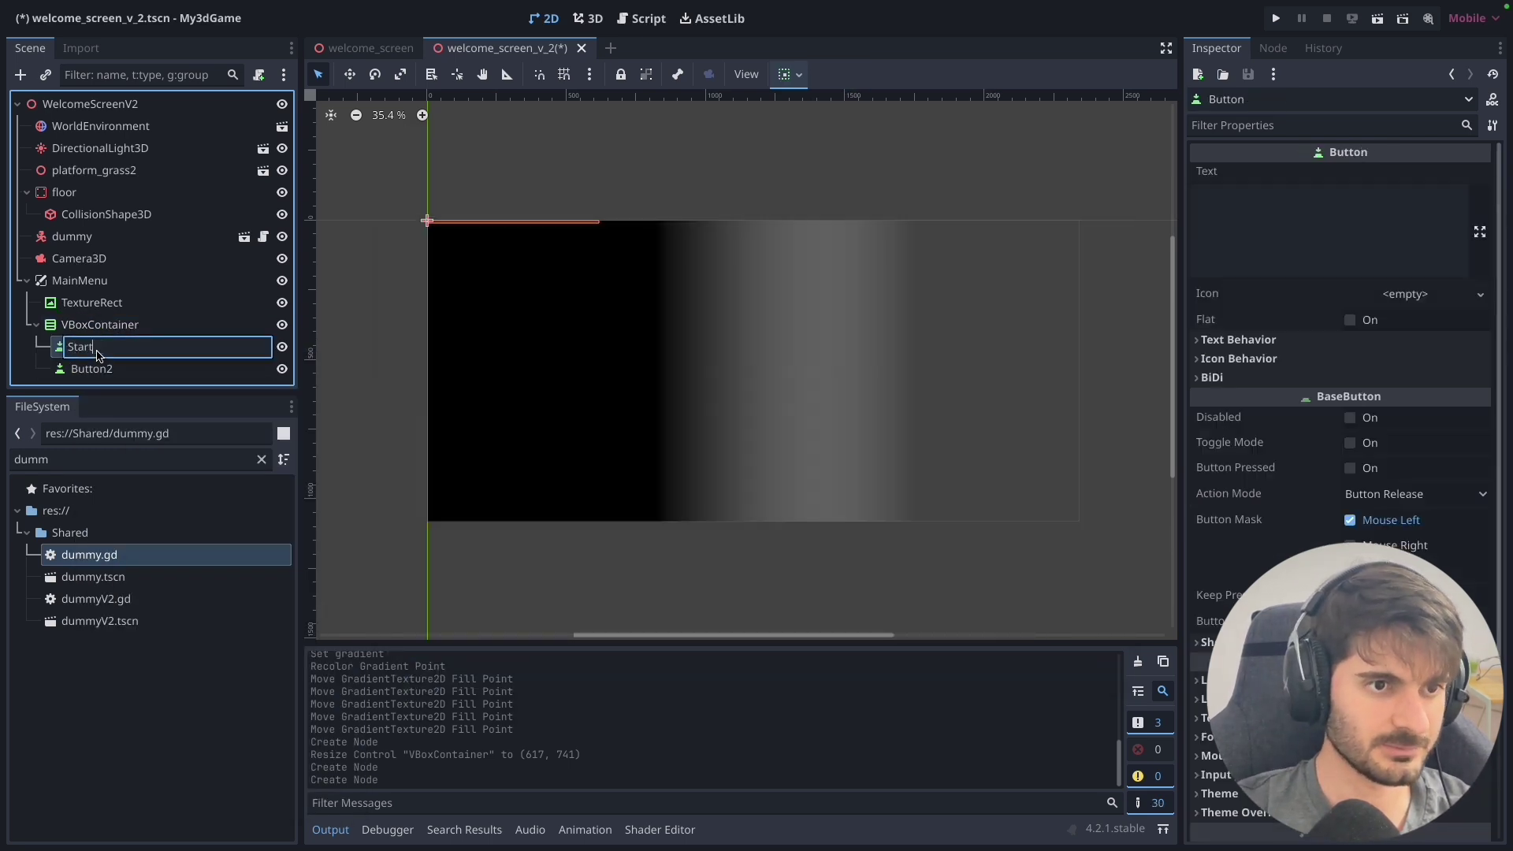
pyautogui.press('Return')
pyautogui.doubleClick(91, 369)
pyautogui.write('Quit')
pyautogui.press('Return')
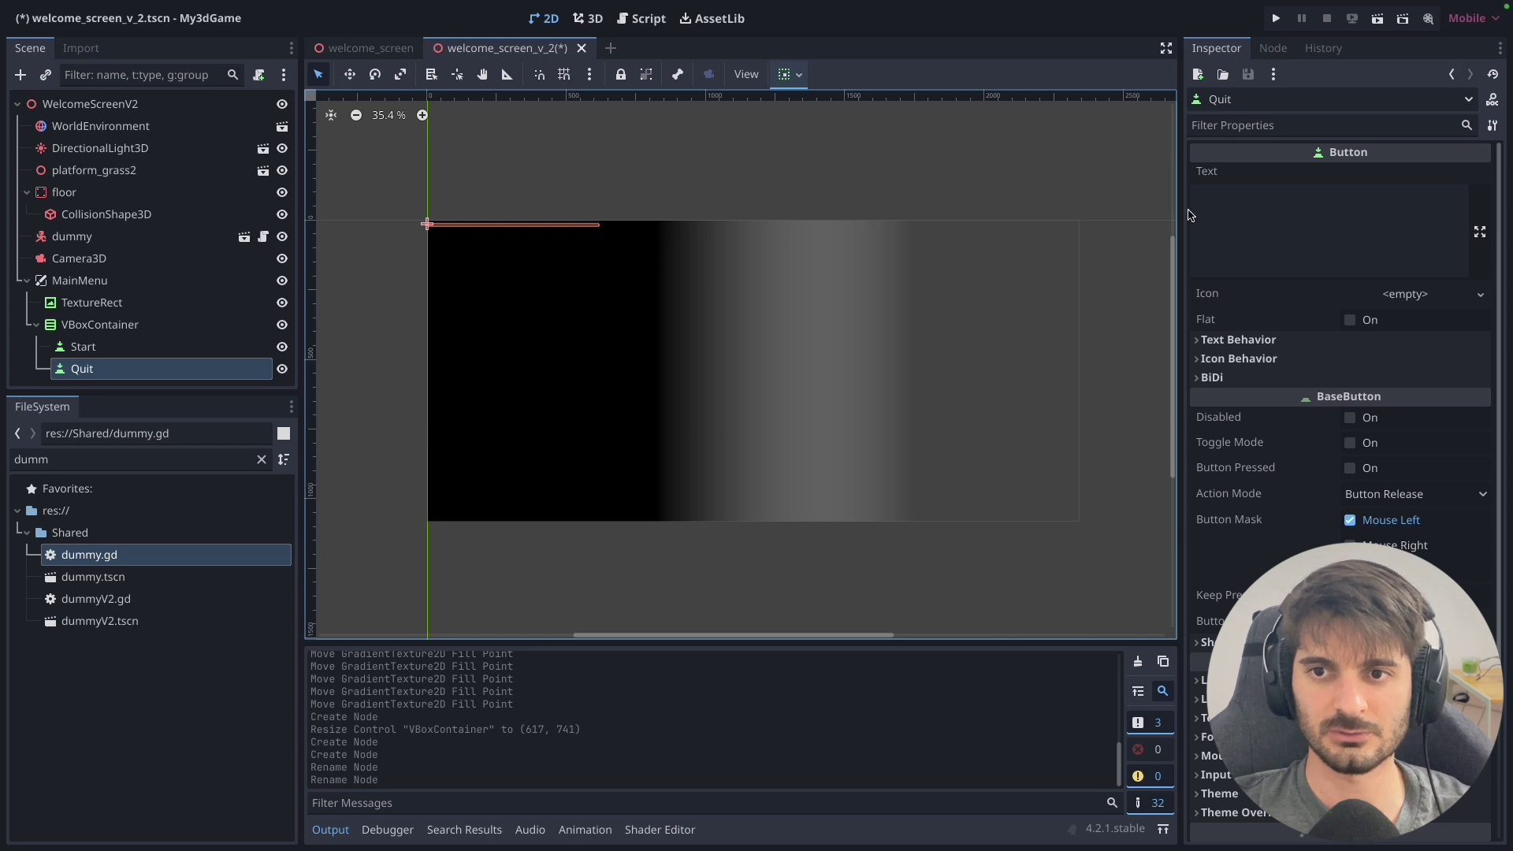
pyautogui.click(1218, 197)
pyautogui.write('Quit')
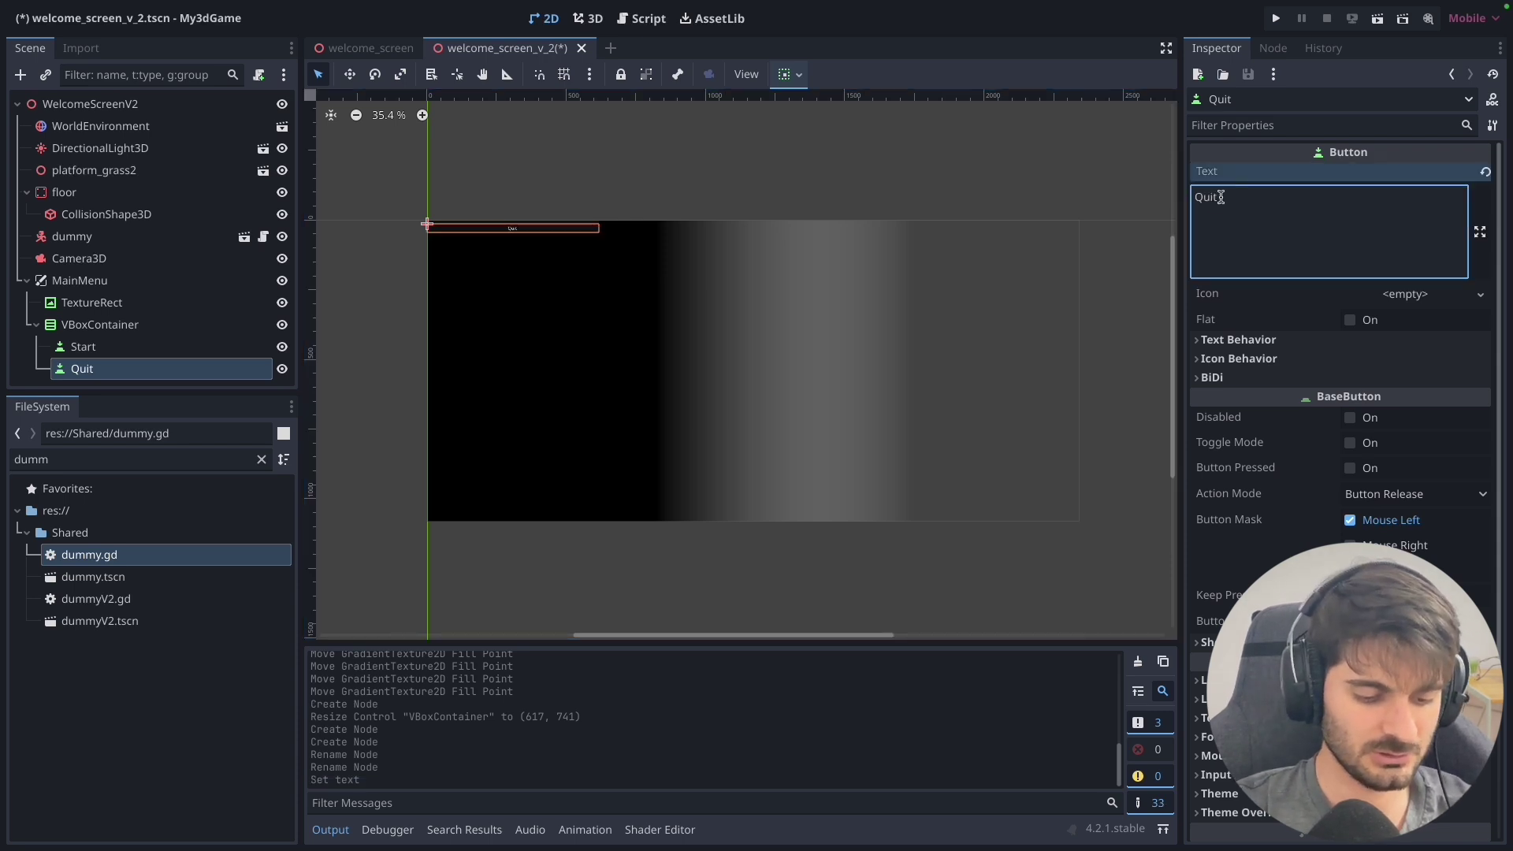
pyautogui.write(' Game')
pyautogui.click(595, 409)
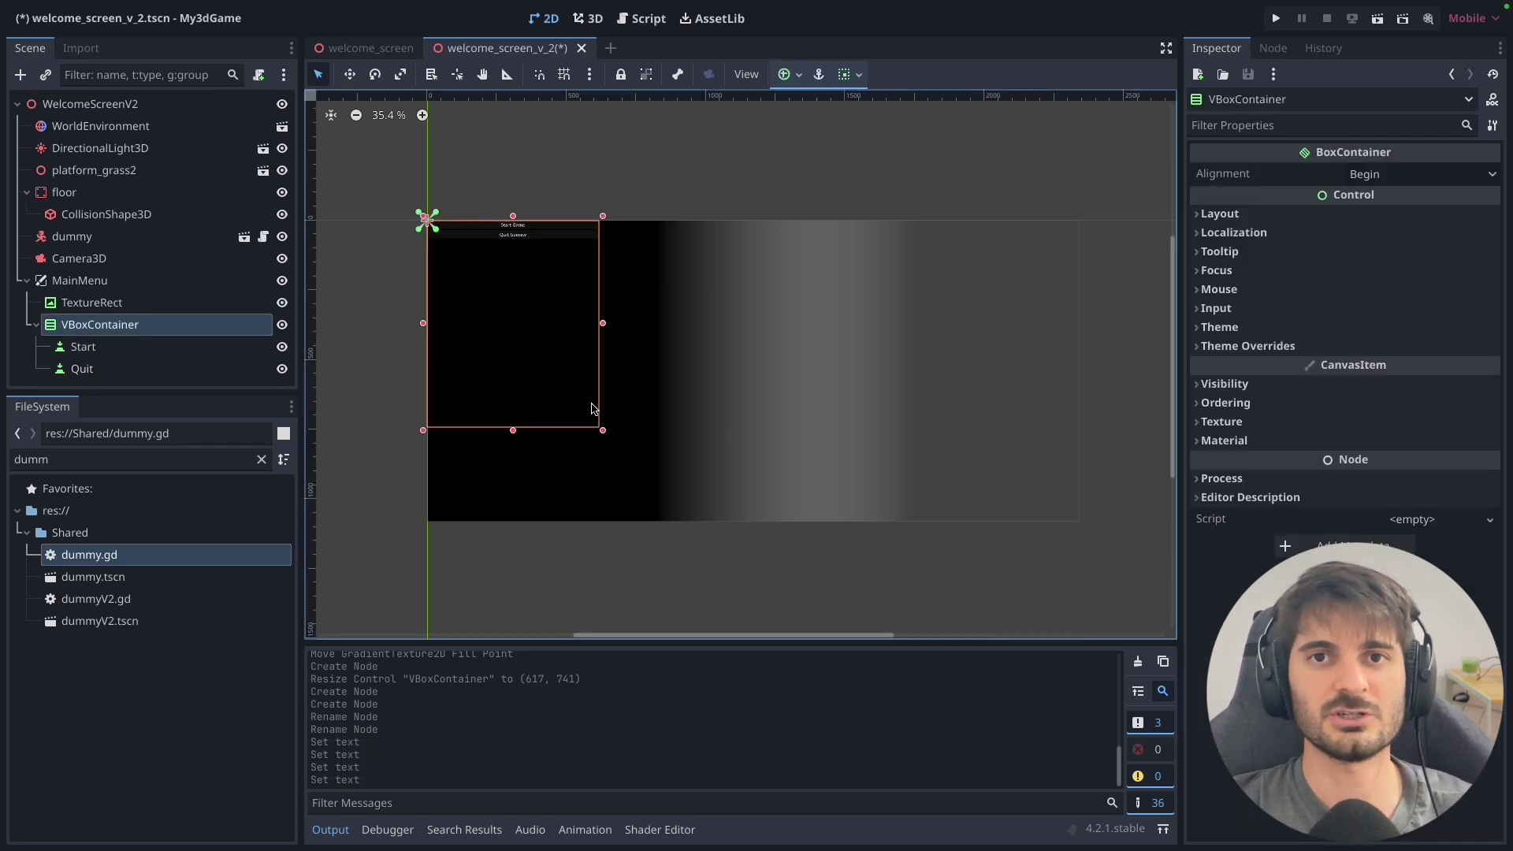
# - Set the VBoxContainer's alignment to Center
pyautogui.click(1417, 175)
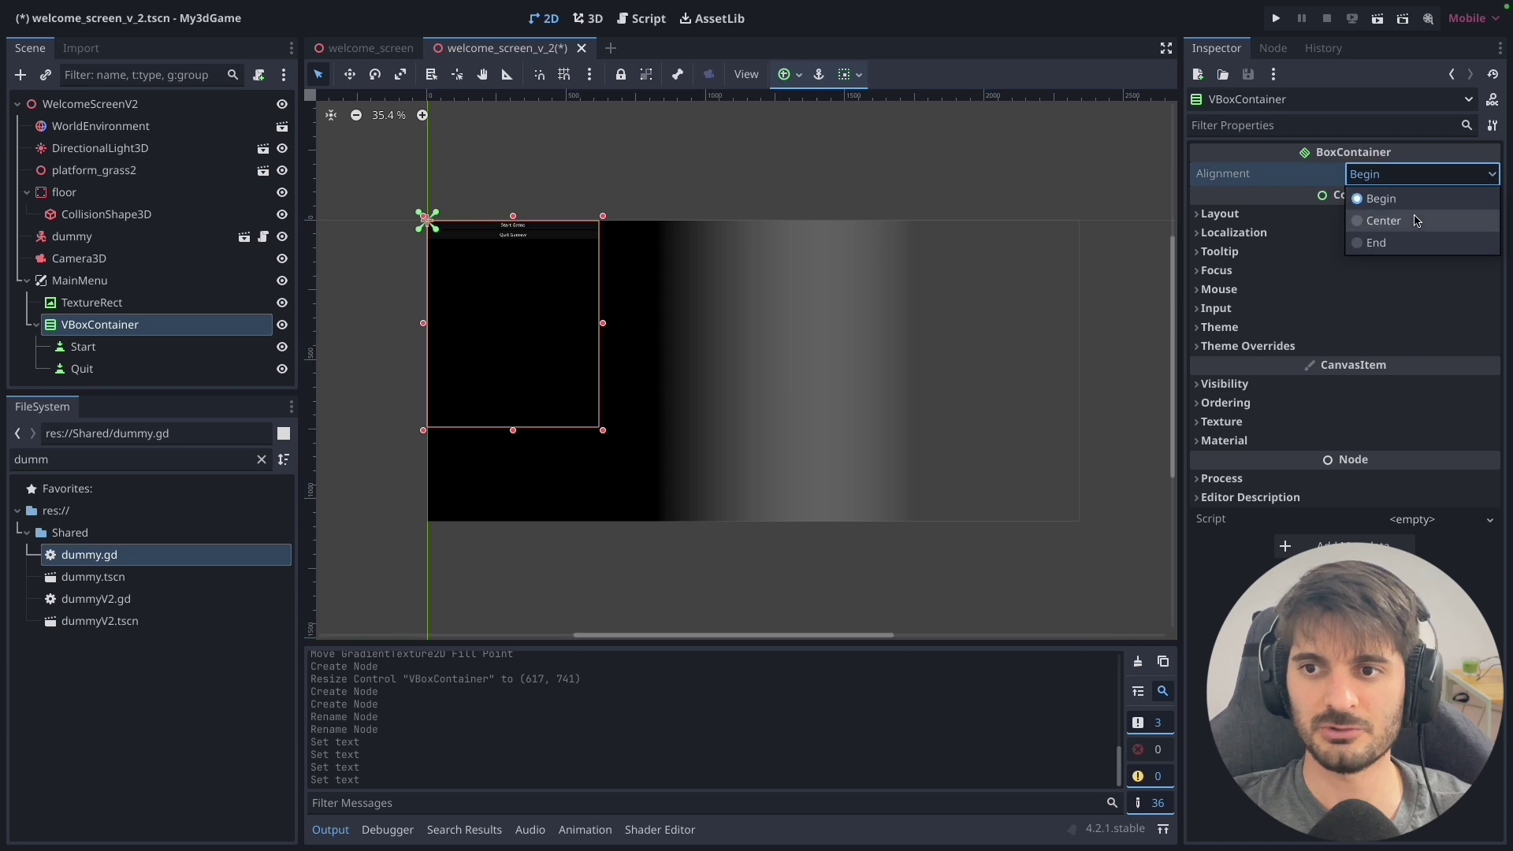
pyautogui.click(1417, 221)
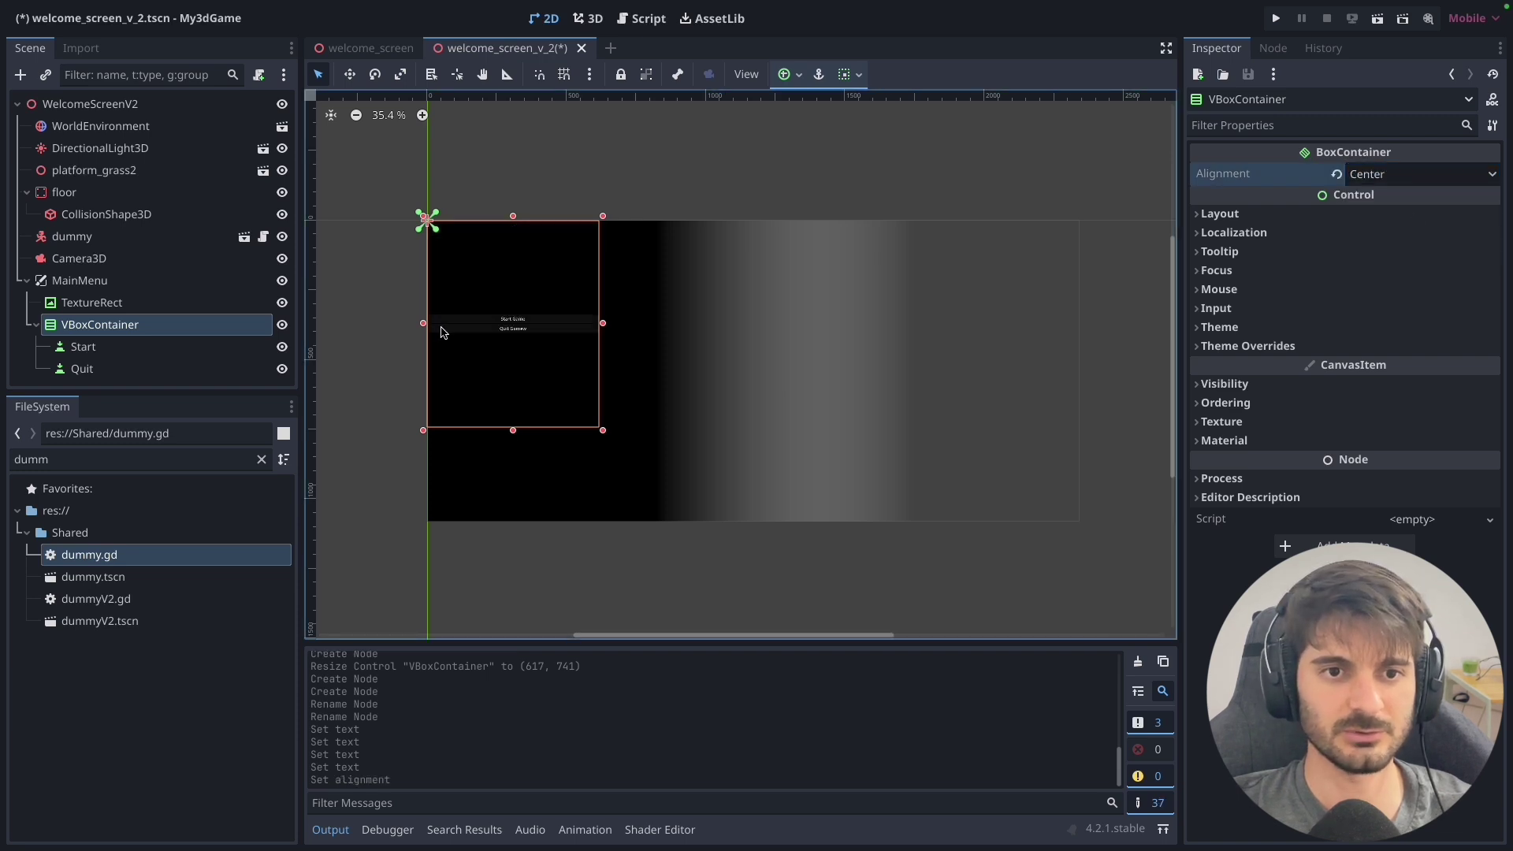
pyautogui.scroll(1, 530, 318)
pyautogui.scroll(2, 530, 318)
# - Override the Start button's font size to 65
pyautogui.click(116, 347)
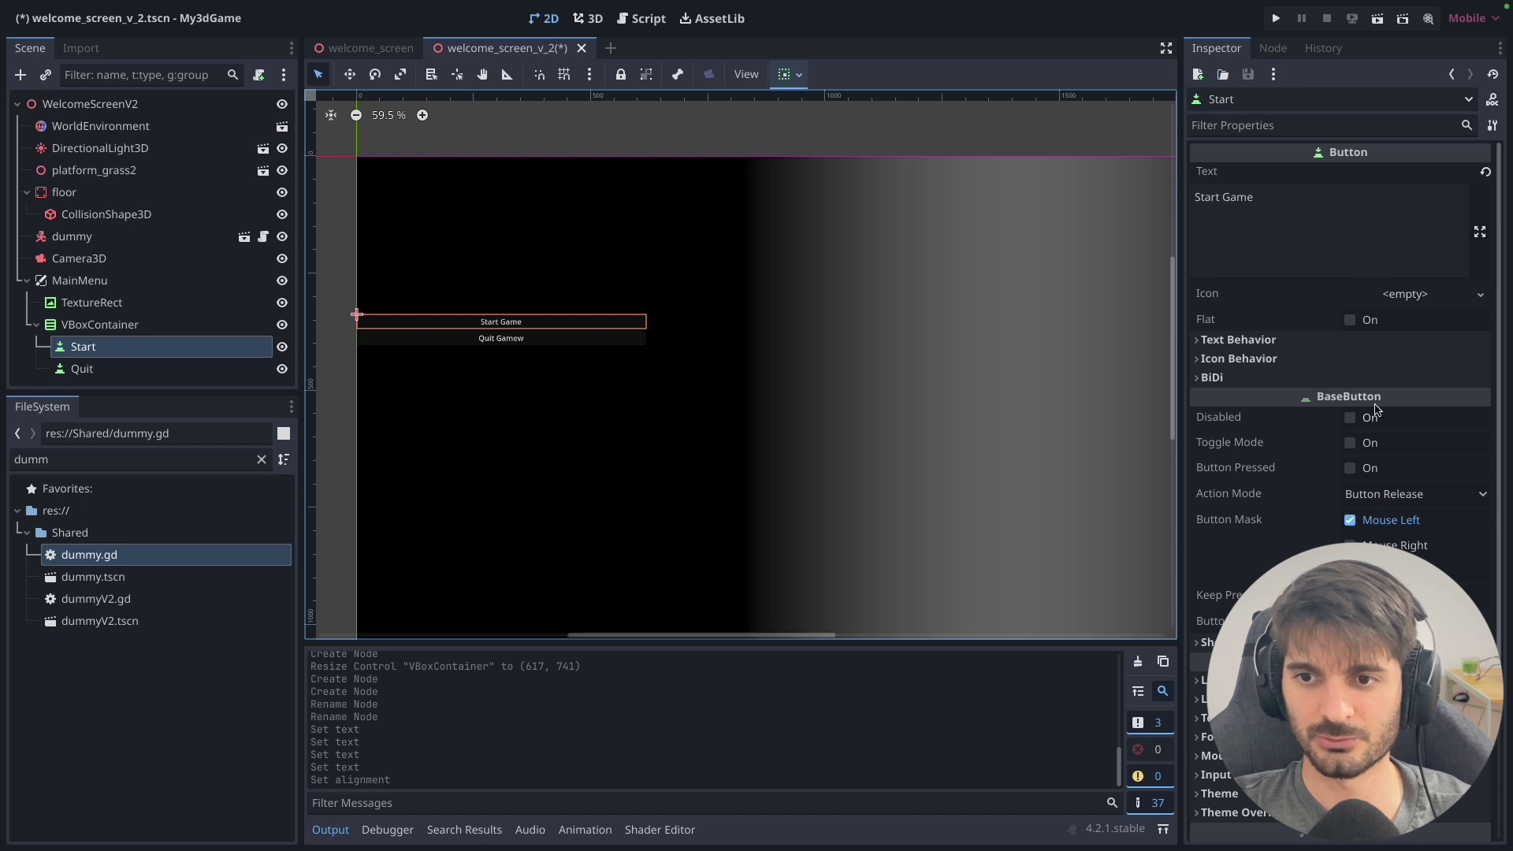
pyautogui.click(1326, 130)
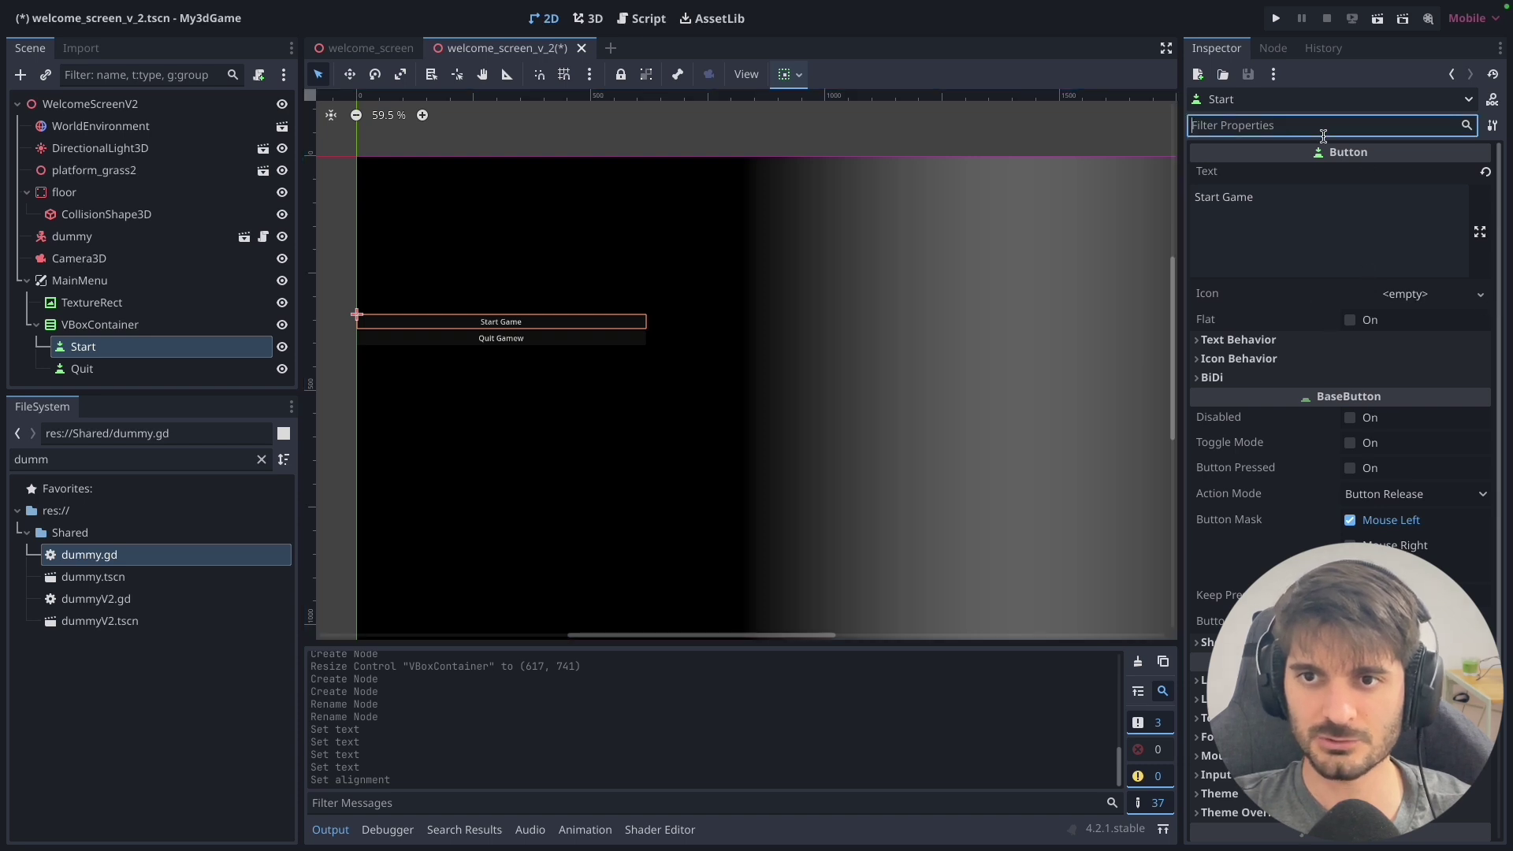
pyautogui.write('fon')
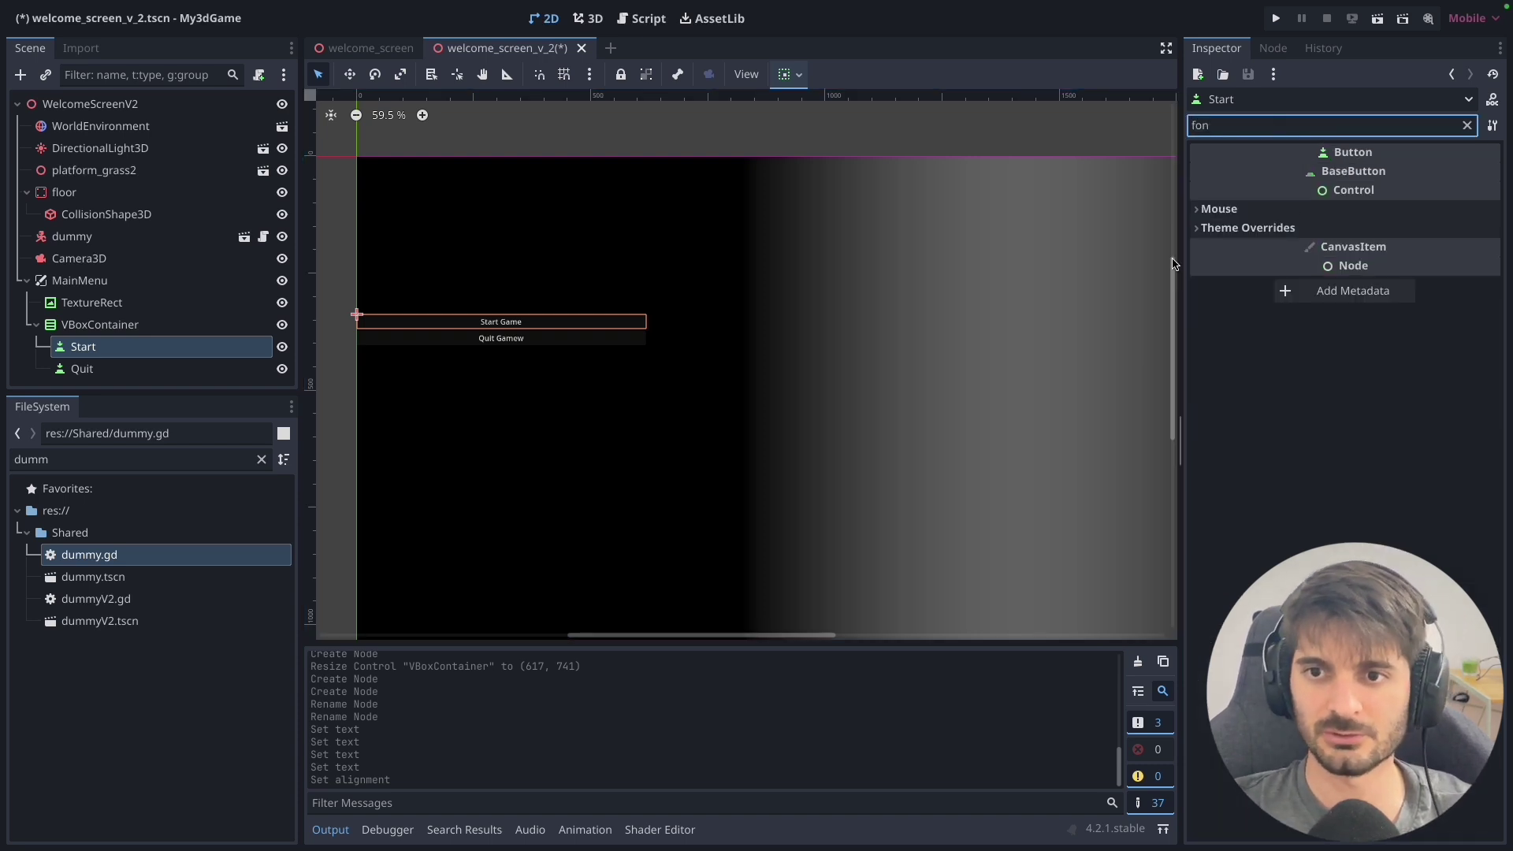
pyautogui.click(1197, 226)
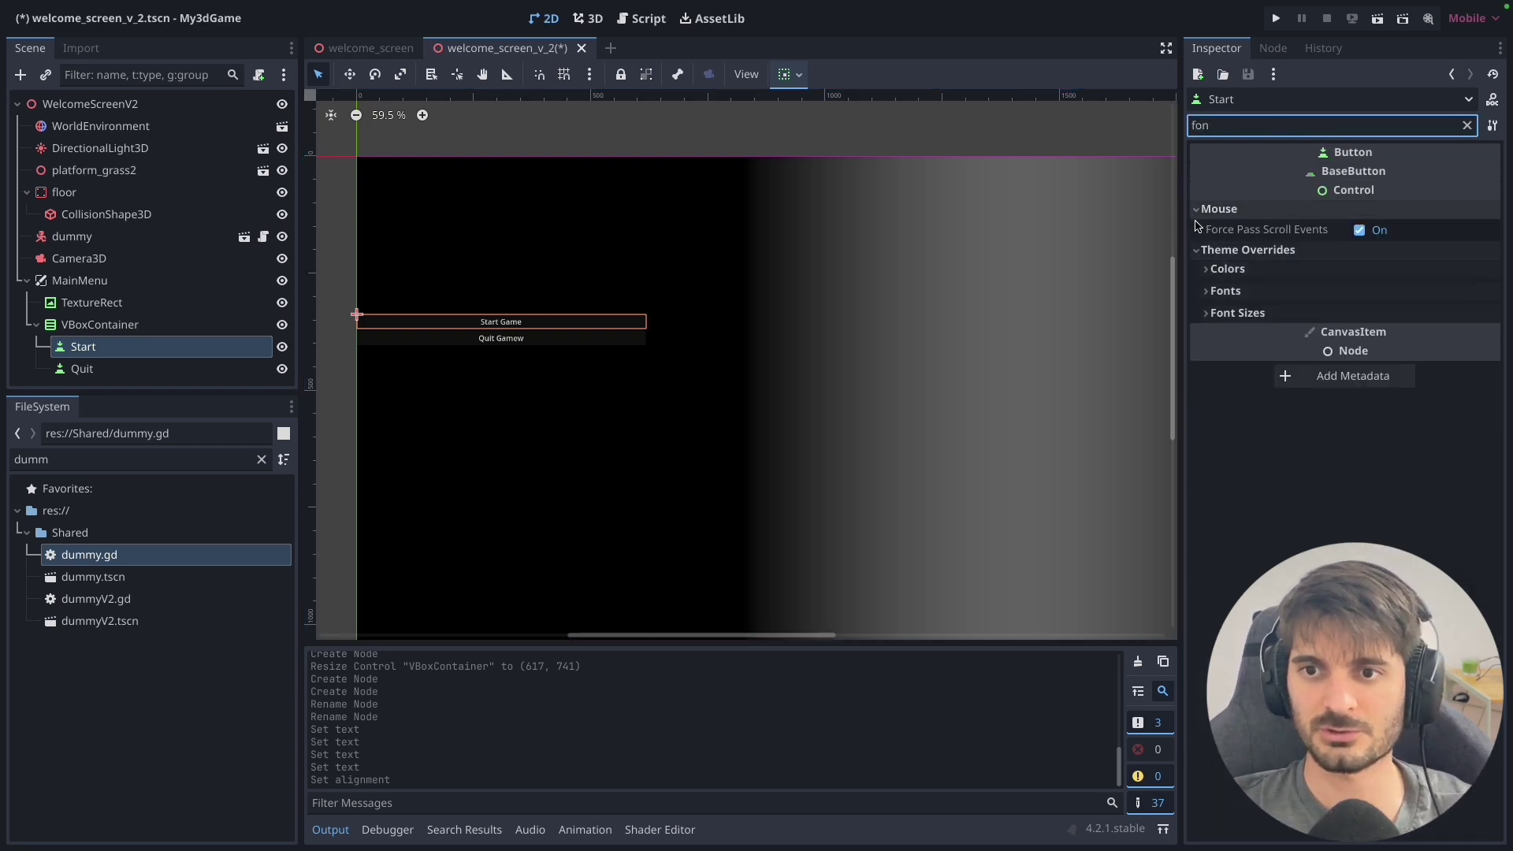
pyautogui.click(1217, 291)
pyautogui.click(1206, 339)
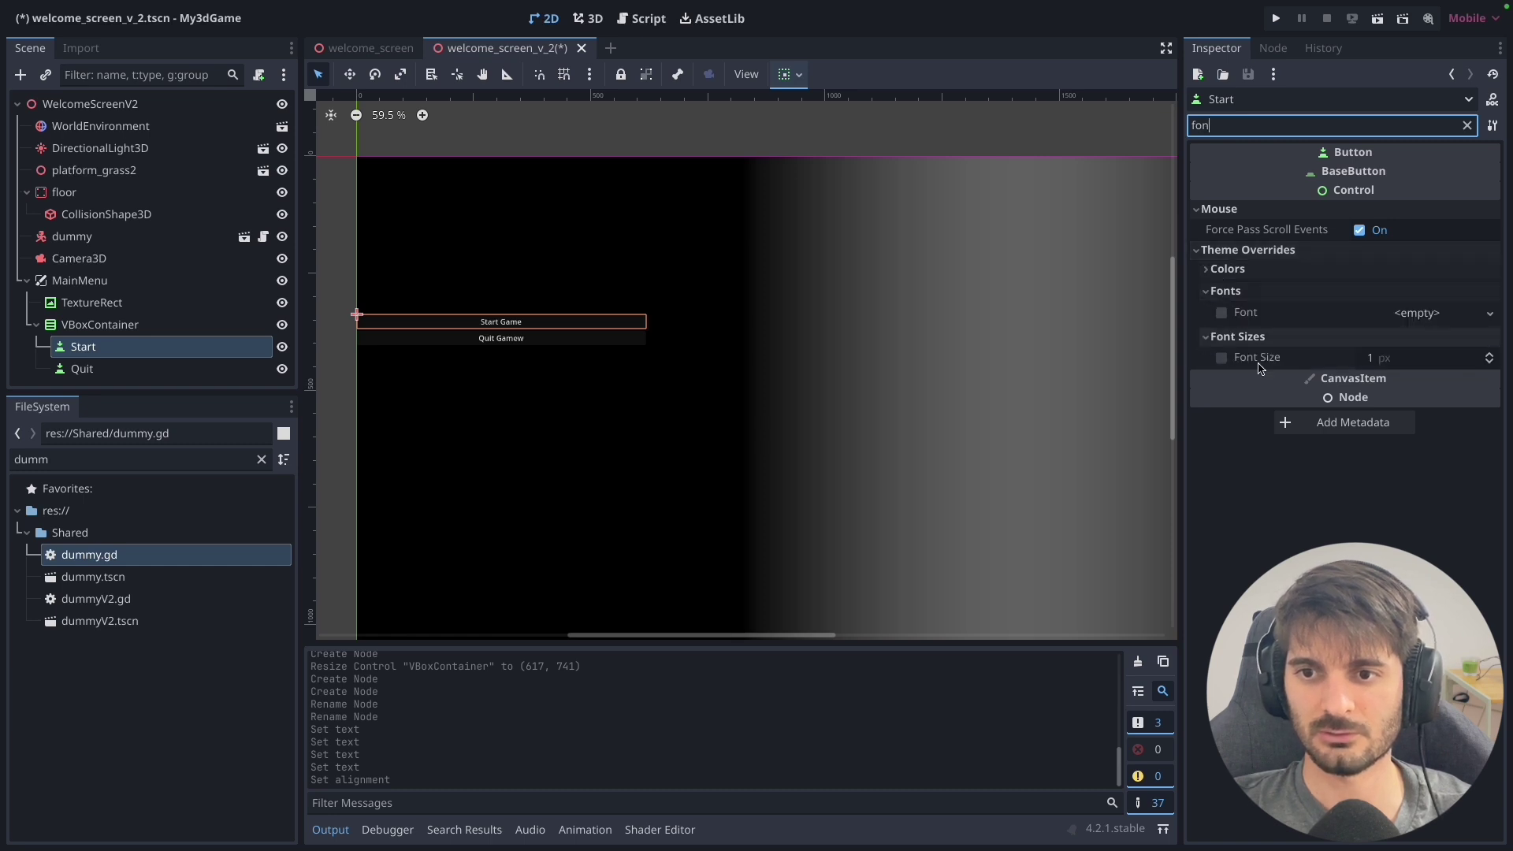
pyautogui.click(1442, 359)
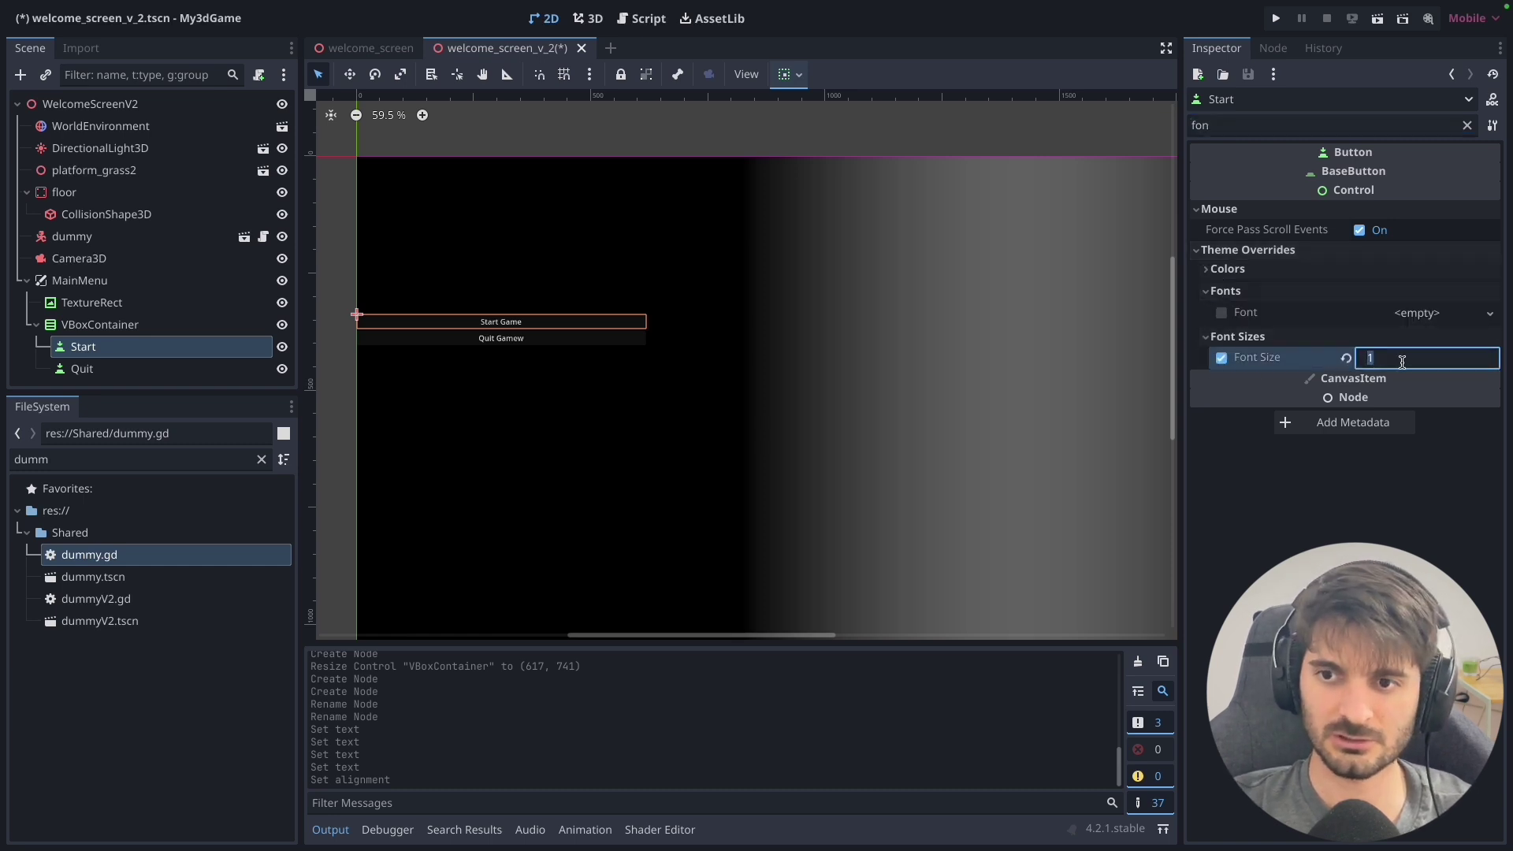
pyautogui.write('65')
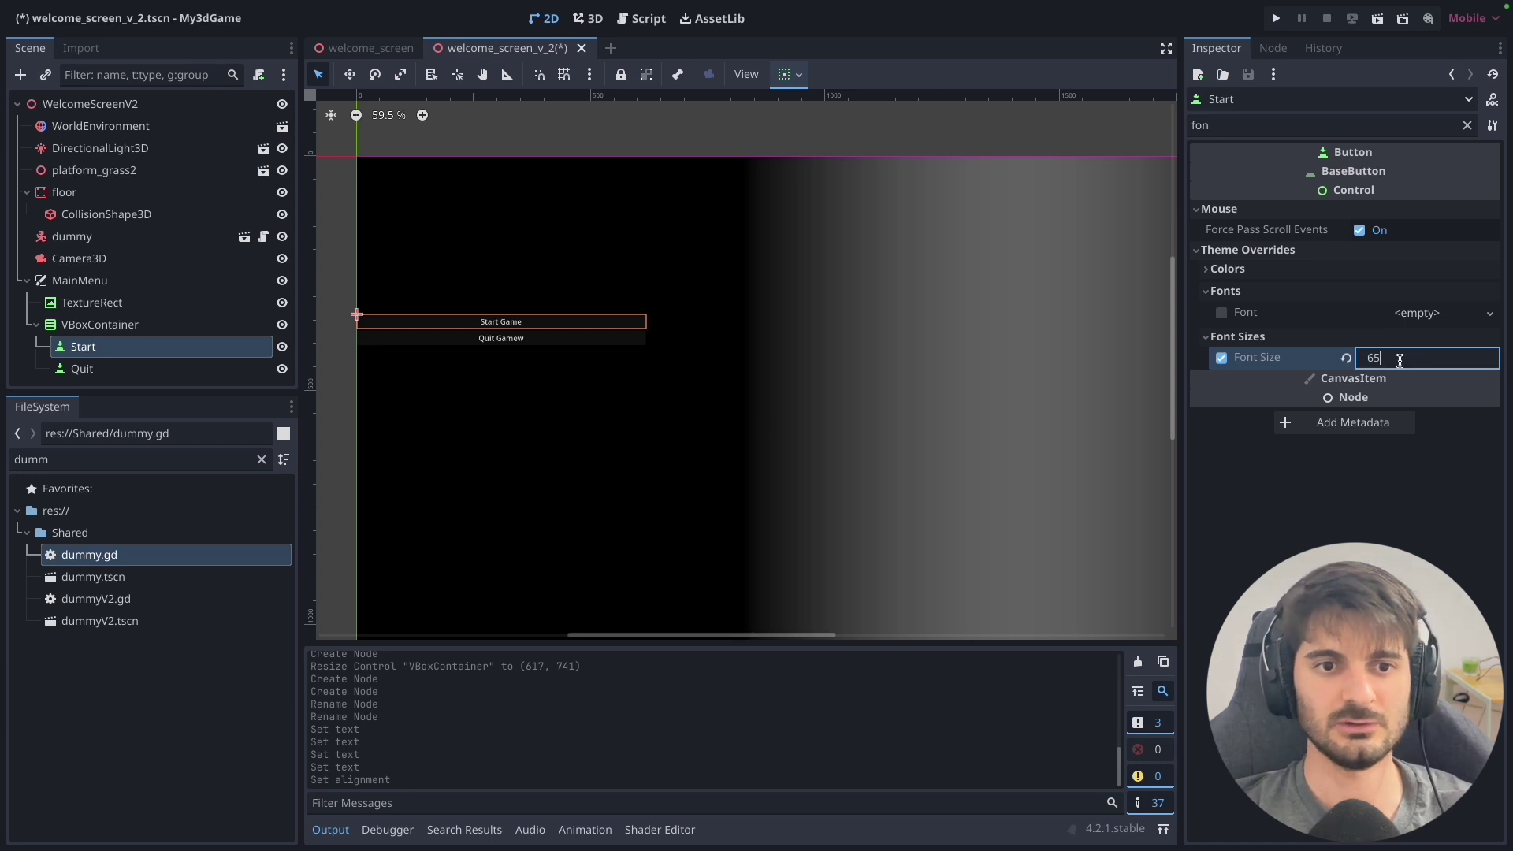
pyautogui.press('Return')
# - Override the Quit button's font size to 65
pyautogui.click(162, 368)
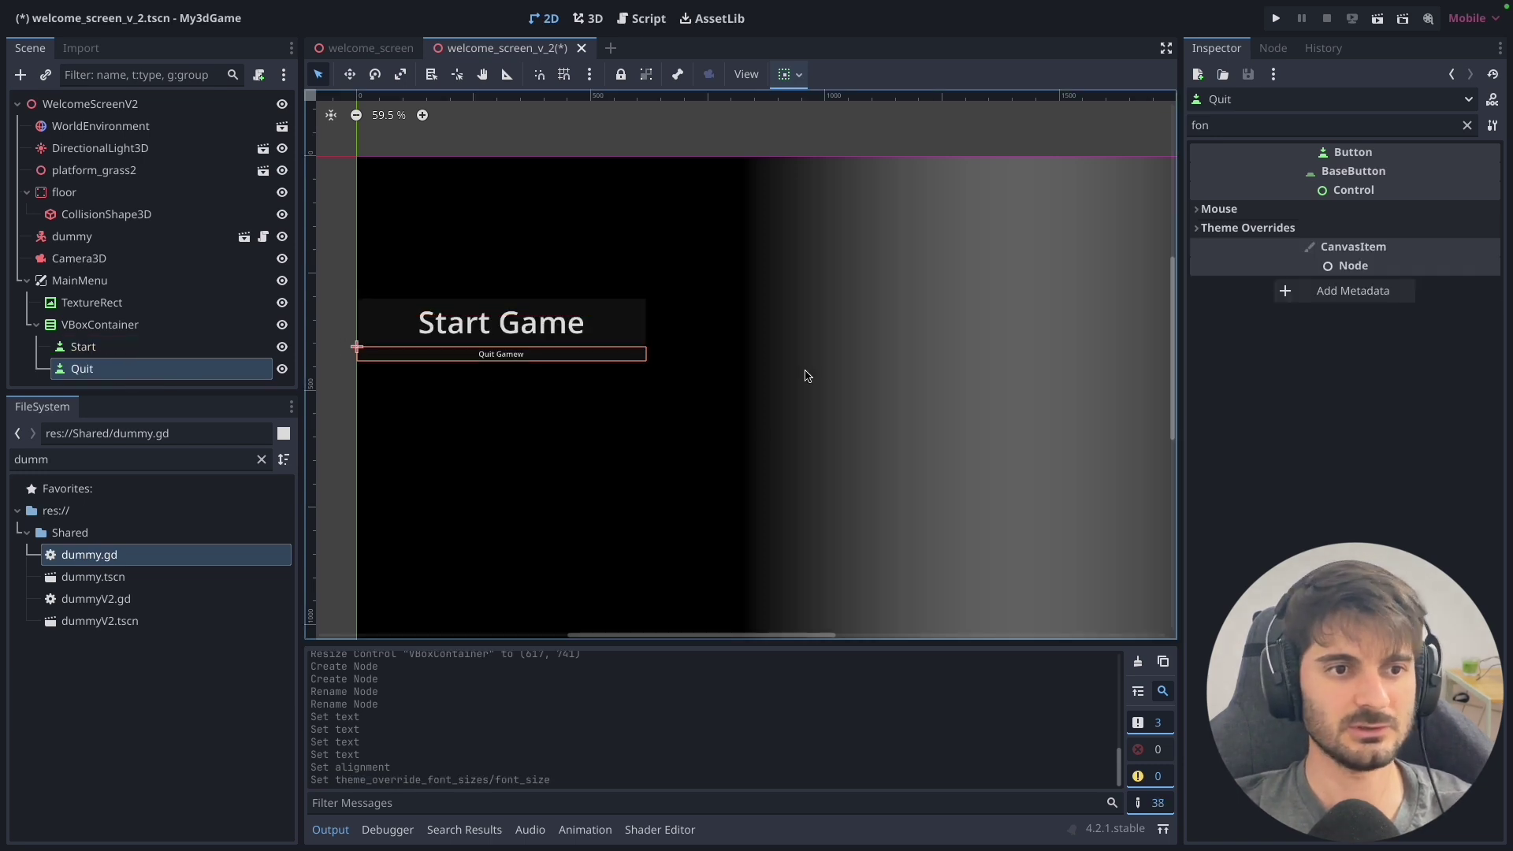
pyautogui.click(1241, 228)
pyautogui.click(1242, 290)
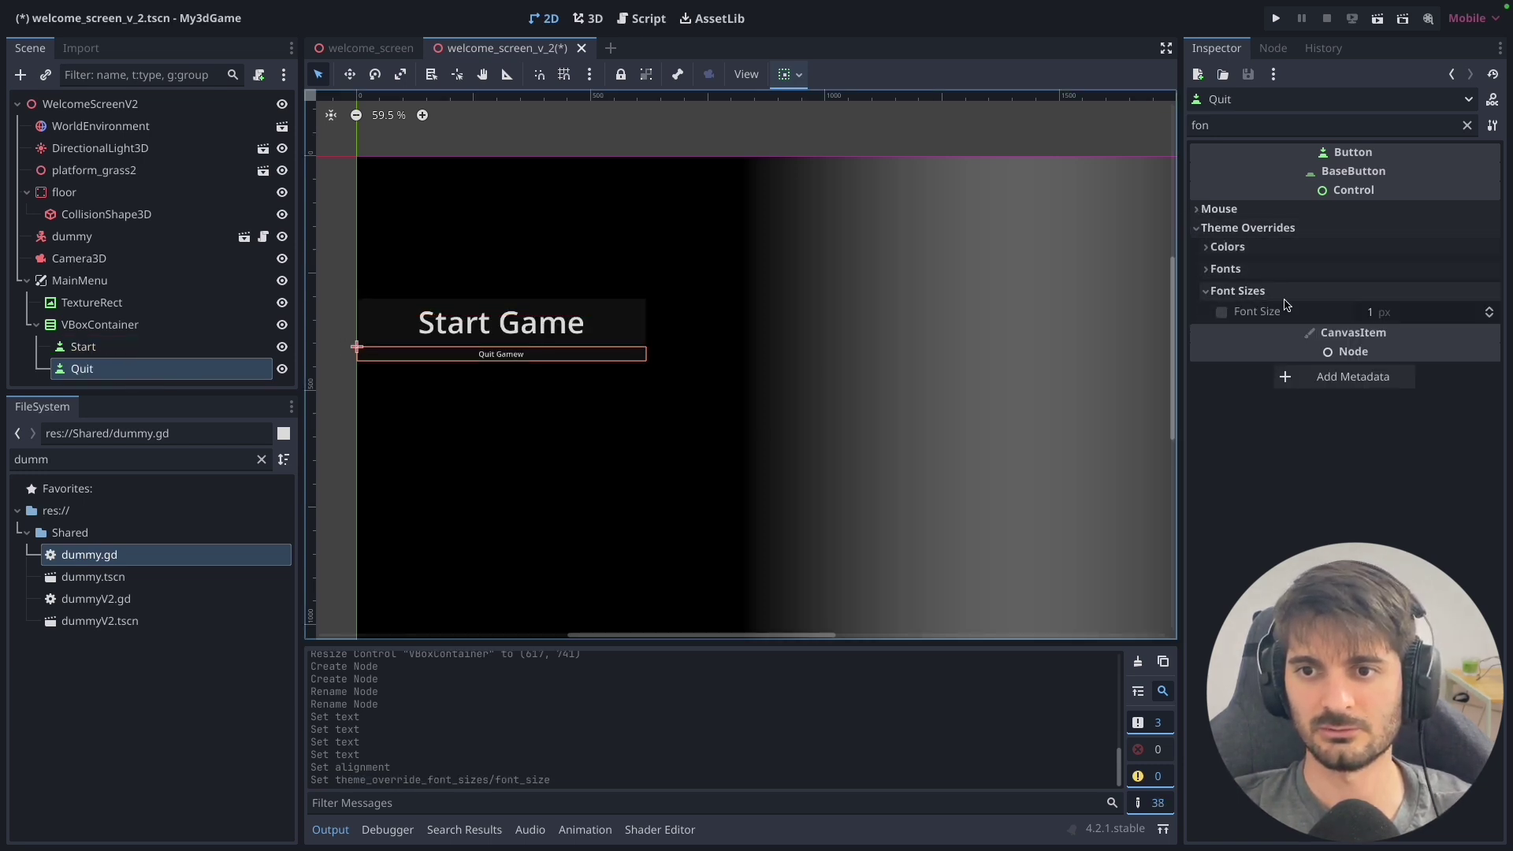
pyautogui.click(1223, 312)
pyautogui.click(1391, 314)
pyautogui.write('65')
pyautogui.press('Return')
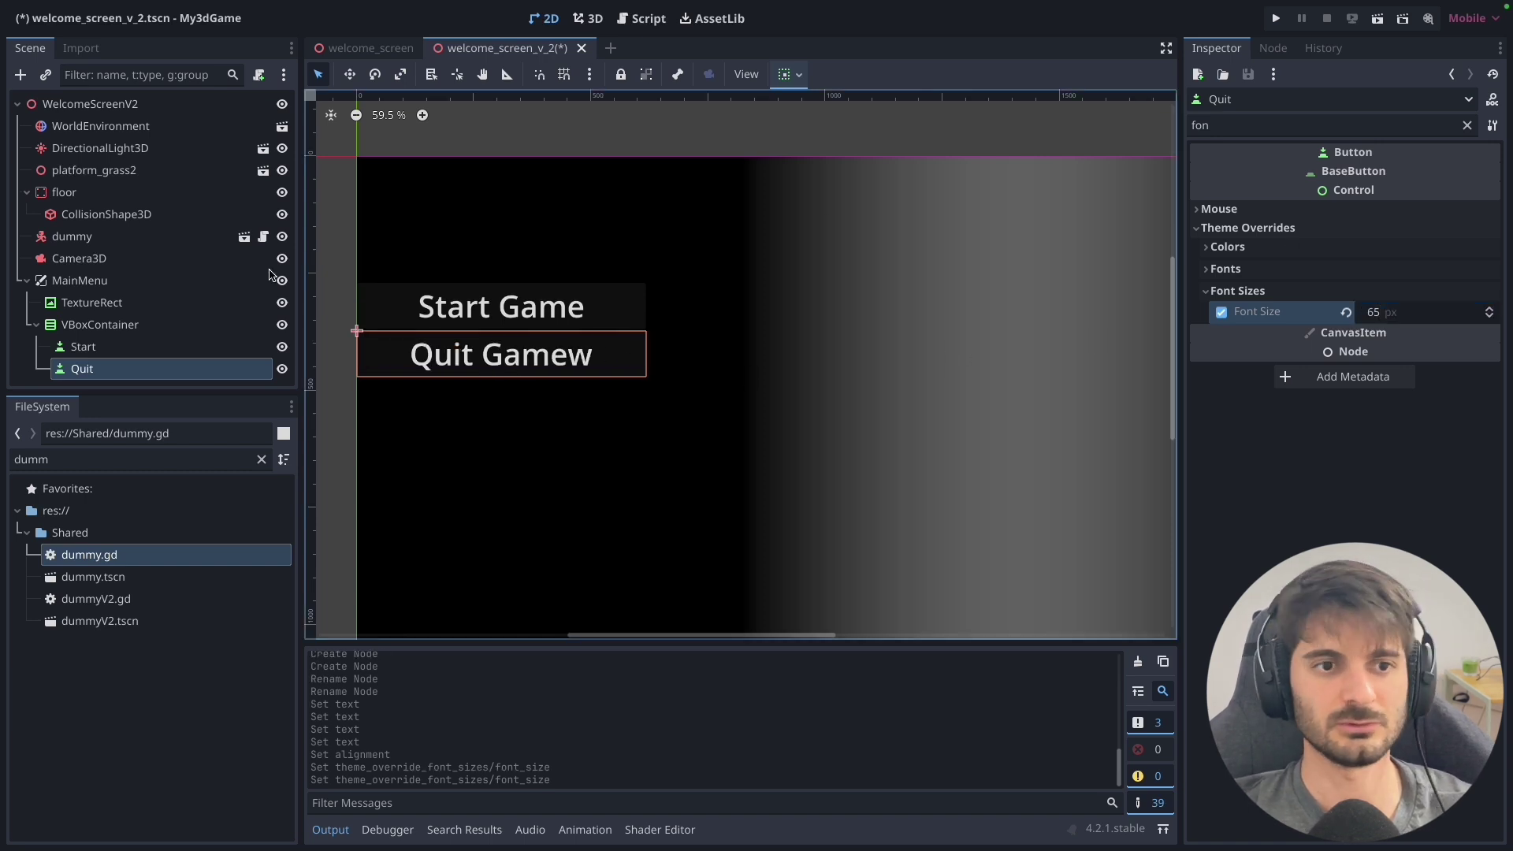
# - Remove the stray 'w' so the Quit caption reads 'Quit Game'
pyautogui.click(83, 347)
pyautogui.click(82, 369)
pyautogui.click(1332, 203)
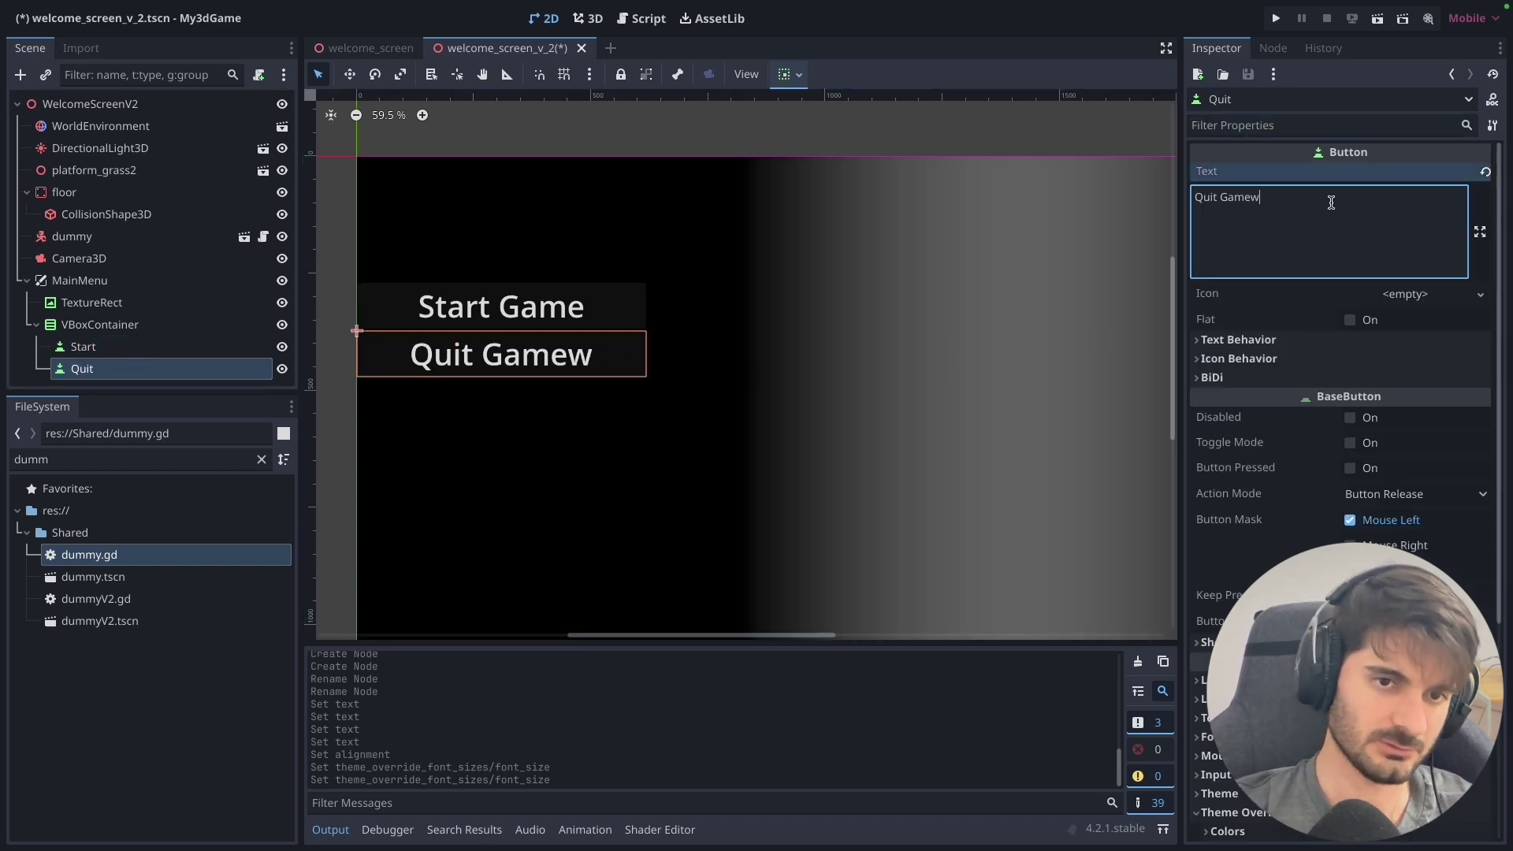
pyautogui.press('BackSpace')
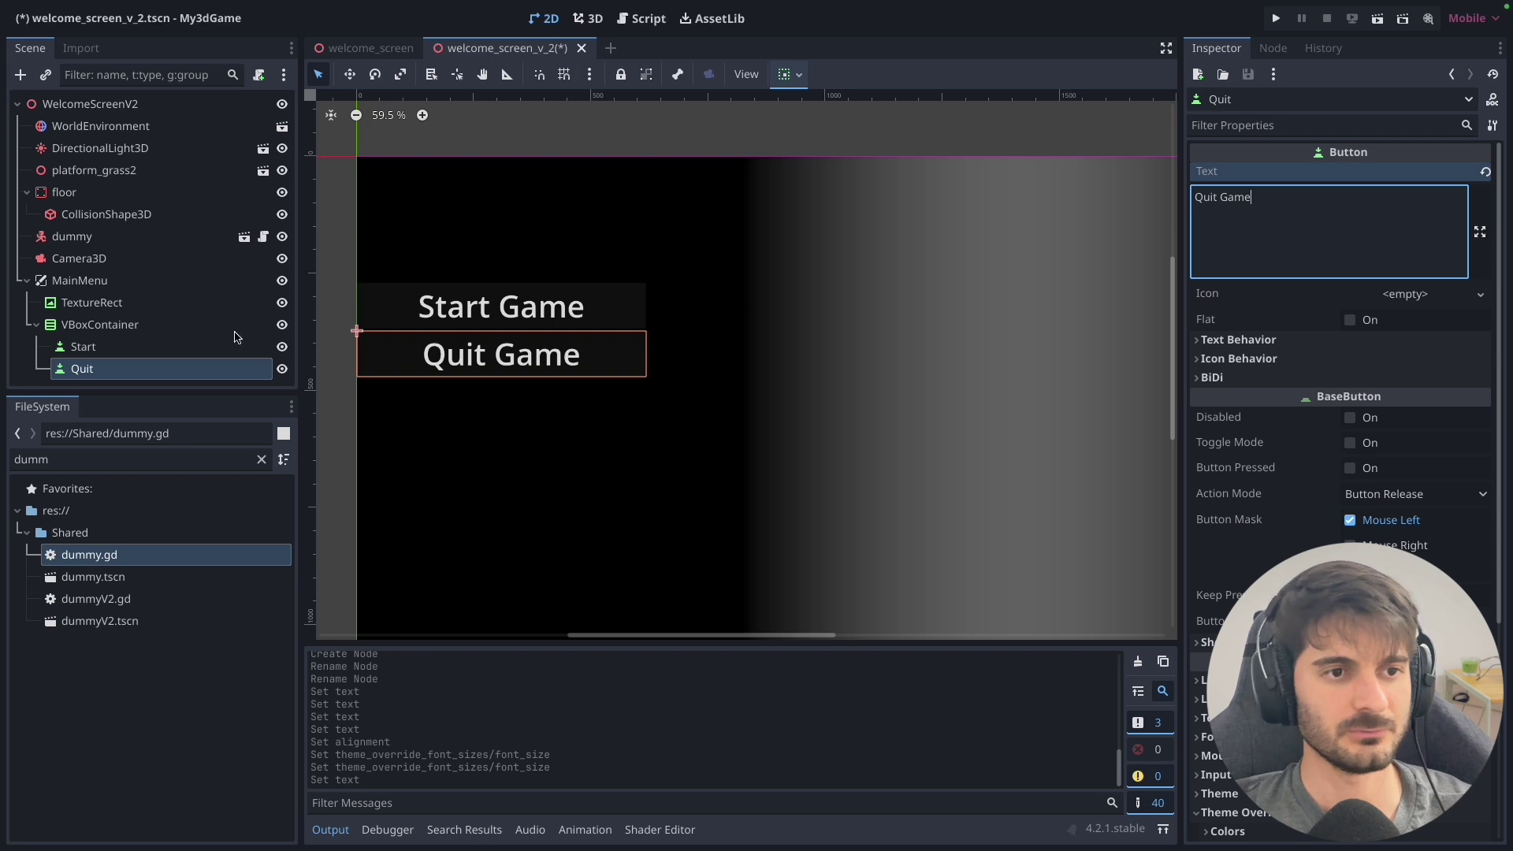
pyautogui.click(99, 325)
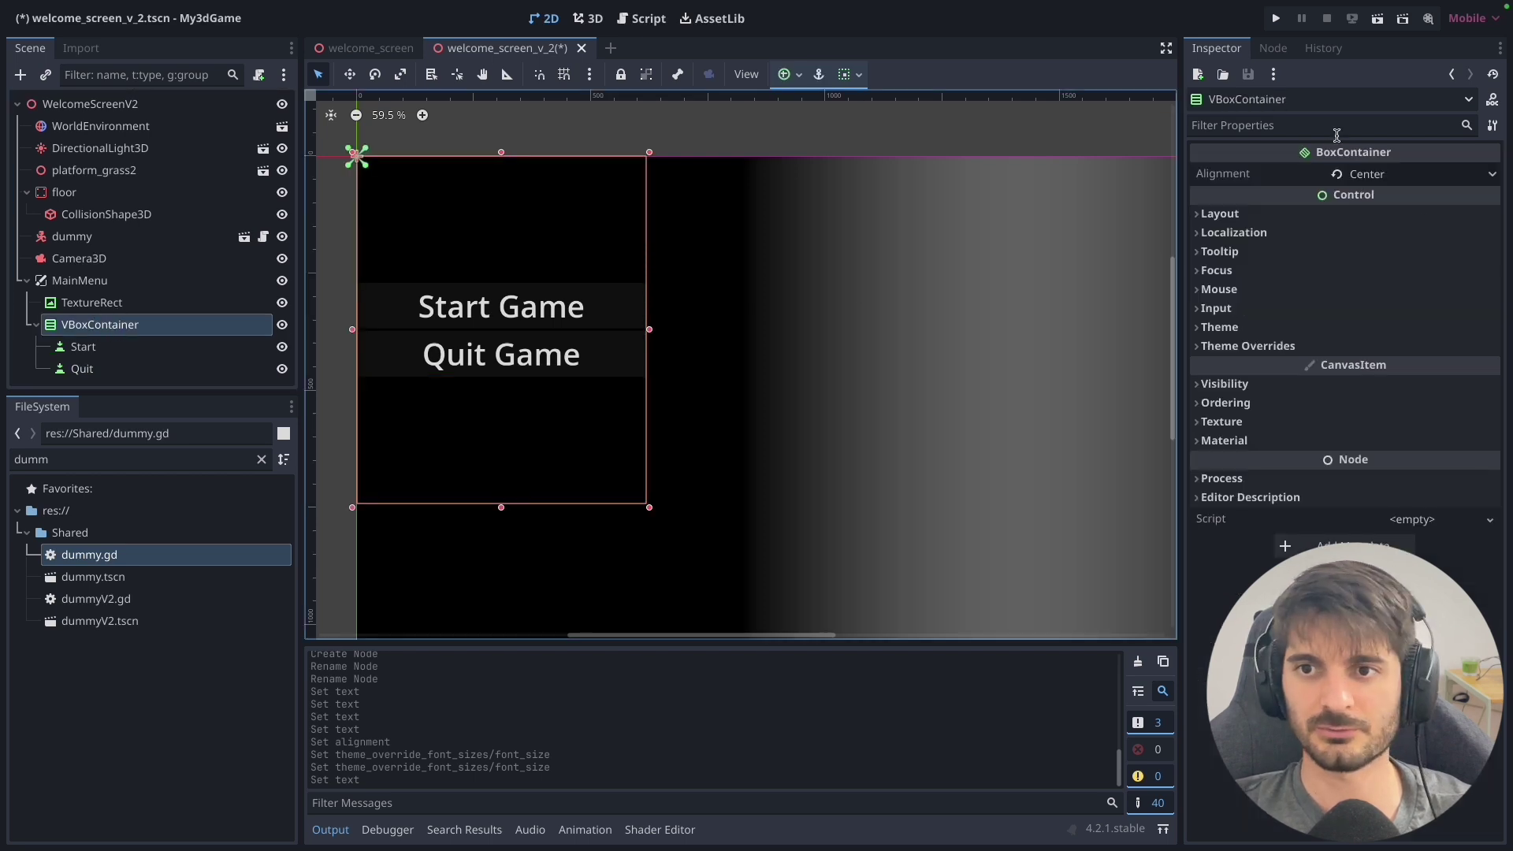
# - Override the button container's separation to space the Start/Quit buttons 22 px apart
pyautogui.write('spa')
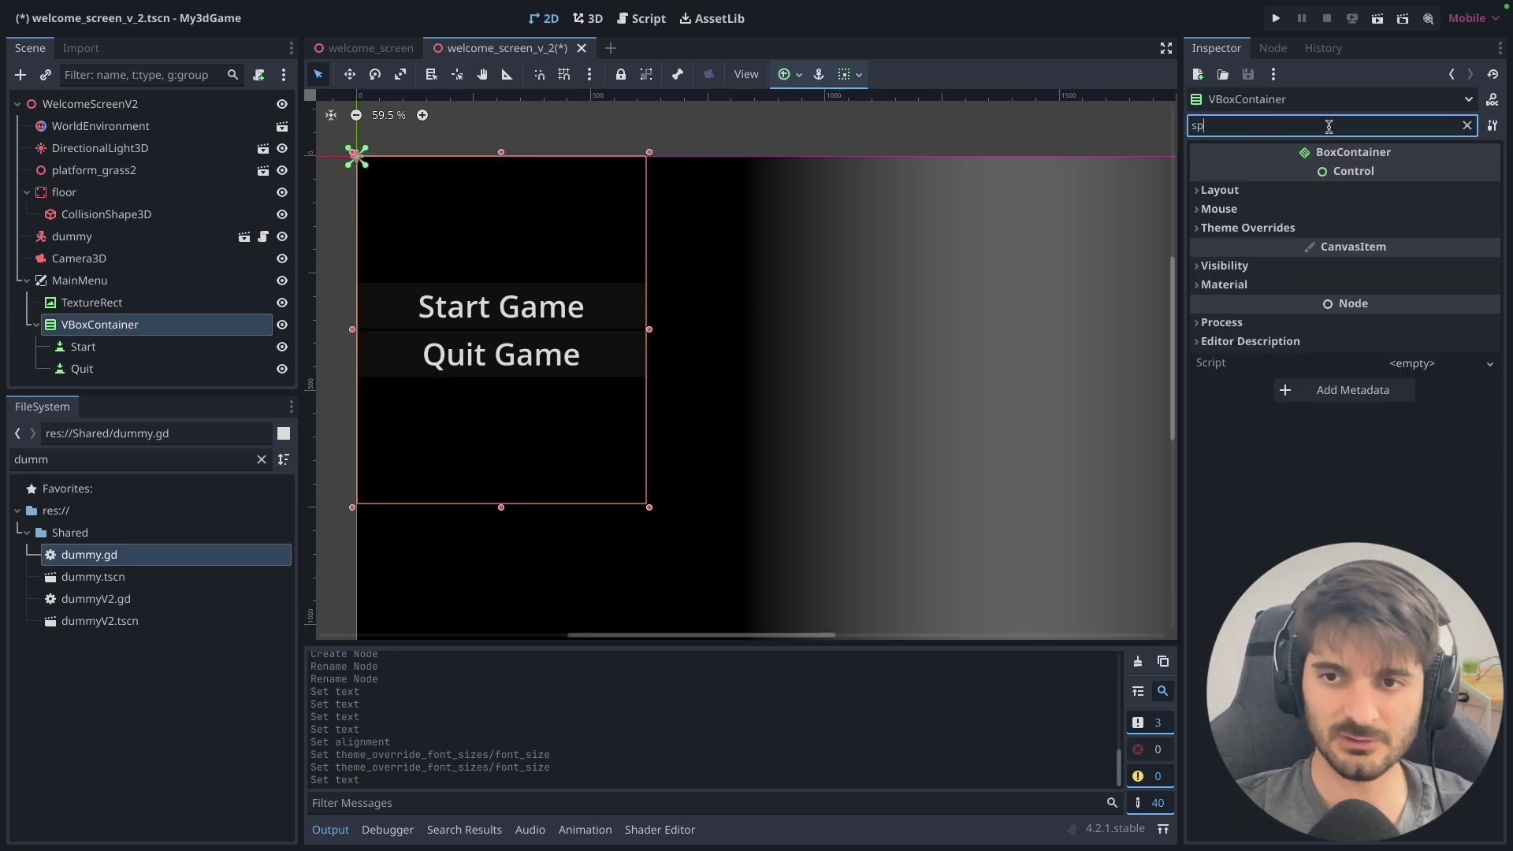
pyautogui.click(1218, 191)
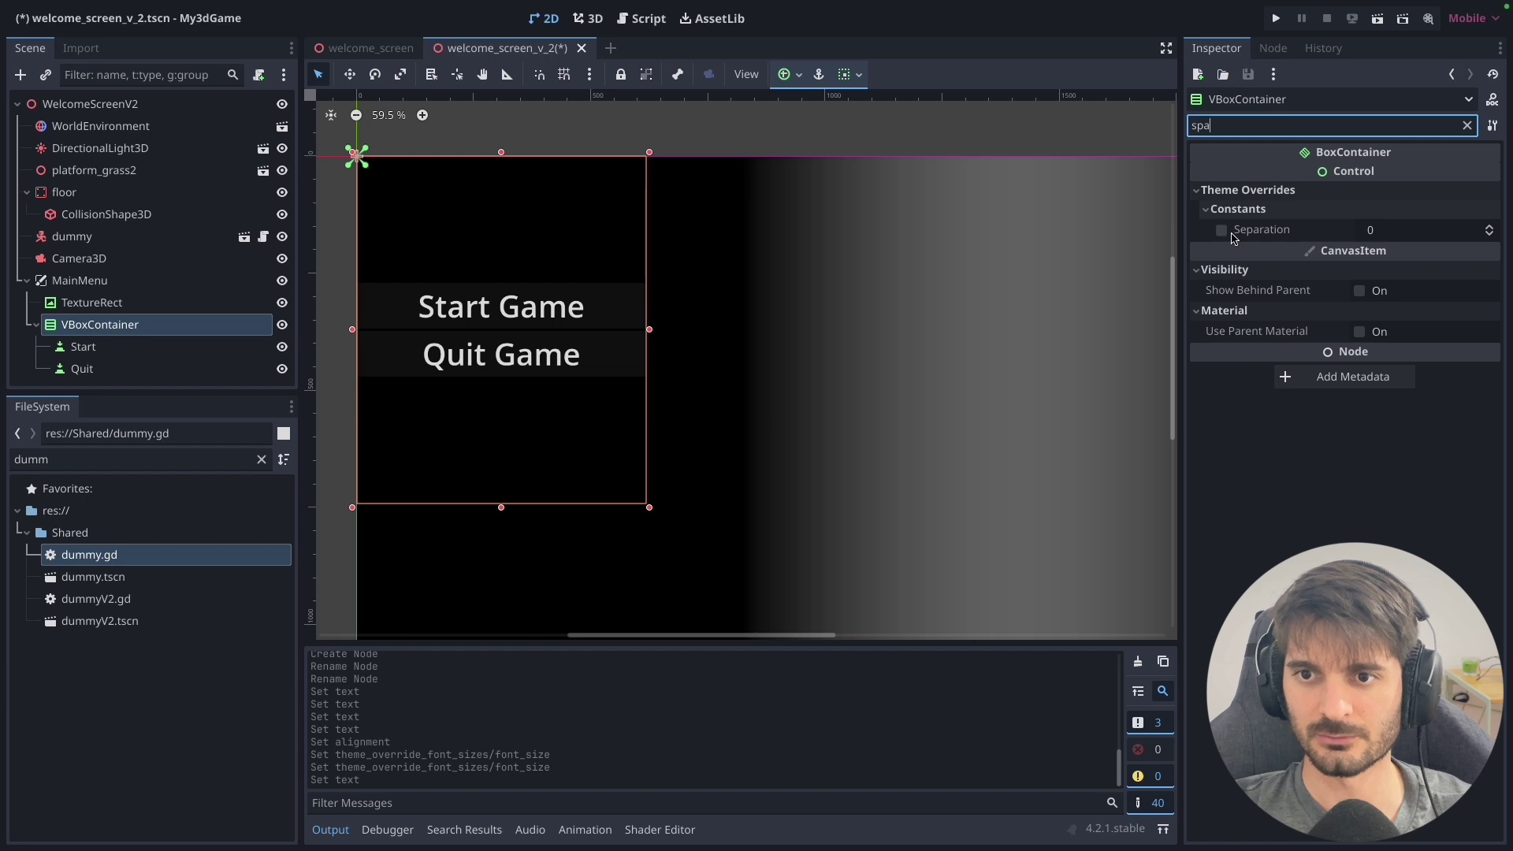
pyautogui.click(1222, 231)
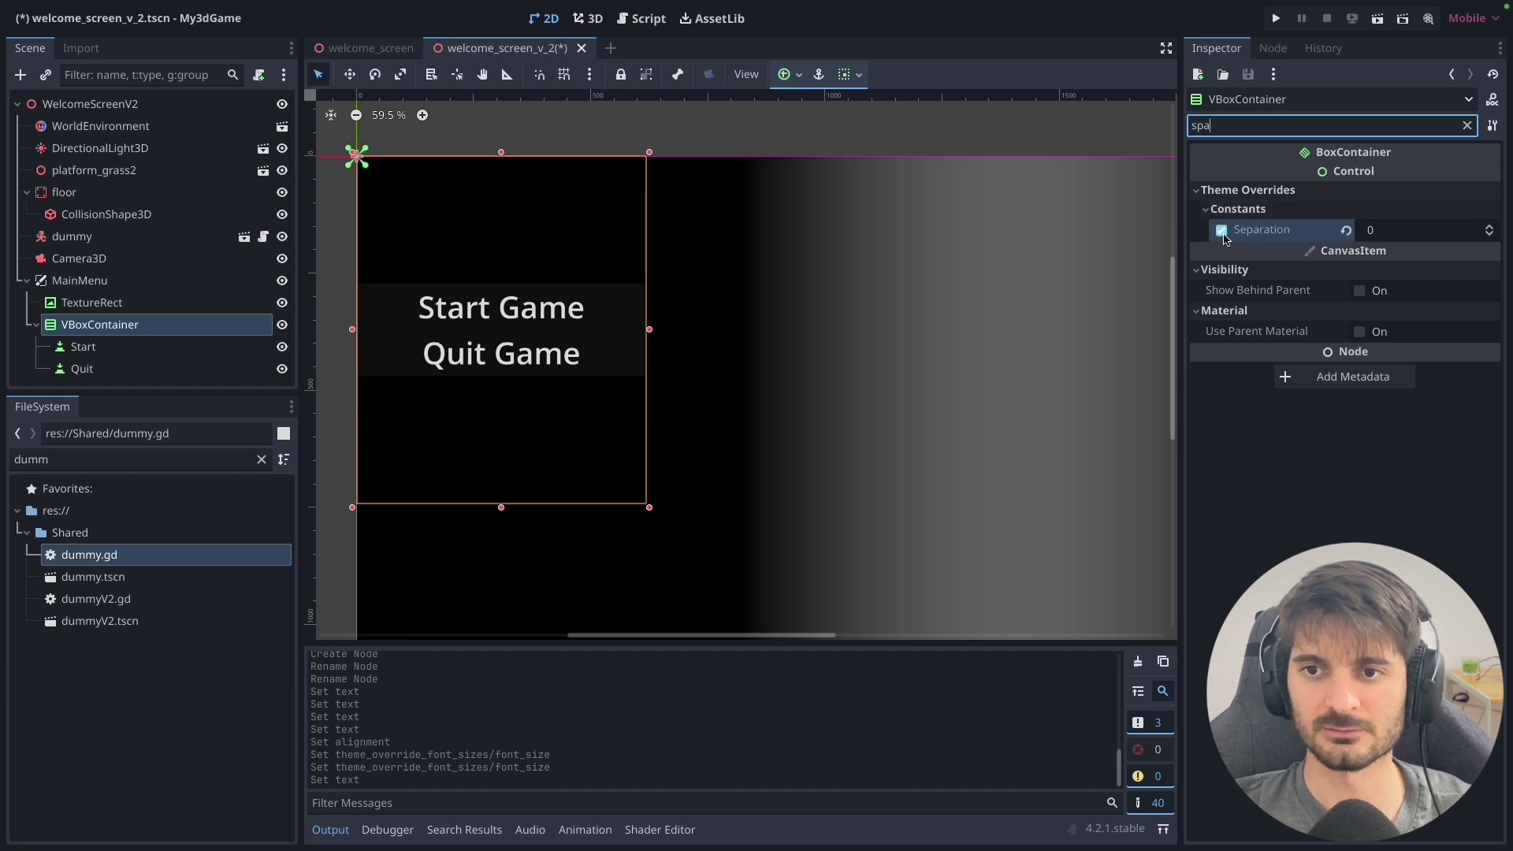
pyautogui.click(1490, 230)
pyautogui.click(1489, 230)
pyautogui.click(1490, 230)
pyautogui.click(1490, 230)
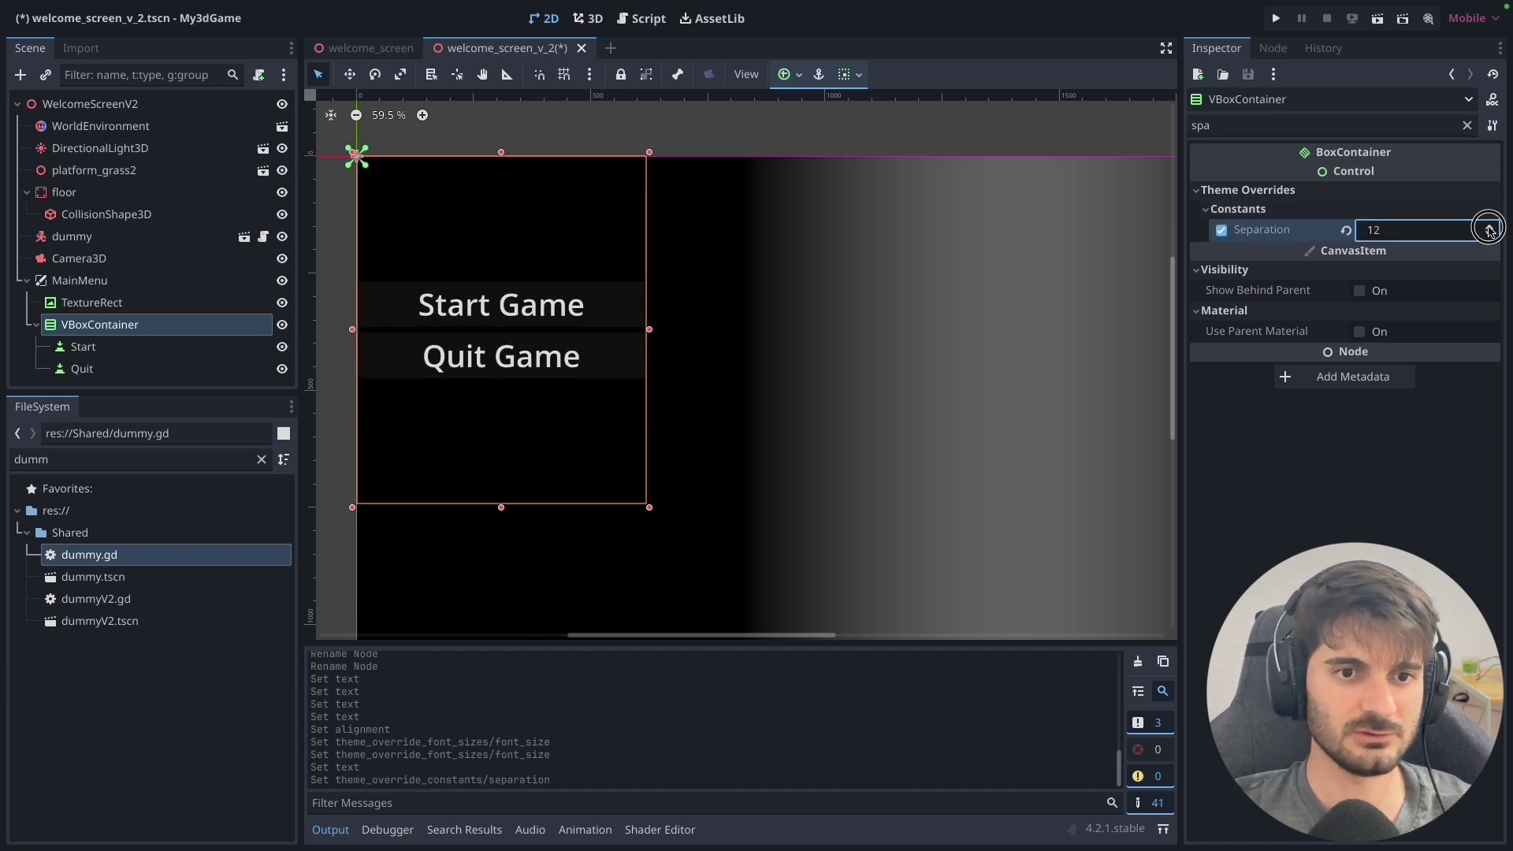
pyautogui.click(1489, 230)
pyautogui.click(1489, 230)
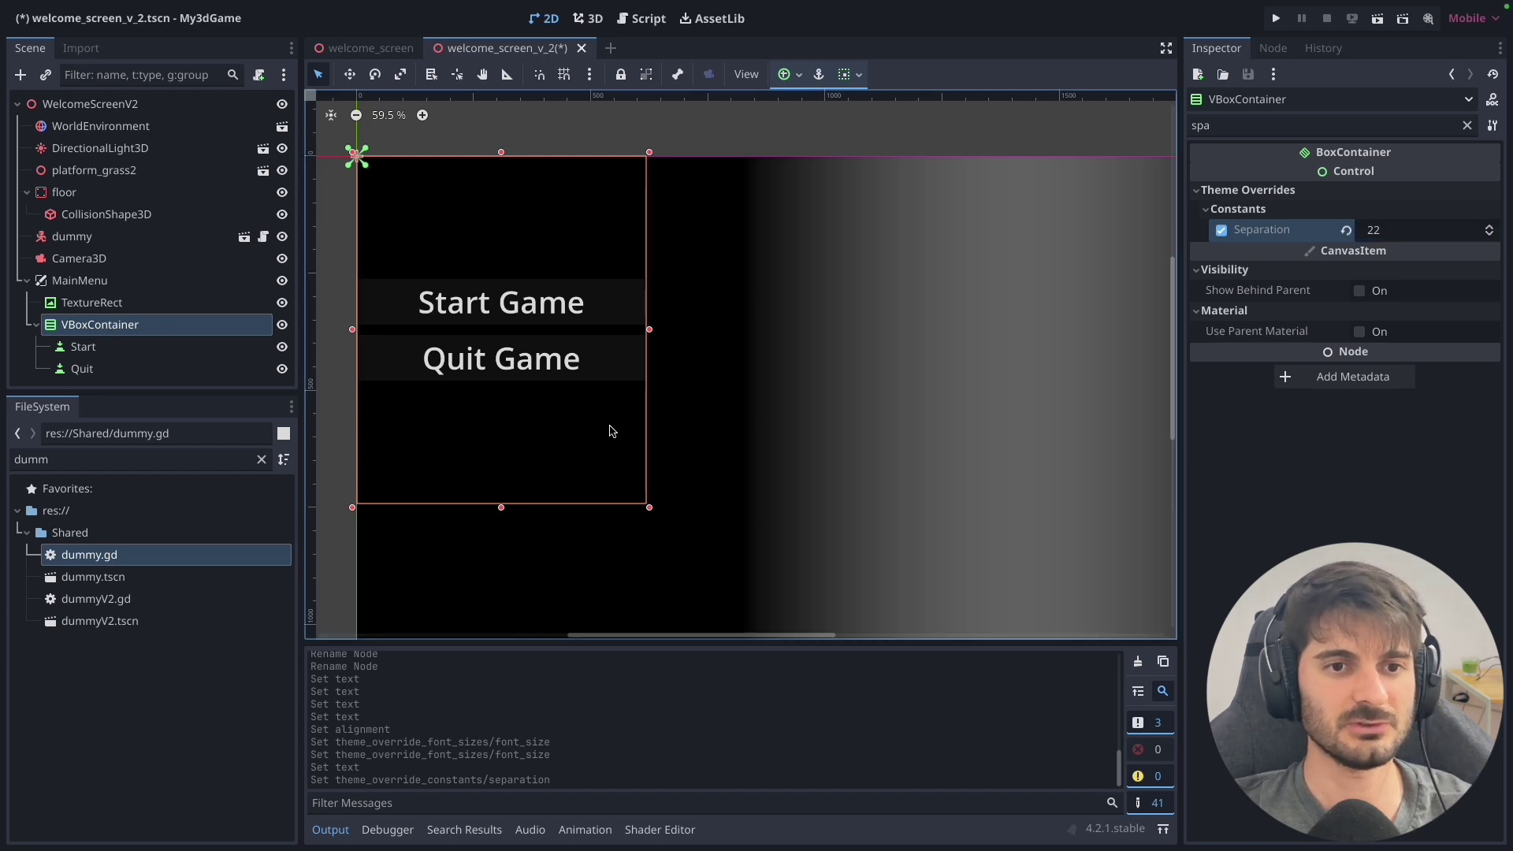
# - Shrink the button container, place it left-centre with a centred anchor, then open the new-node chooser
pyautogui.moveTo(649, 329); pyautogui.dragTo(590, 330)
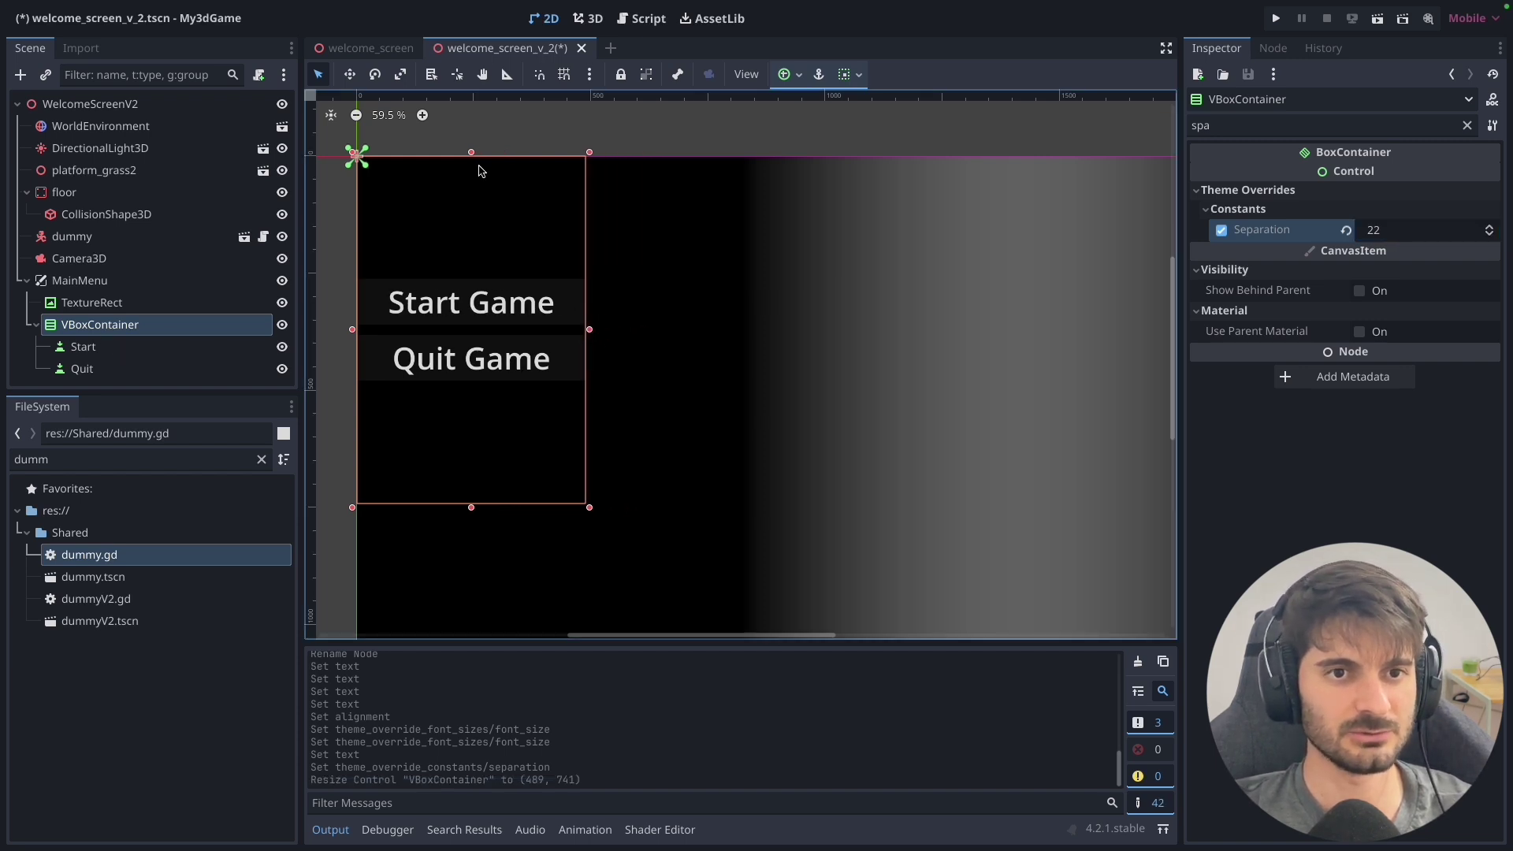
pyautogui.moveTo(471, 155); pyautogui.dragTo(471, 271)
pyautogui.moveTo(445, 347)
pyautogui.mouseDown()
pyautogui.moveTo(591, 356)
pyautogui.moveTo(547, 422)
pyautogui.mouseUp()
pyautogui.scroll(-2, 588, 358)
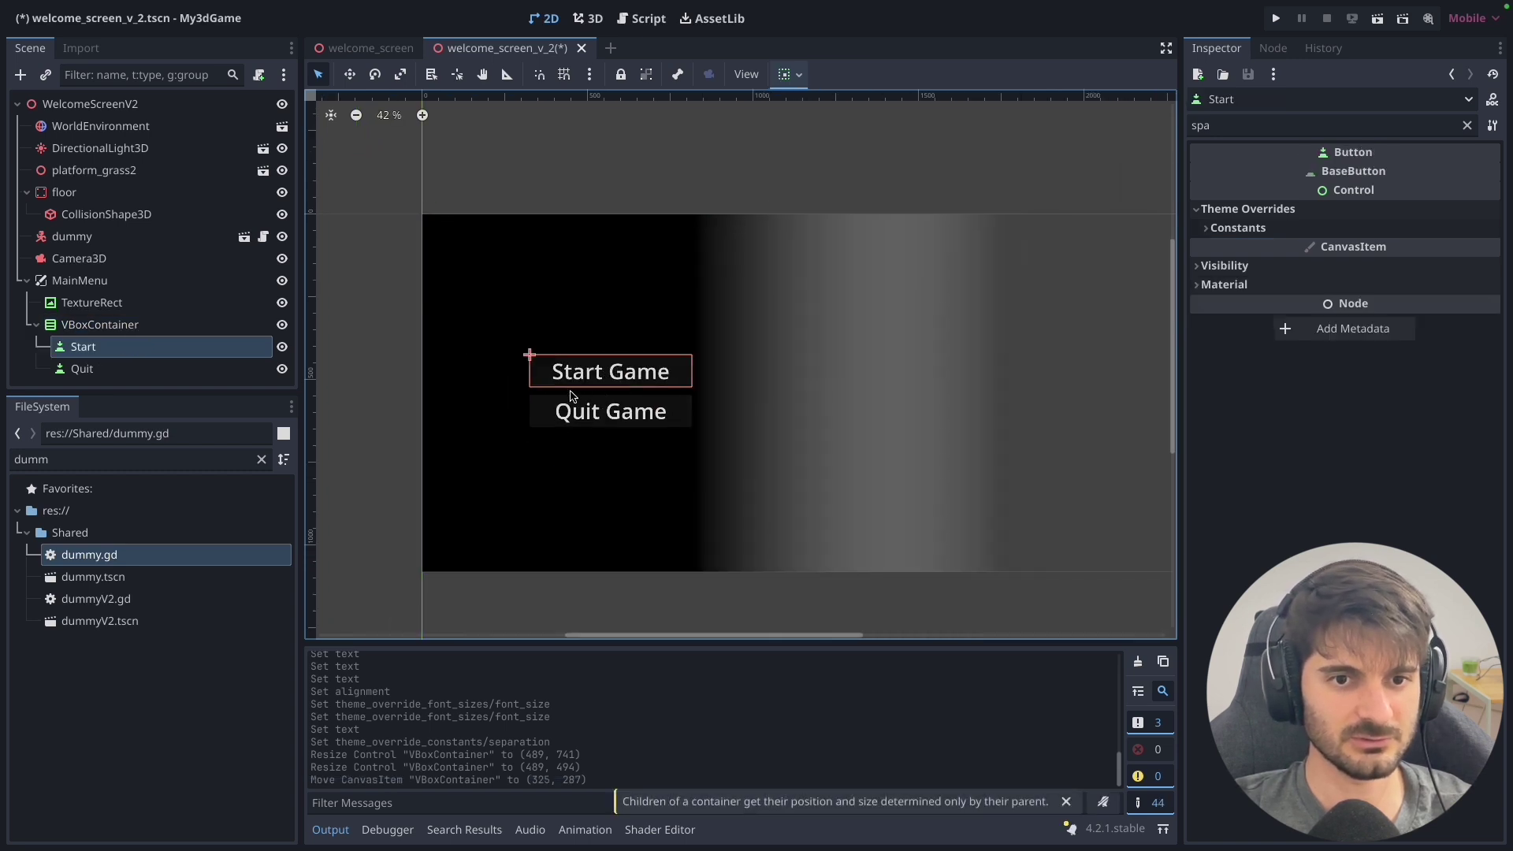
pyautogui.click(617, 352)
pyautogui.moveTo(617, 353); pyautogui.dragTo(581, 355)
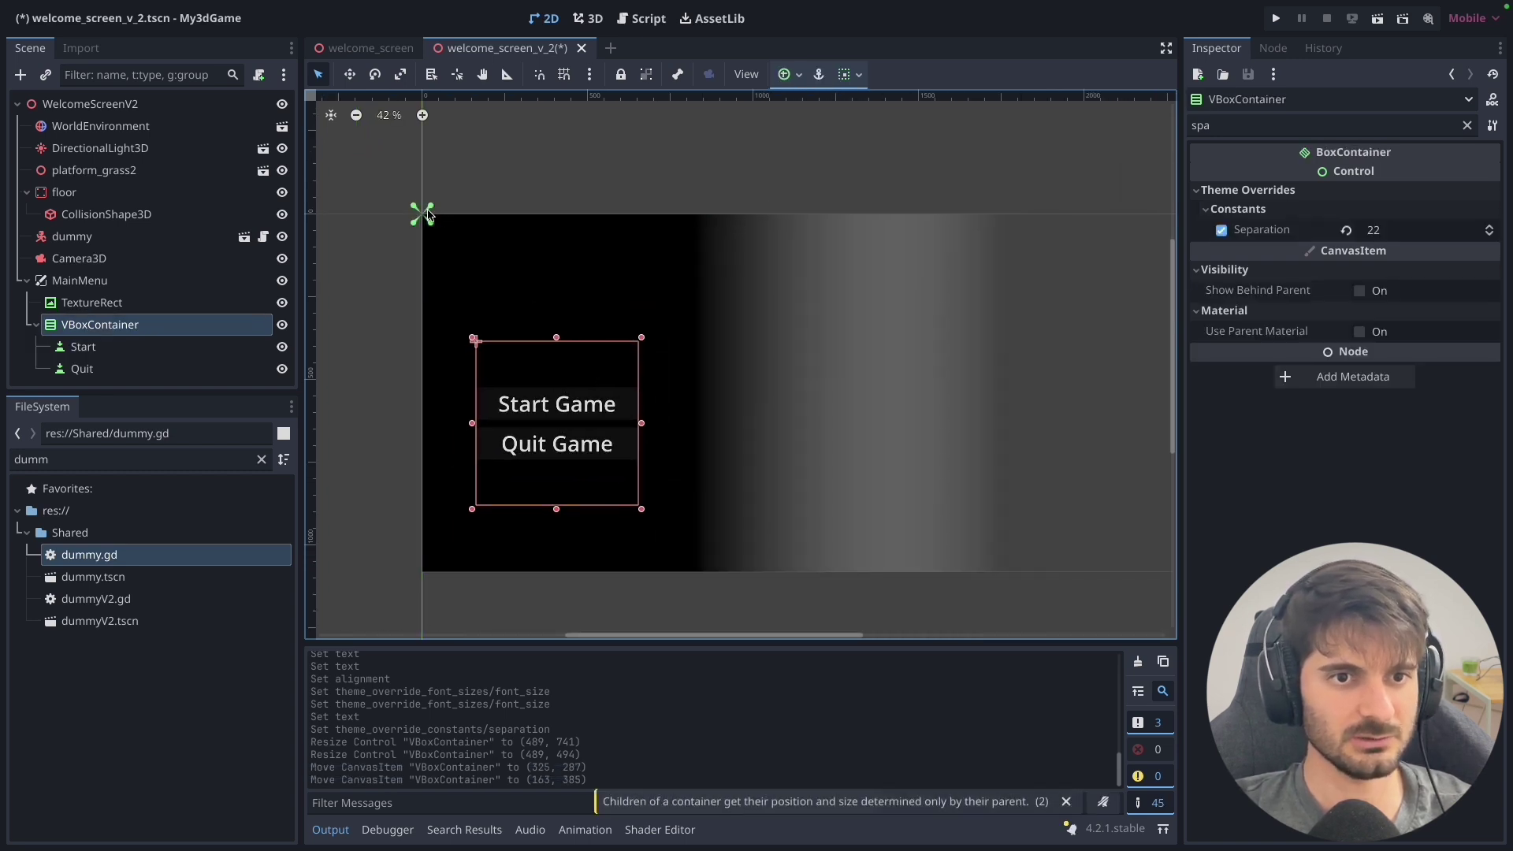
pyautogui.moveTo(452, 234); pyautogui.dragTo(557, 427)
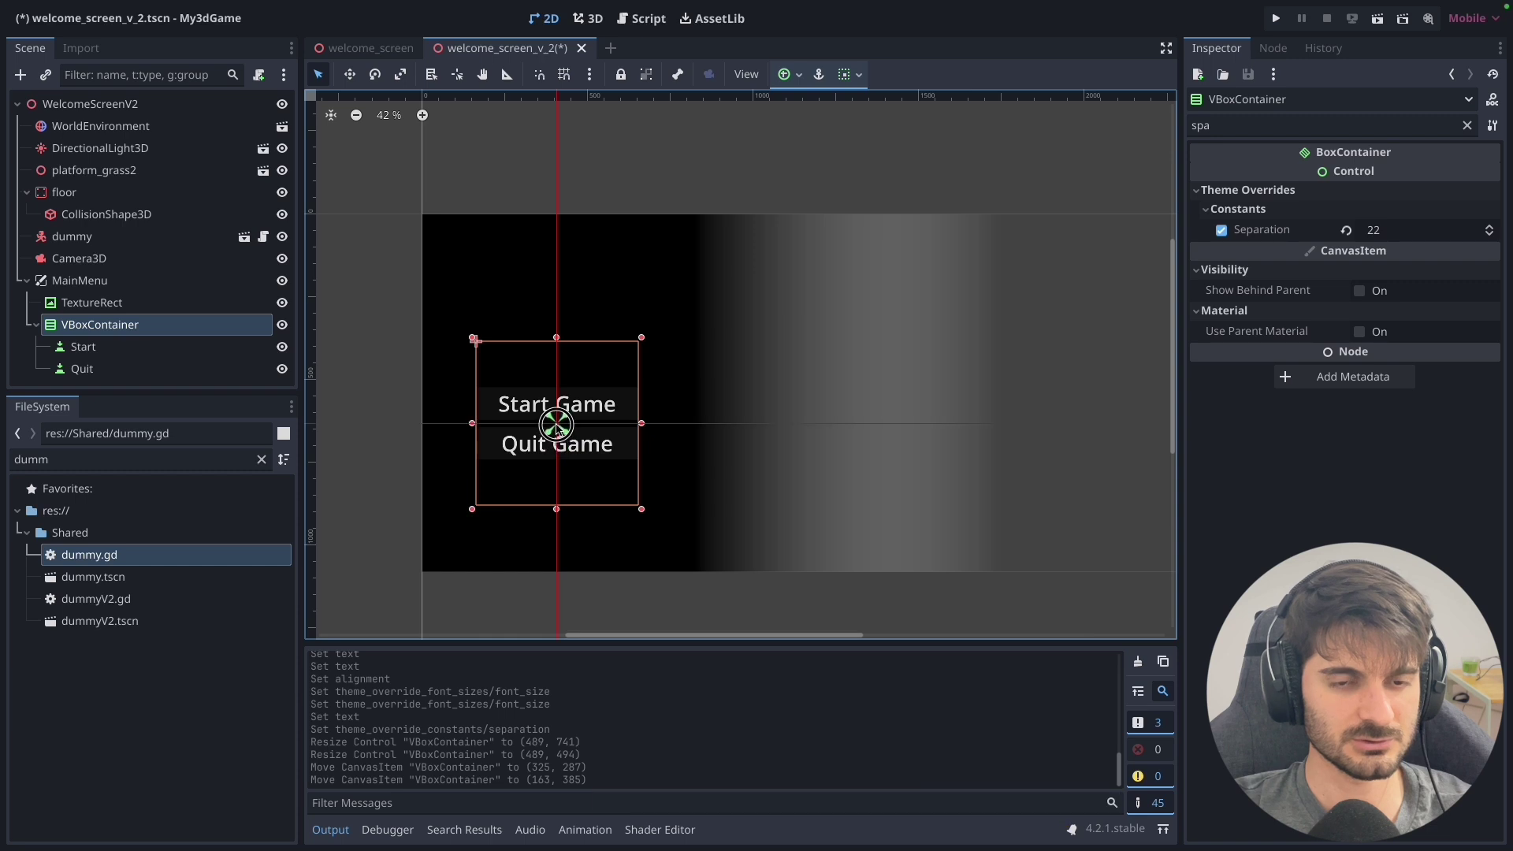
pyautogui.click(617, 308)
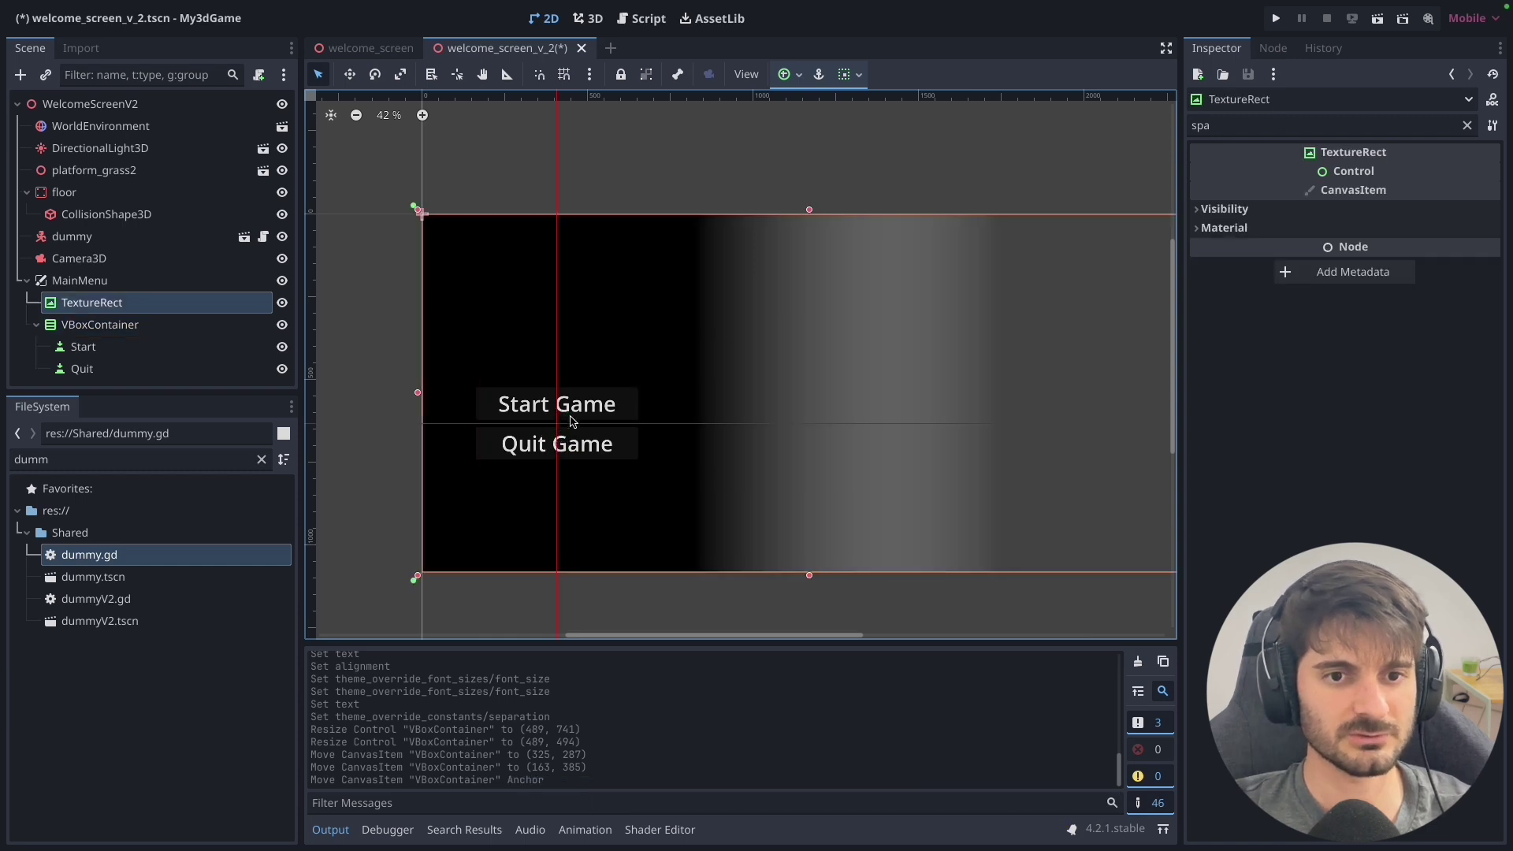
pyautogui.hotkey('ctrl', 'a')
# - Add a 'Gobot Adventures' Label above the buttons, styled with midLabel.tres, placed near the top-left
pyautogui.write('label')
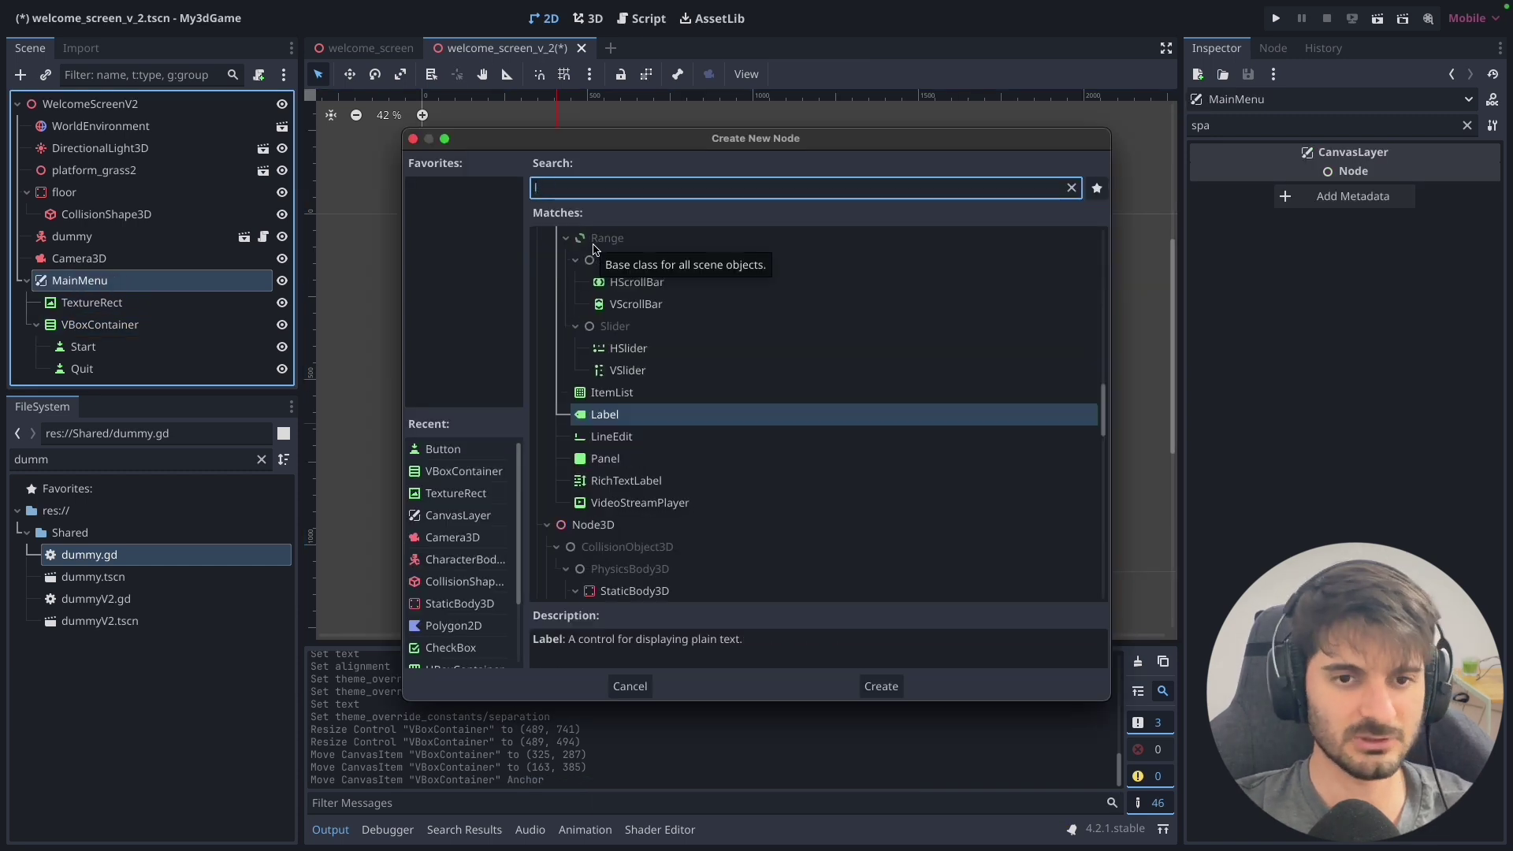
pyautogui.press('Return')
pyautogui.moveTo(75, 371); pyautogui.dragTo(79, 303)
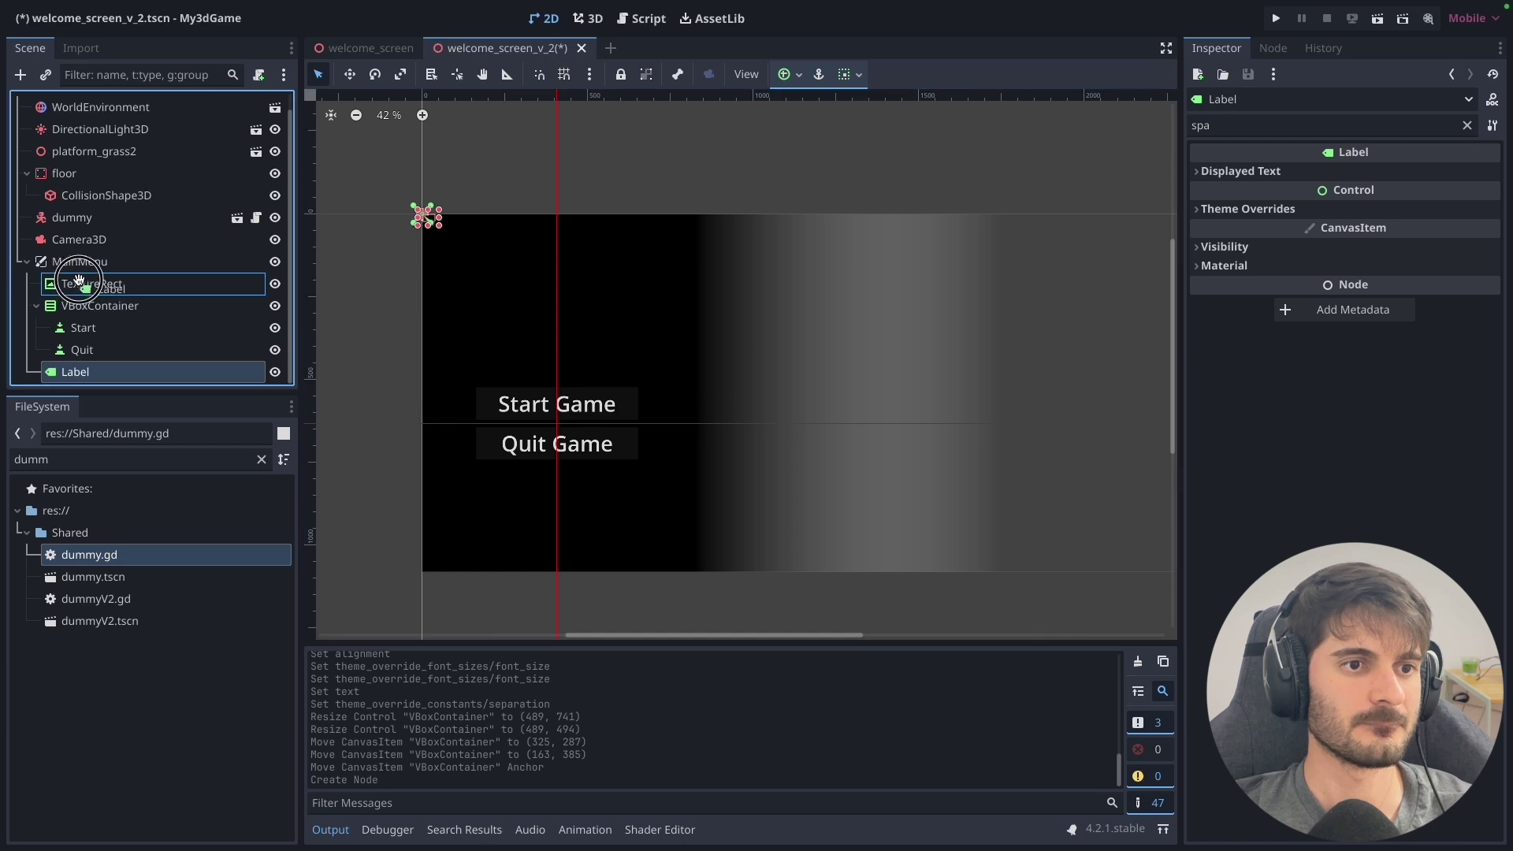
pyautogui.click(1457, 350)
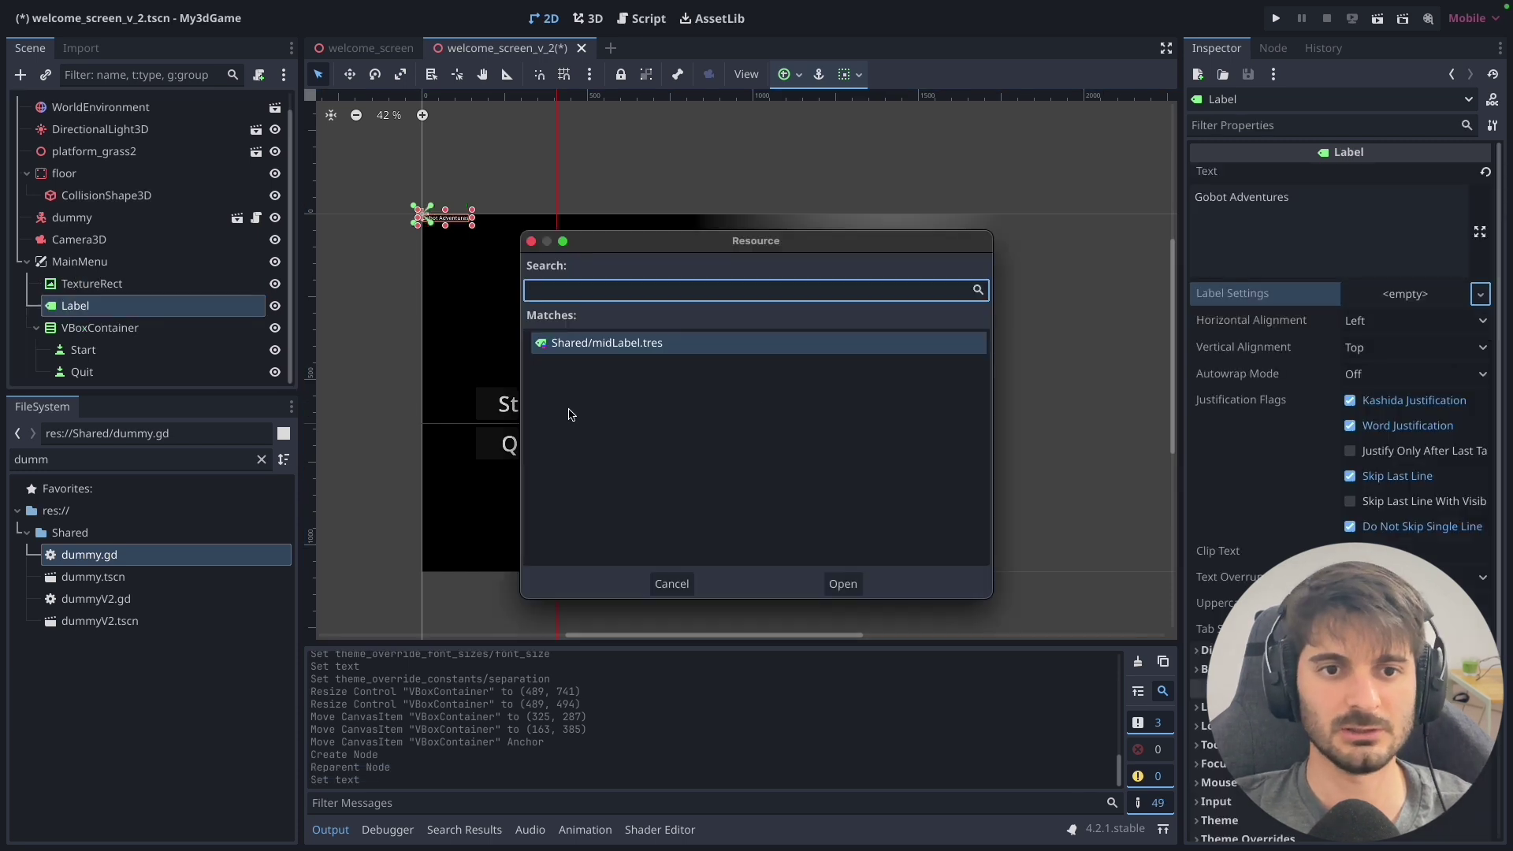
pyautogui.doubleClick(631, 354)
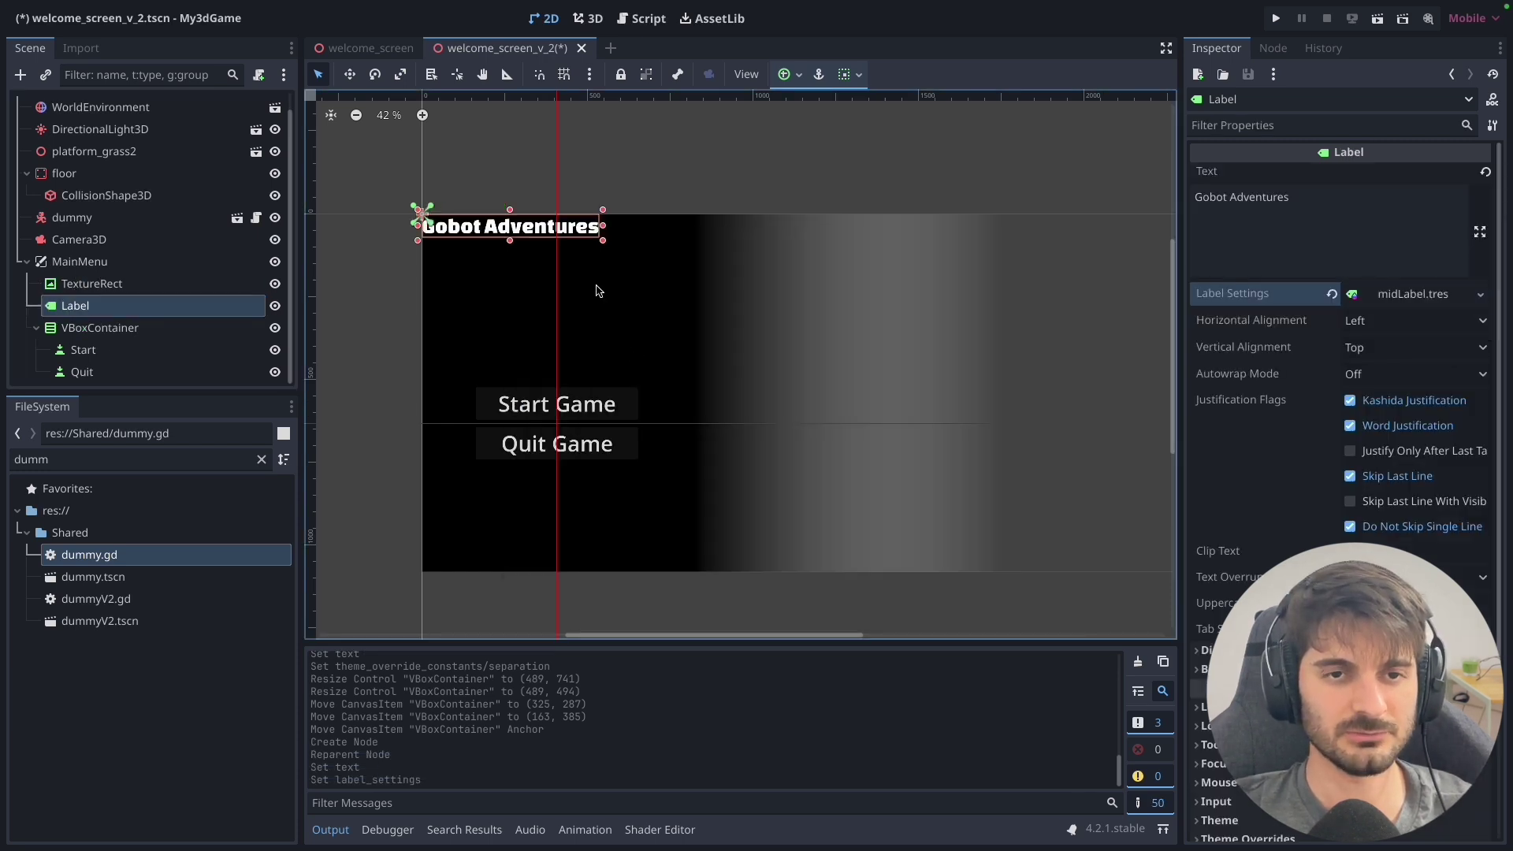
pyautogui.moveTo(492, 228)
pyautogui.mouseDown()
pyautogui.moveTo(533, 276)
pyautogui.moveTo(556, 276)
pyautogui.mouseUp()
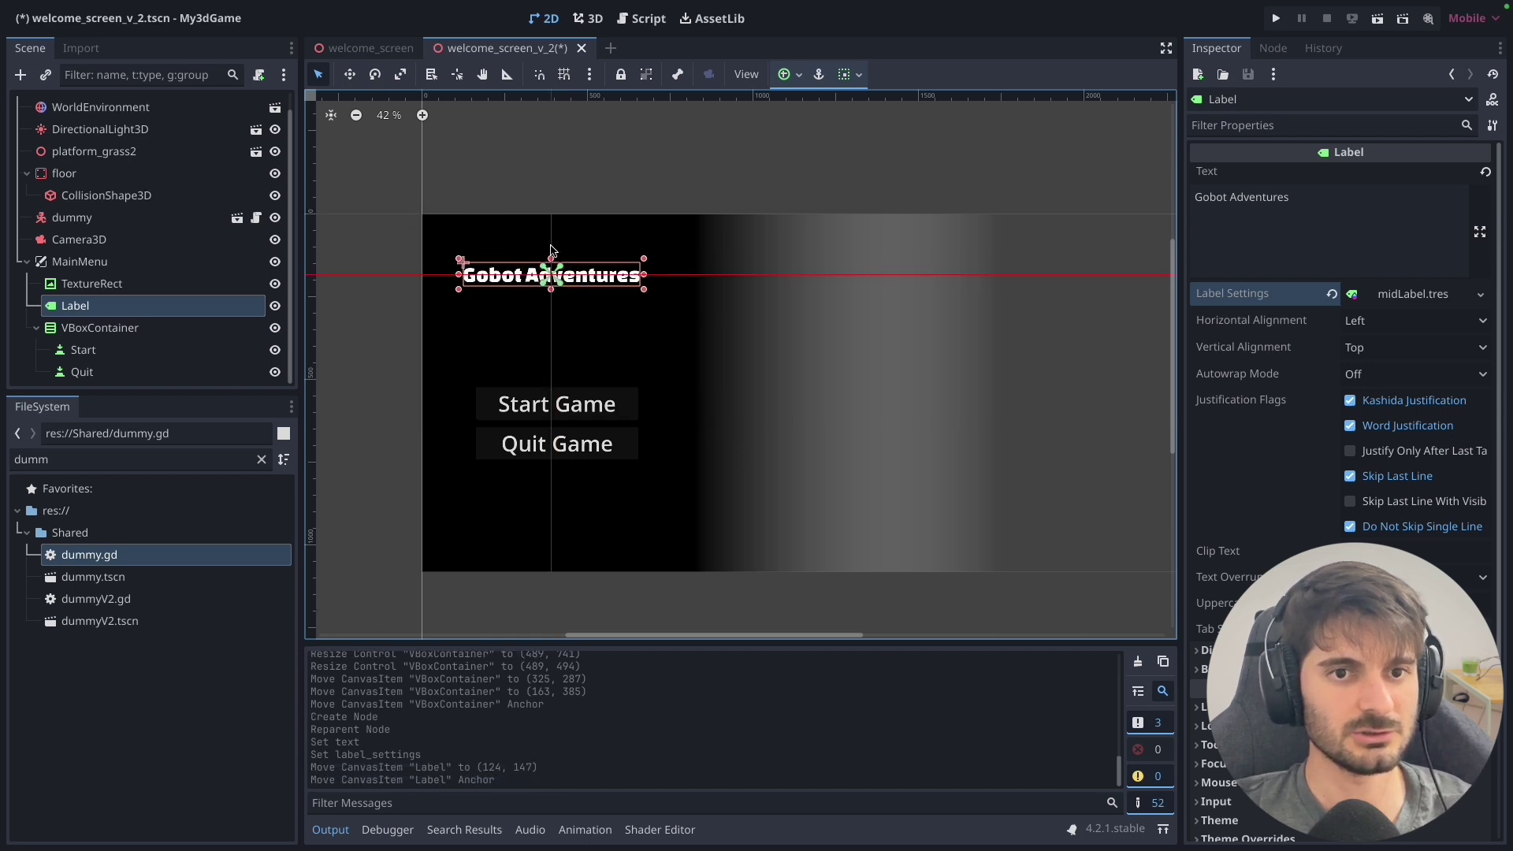
# - Move the title label's pivot point to the centre of its text
pyautogui.scroll(4, 552, 251)
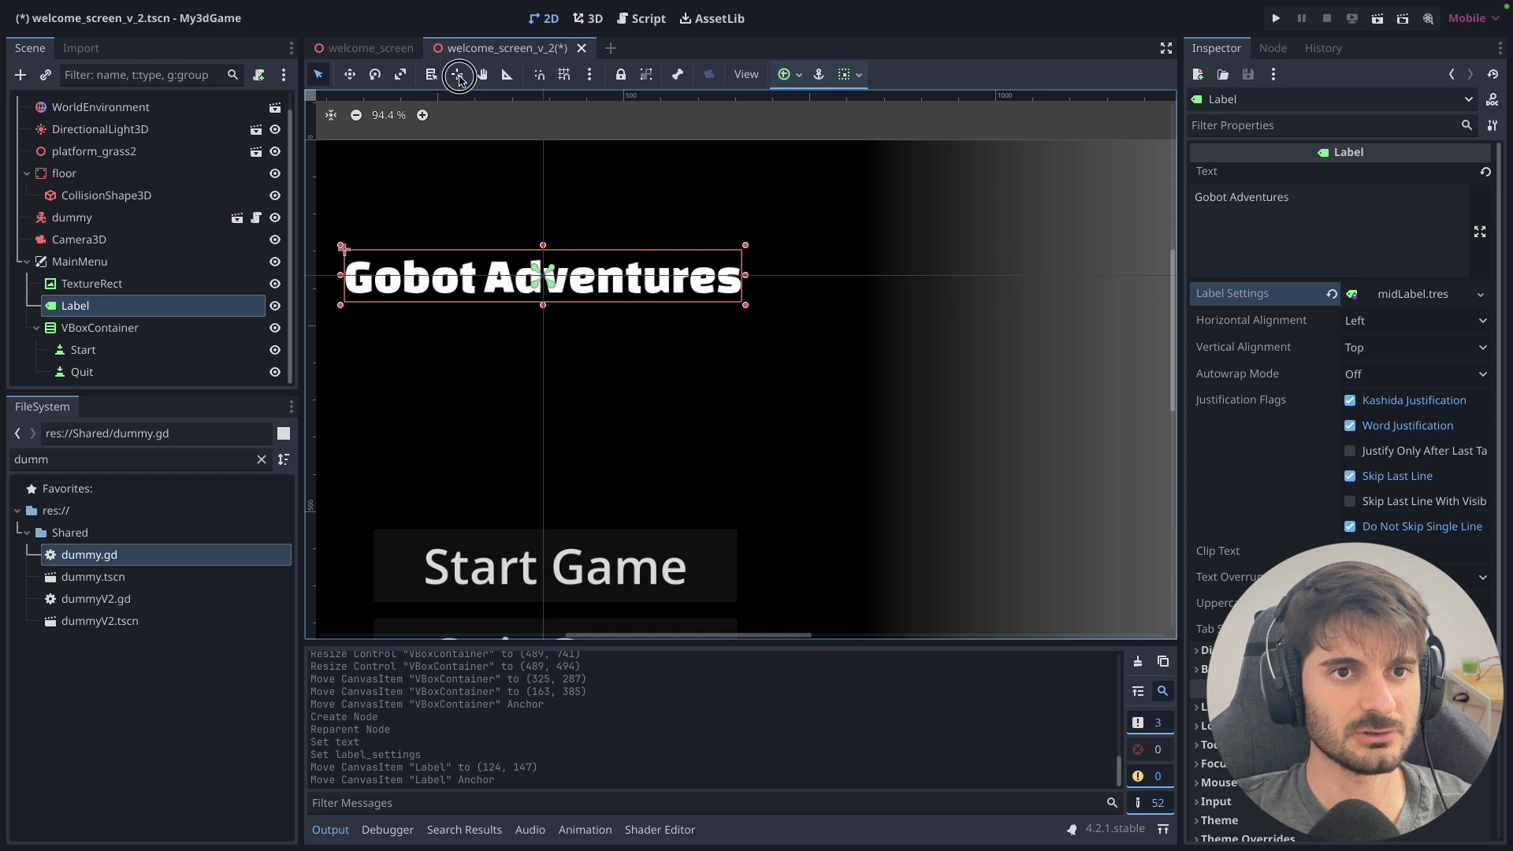
pyautogui.click(459, 75)
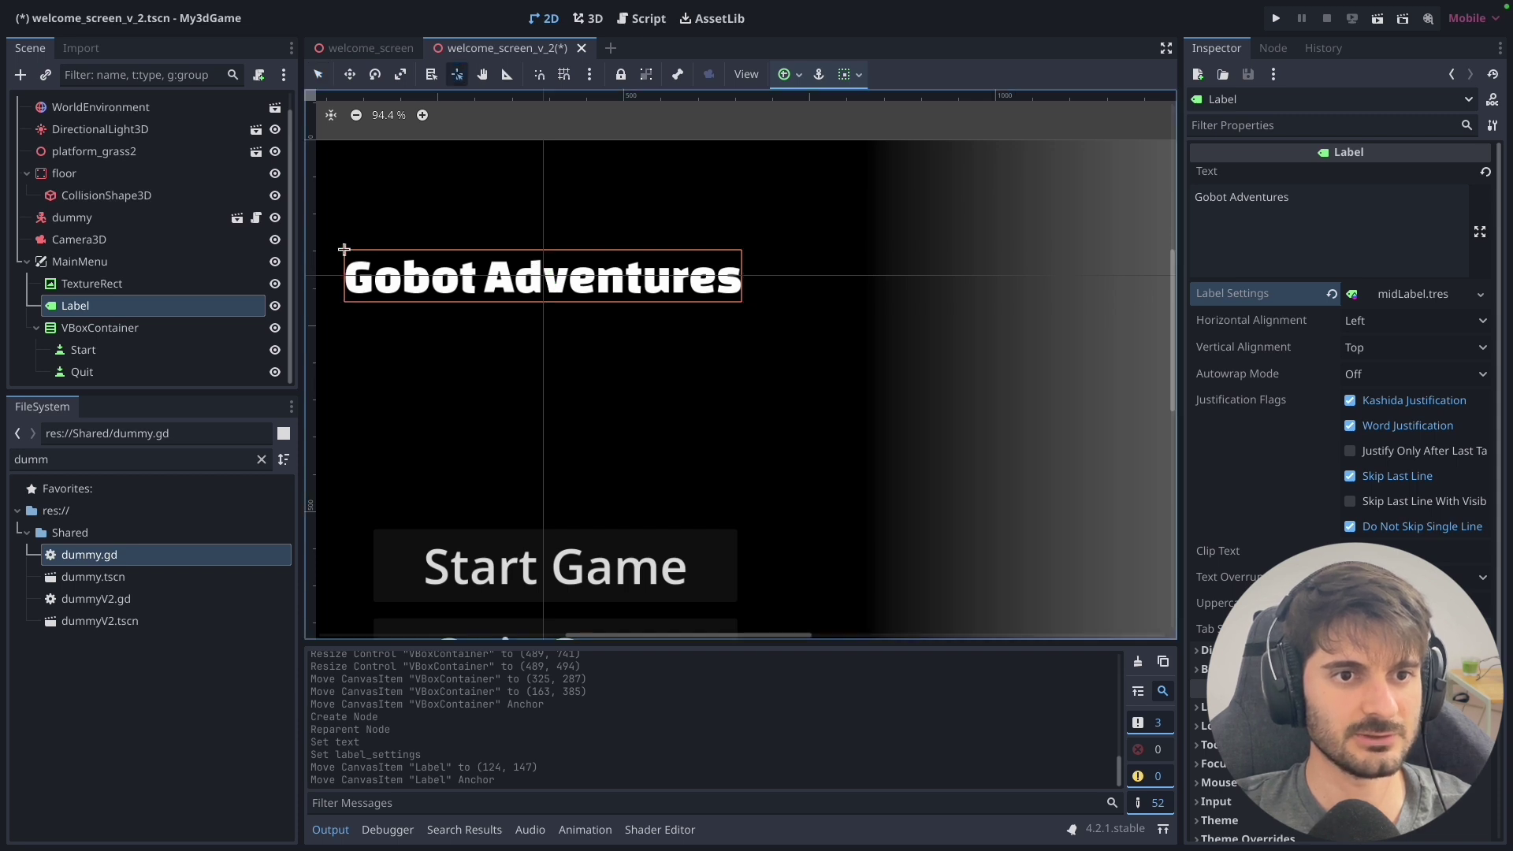
pyautogui.moveTo(344, 249); pyautogui.dragTo(536, 280)
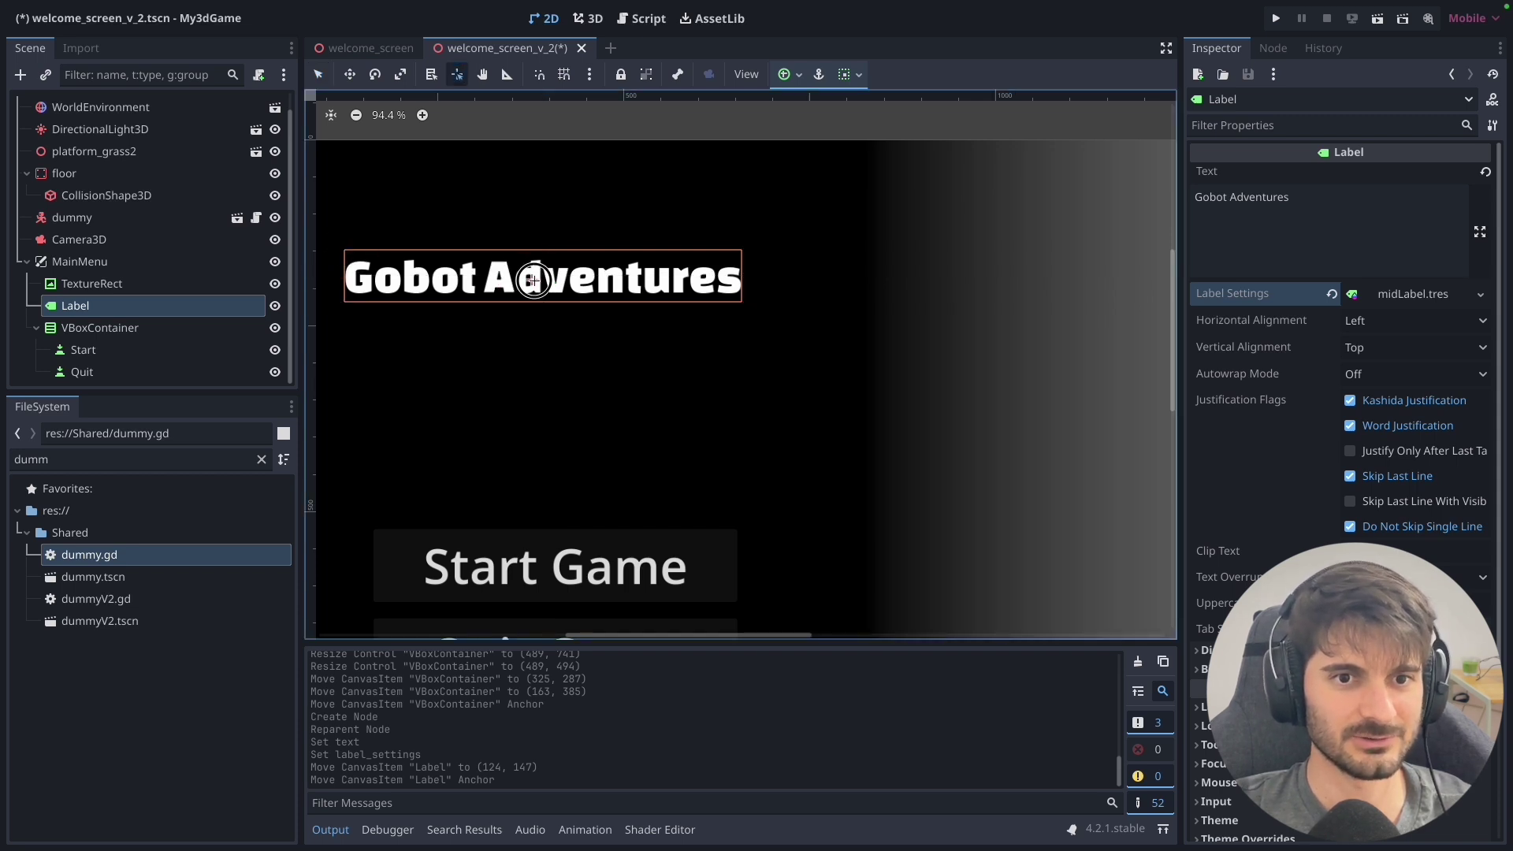
# - Run the project to preview the title and Start/Quit buttons over the 3D scene
pyautogui.scroll(4, 536, 280)
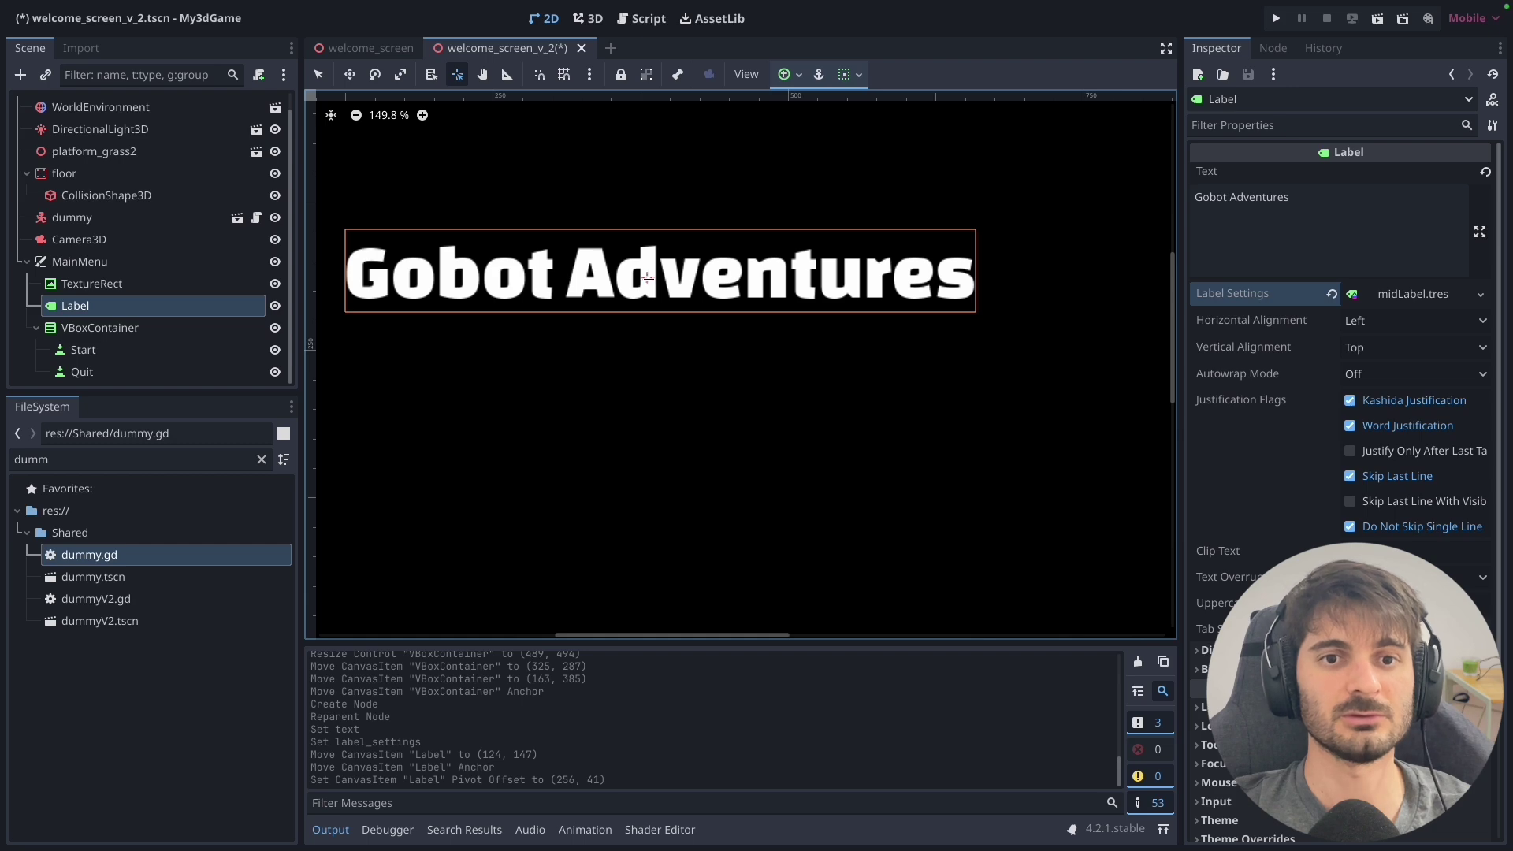
pyautogui.scroll(-10, 647, 278)
pyautogui.click(1278, 18)
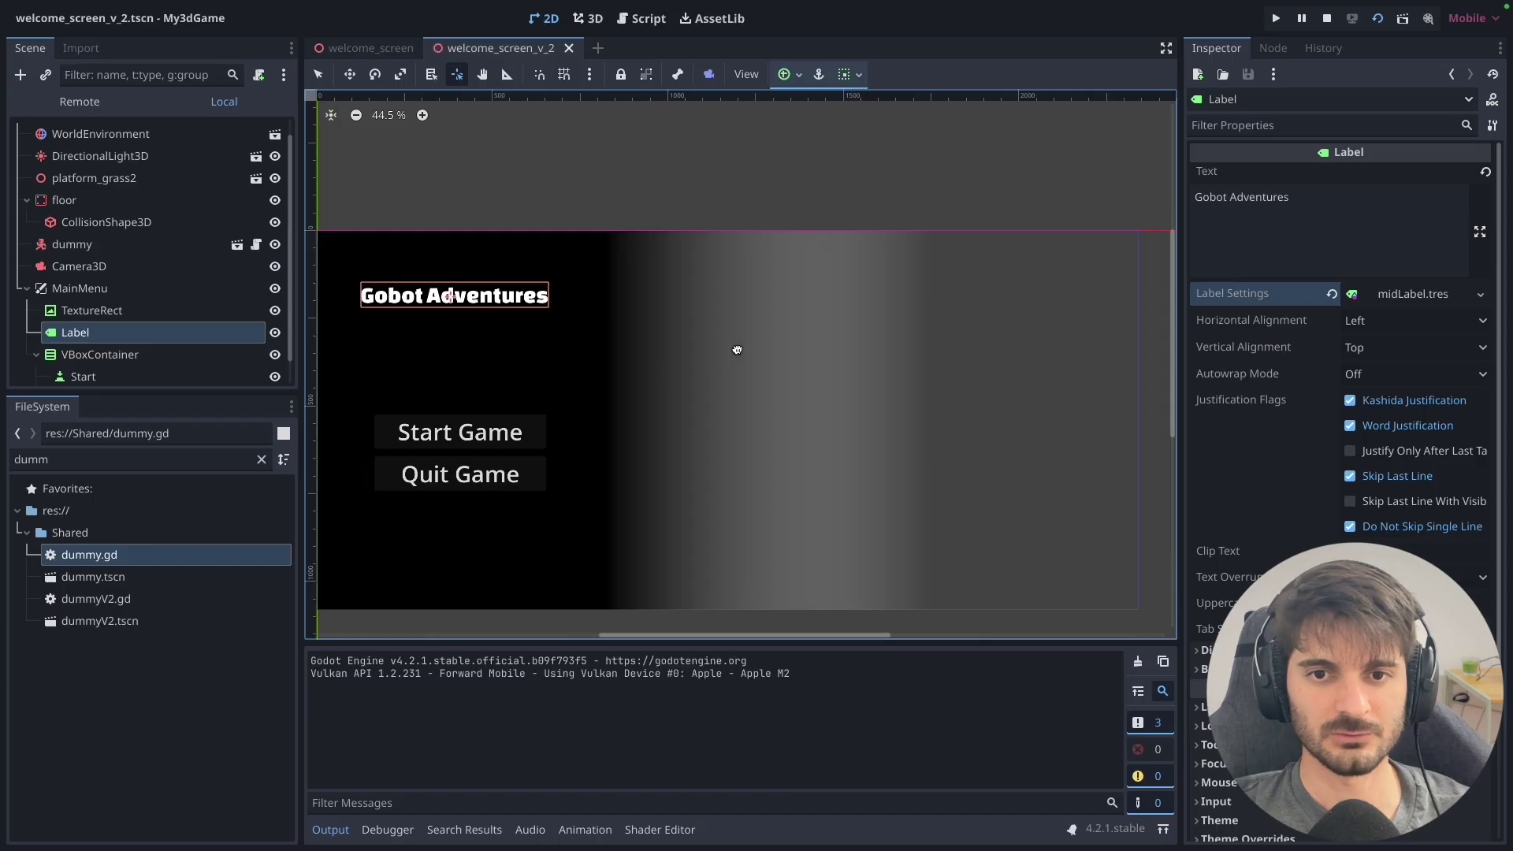
pyautogui.scroll(-1, 840, 325)
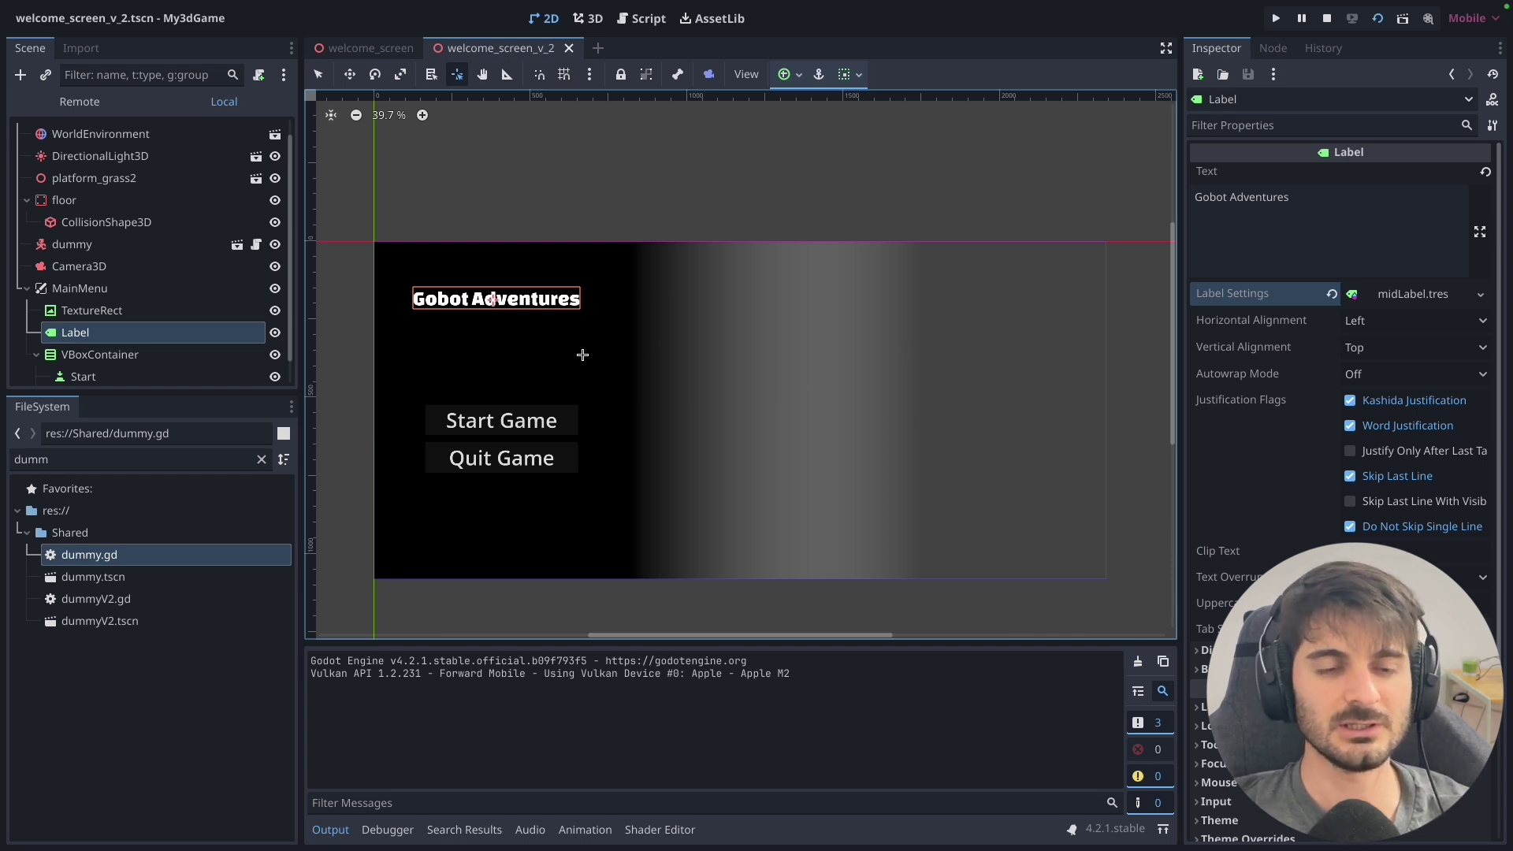
# - Lower the gradient TextureRect's modulate alpha to 90 (ffffff5a) for a translucent backdrop
pyautogui.click(71, 311)
pyautogui.click(1225, 496)
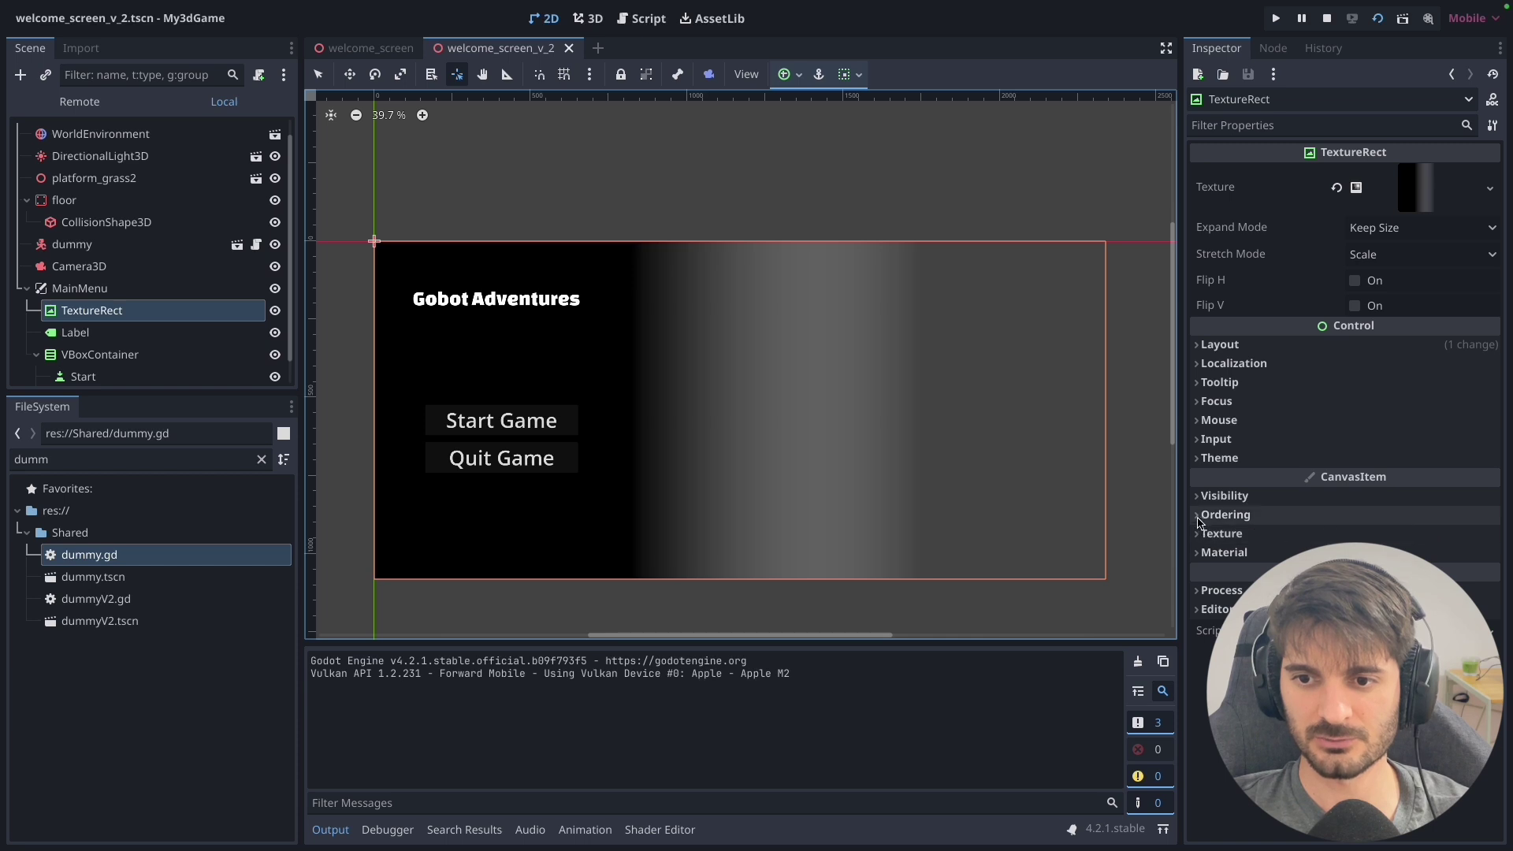
pyautogui.click(1387, 544)
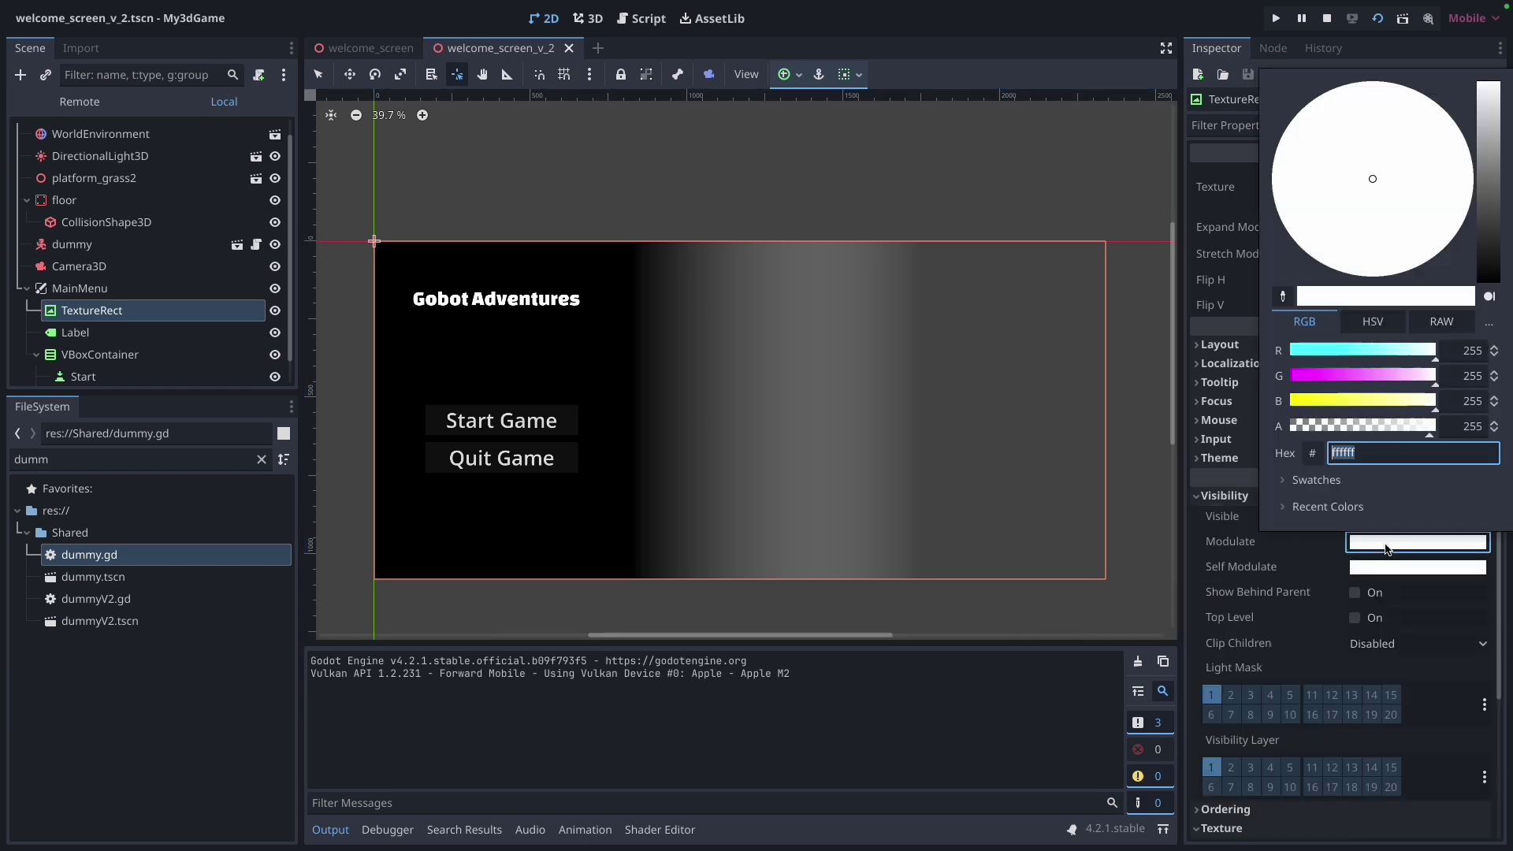
pyautogui.moveTo(1428, 430); pyautogui.dragTo(1344, 434)
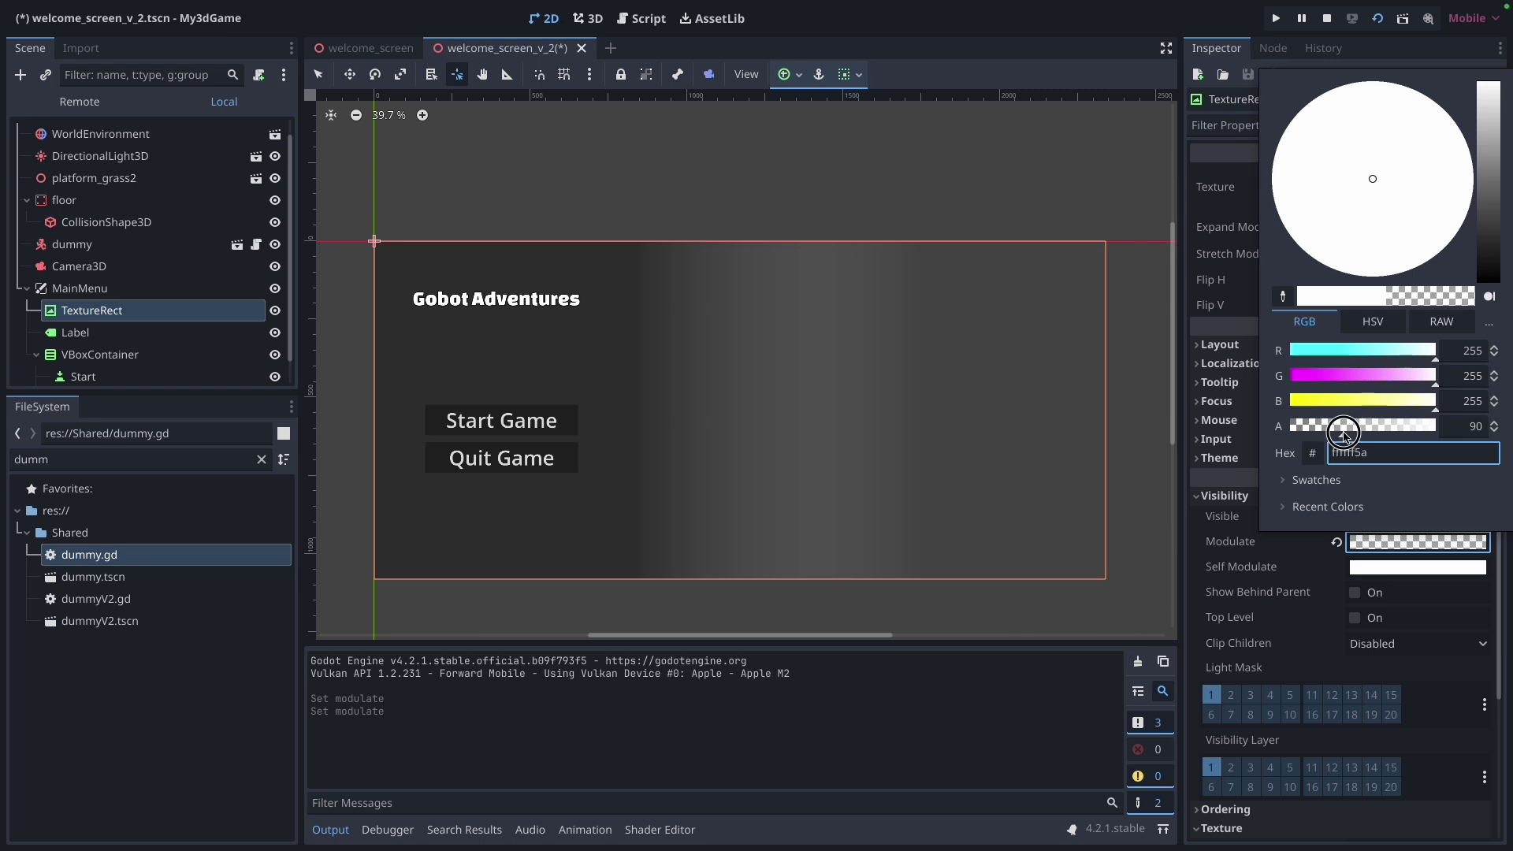
pyautogui.click(489, 307)
pyautogui.scroll(3, 492, 308)
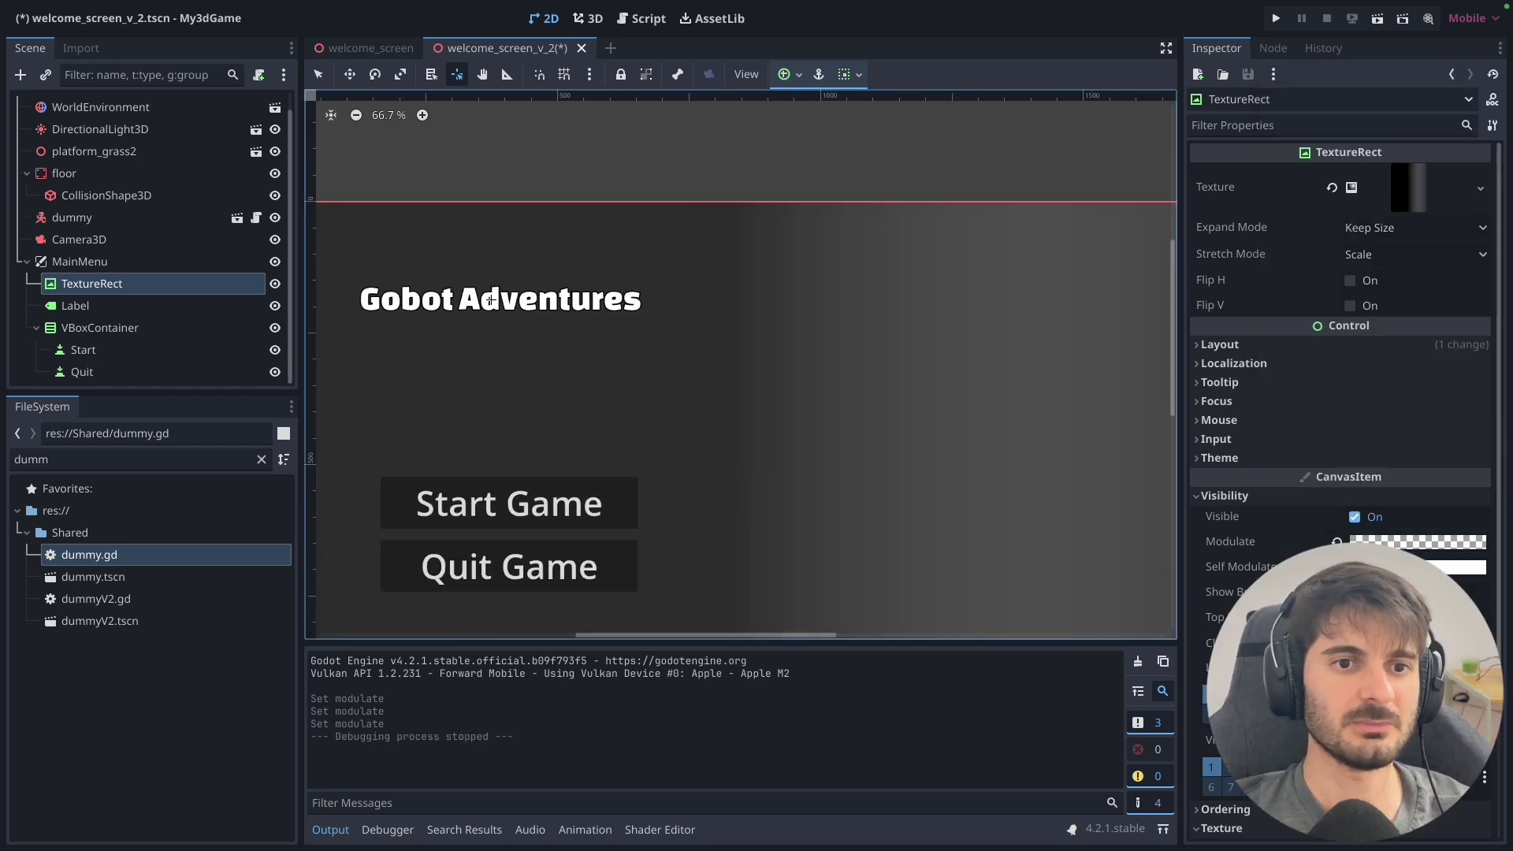
pyautogui.scroll(2, 495, 308)
# - Add an AnimationPlayer node as a child of the root WelcomeScreenV2
pyautogui.moveTo(494, 308); pyautogui.dragTo(581, 323, button='middle')
pyautogui.click(27, 261)
pyautogui.click(78, 103)
pyautogui.rightClick(73, 106)
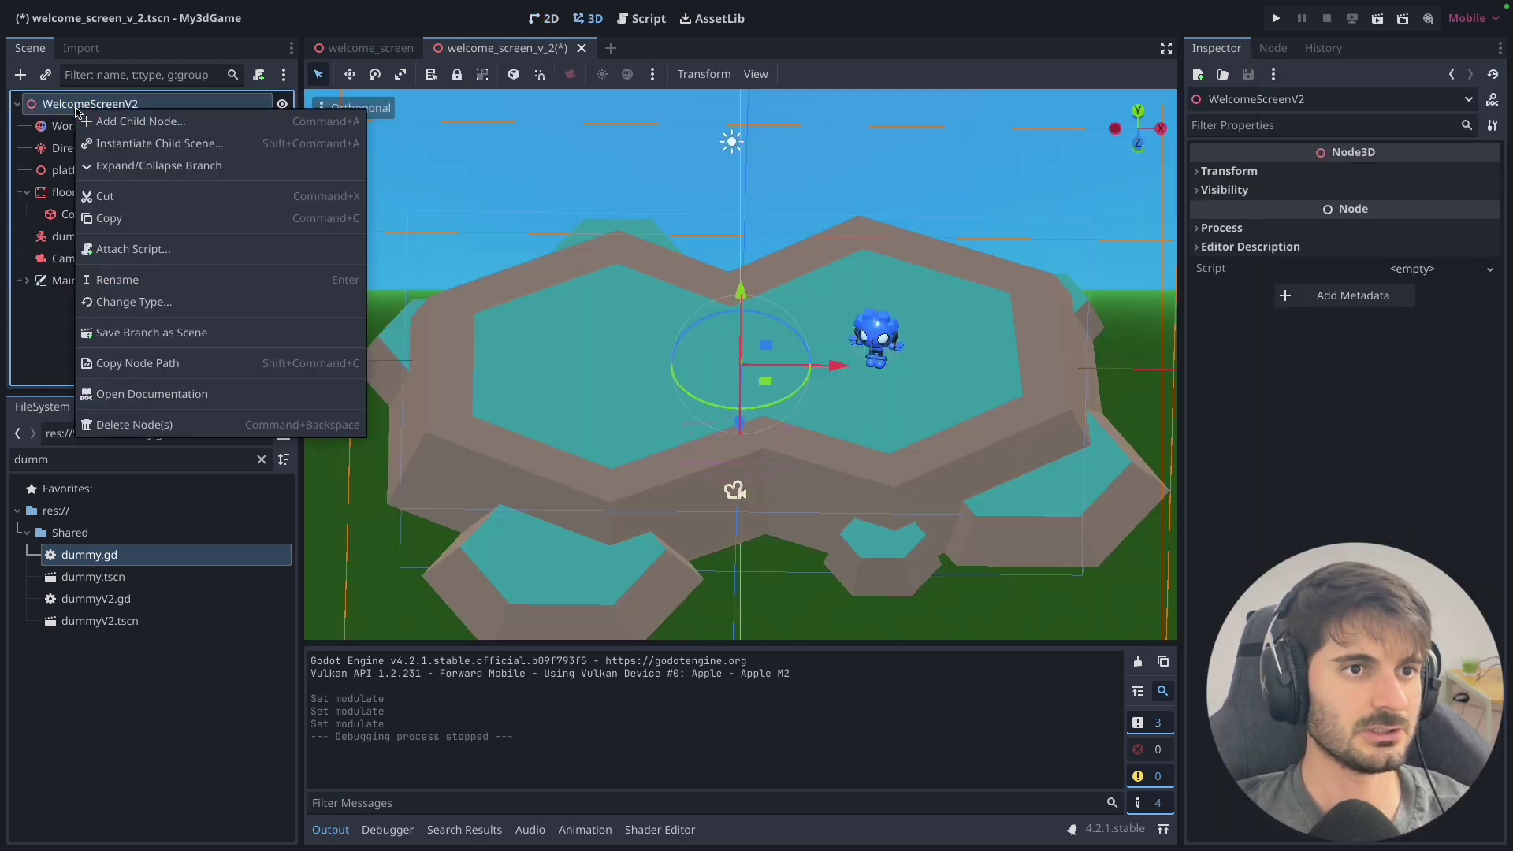
pyautogui.click(103, 124)
pyautogui.write('a')
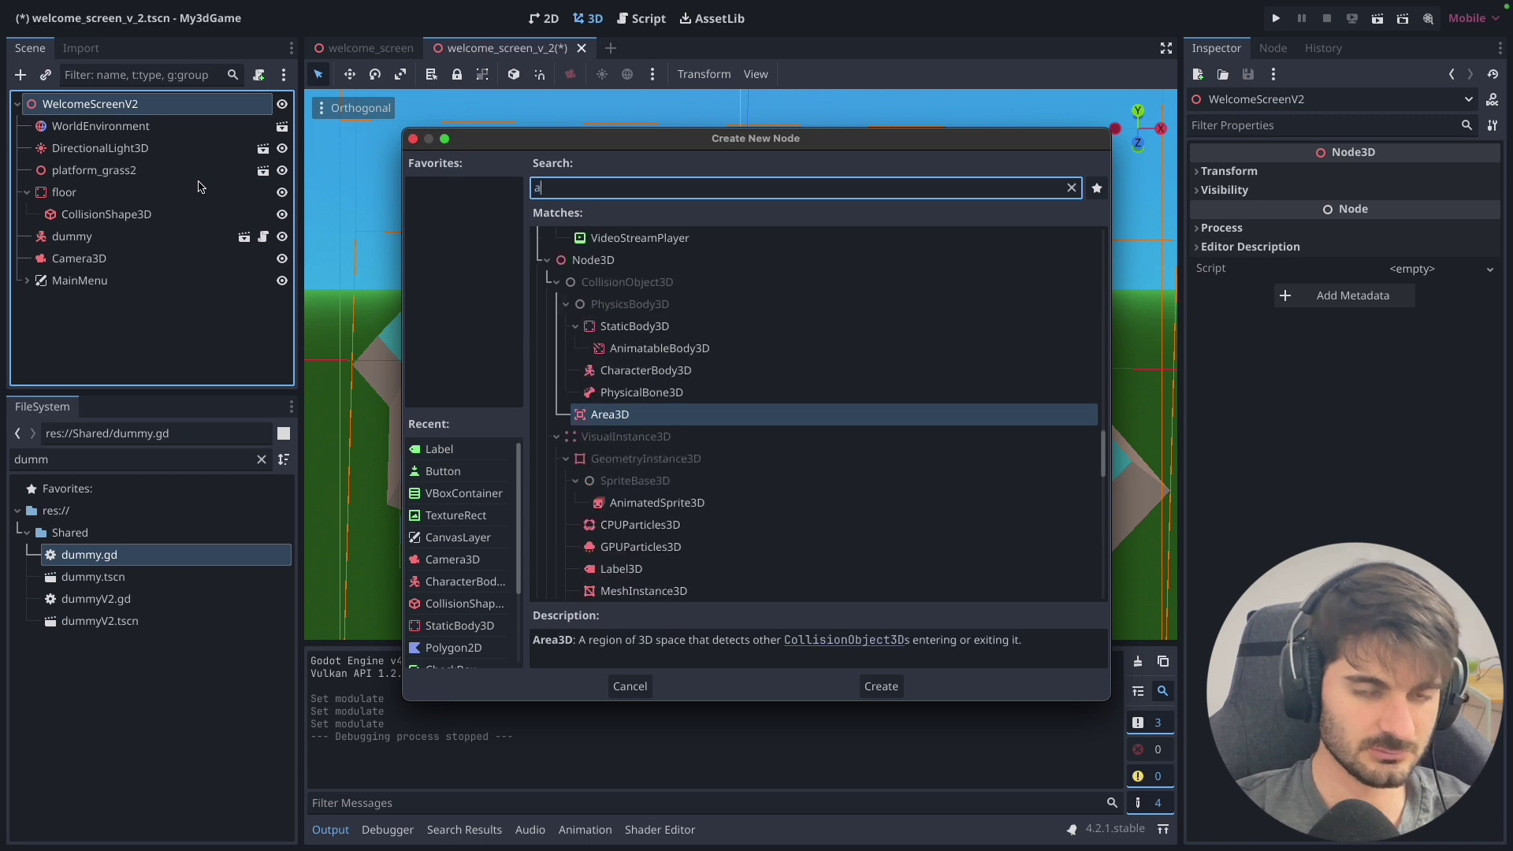
pyautogui.write('nim')
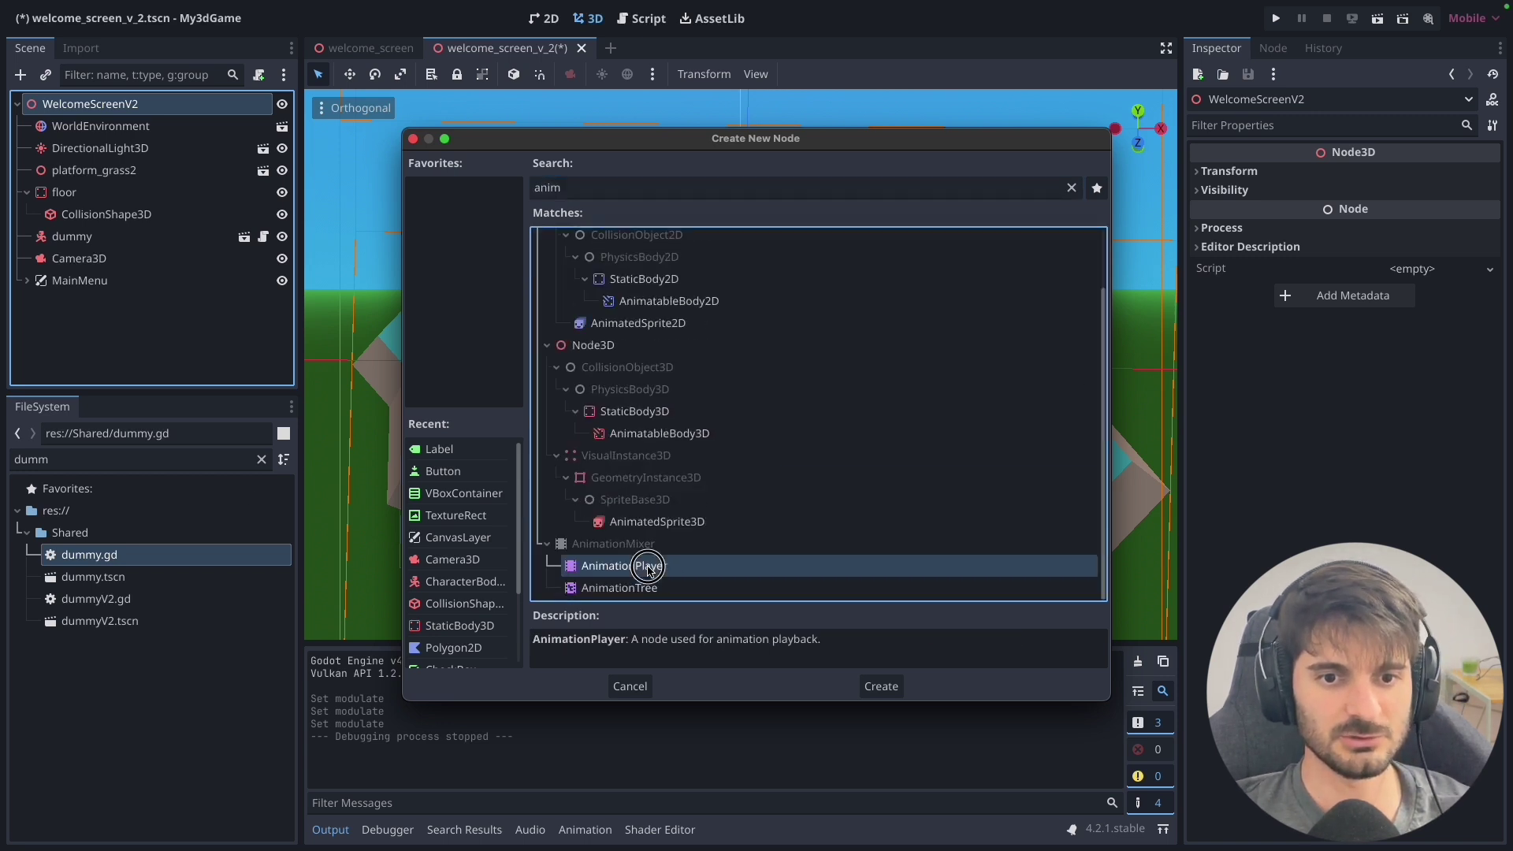
pyautogui.doubleClick(659, 567)
# - Create a new animation named 'gameTitle' and set it to autoplay on load
pyautogui.click(544, 650)
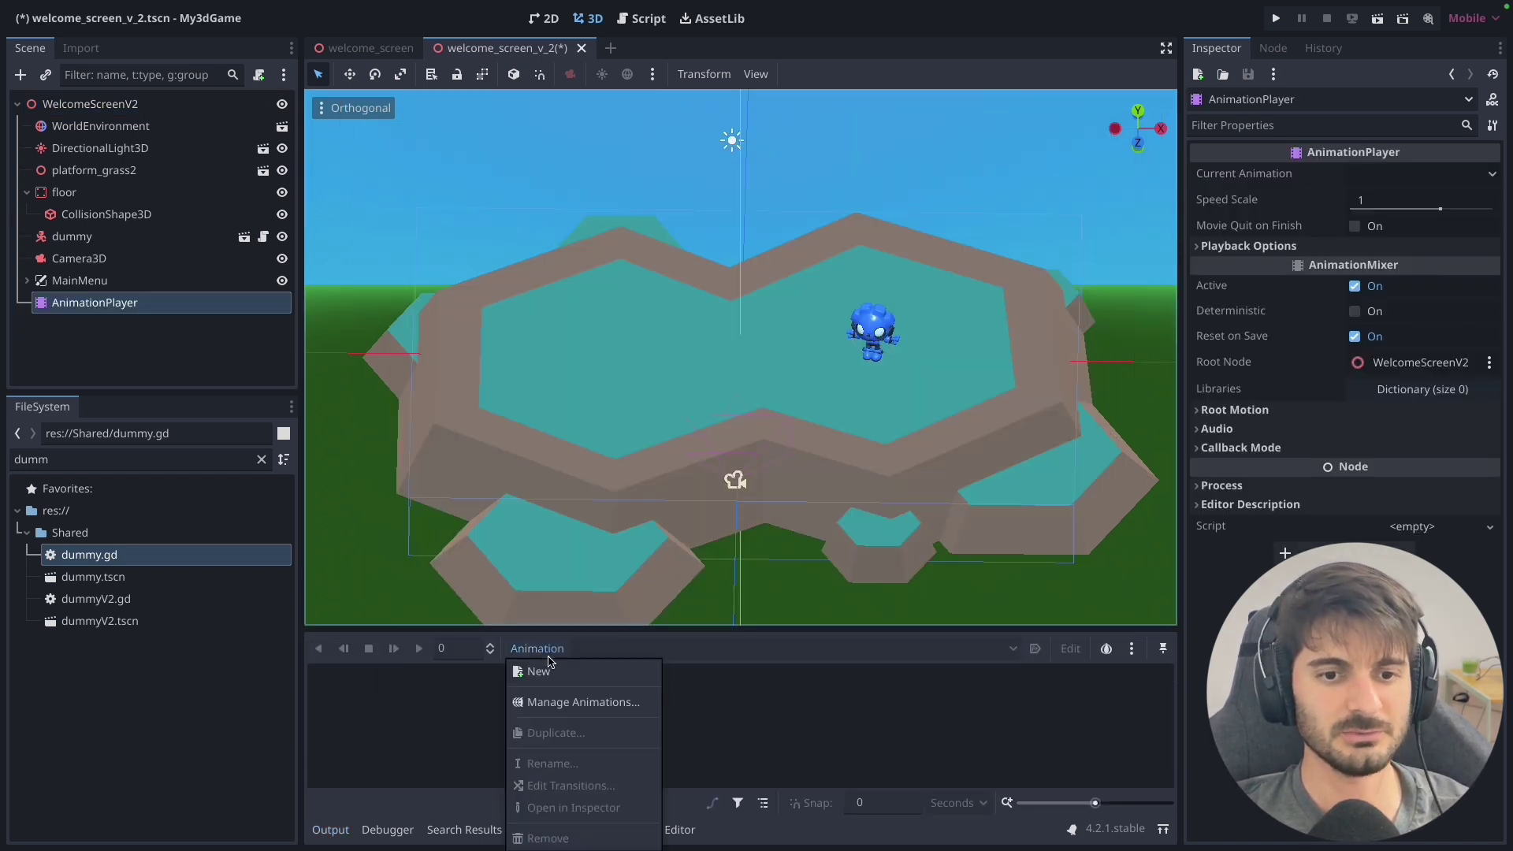
pyautogui.click(575, 672)
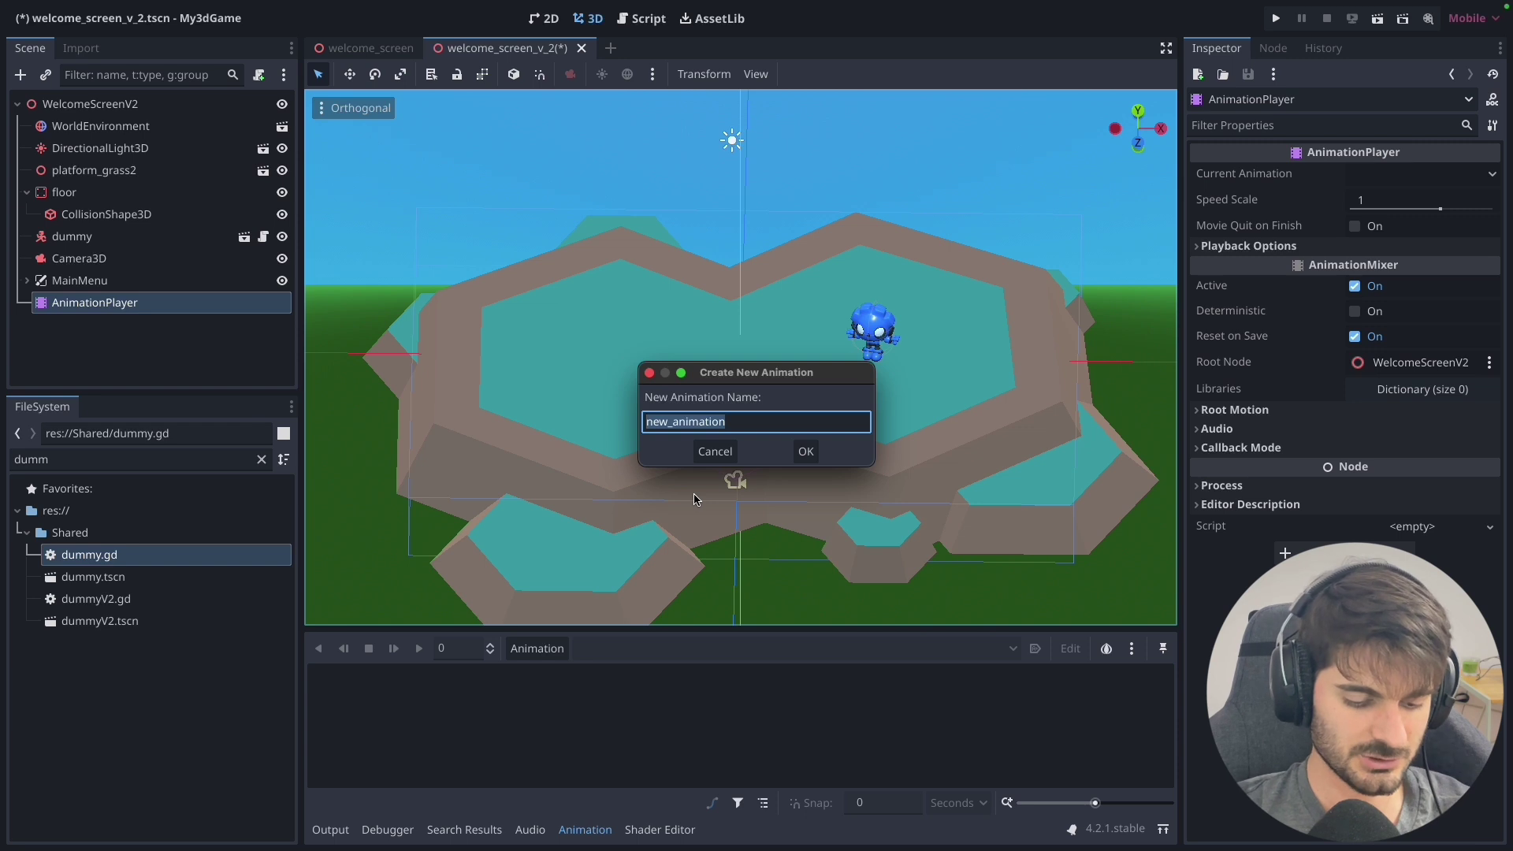
pyautogui.write('gameTitle')
pyautogui.press('Return')
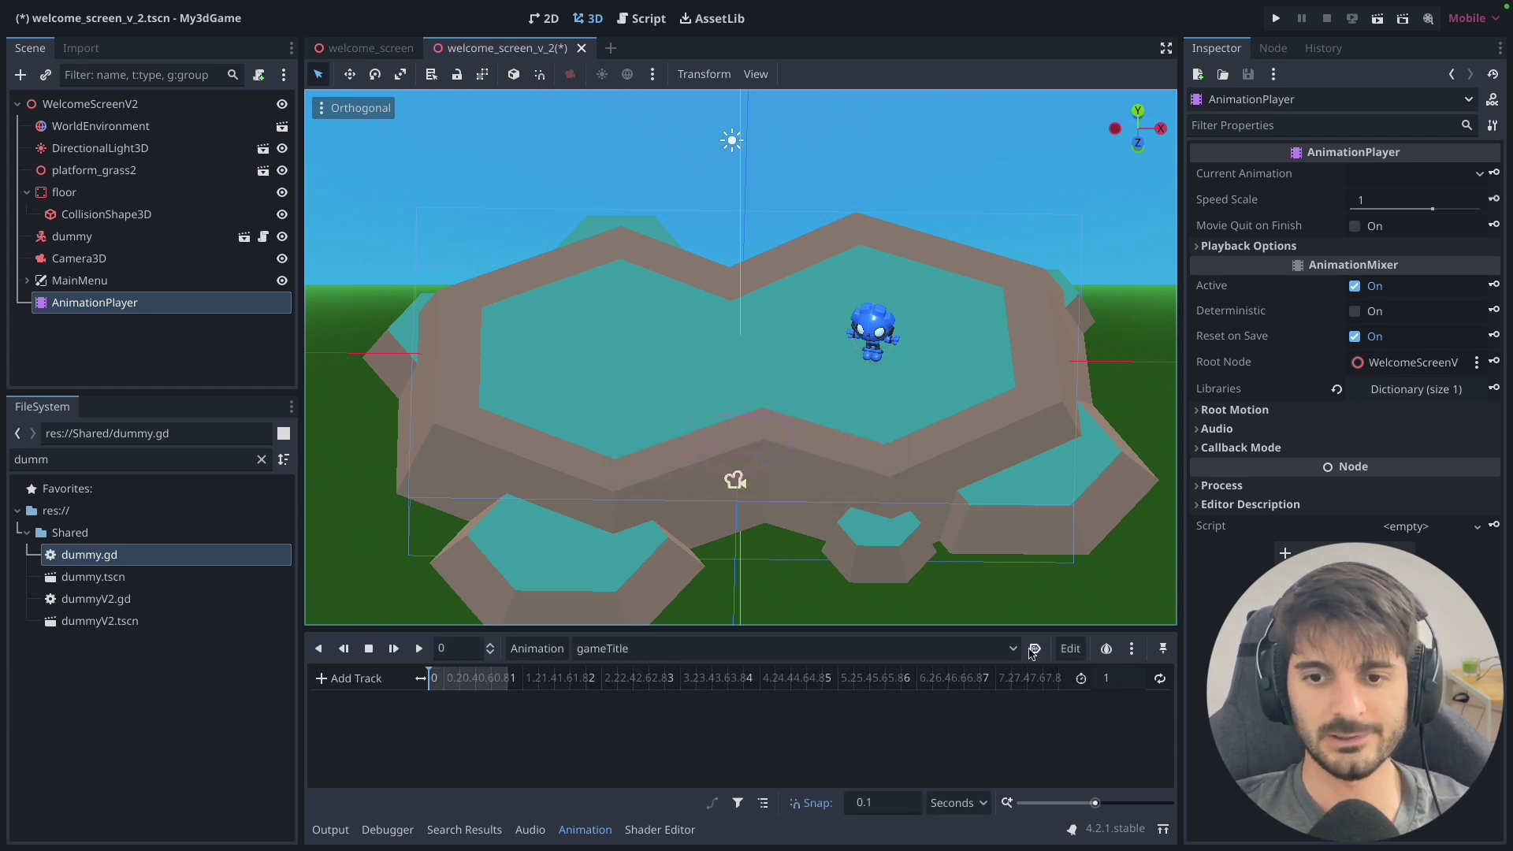
pyautogui.click(1035, 649)
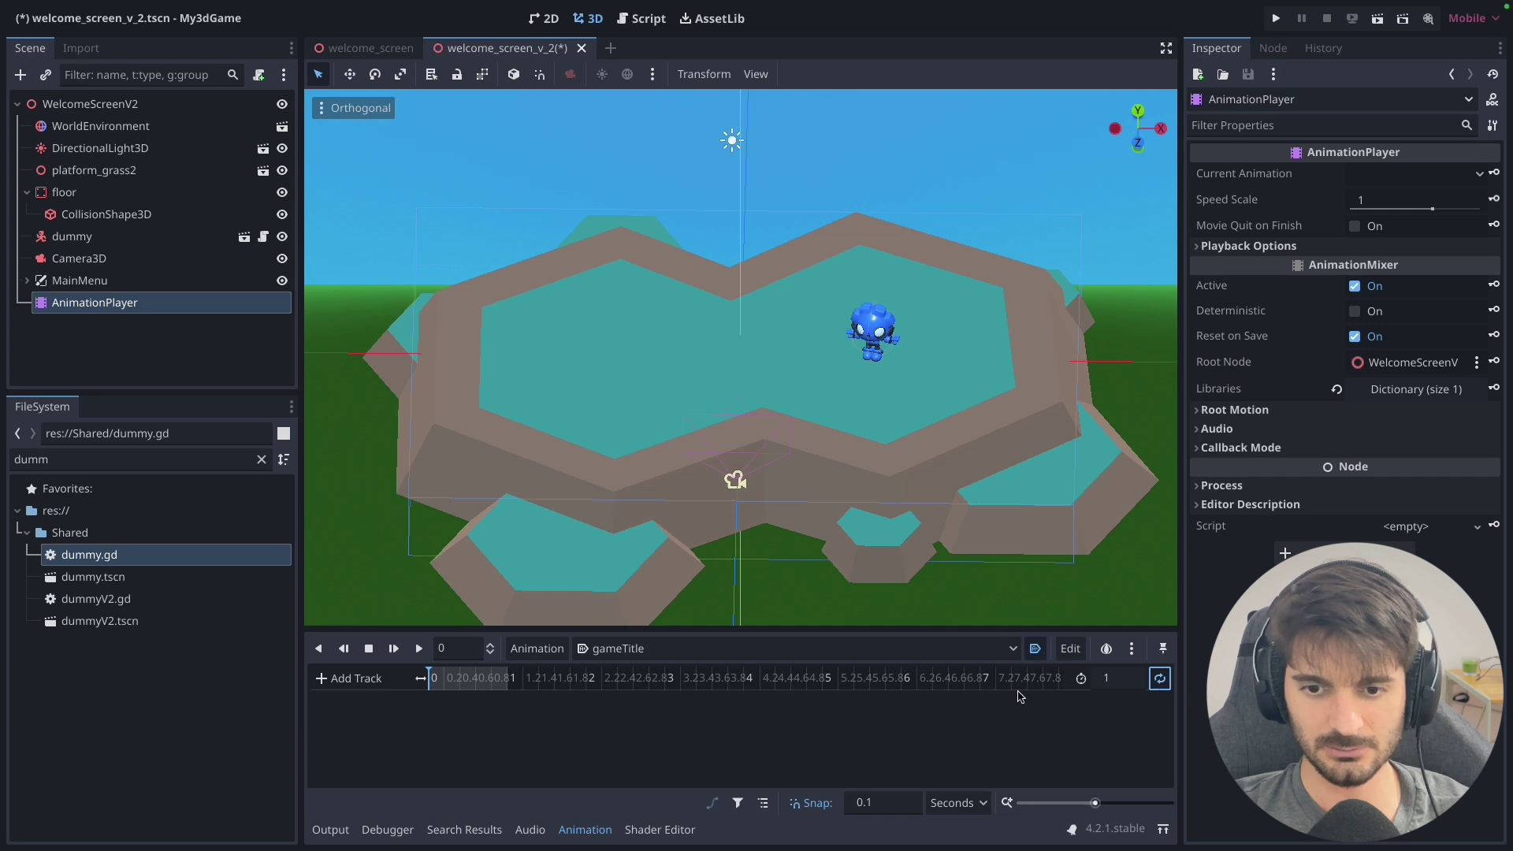
# - Start a property track on the title Label and search for its scale property
pyautogui.click(348, 684)
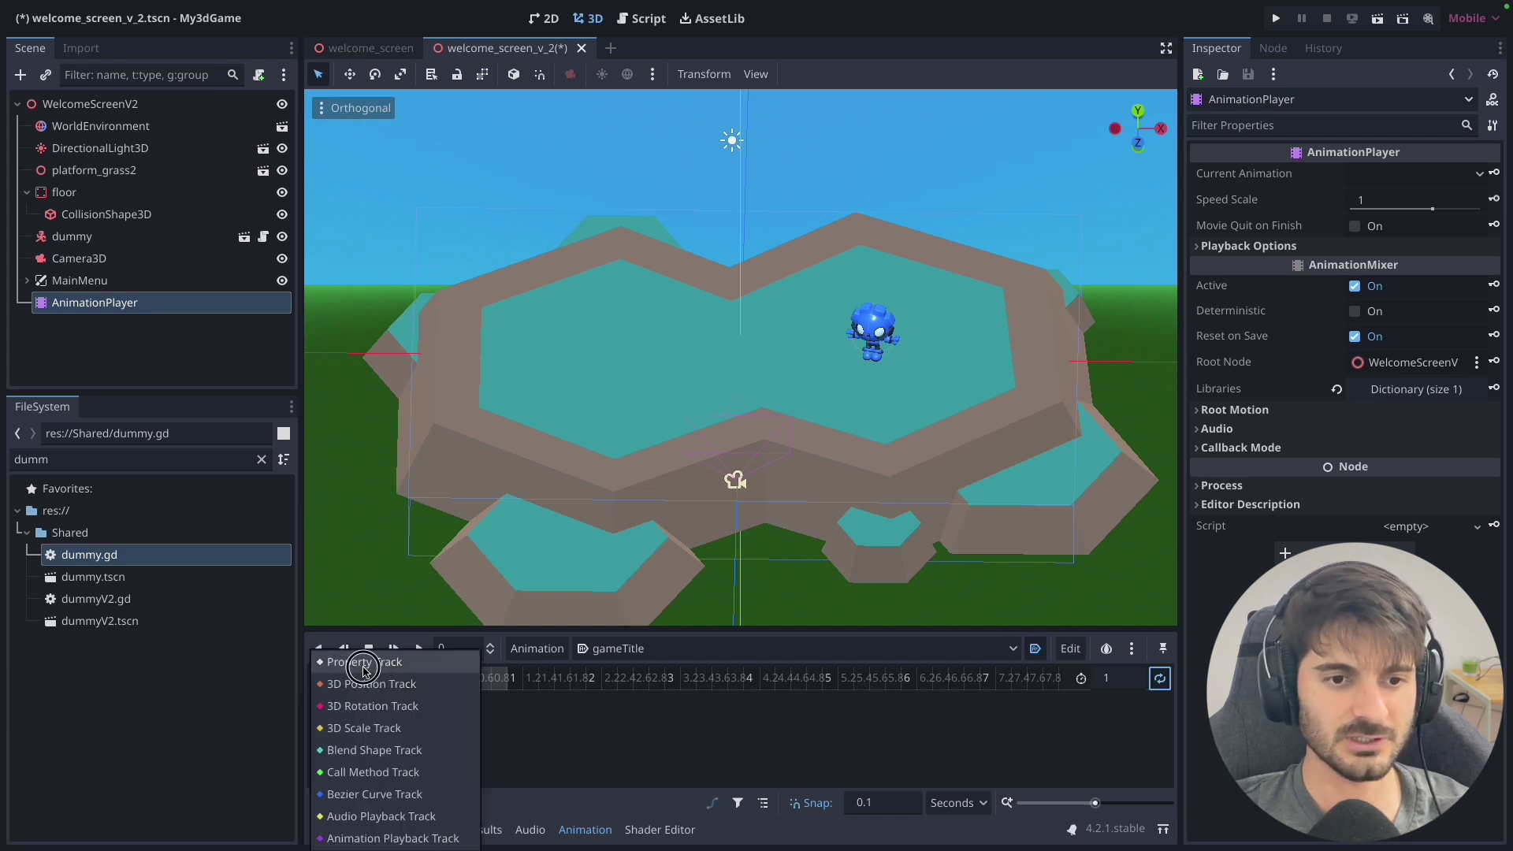
pyautogui.click(364, 663)
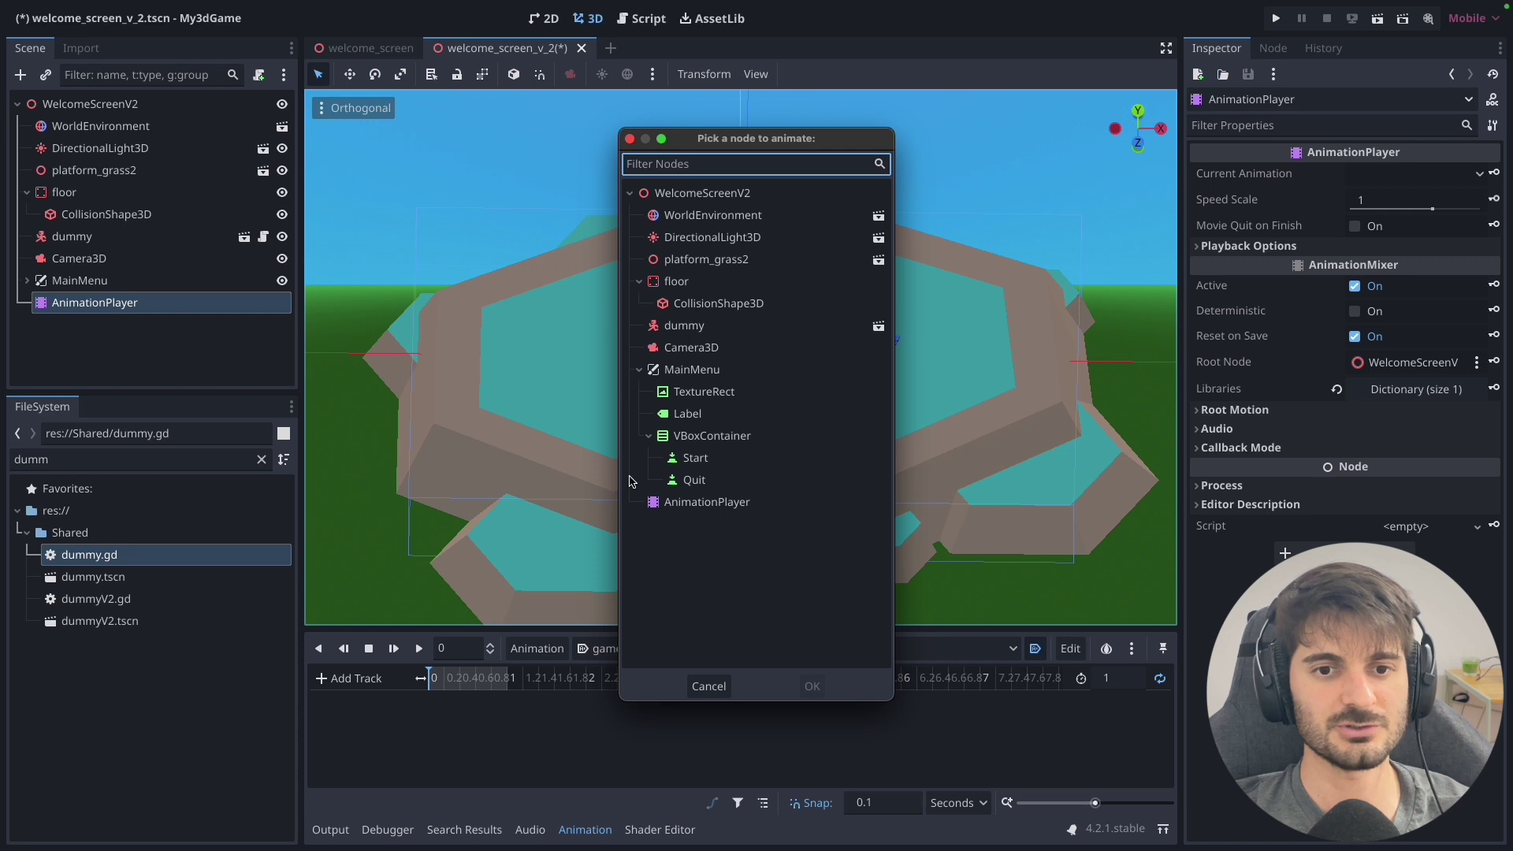
pyautogui.click(706, 424)
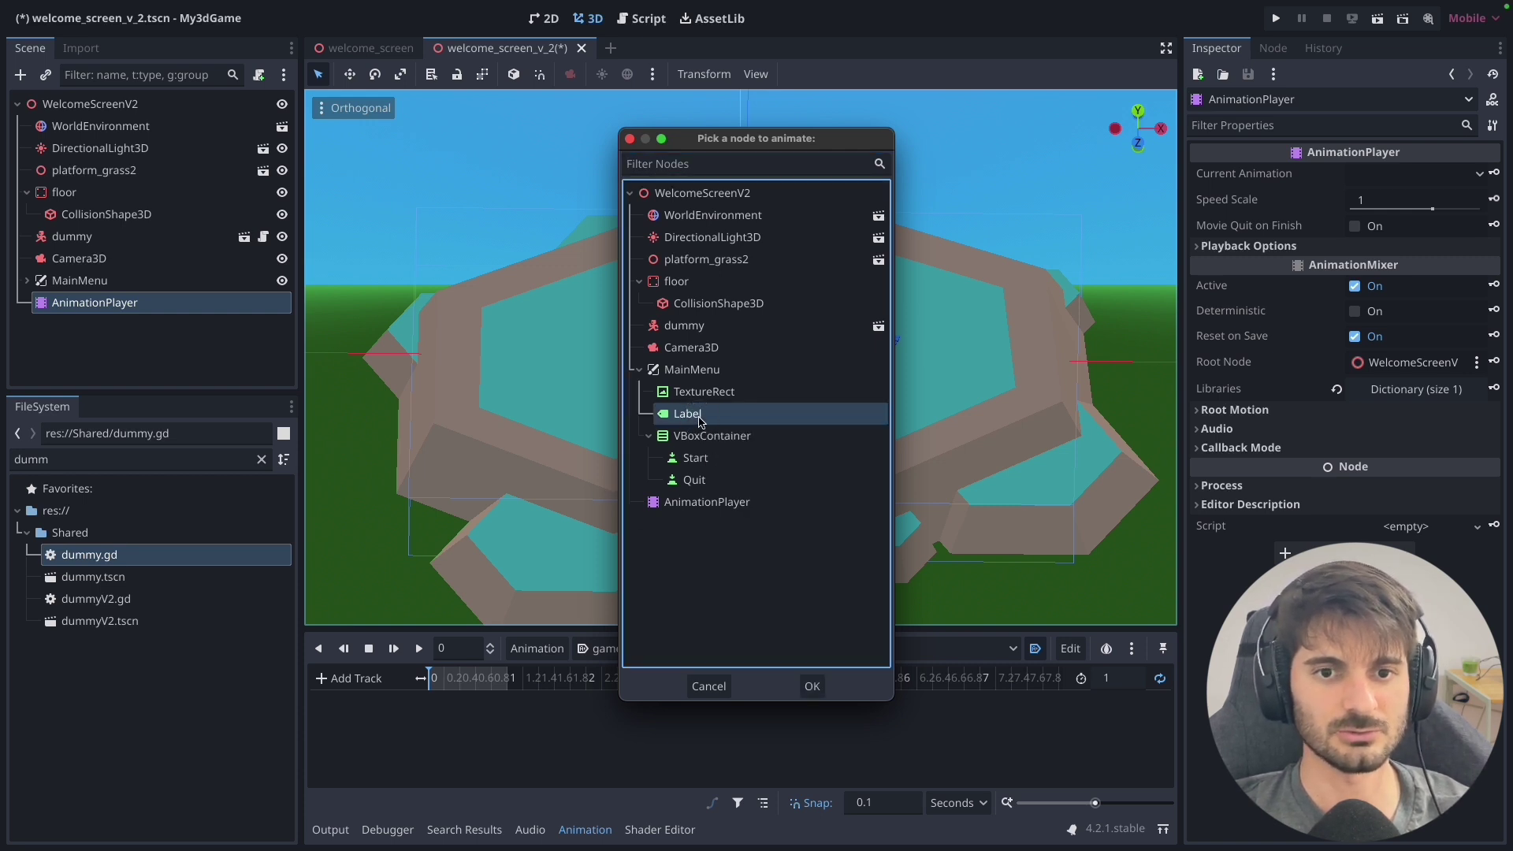
pyautogui.doubleClick(701, 422)
pyautogui.write('scal')
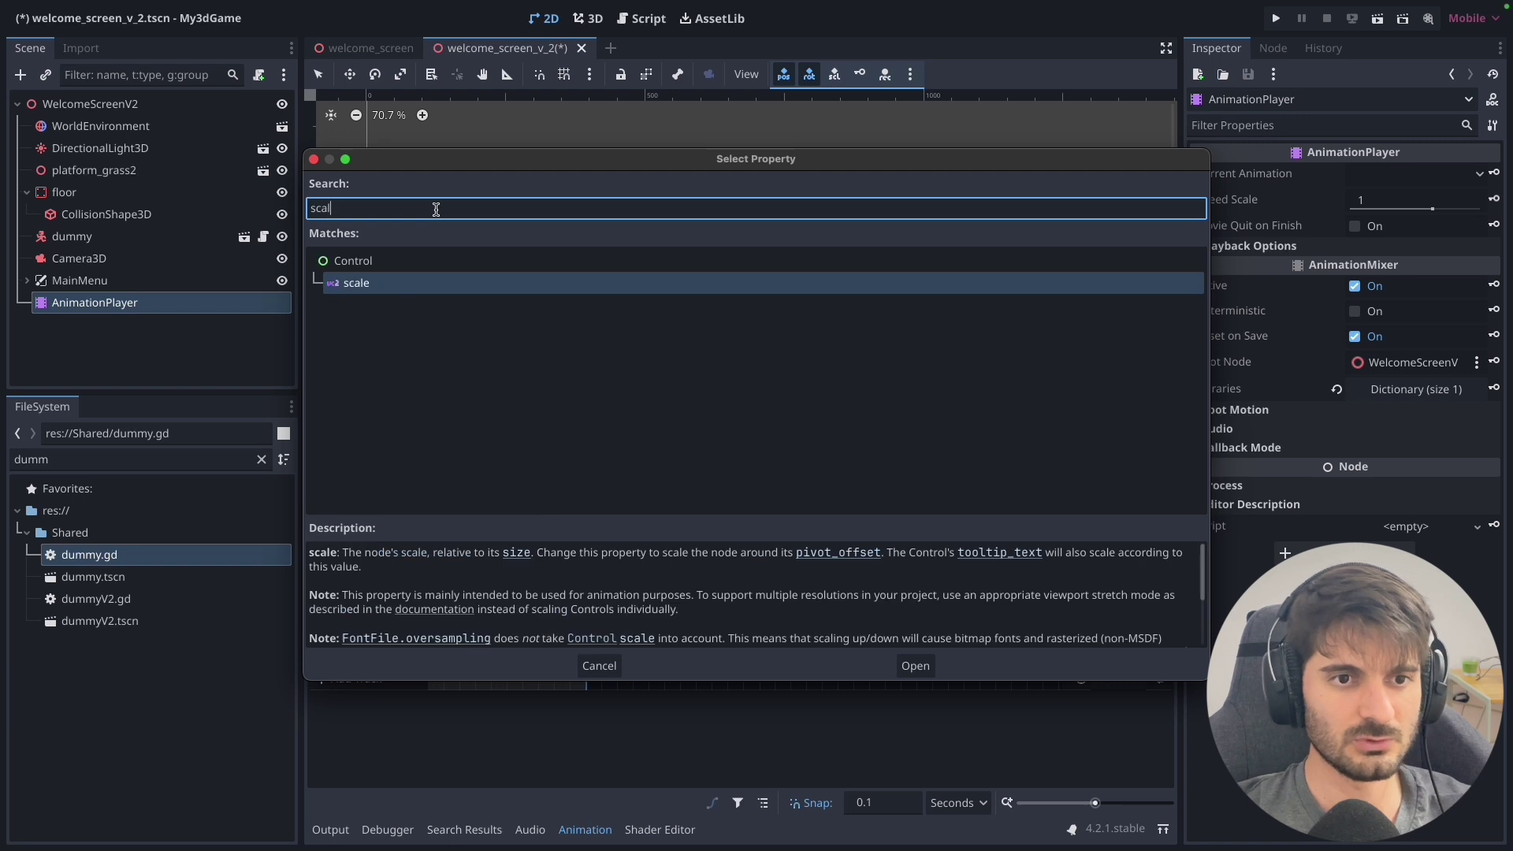
pyautogui.write('e')
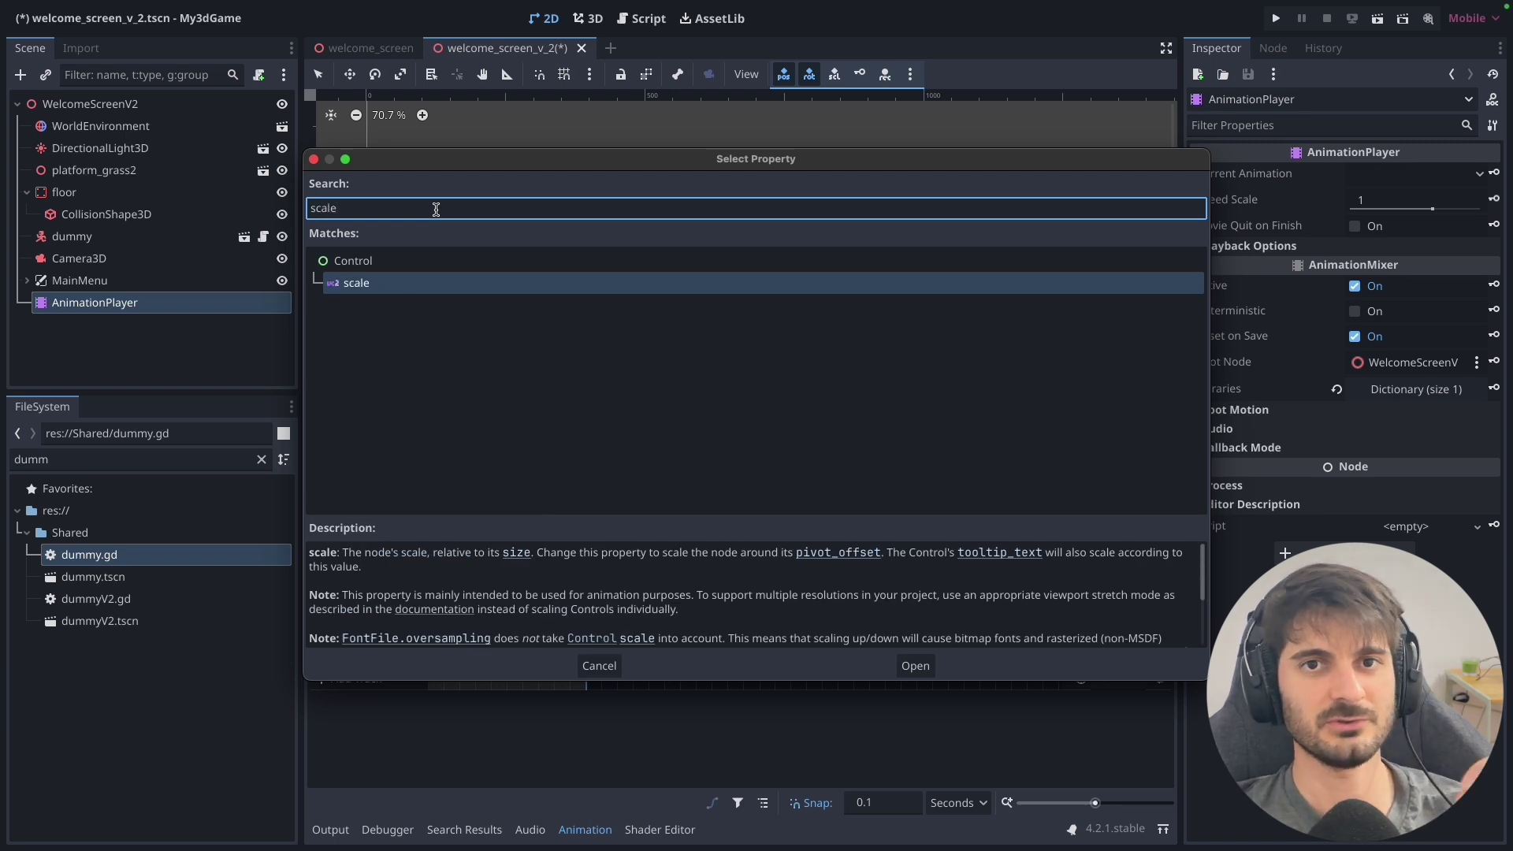
# - Add the Label scale track and set the animation length to 2 seconds
pyautogui.click(367, 284)
pyautogui.doubleClick(366, 283)
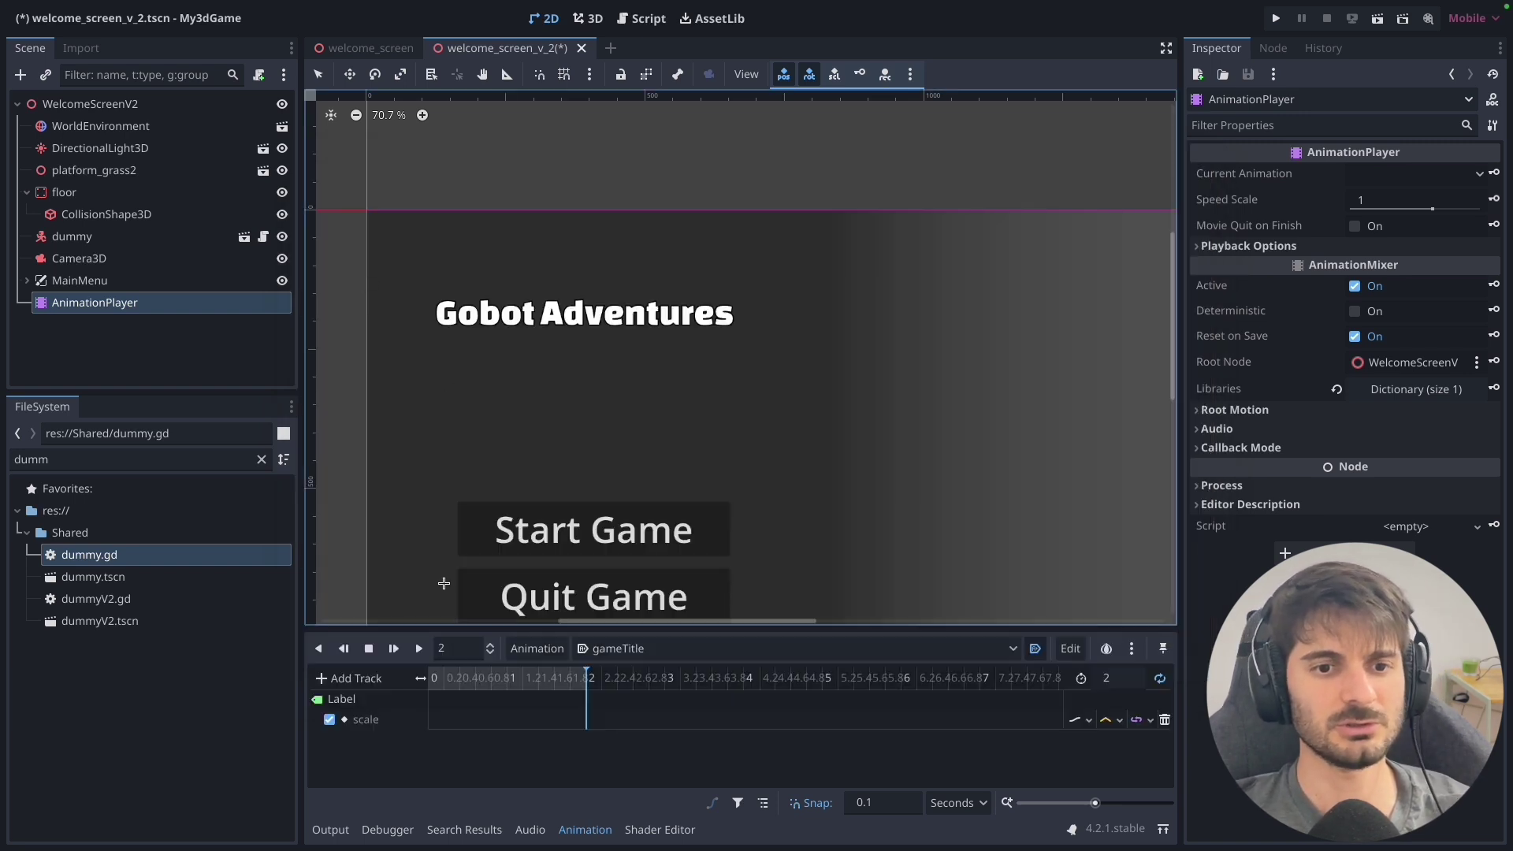
pyautogui.click(1119, 684)
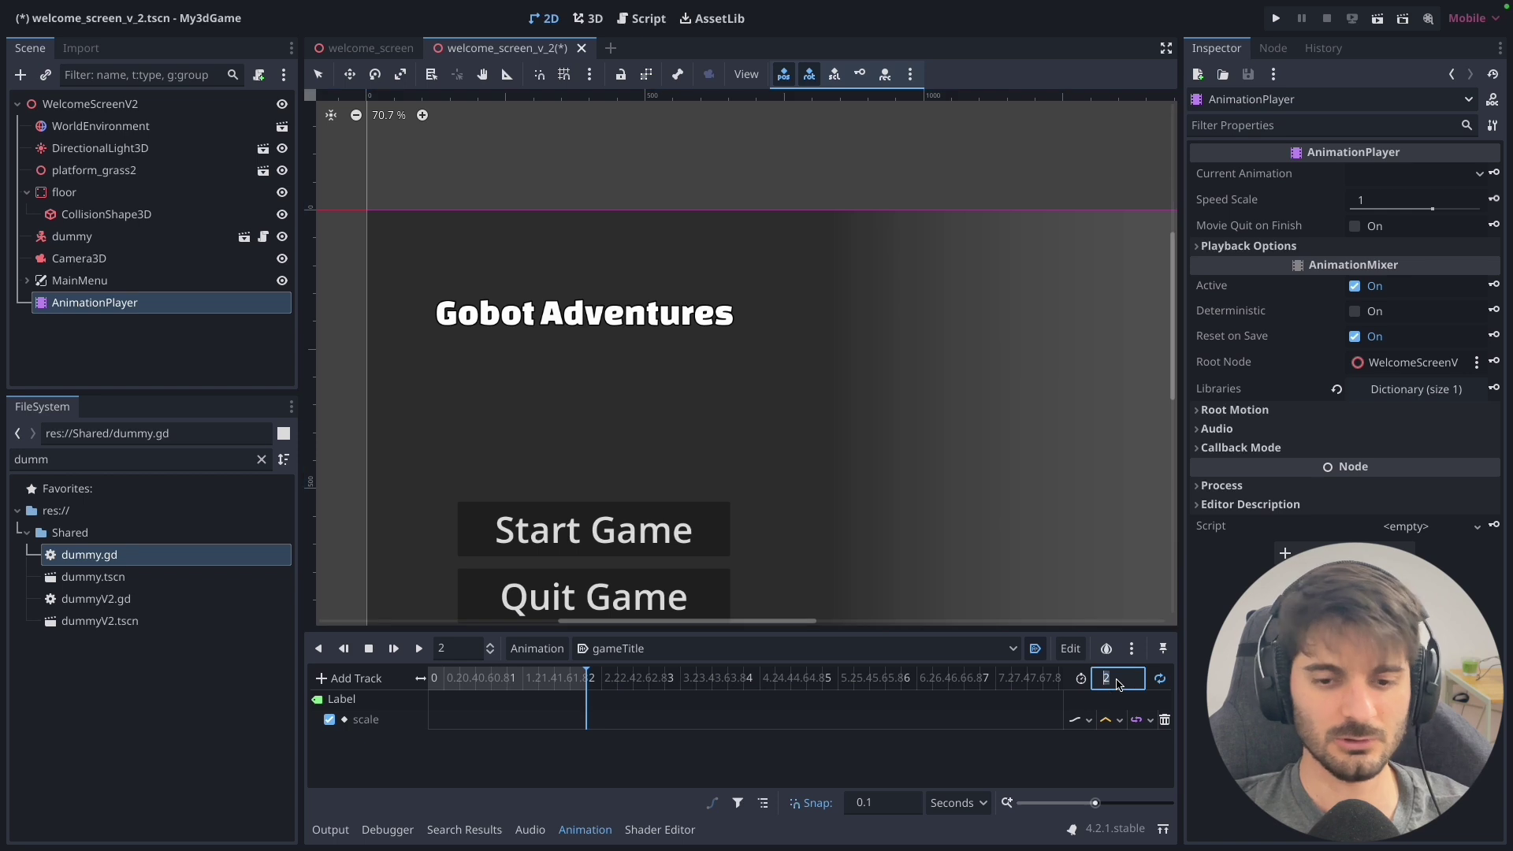
pyautogui.press('Return')
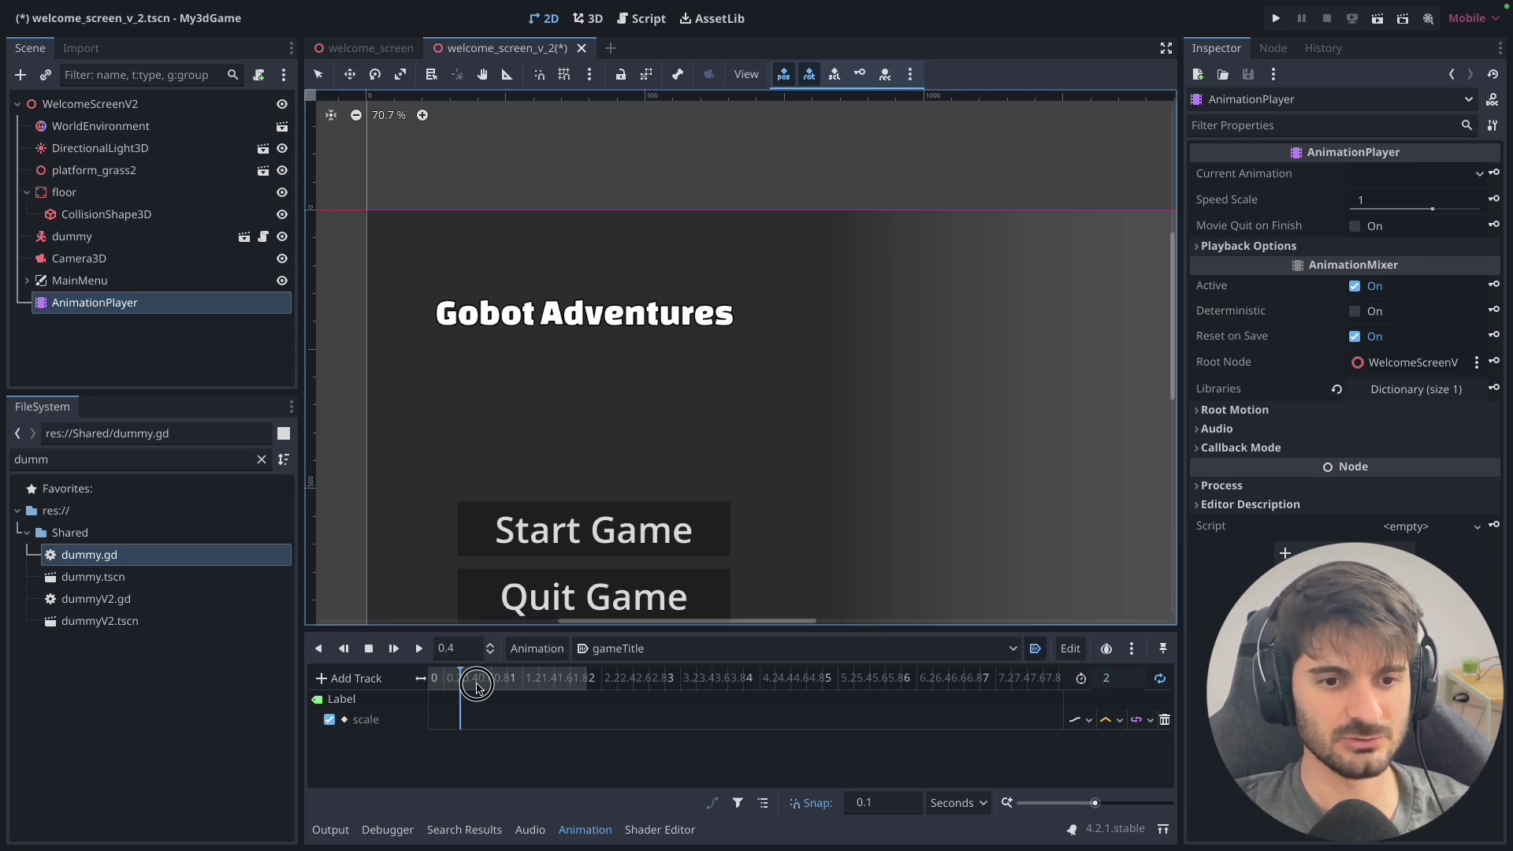
pyautogui.click(594, 683)
# - Insert scale keyframes on the Label track at 0, 0.5, 1, 1.5 and 2 seconds
pyautogui.rightClick(446, 726)
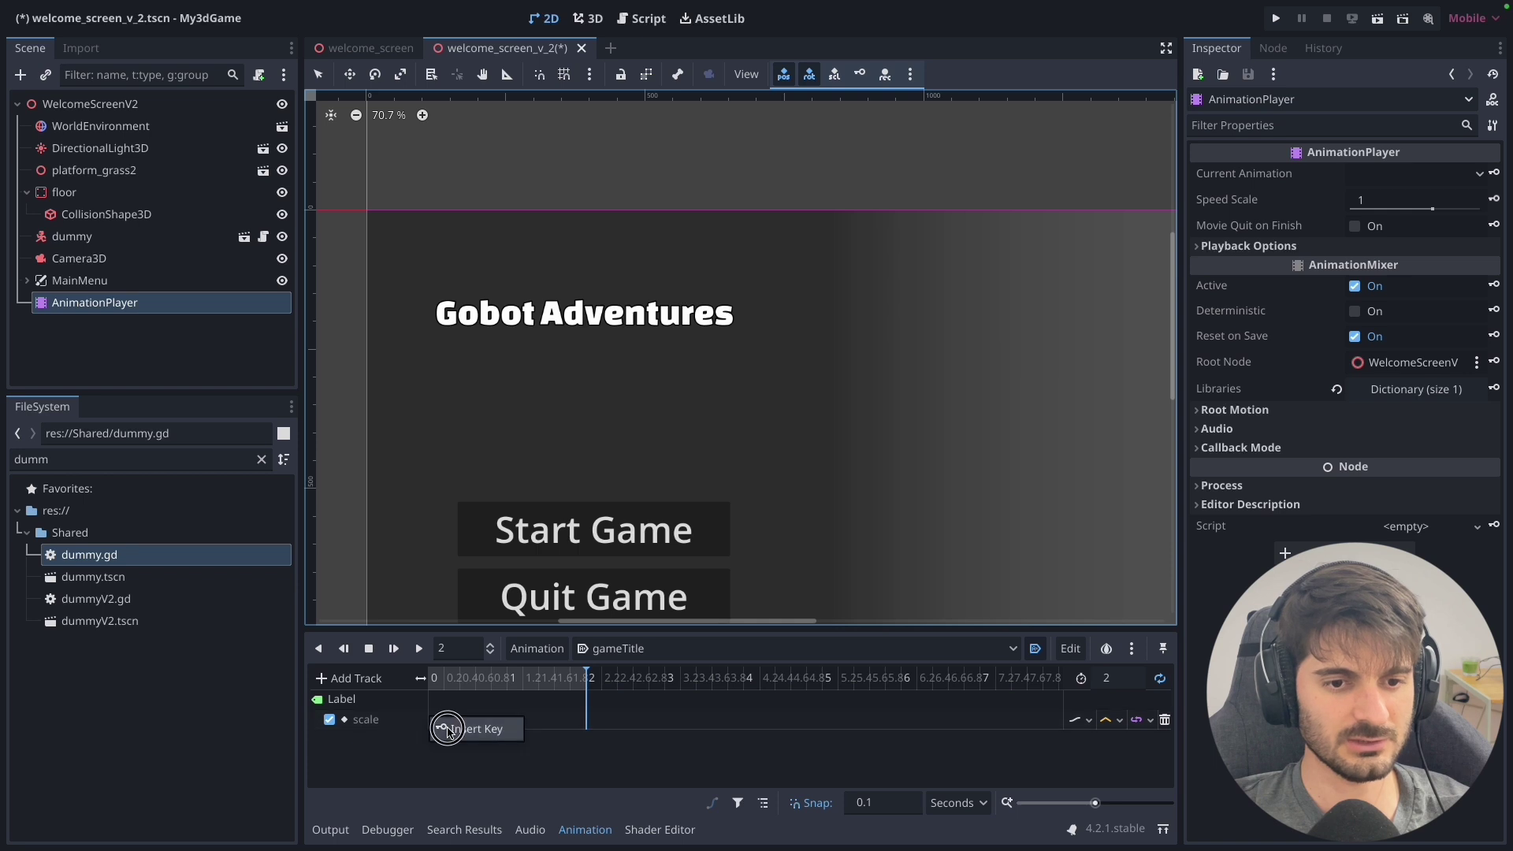
pyautogui.click(406, 757)
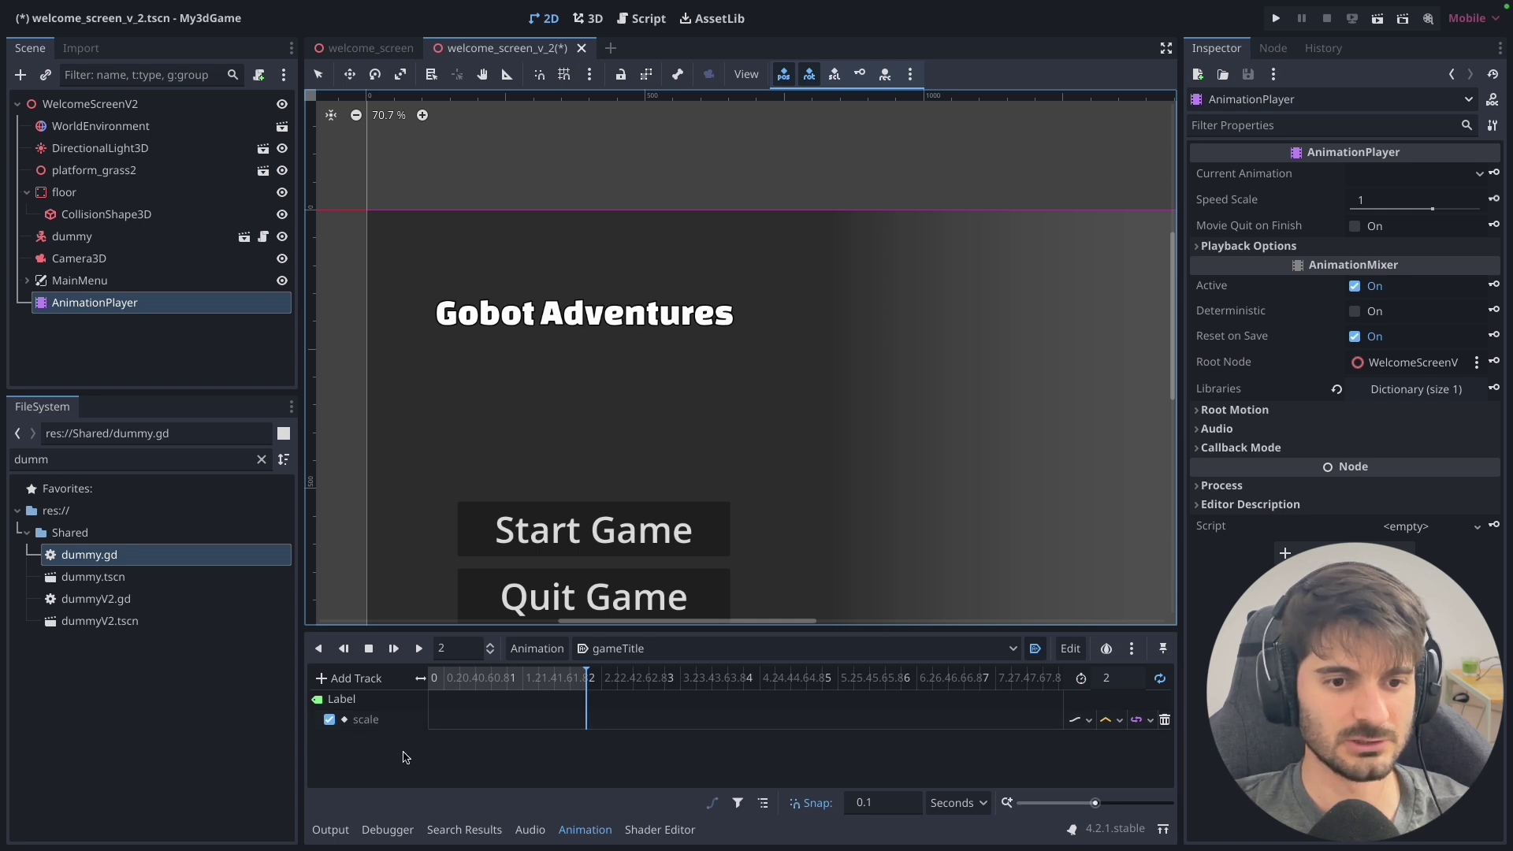
pyautogui.rightClick(435, 726)
pyautogui.click(453, 733)
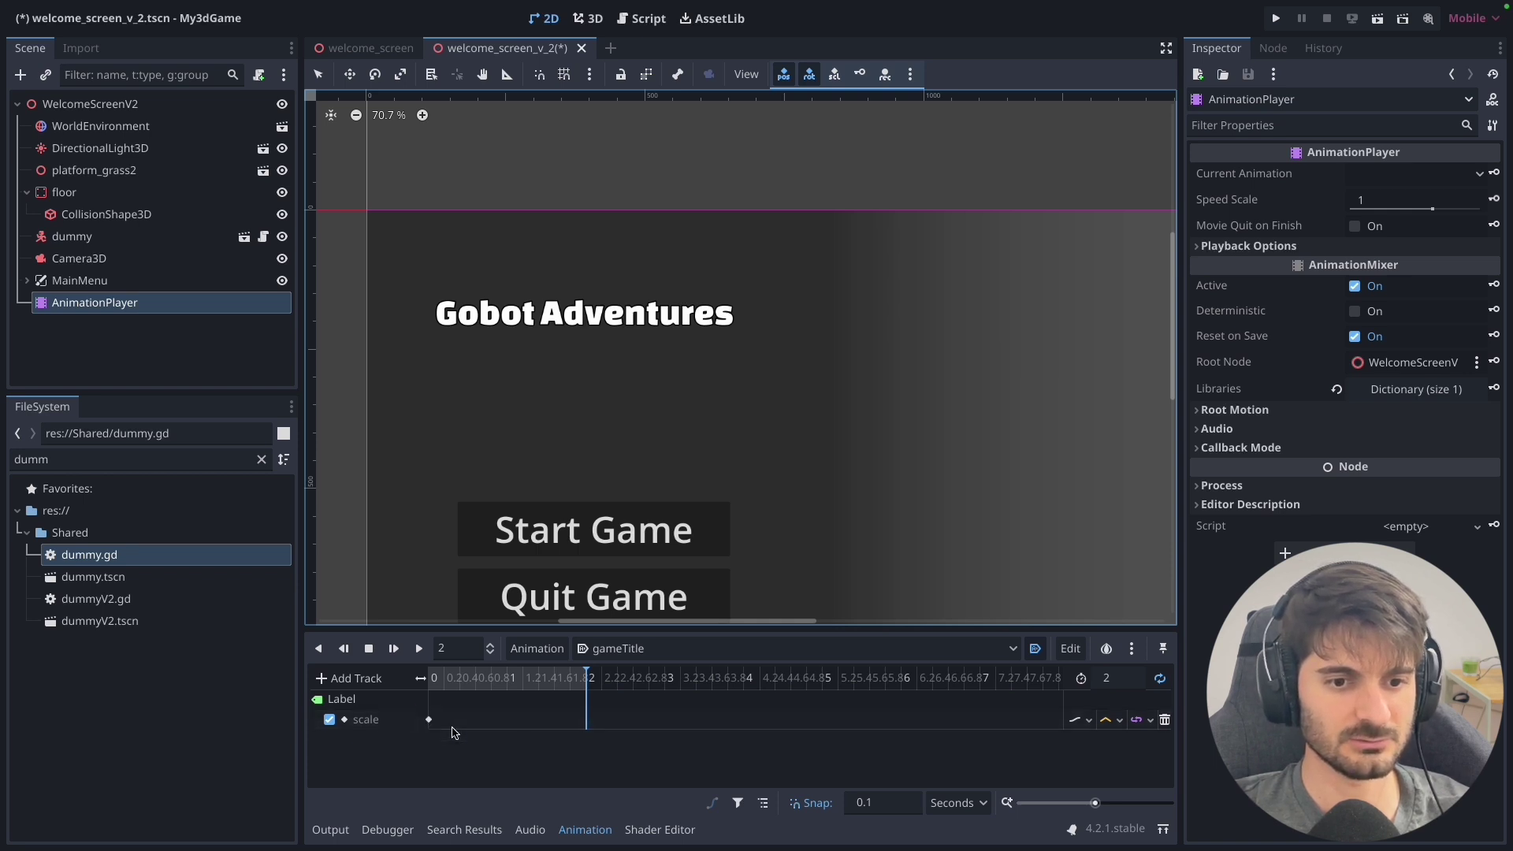
pyautogui.moveTo(592, 677); pyautogui.dragTo(469, 679)
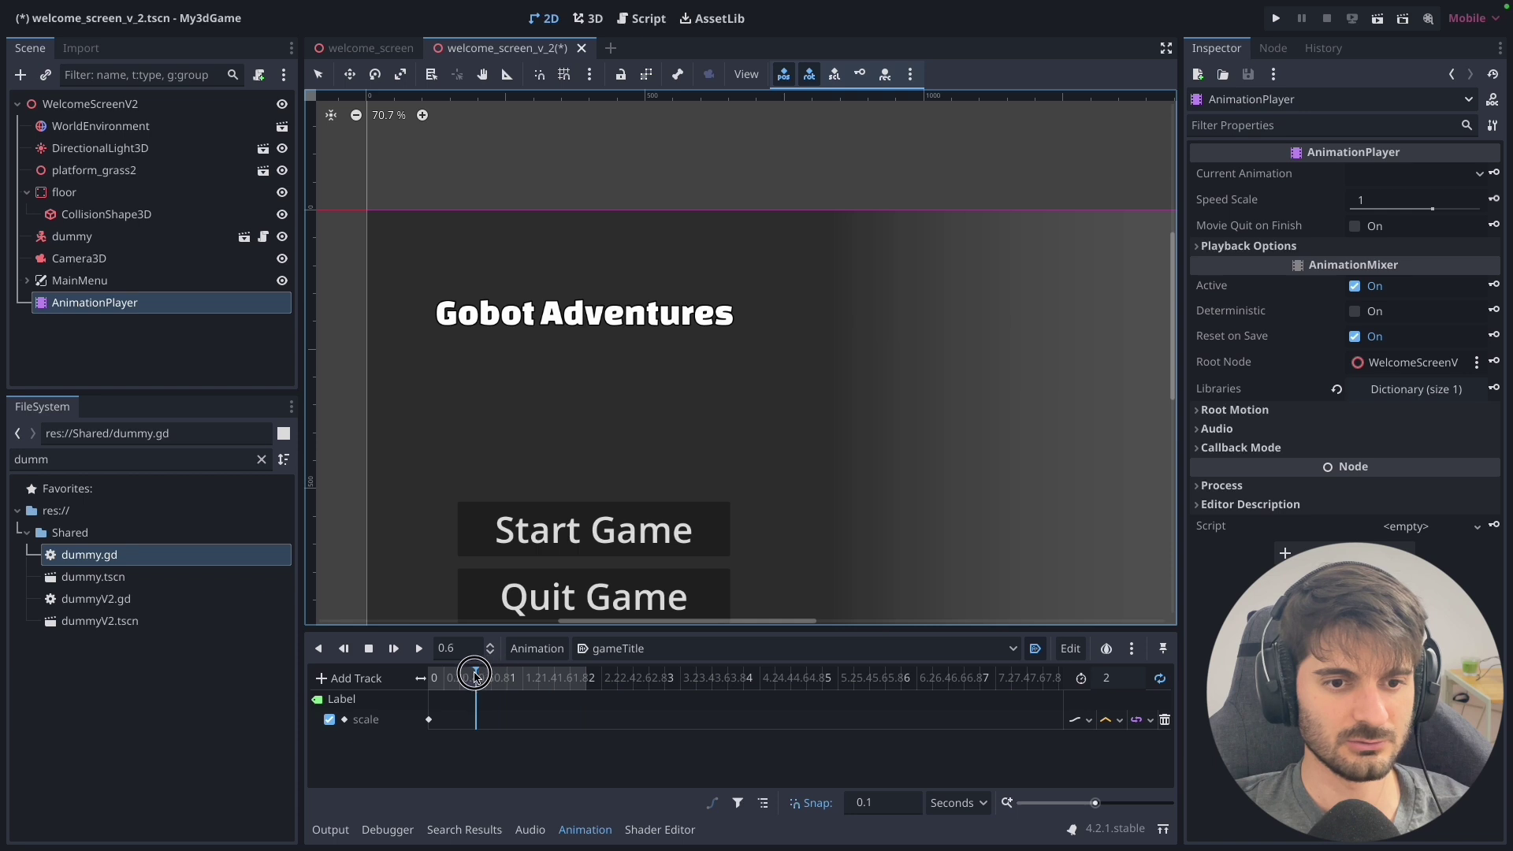
pyautogui.rightClick(469, 723)
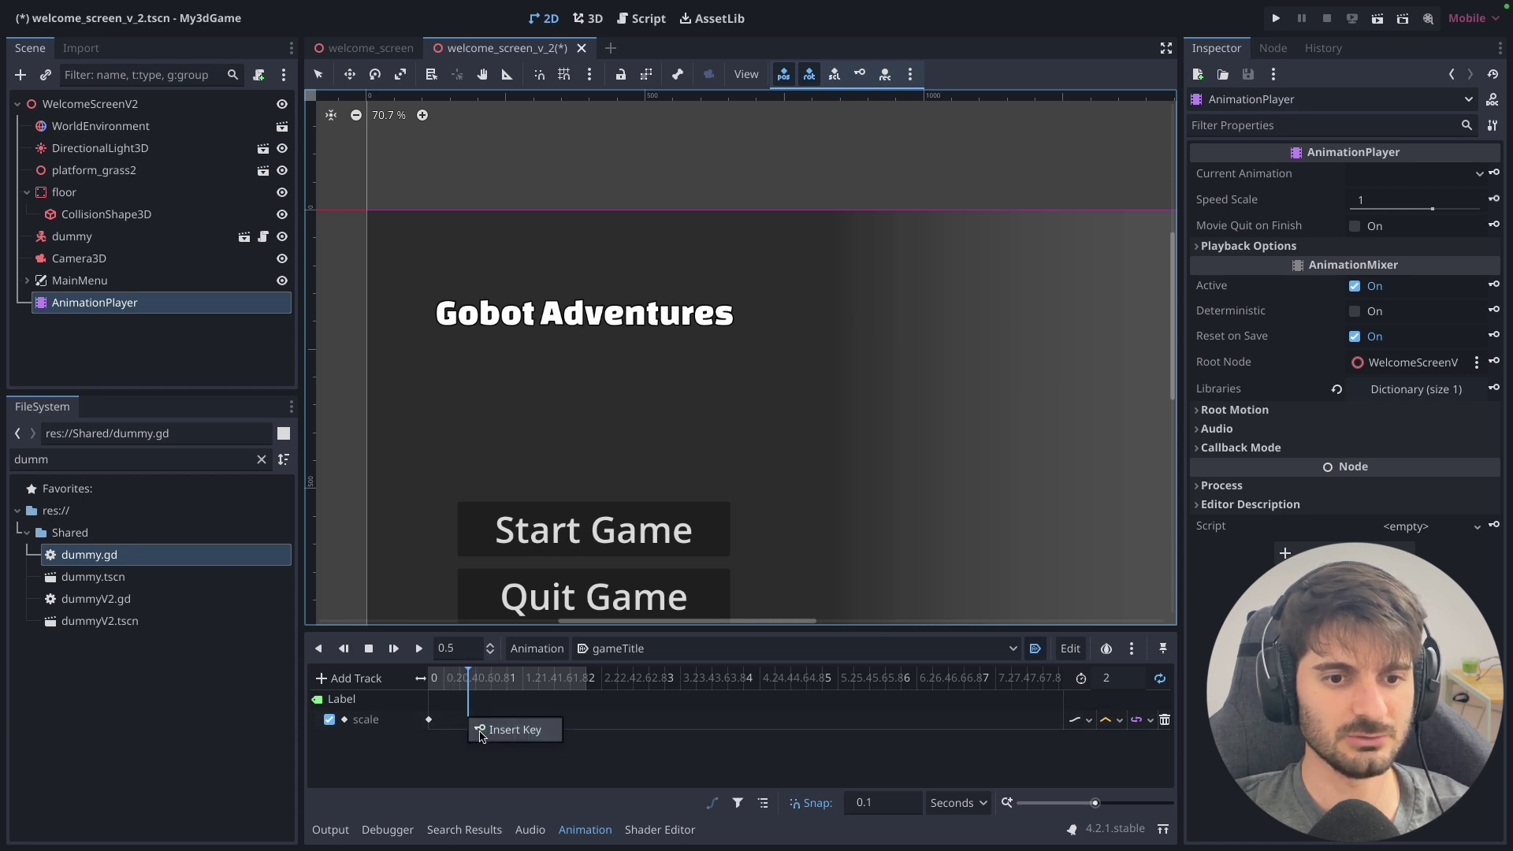
pyautogui.click(487, 730)
pyautogui.moveTo(470, 678); pyautogui.dragTo(505, 671)
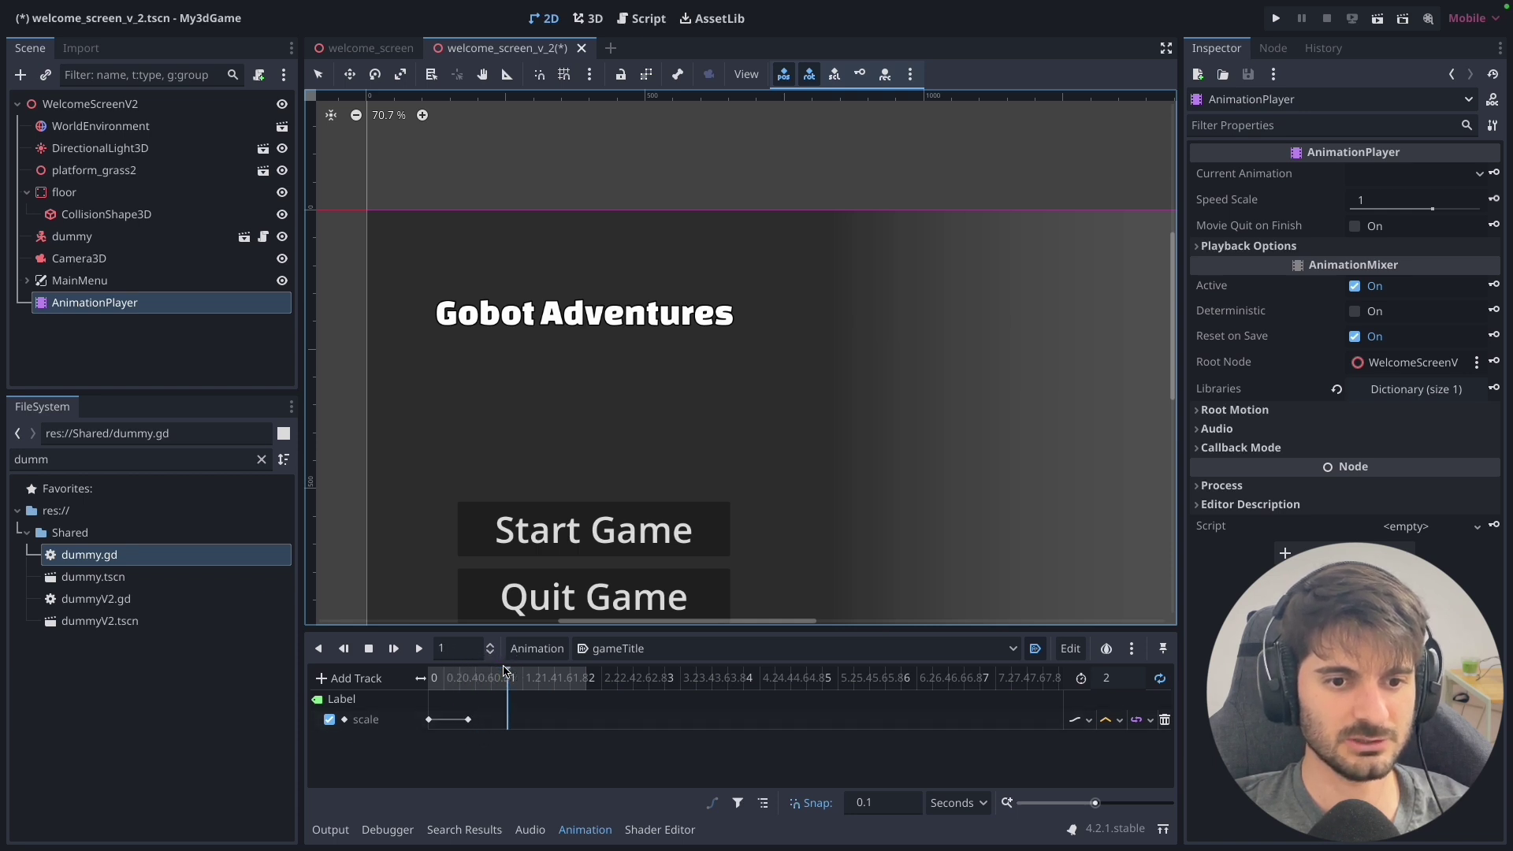
pyautogui.rightClick(547, 720)
pyautogui.click(569, 724)
pyautogui.click(430, 719)
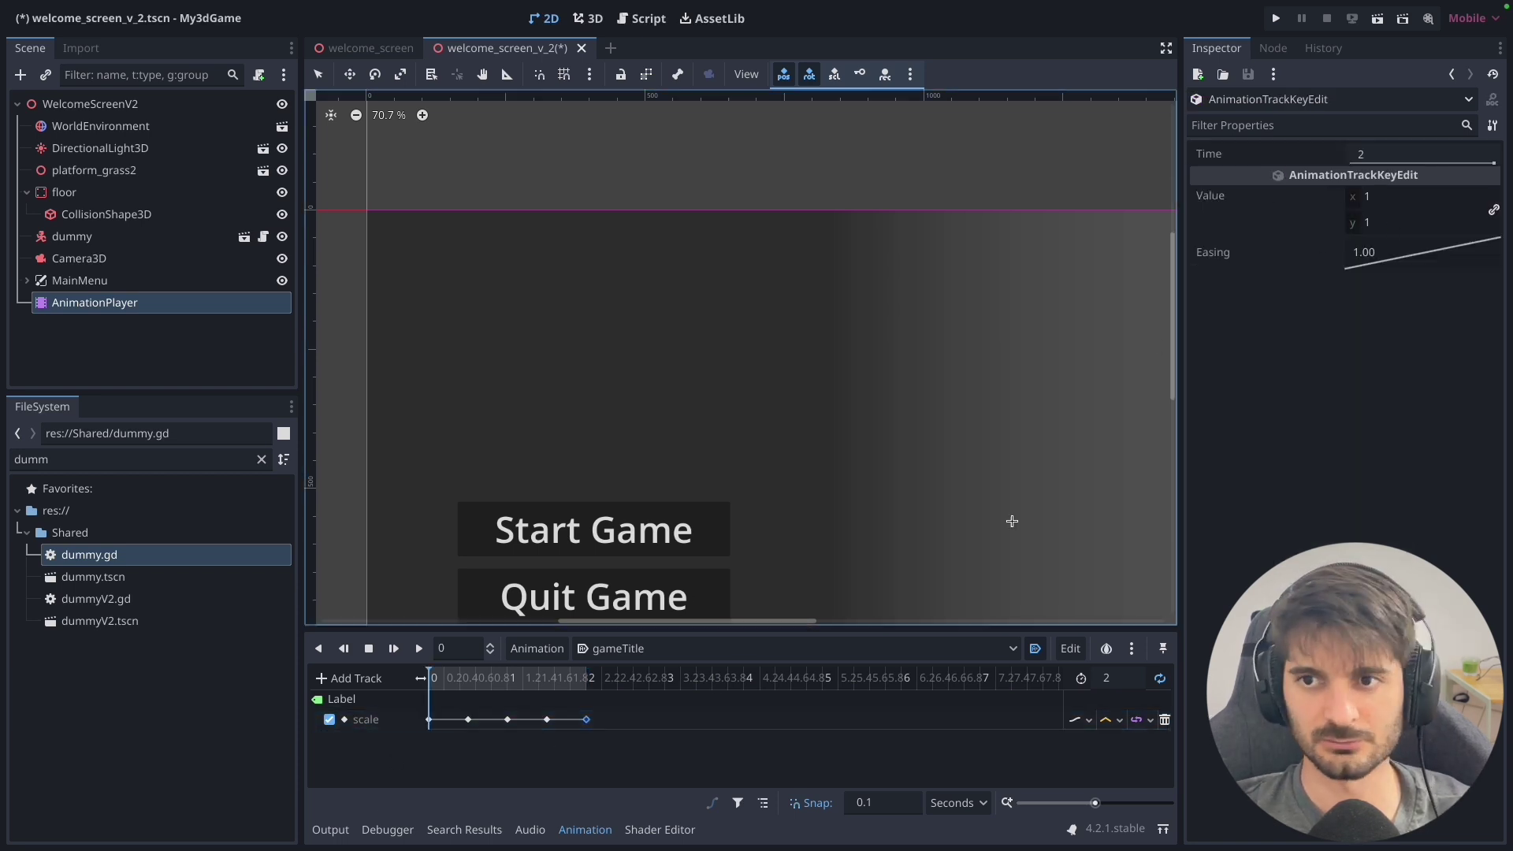
# - Set the 0.5-second scale keyframe to 1.025
pyautogui.click(439, 729)
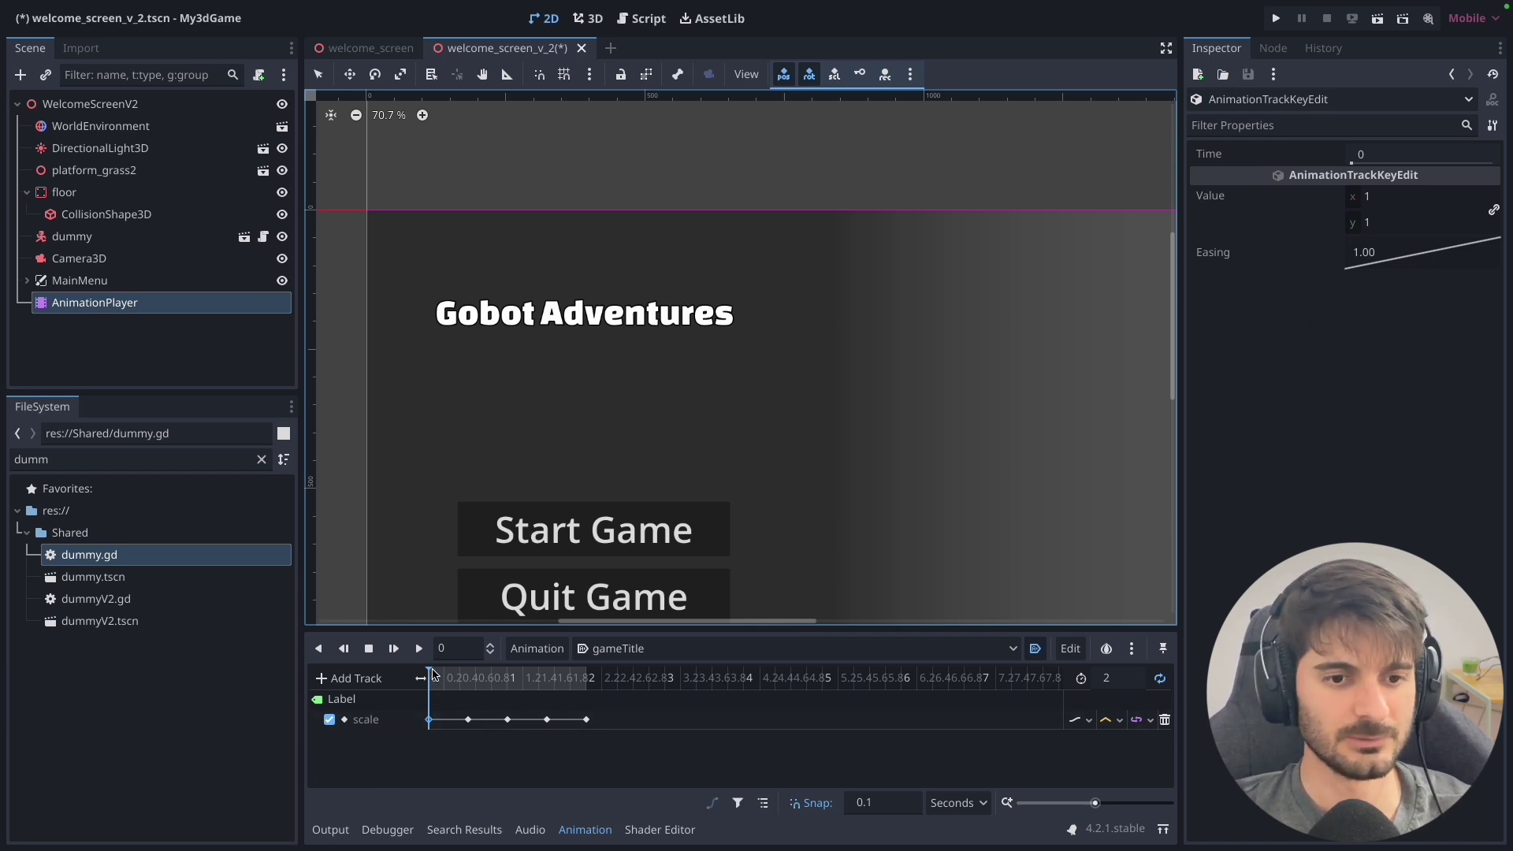
pyautogui.moveTo(432, 677); pyautogui.dragTo(471, 680)
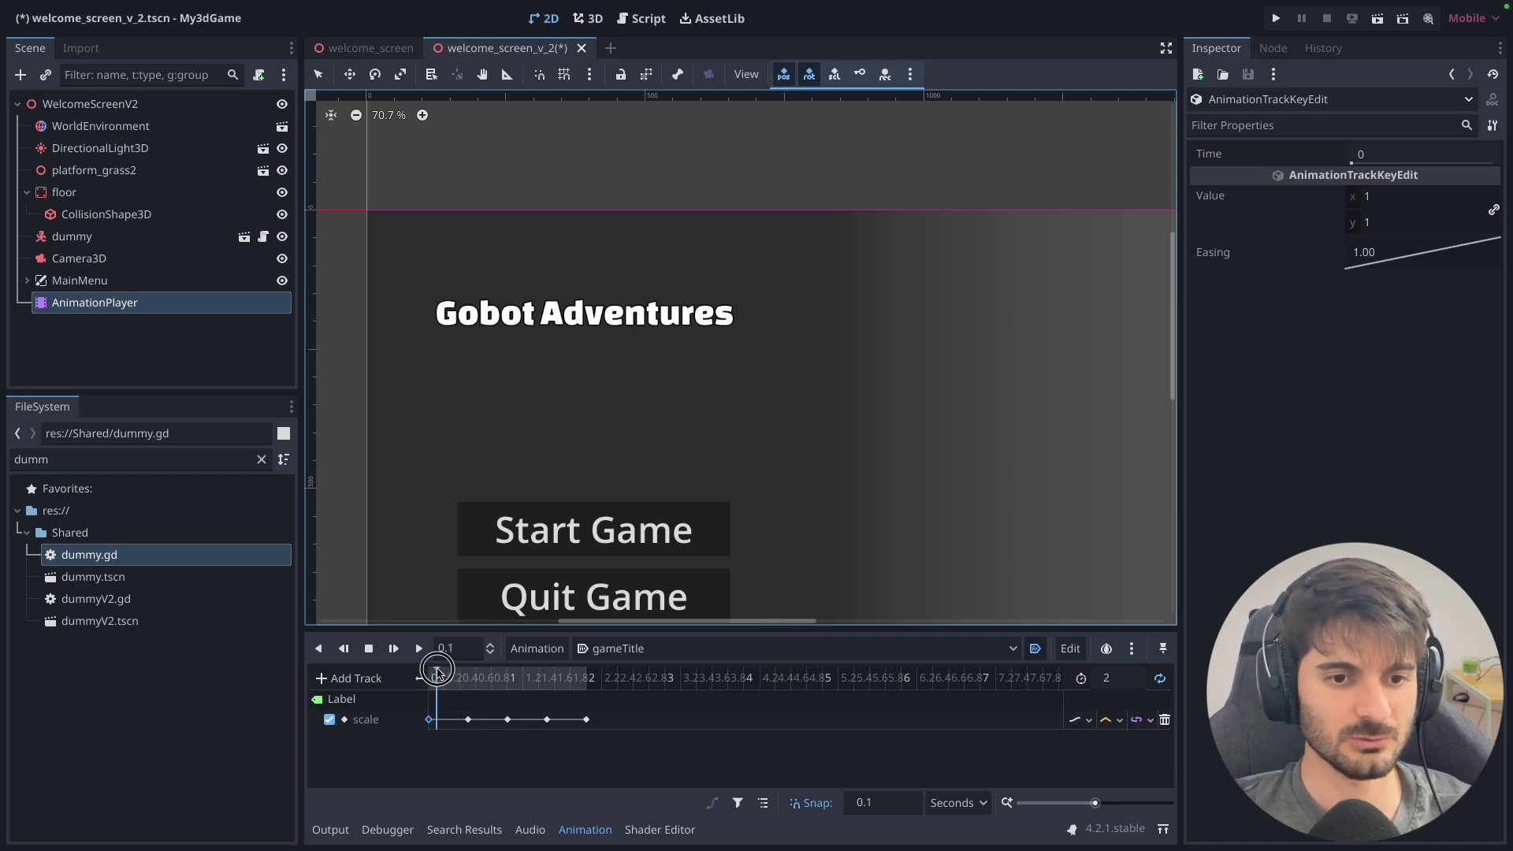
pyautogui.click(469, 721)
pyautogui.click(1385, 203)
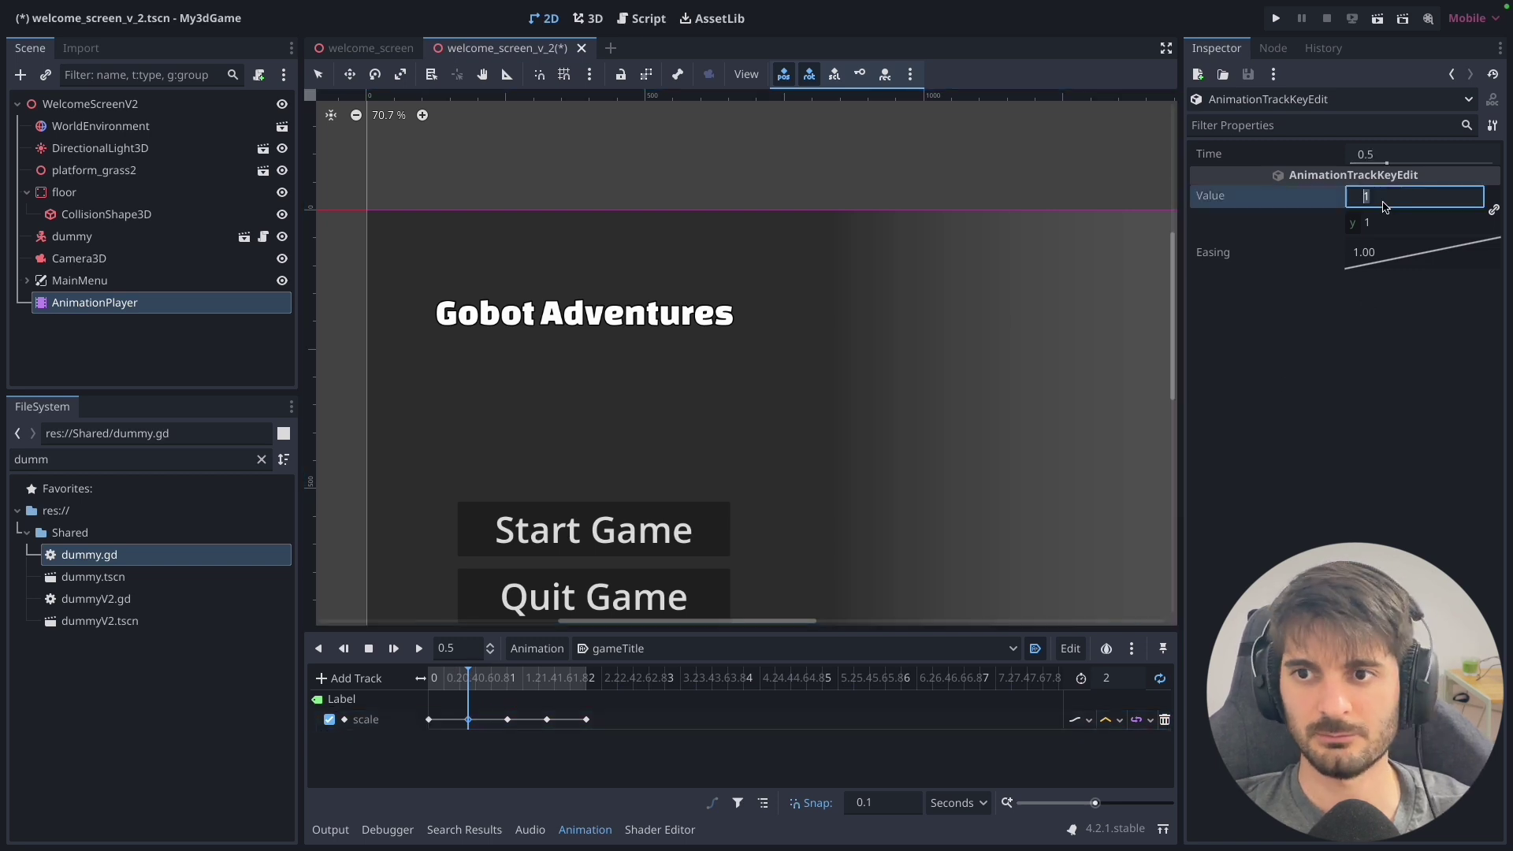
pyautogui.write('.025')
pyautogui.press('Return')
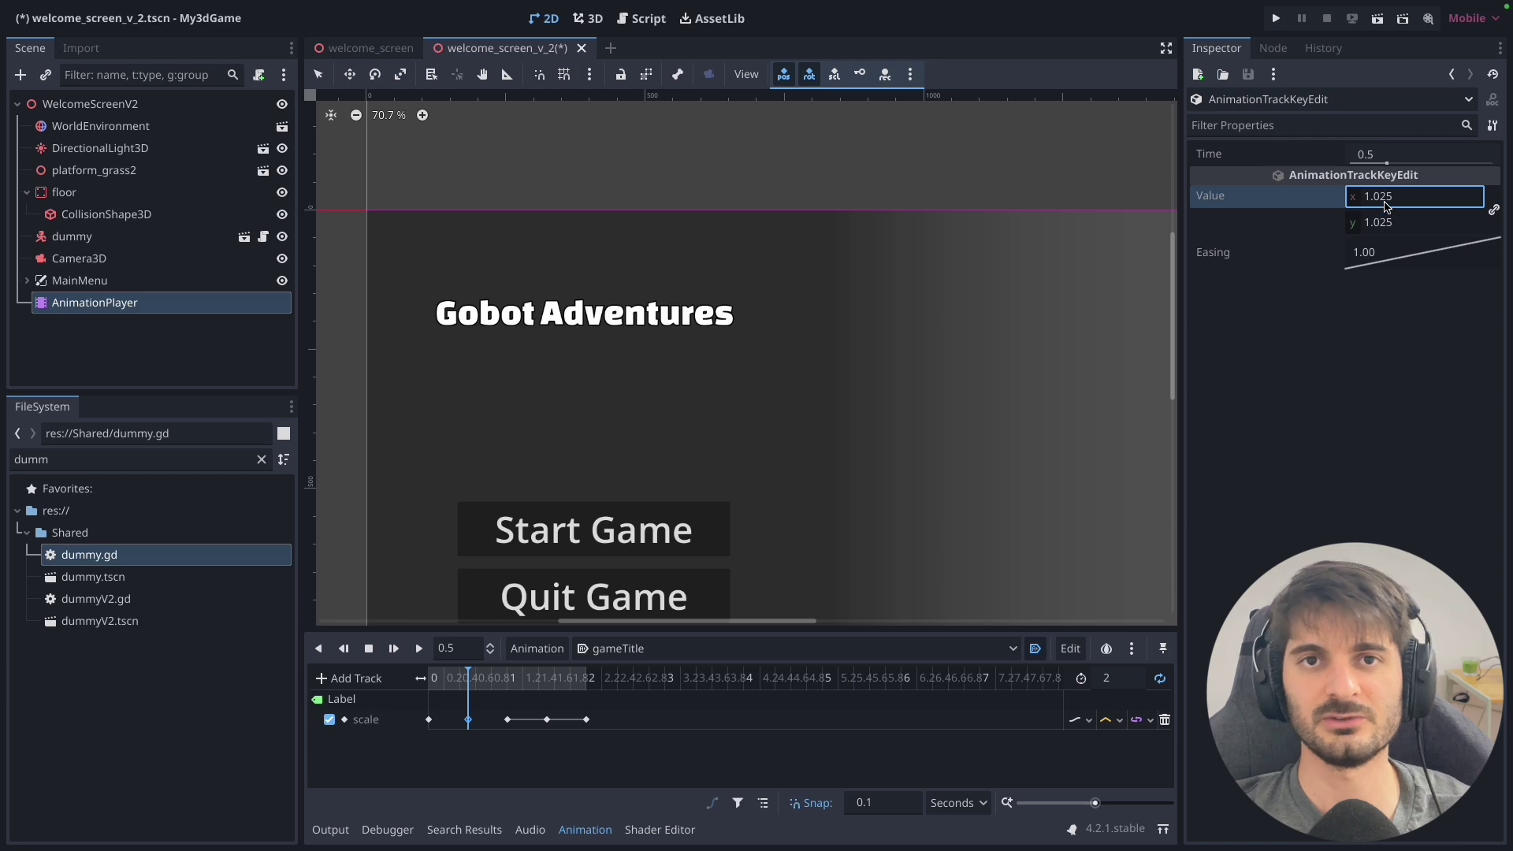
# - Set the 1.5-second scale keyframe to 0.975
pyautogui.moveTo(470, 672); pyautogui.dragTo(507, 680)
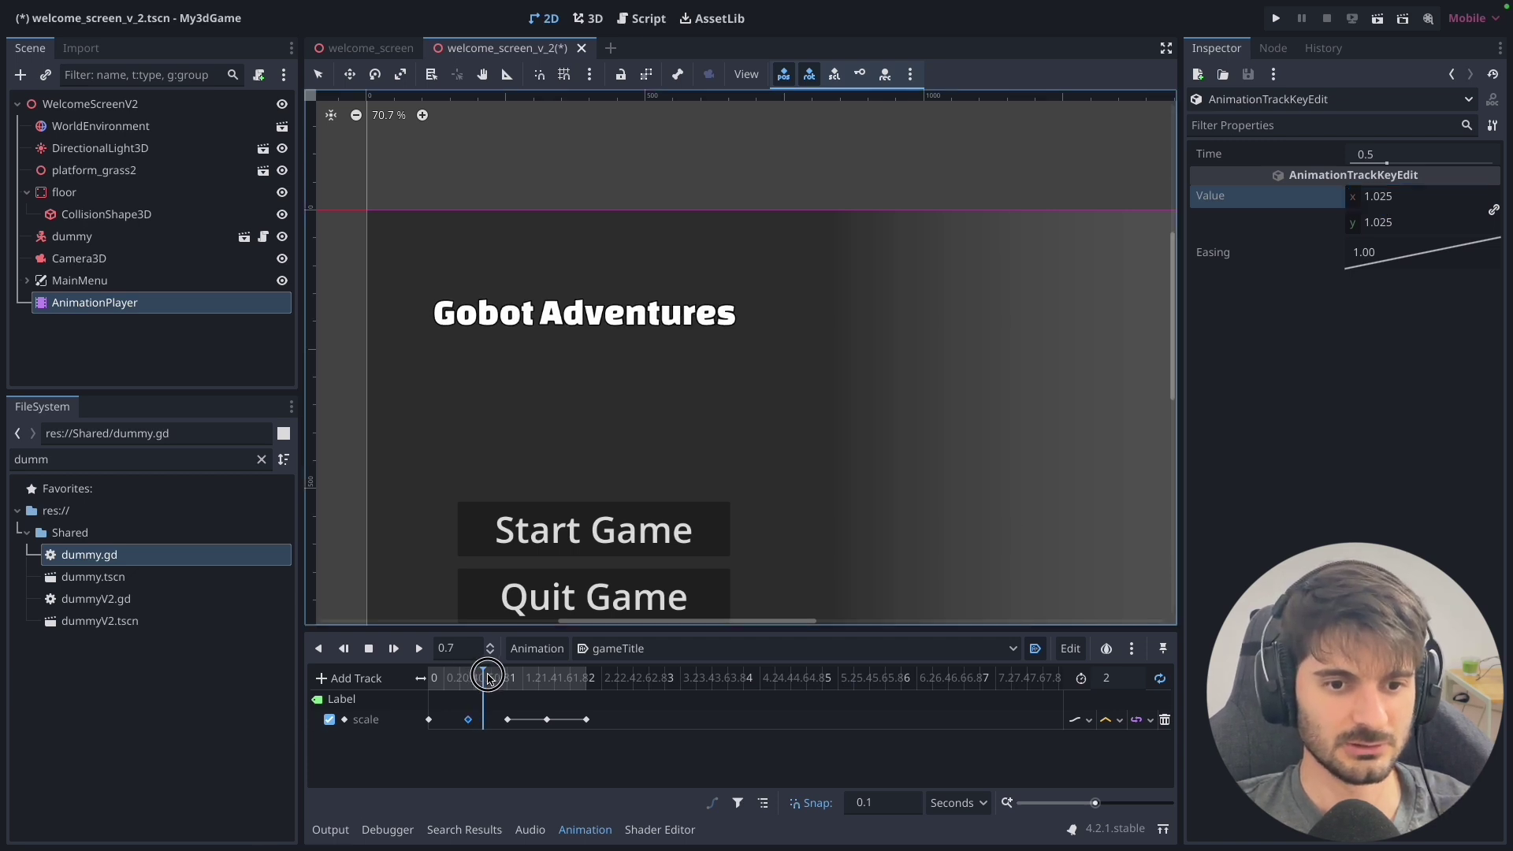
pyautogui.click(508, 722)
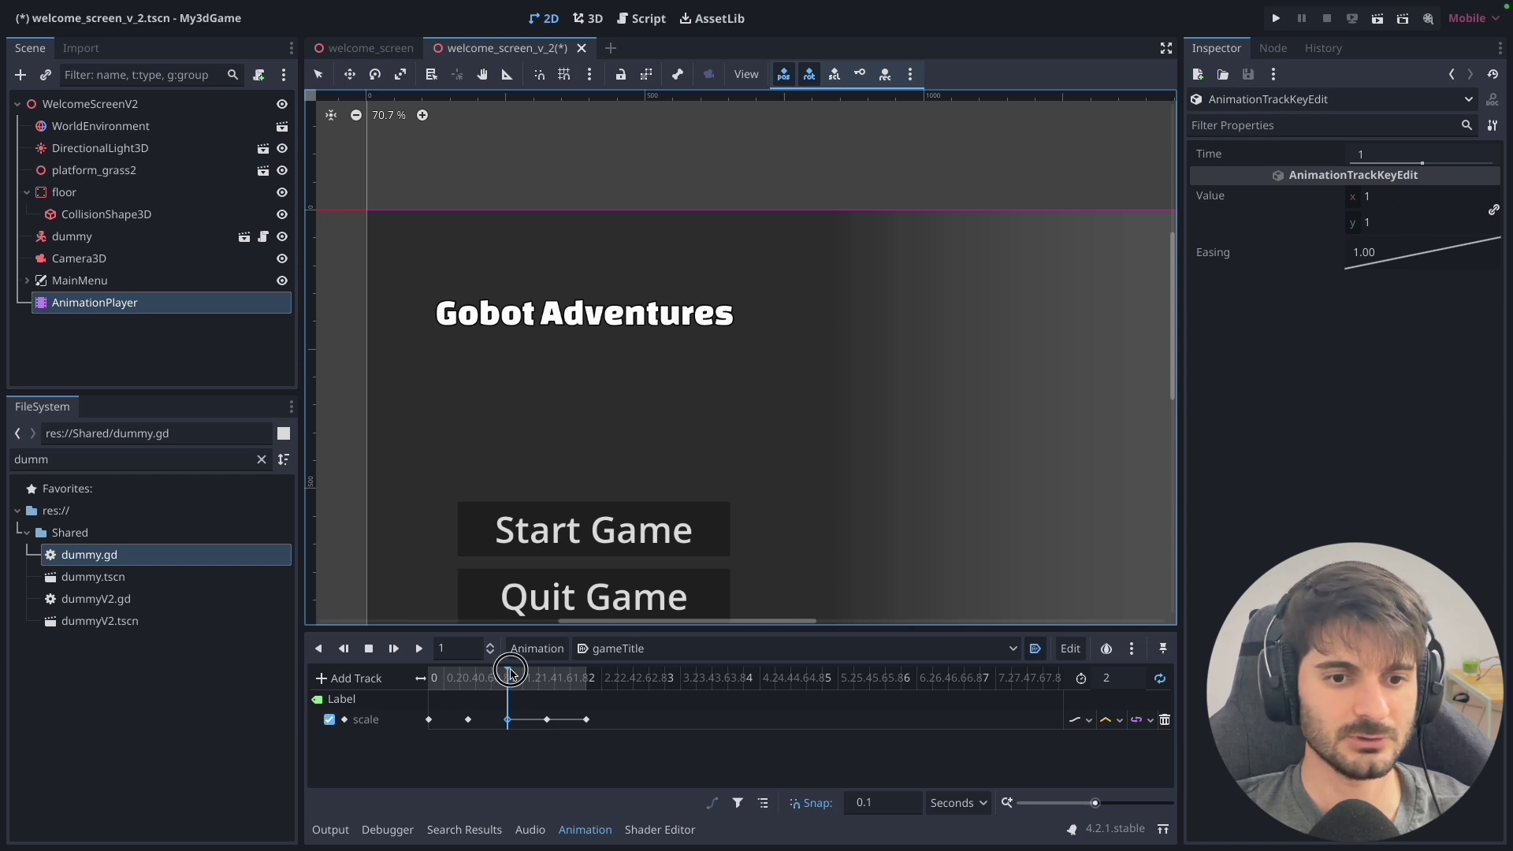
pyautogui.click(545, 720)
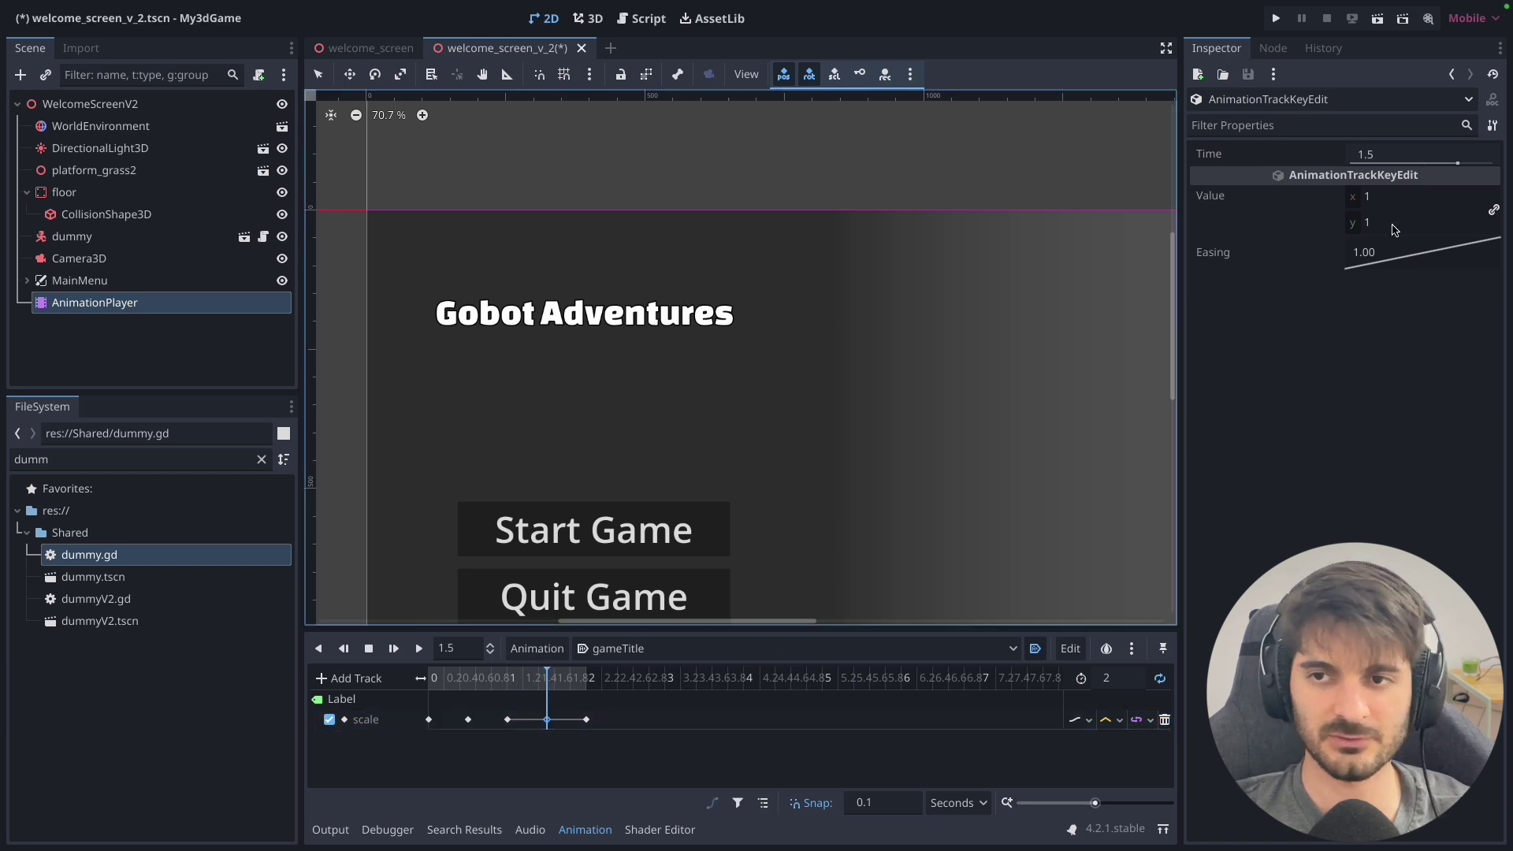
pyautogui.click(1392, 197)
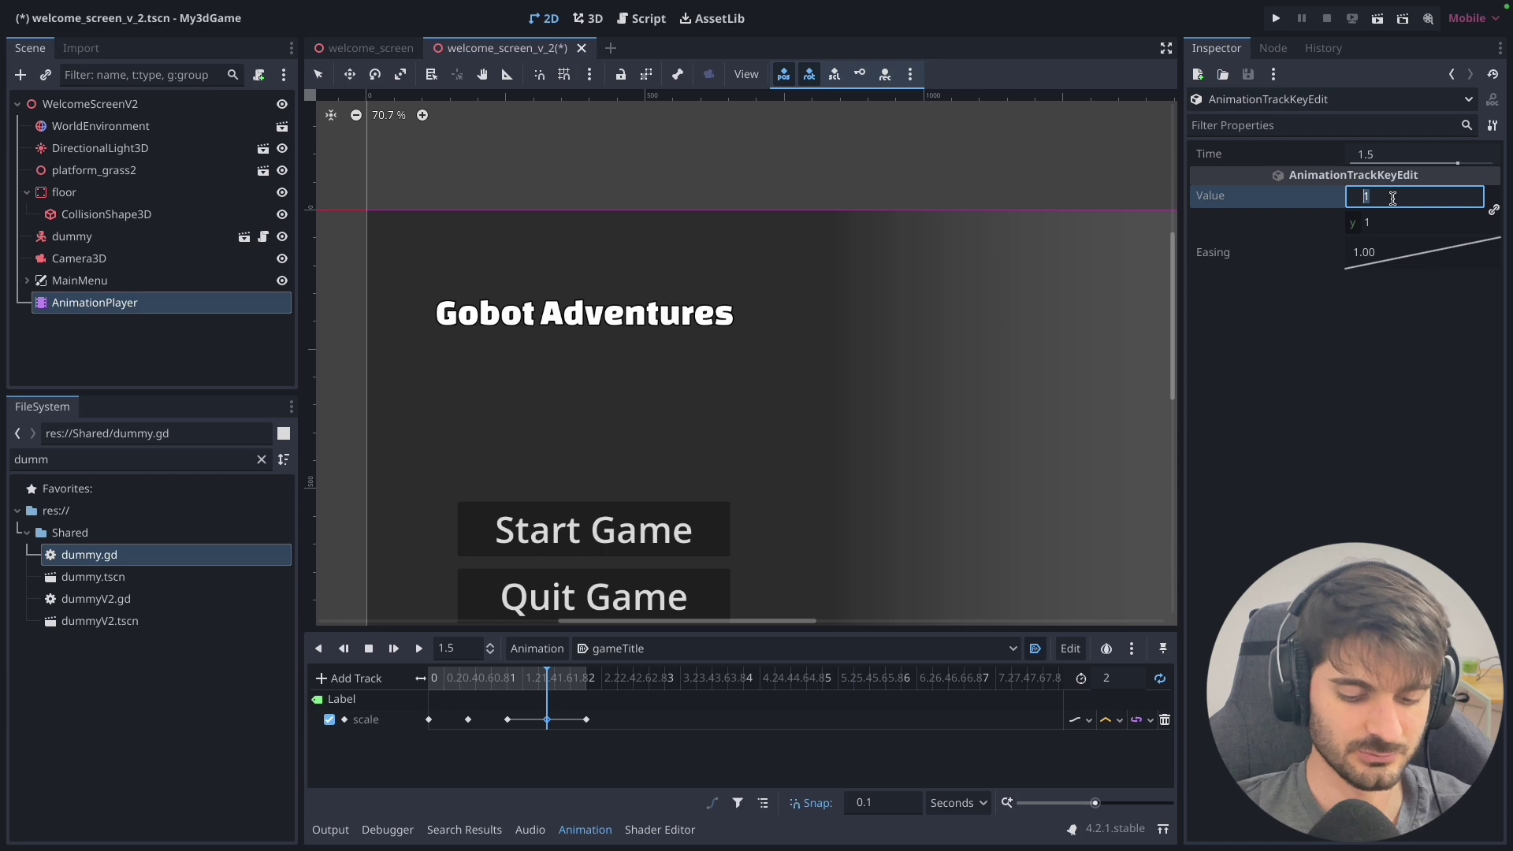
pyautogui.write('0.975')
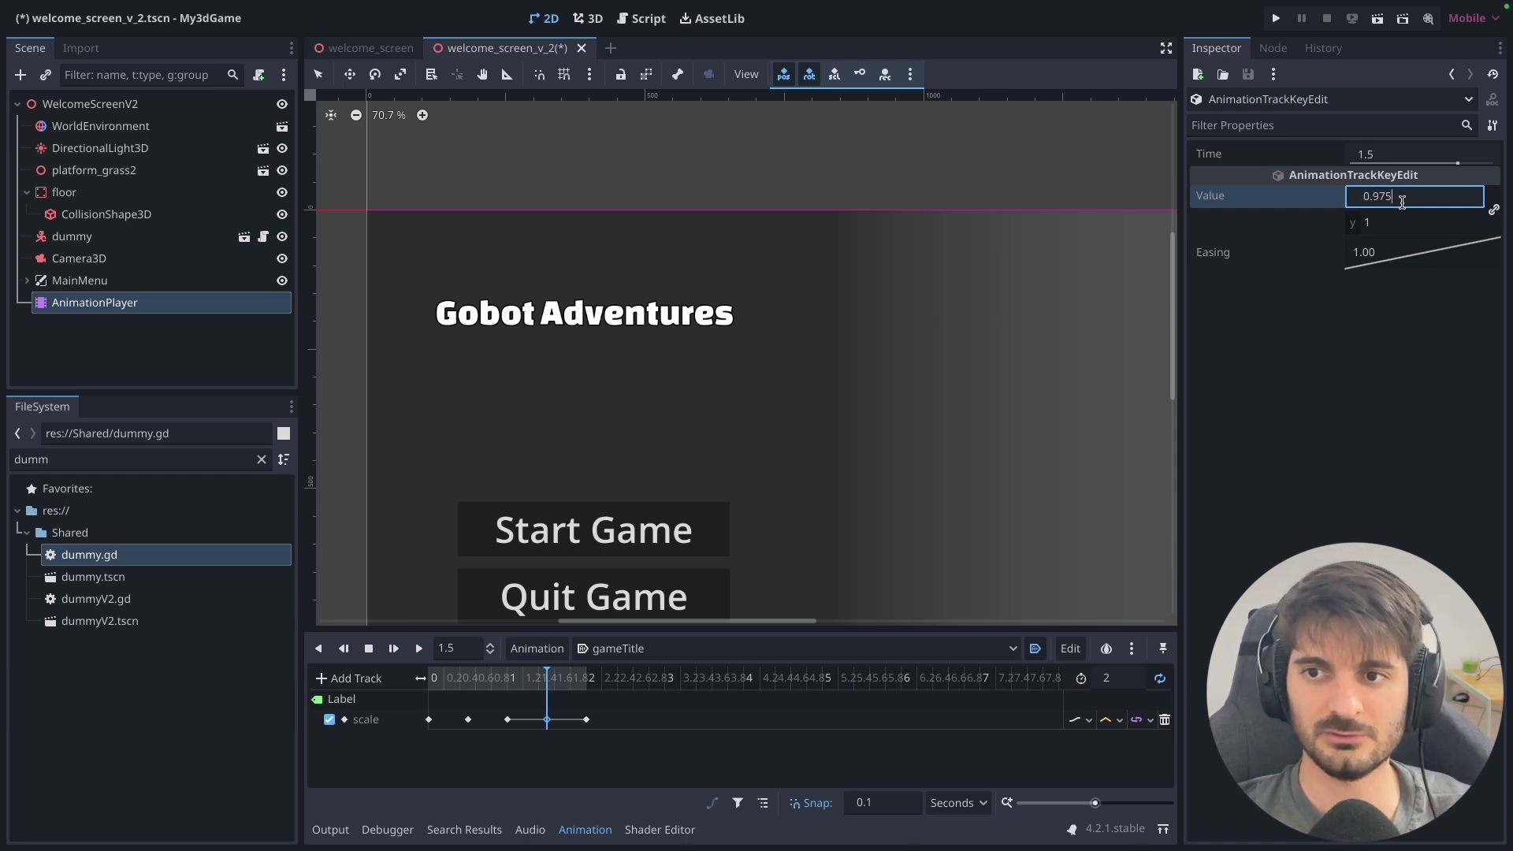
# - Preview the title pulse, play gameTitle, then run the current scene
pyautogui.click(469, 681)
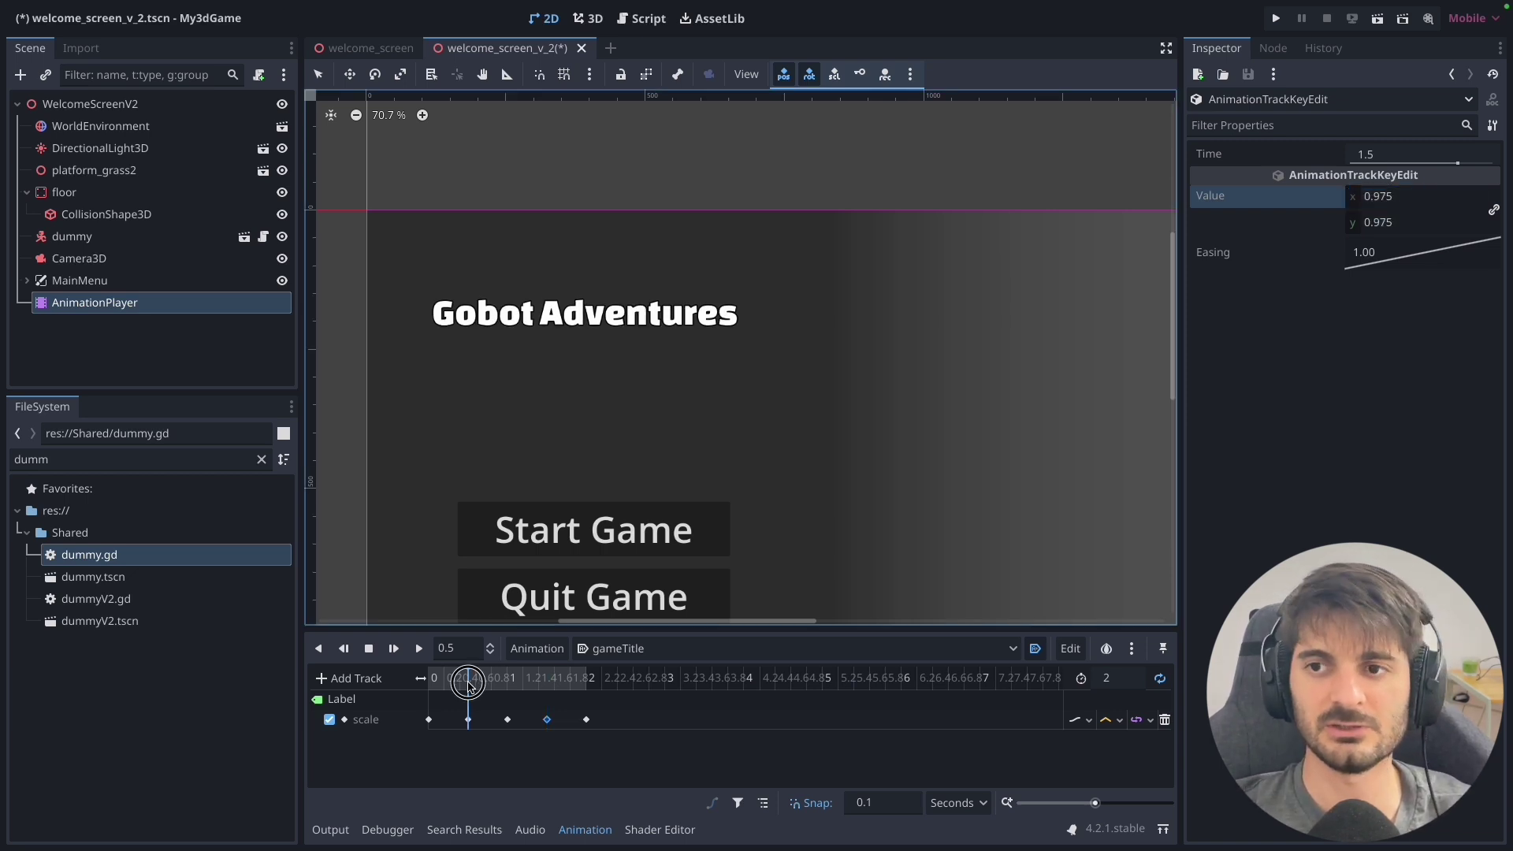
pyautogui.moveTo(490, 684); pyautogui.dragTo(550, 688)
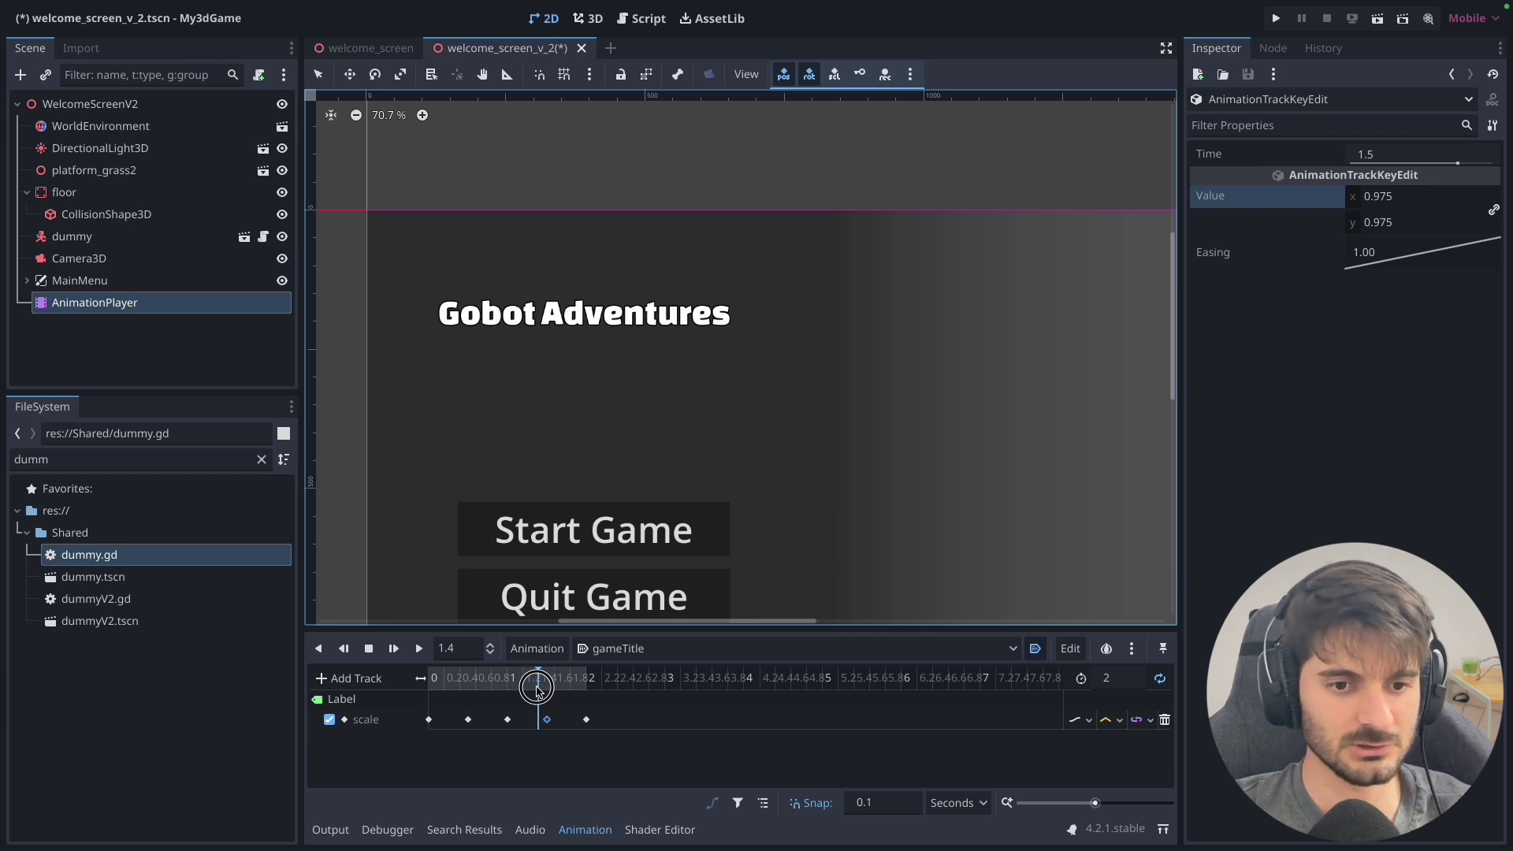
pyautogui.moveTo(538, 687); pyautogui.dragTo(592, 686)
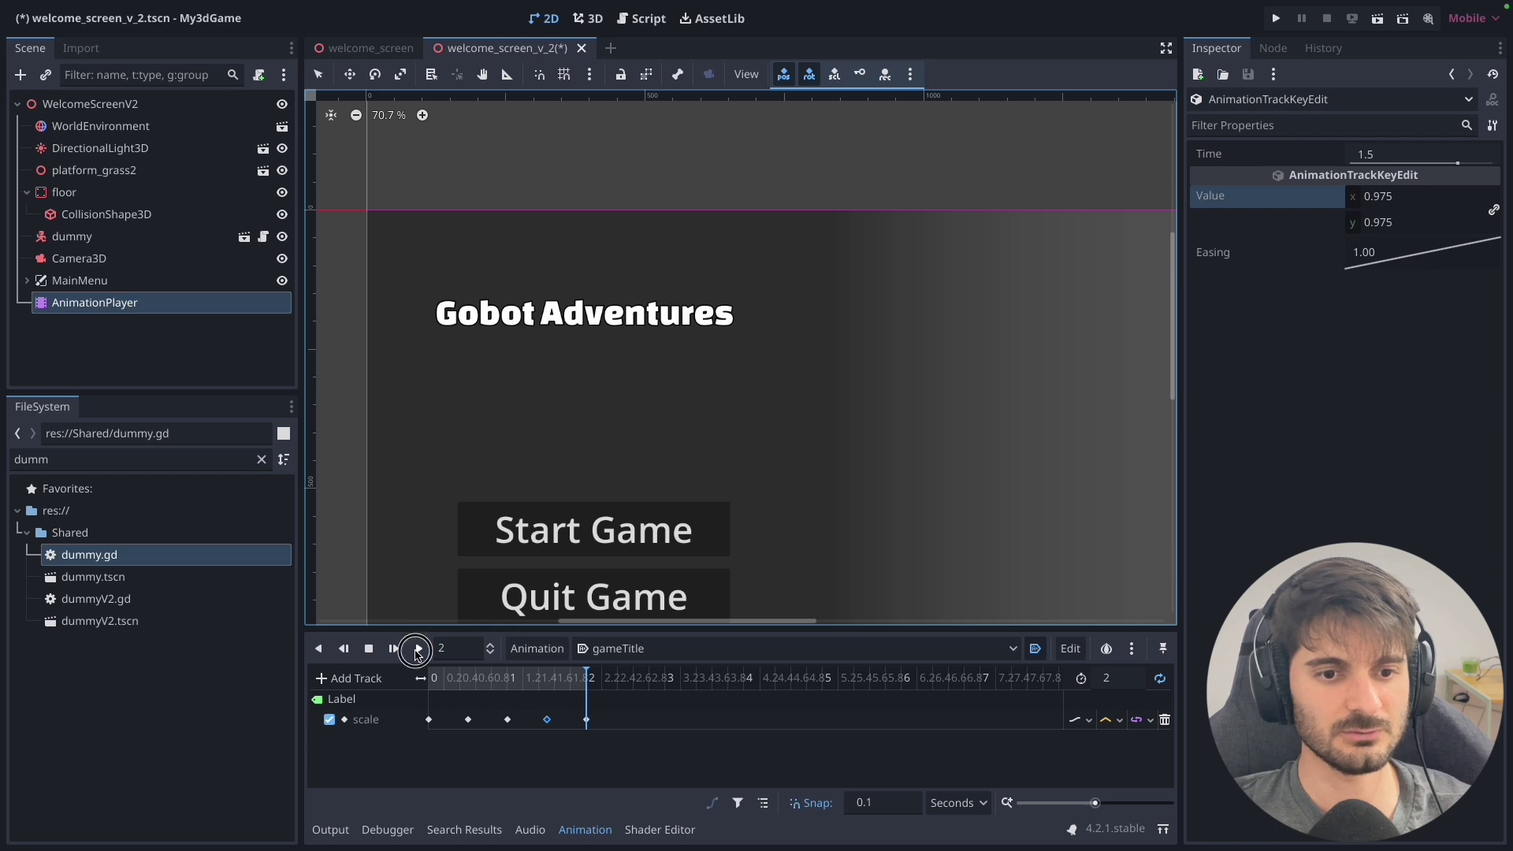
pyautogui.click(418, 648)
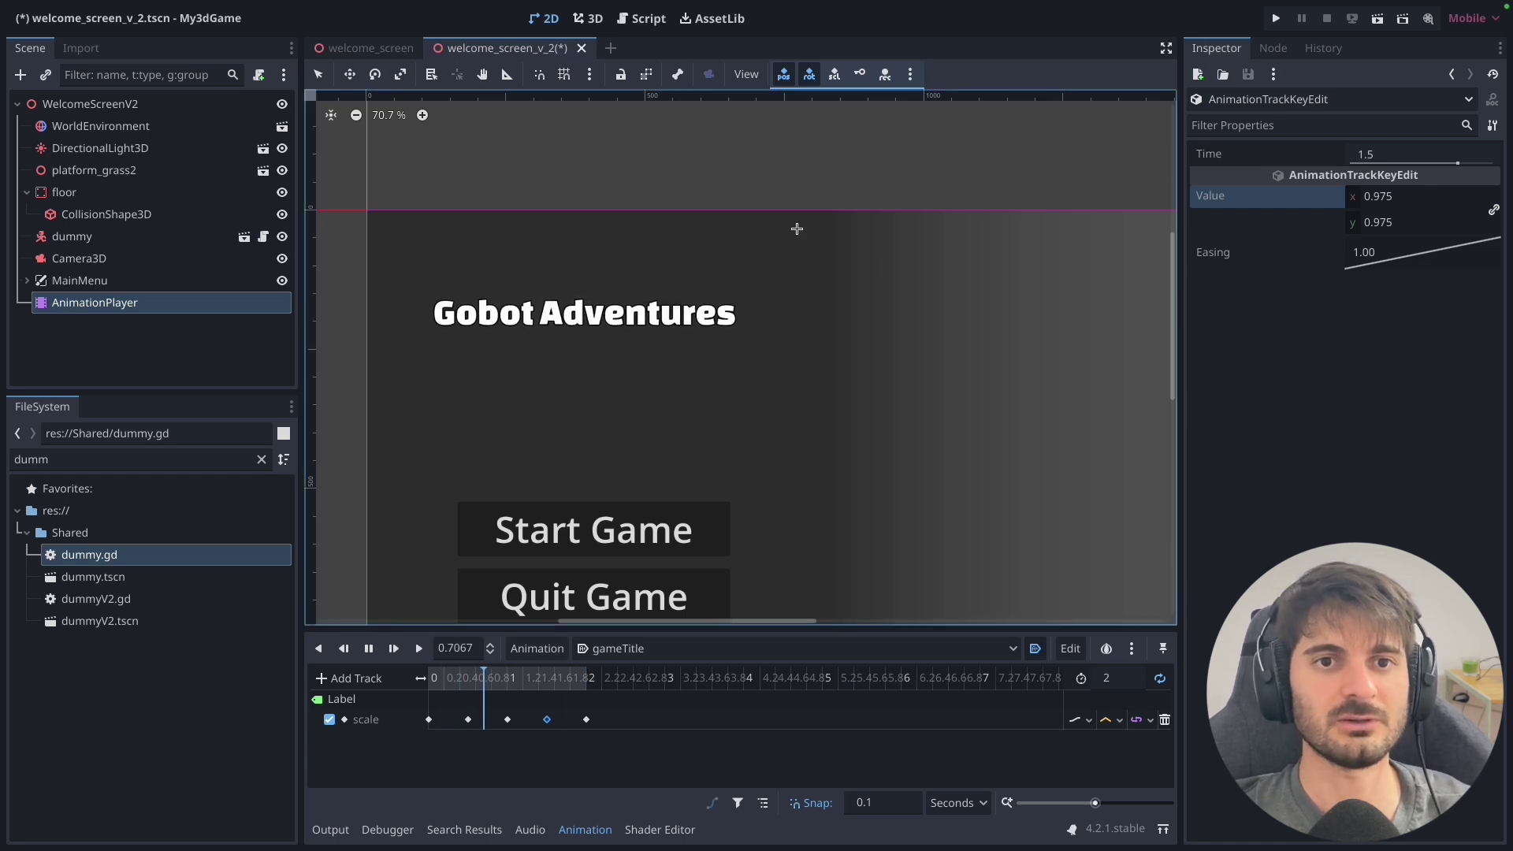
pyautogui.click(1378, 19)
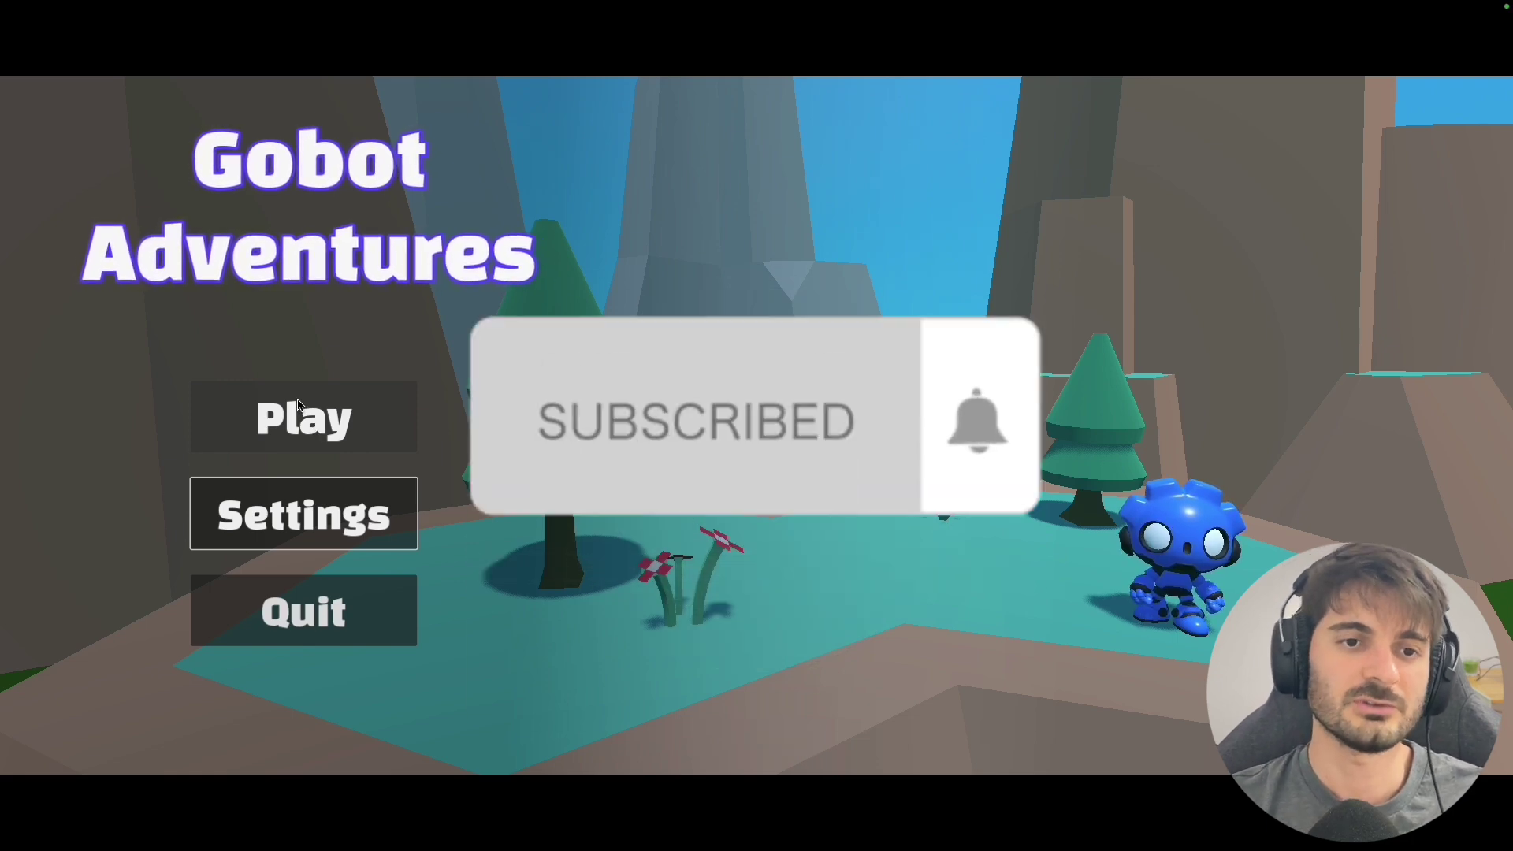
# - Press Play on the main menu and walk the blue robot left, then forward across the field
pyautogui.click(395, 409)
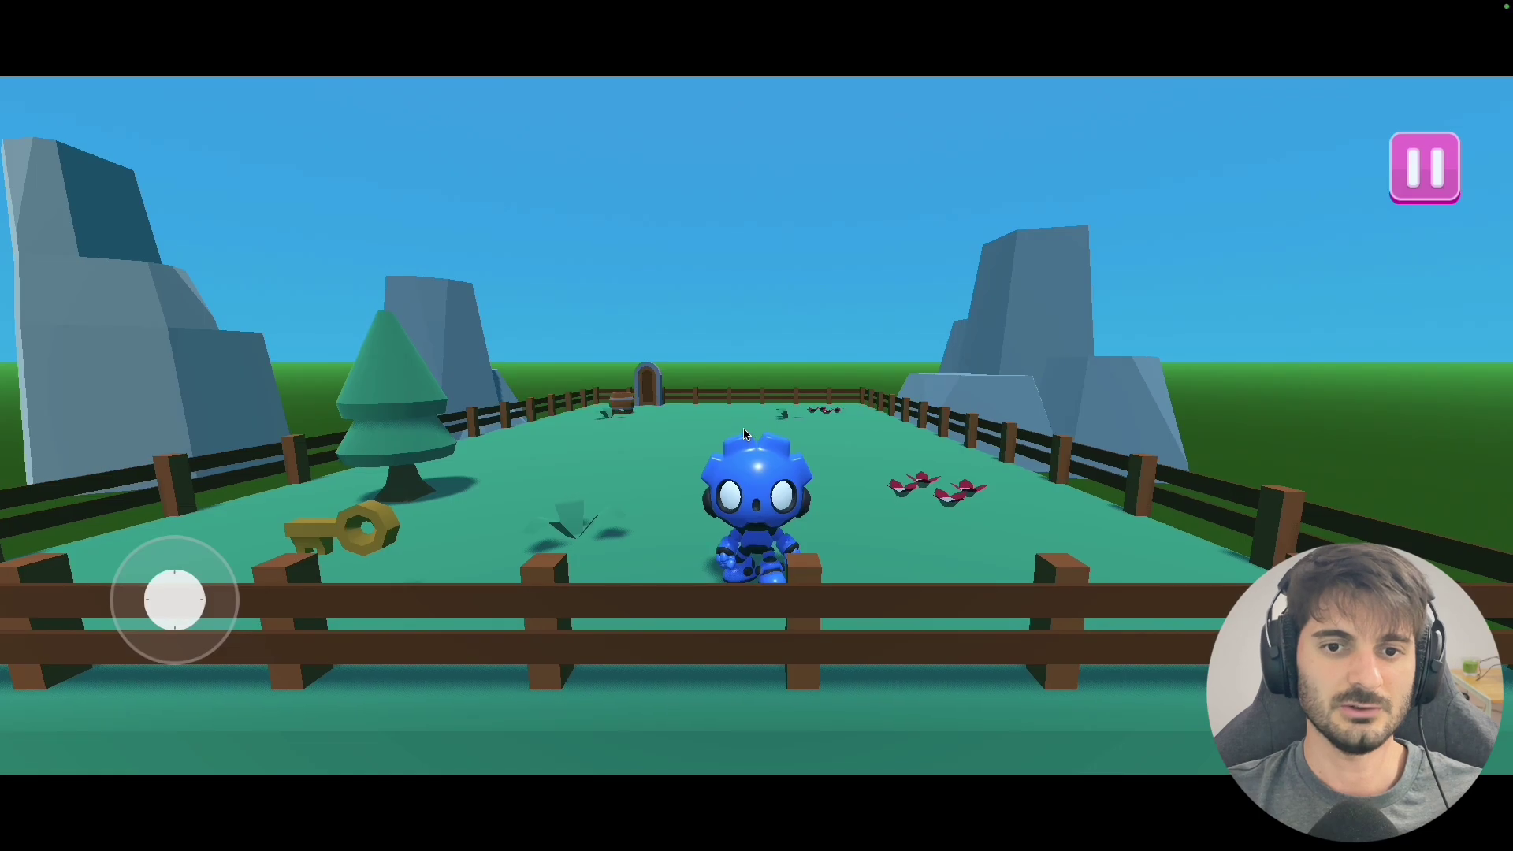
pyautogui.moveTo(177, 612)
pyautogui.mouseDown()
pyautogui.moveTo(124, 607)
pyautogui.moveTo(172, 580)
pyautogui.mouseUp()
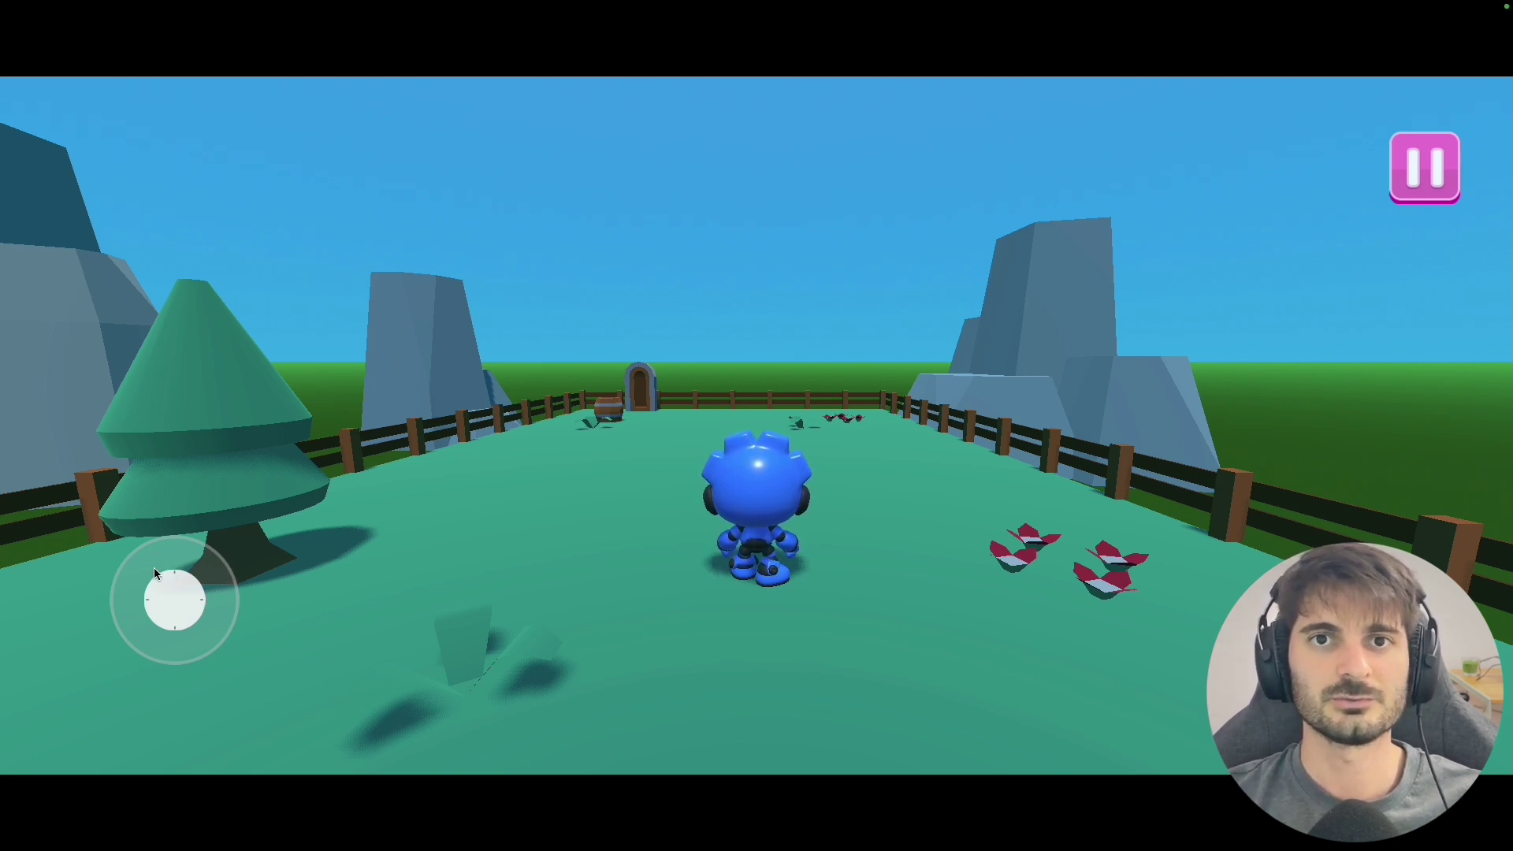
pyautogui.moveTo(179, 598); pyautogui.dragTo(182, 557)
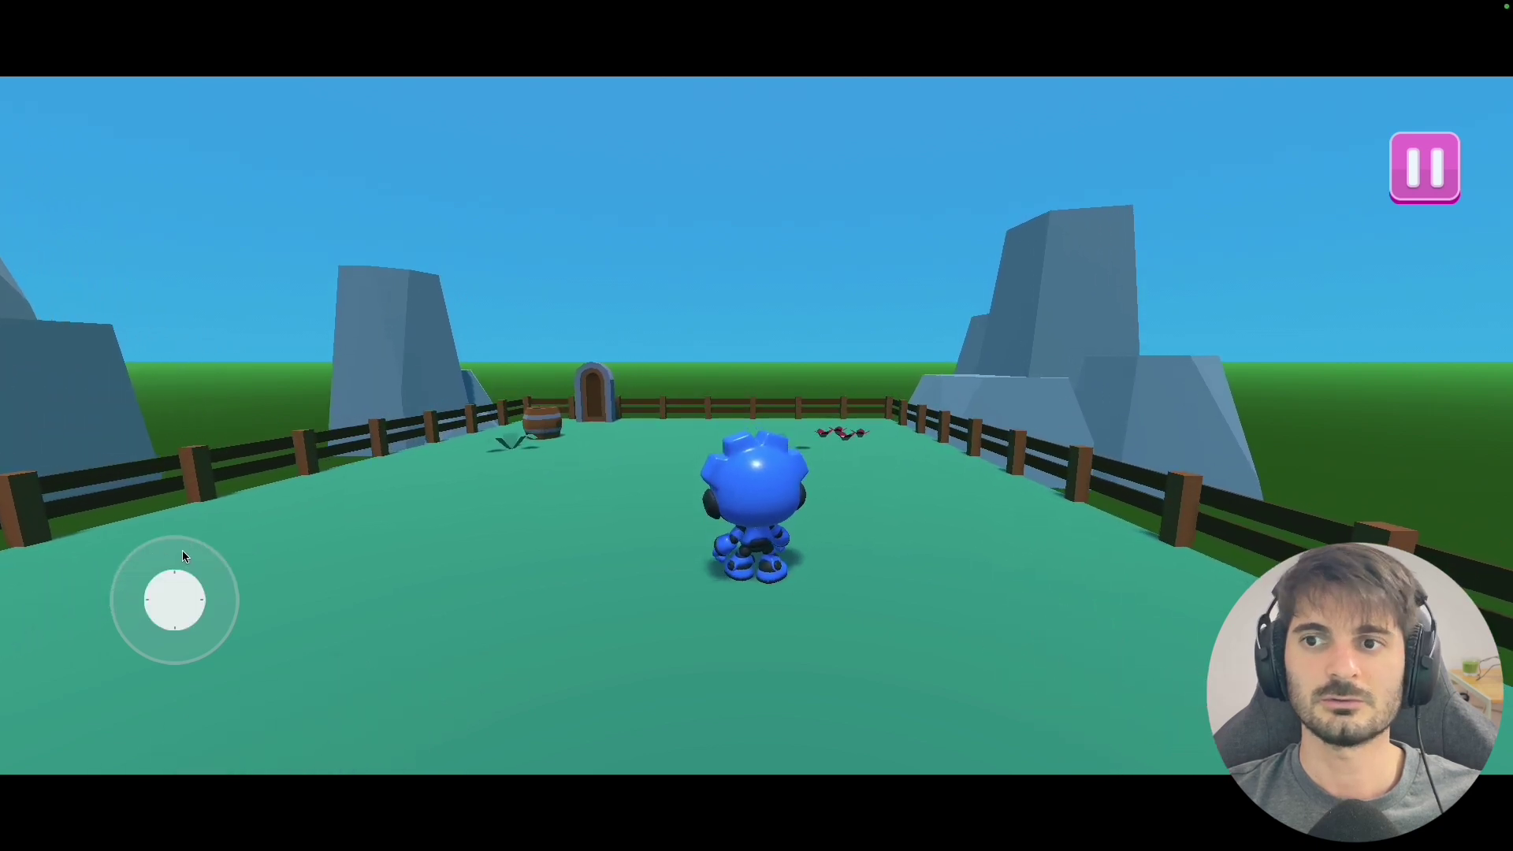